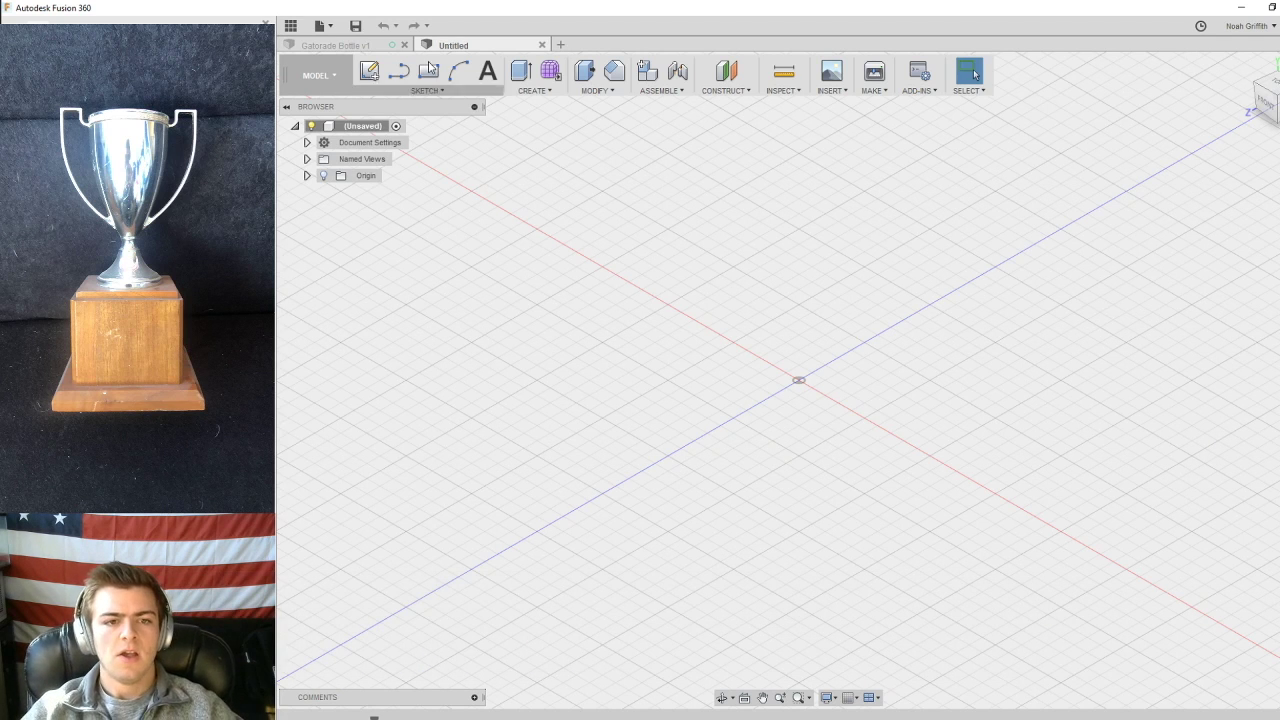
# - Attach the trophy photo from the Trophy folder as a canvas on the XY plane
pyautogui.click(834, 90)
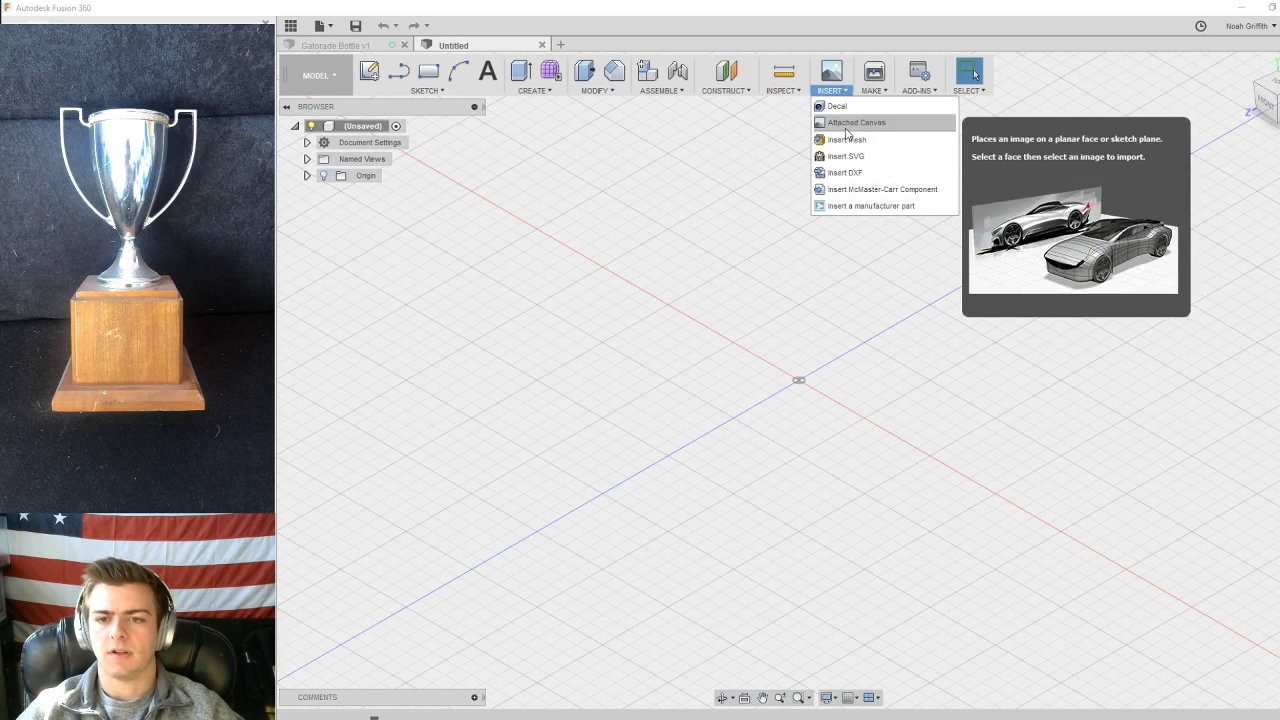
pyautogui.click(845, 125)
pyautogui.click(837, 366)
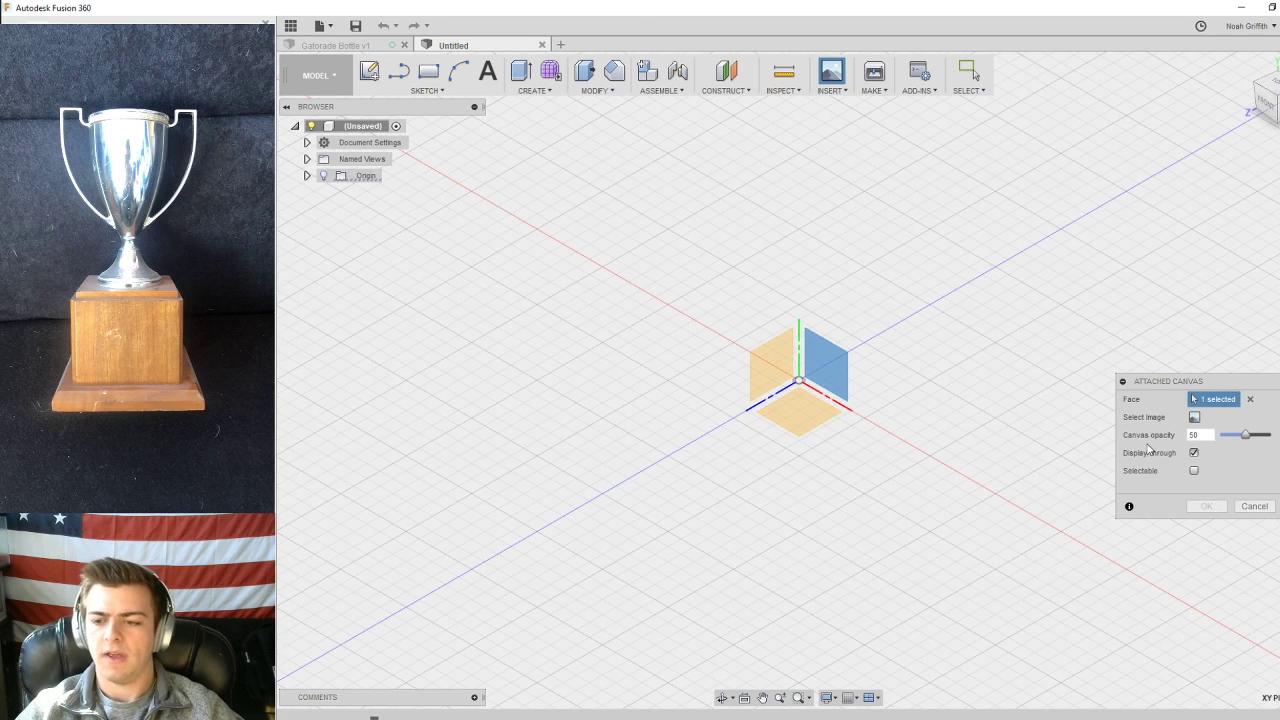
pyautogui.click(1195, 417)
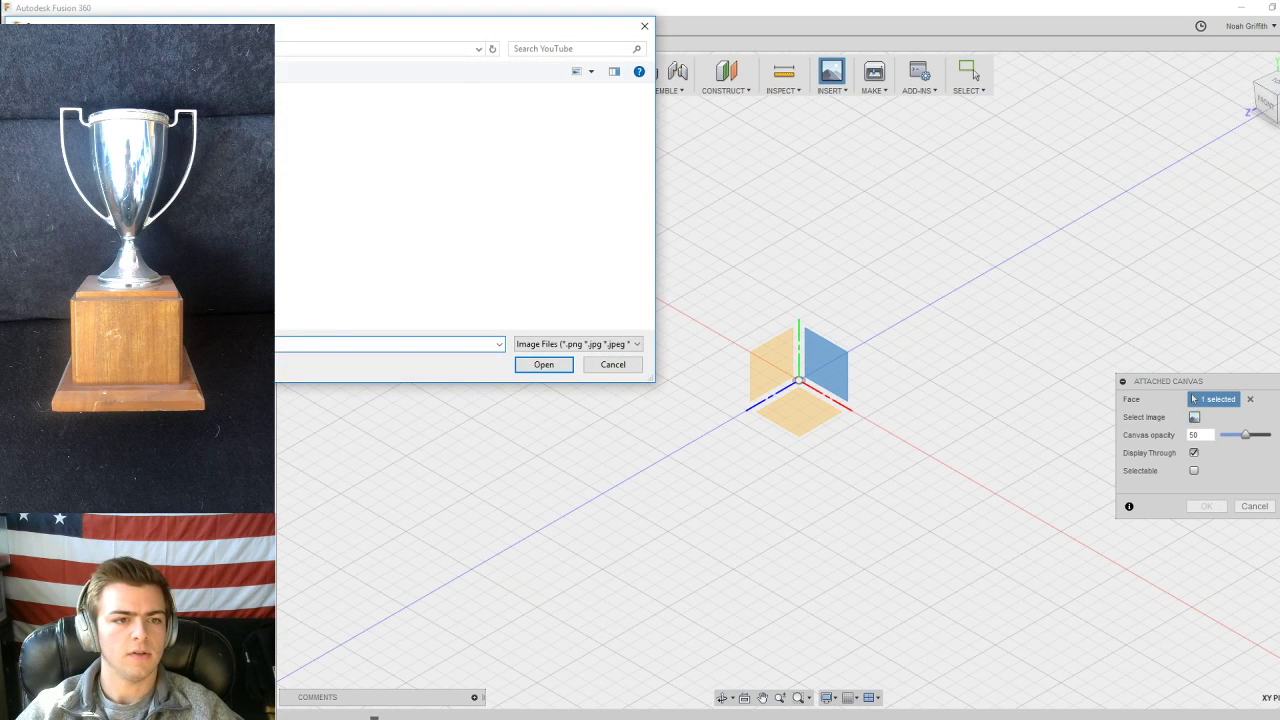
pyautogui.hotkey('alt', 'Up')
pyautogui.scroll(-6, 397, 250)
pyautogui.scroll(-1, 400, 280)
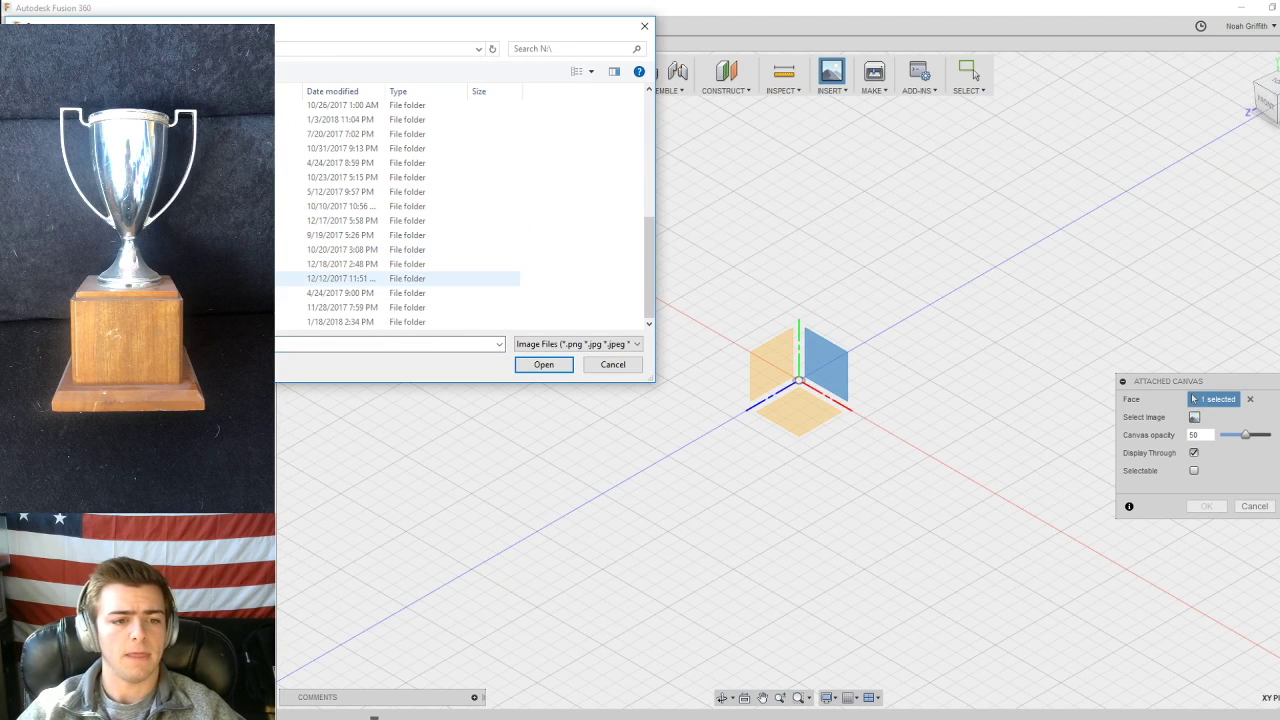
pyautogui.click(405, 322)
pyautogui.click(543, 364)
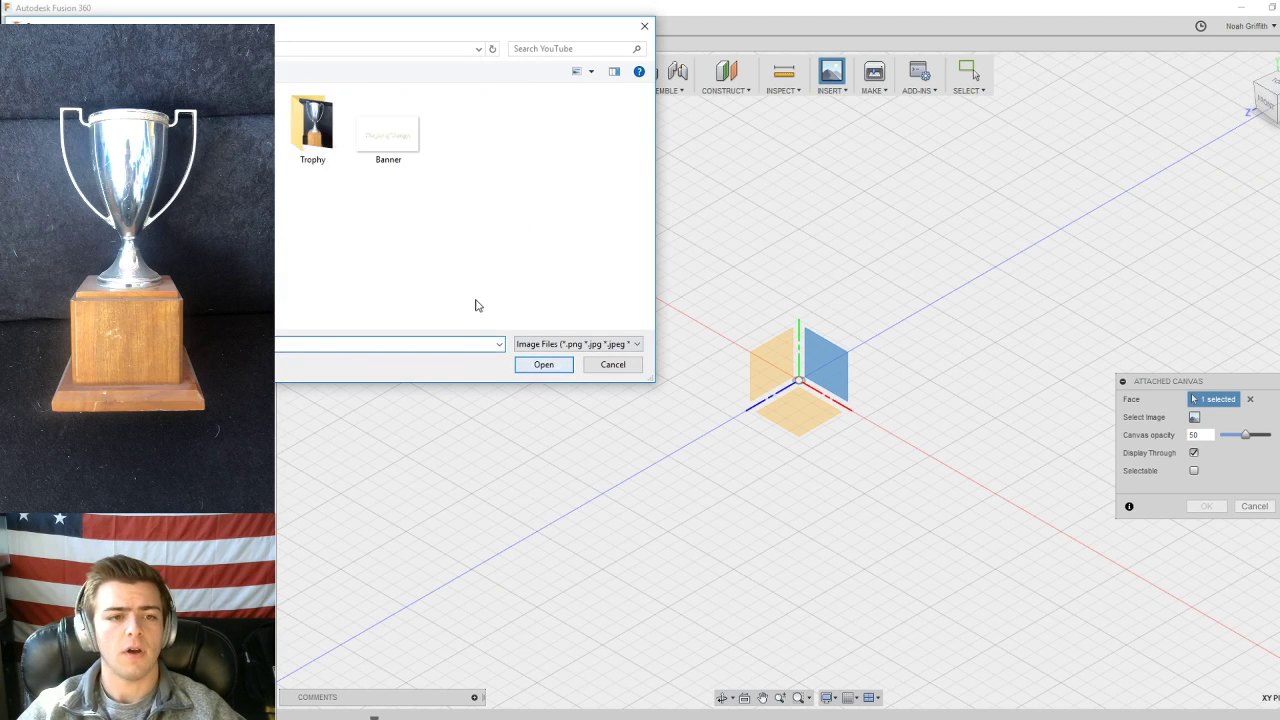
pyautogui.doubleClick(310, 152)
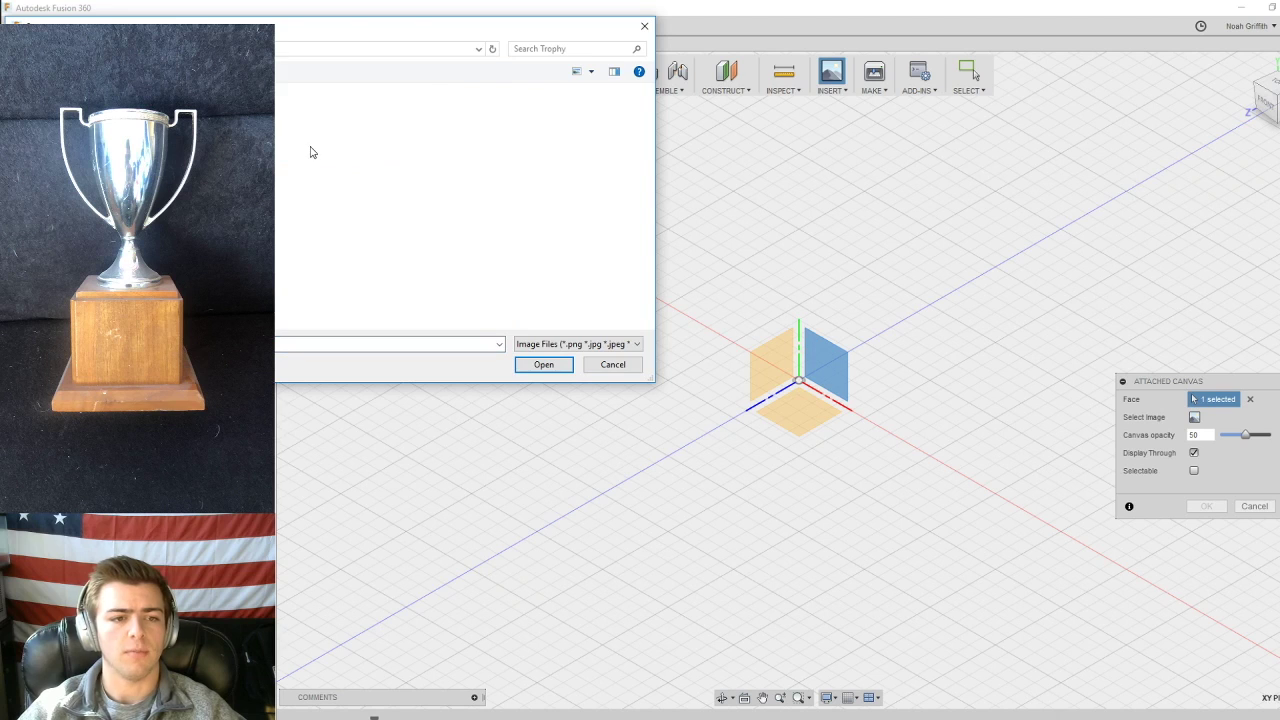
pyautogui.click(543, 365)
# - Position the trophy canvas at X 1.301 mm and Y 14.307 mm with its base at the origin, and set its opacity to 21
pyautogui.click(1265, 104)
pyautogui.scroll(5, 828, 376)
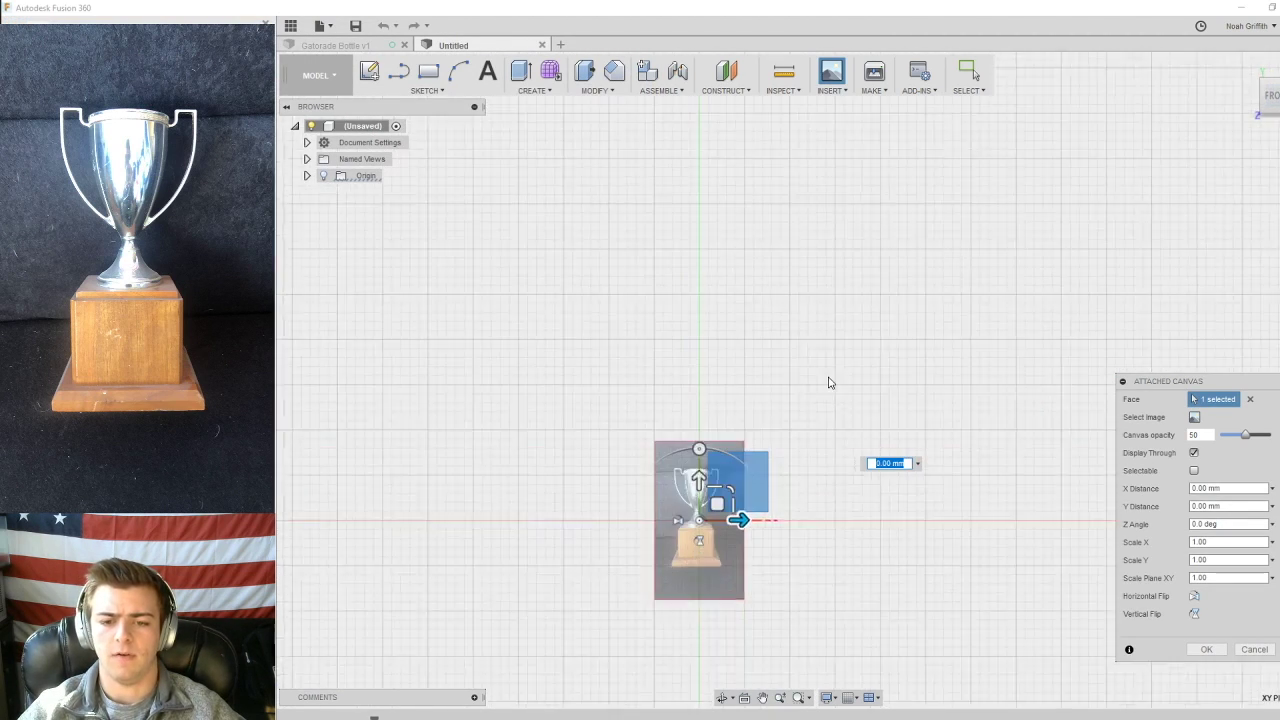
pyautogui.moveTo(729, 467); pyautogui.dragTo(727, 340)
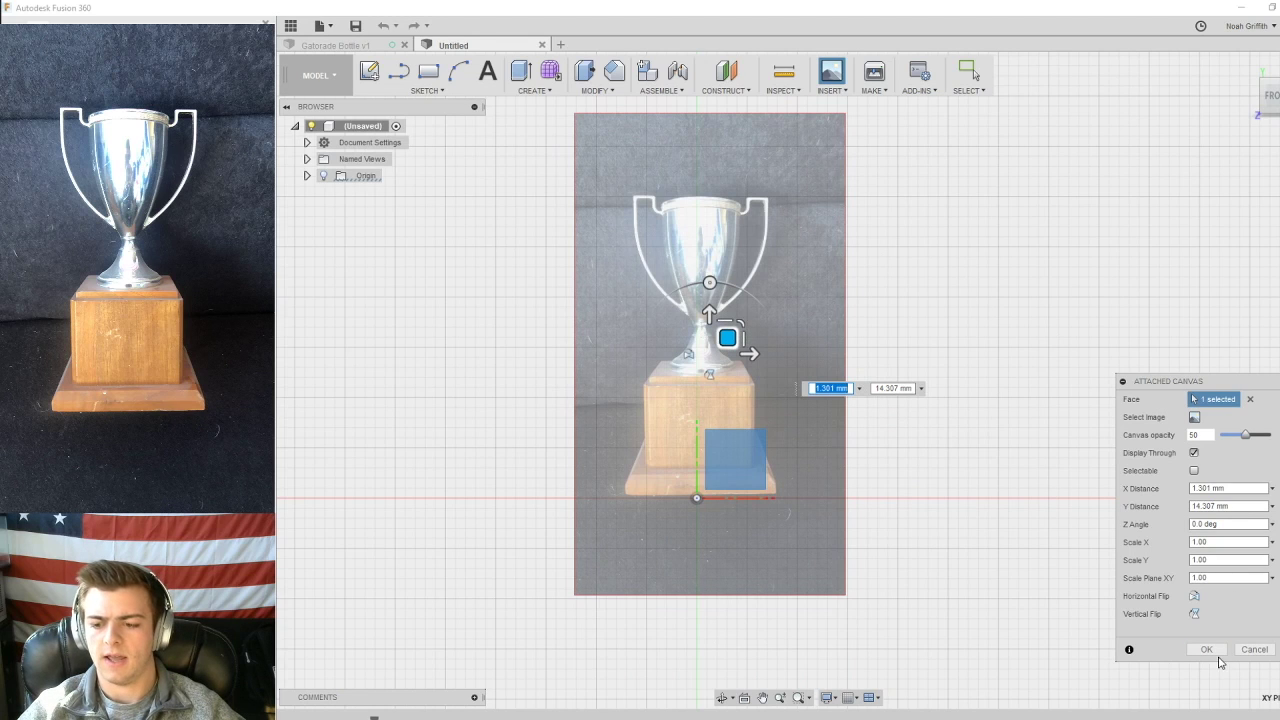
pyautogui.moveTo(1242, 437); pyautogui.dragTo(1235, 442)
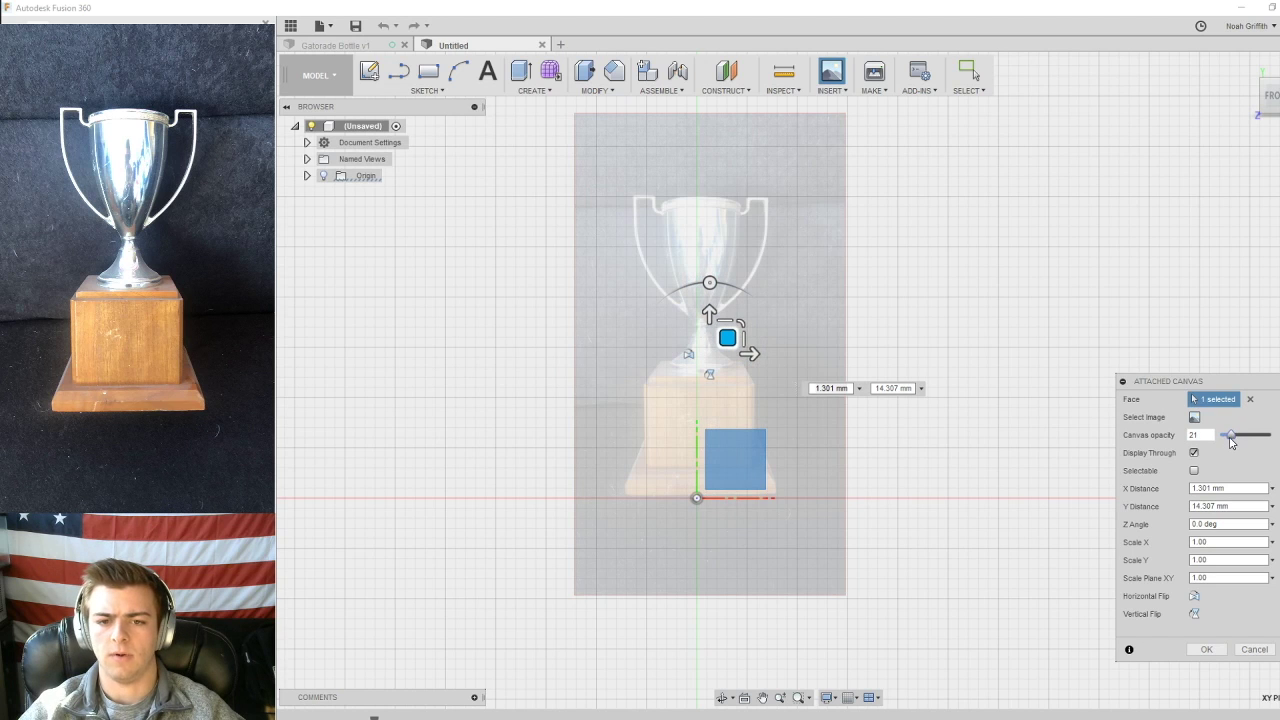
pyautogui.click(1206, 649)
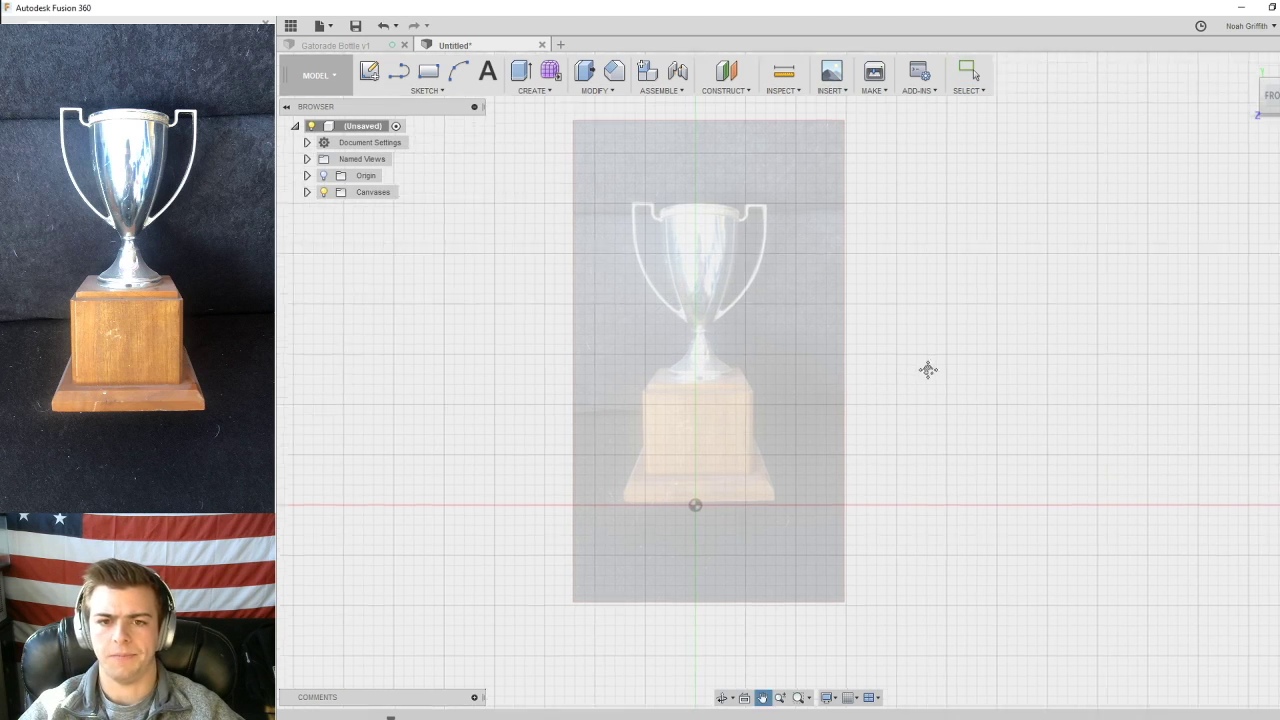
# - Create a new sketch on the XY plane over the trophy canvas
pyautogui.moveTo(929, 354); pyautogui.dragTo(922, 433, button='middle')
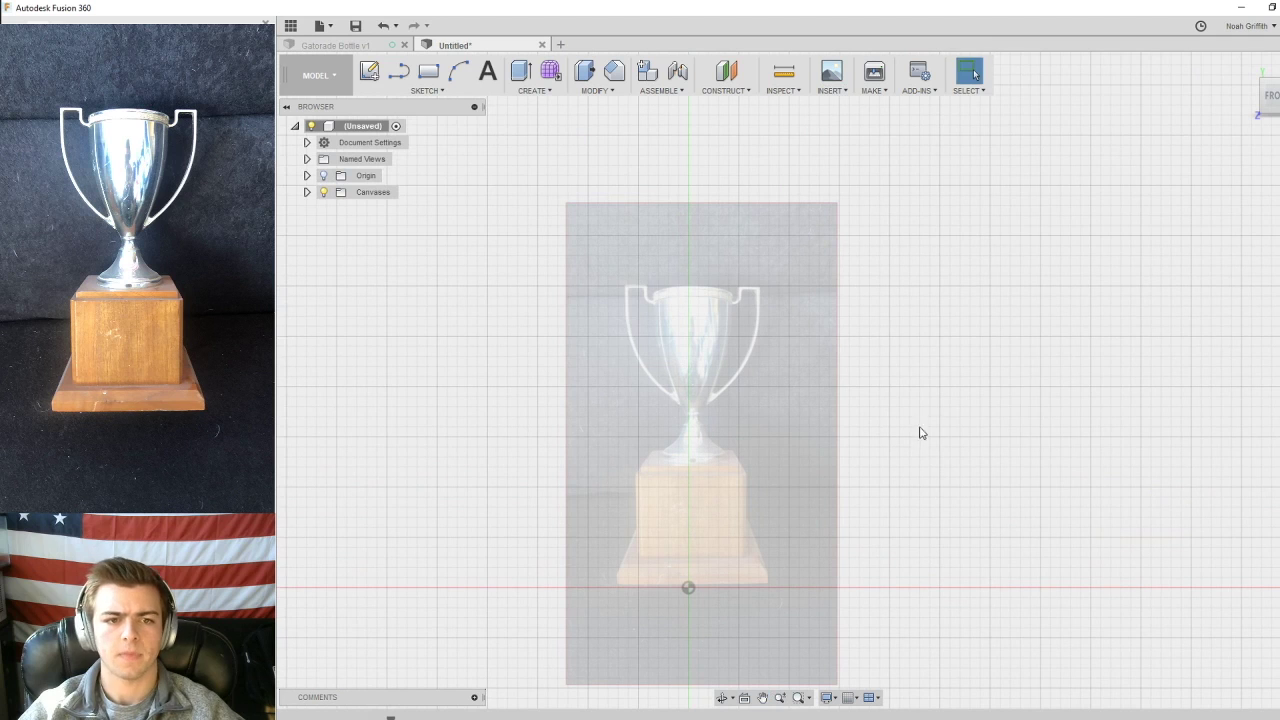
pyautogui.click(370, 75)
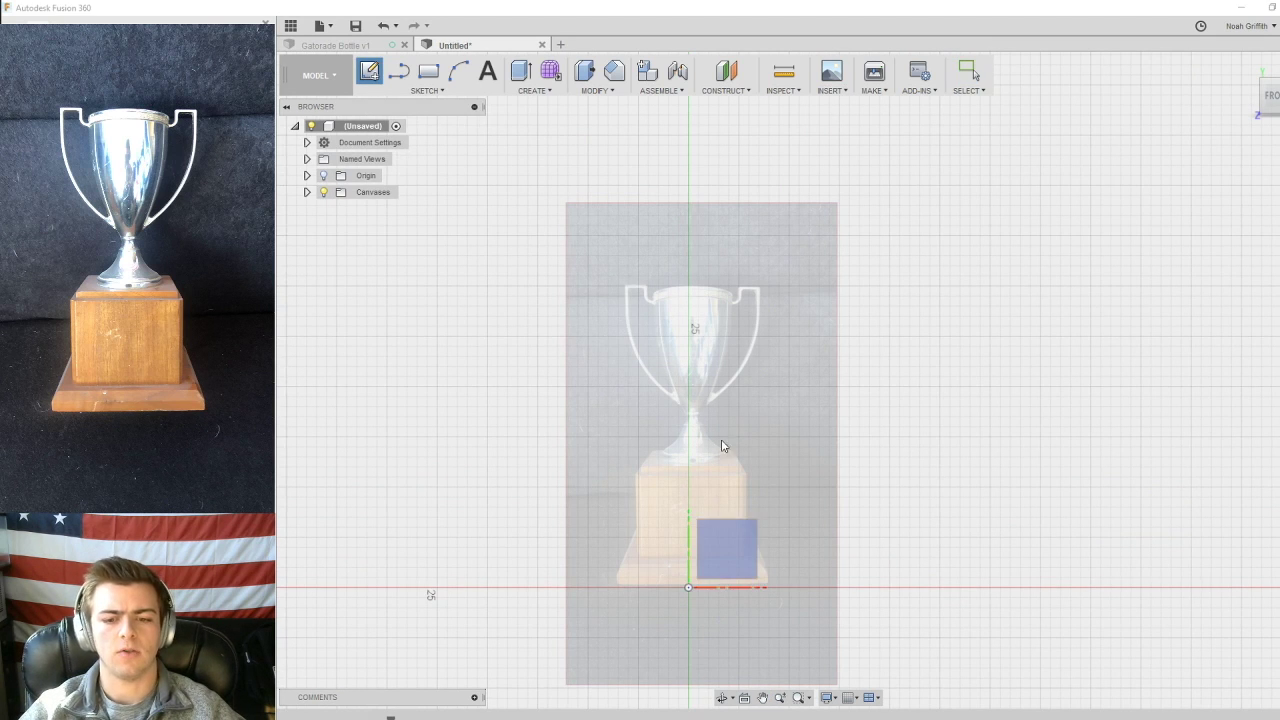
pyautogui.click(731, 550)
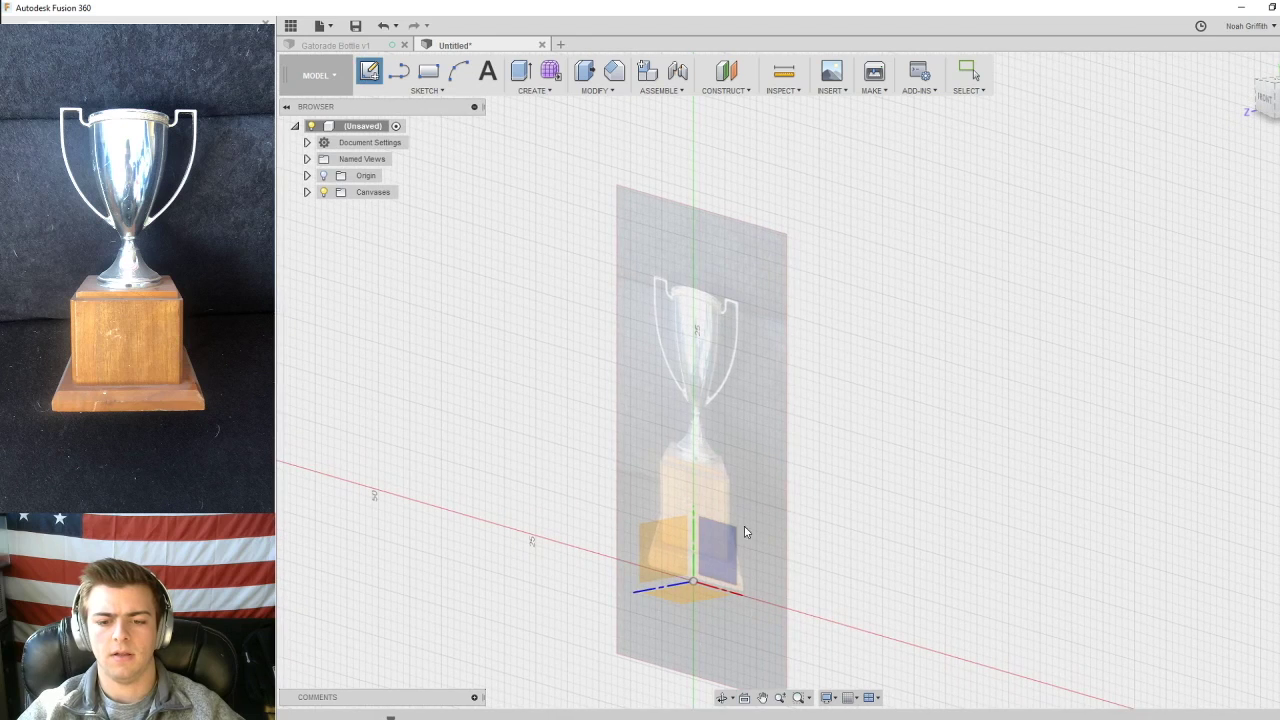
pyautogui.click(414, 92)
pyautogui.click(420, 122)
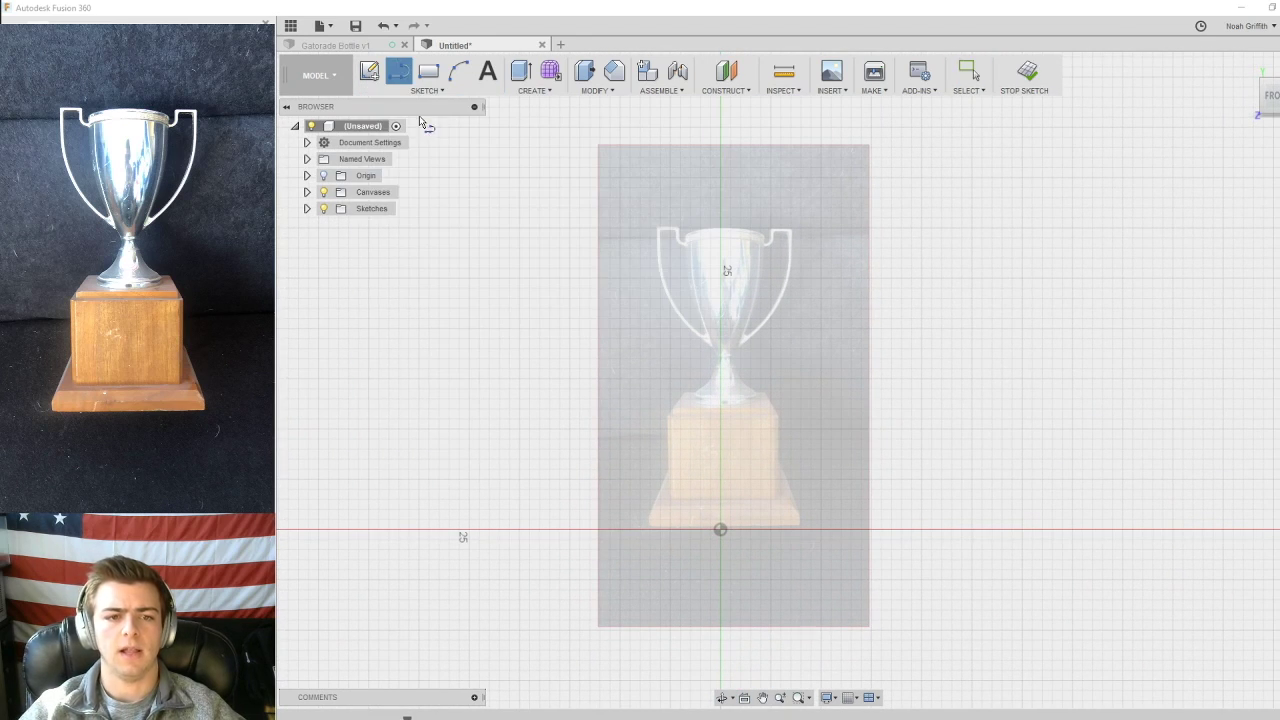
pyautogui.moveTo(783, 424); pyautogui.dragTo(773, 448, button='middle')
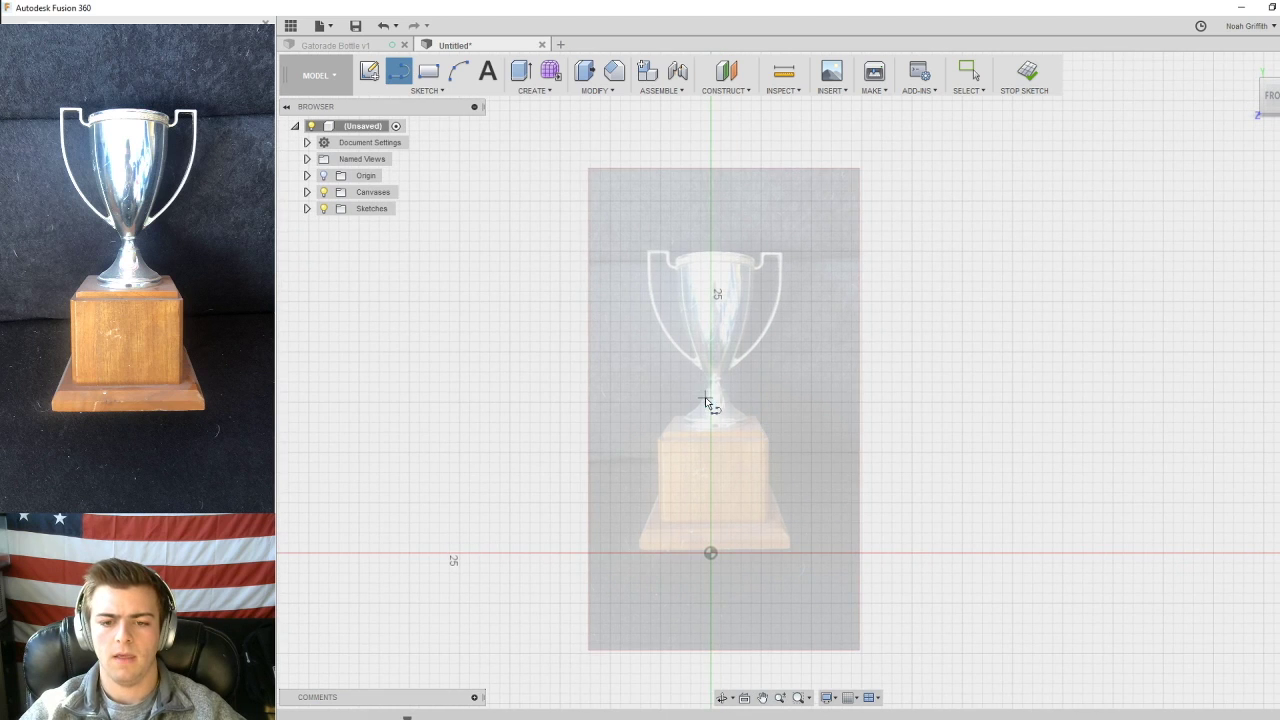
pyautogui.scroll(3, 705, 402)
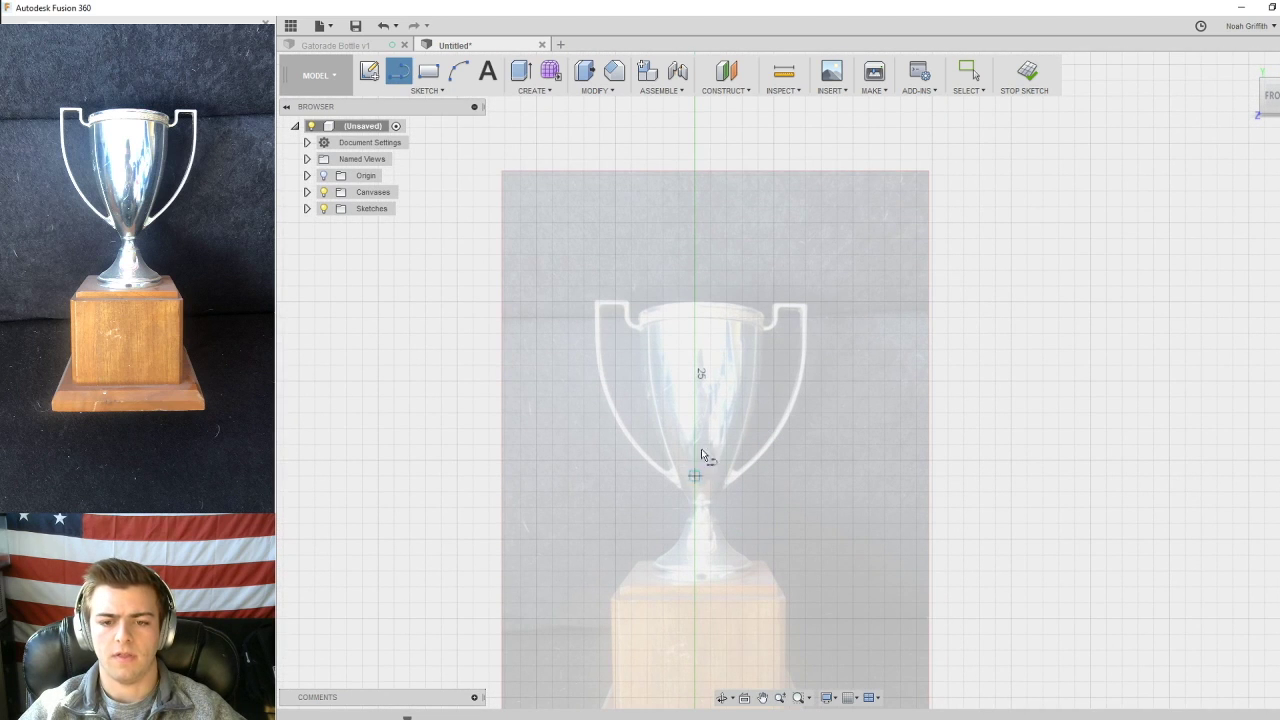
pyautogui.moveTo(716, 467); pyautogui.dragTo(660, 291, button='middle')
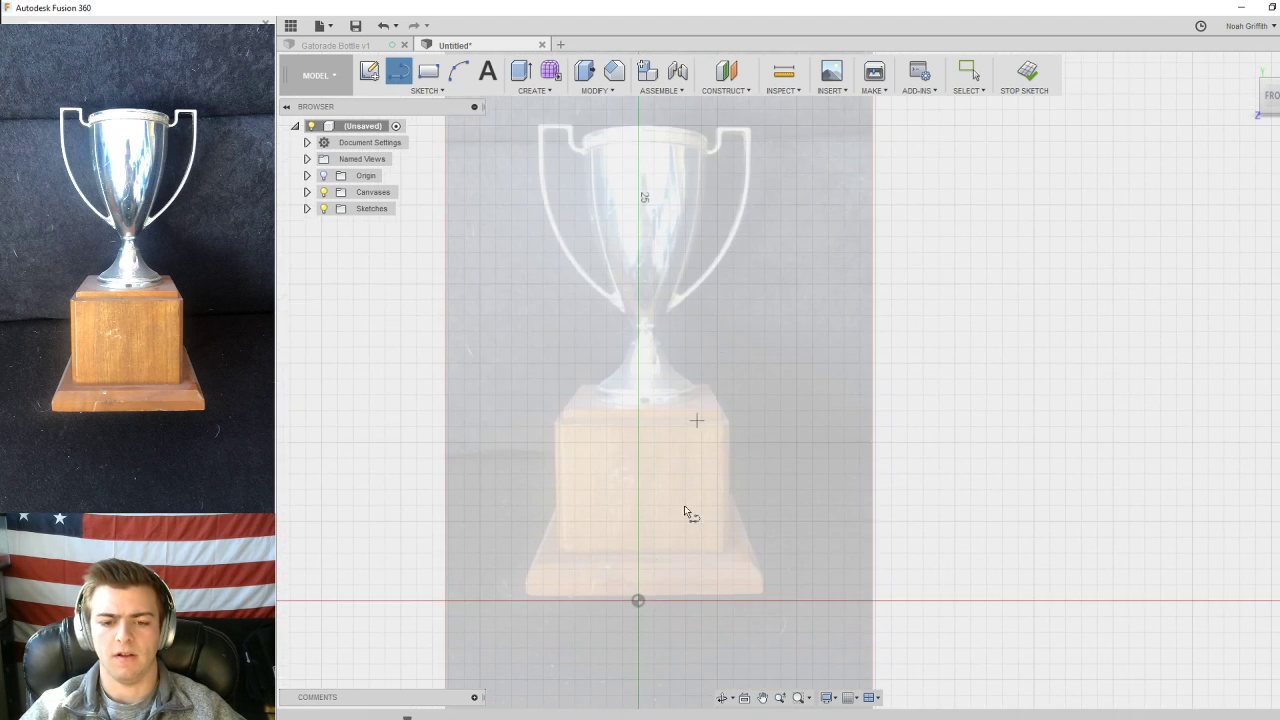
pyautogui.moveTo(700, 390); pyautogui.dragTo(697, 533, button='middle')
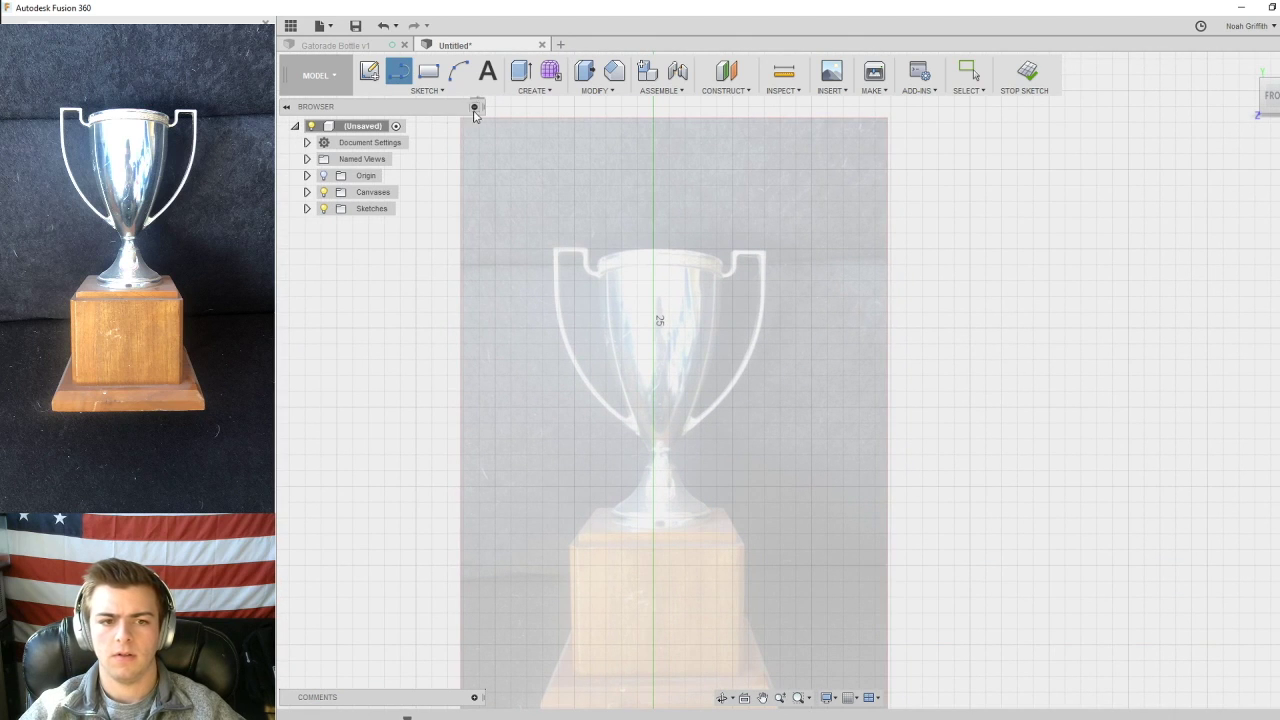
pyautogui.press('Escape')
# - Edit the trophy canvas, shifting it by X -0.522 mm and Y 0.087 mm to centre the cup on the vertical axis
pyautogui.rightClick(376, 196)
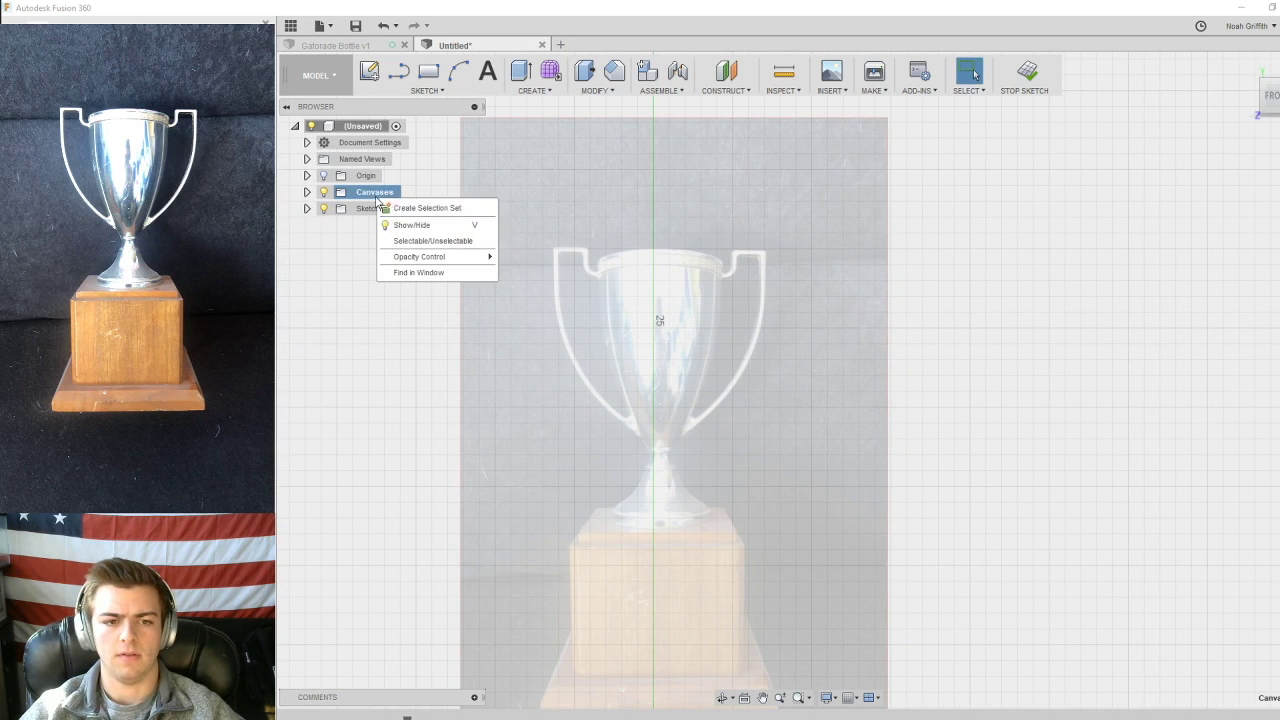
pyautogui.click(305, 194)
pyautogui.click(306, 193)
pyautogui.rightClick(380, 208)
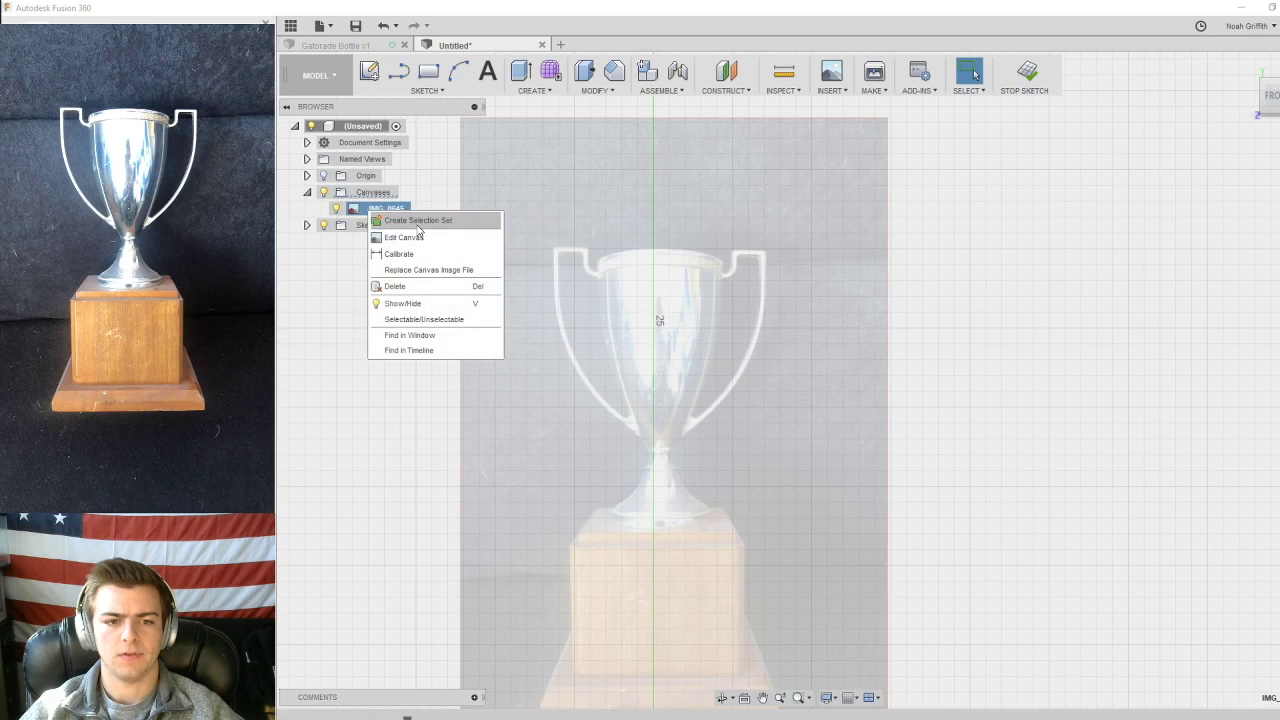
pyautogui.click(400, 222)
pyautogui.moveTo(691, 481); pyautogui.dragTo(683, 478)
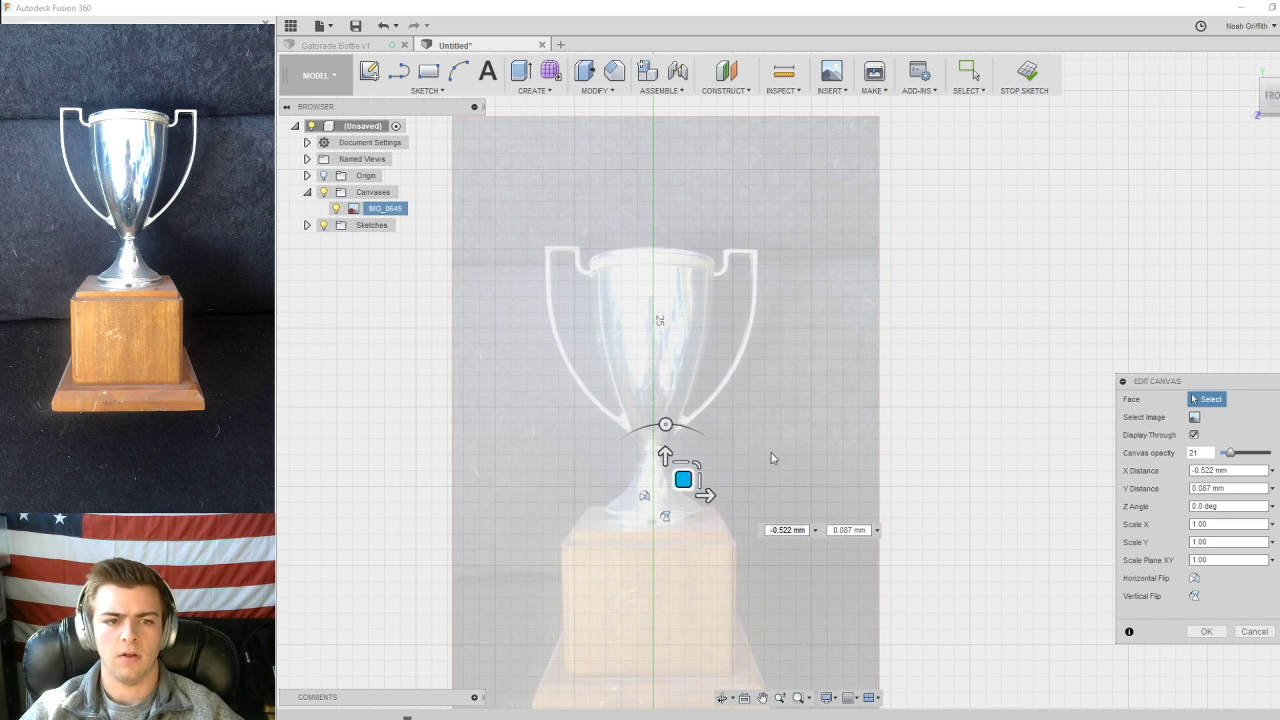
pyautogui.click(1207, 632)
# - Sketch a vertical line about 18 mm long on the vertical axis, from the bottom of the cup's foot to the top of its rim
pyautogui.press('l')
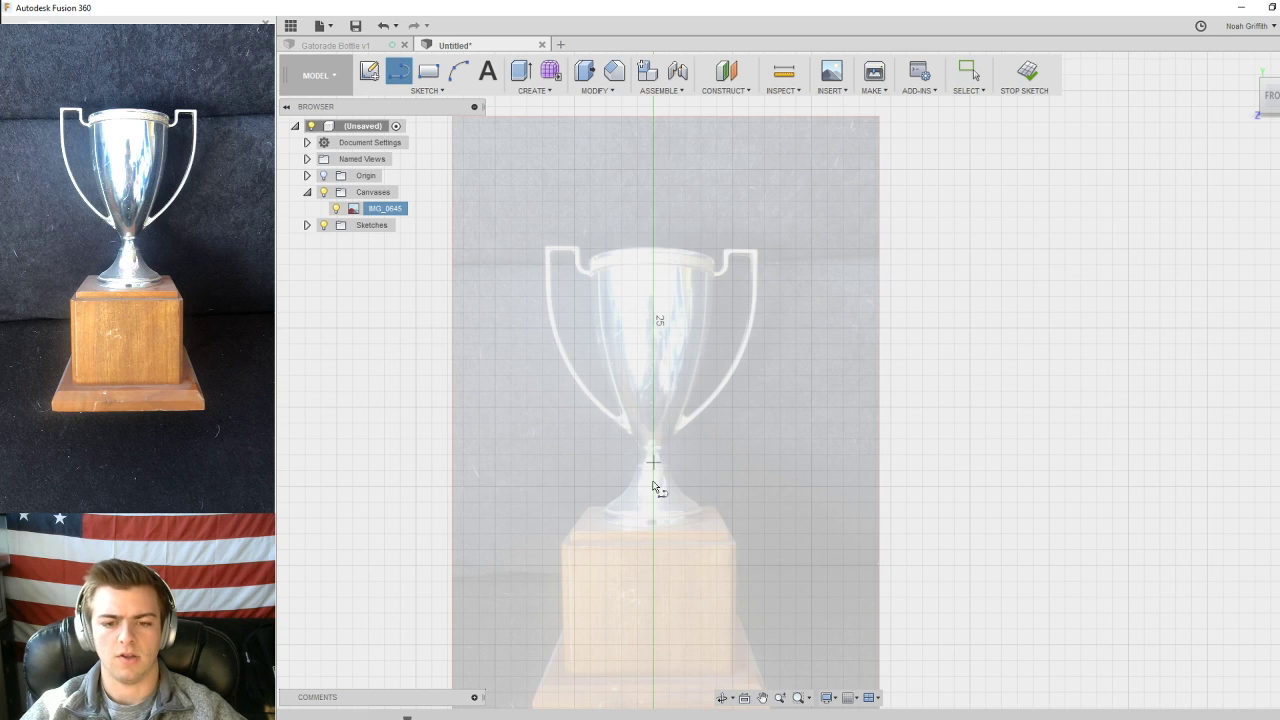
pyautogui.scroll(5, 655, 530)
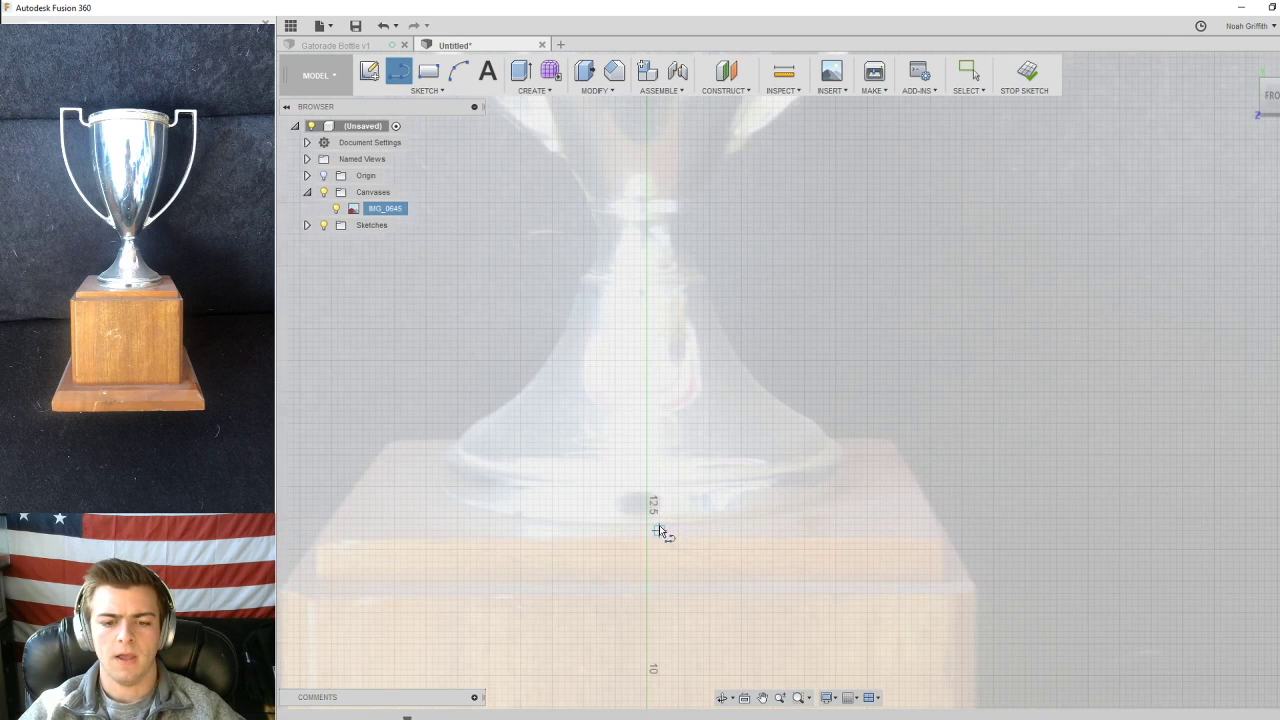
pyautogui.click(648, 532)
pyautogui.scroll(-5, 652, 440)
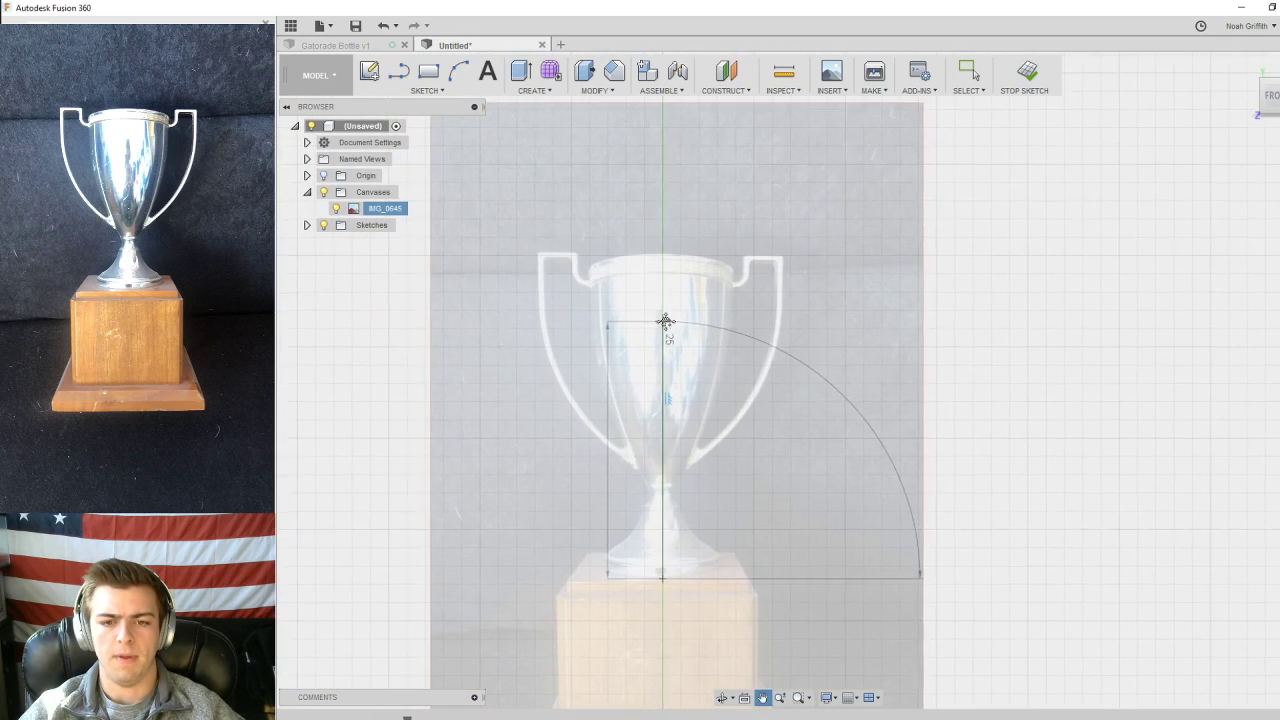
pyautogui.scroll(6, 665, 321)
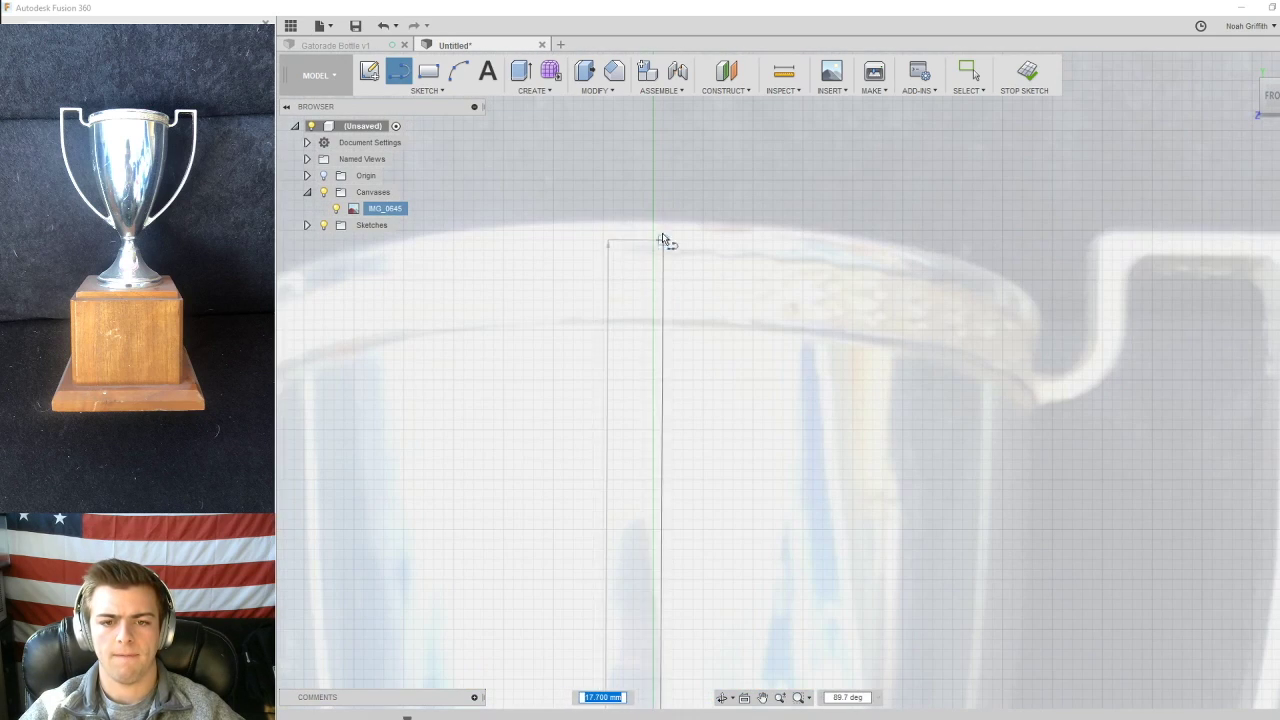
pyautogui.click(652, 219)
pyautogui.scroll(-5, 790, 425)
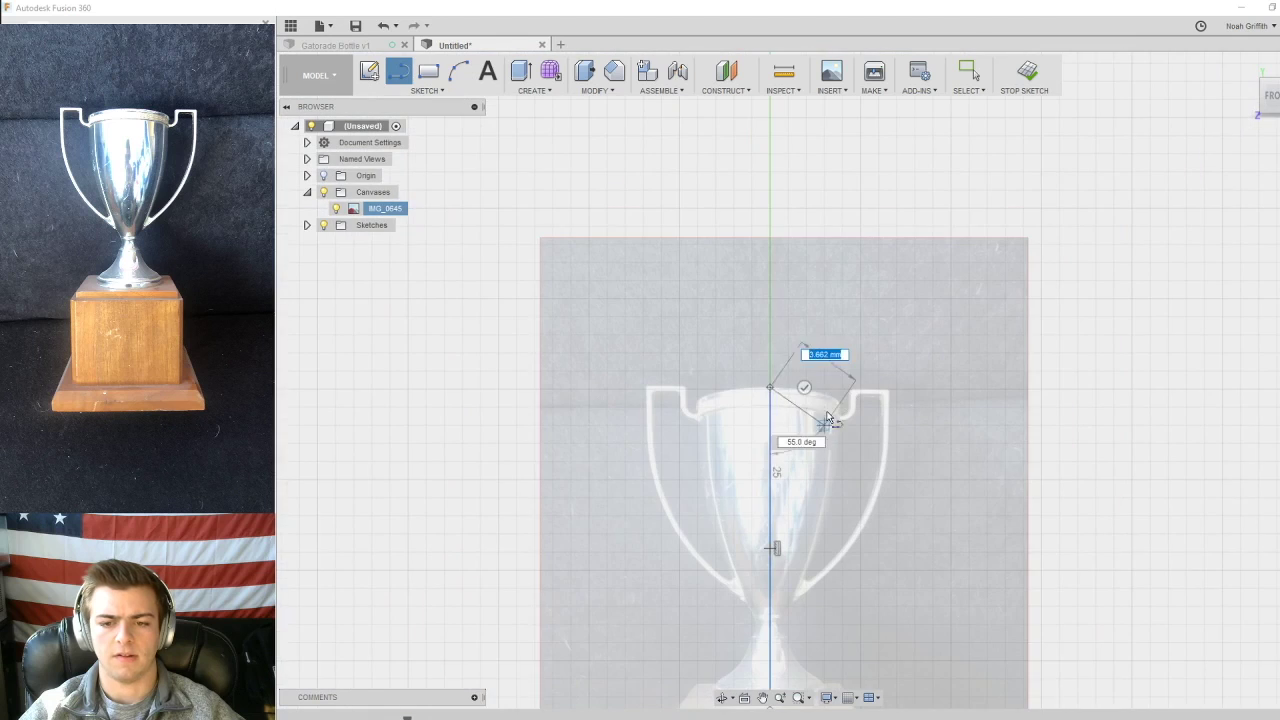
pyautogui.moveTo(825, 430); pyautogui.dragTo(740, 286, button='middle')
pyautogui.press('Escape')
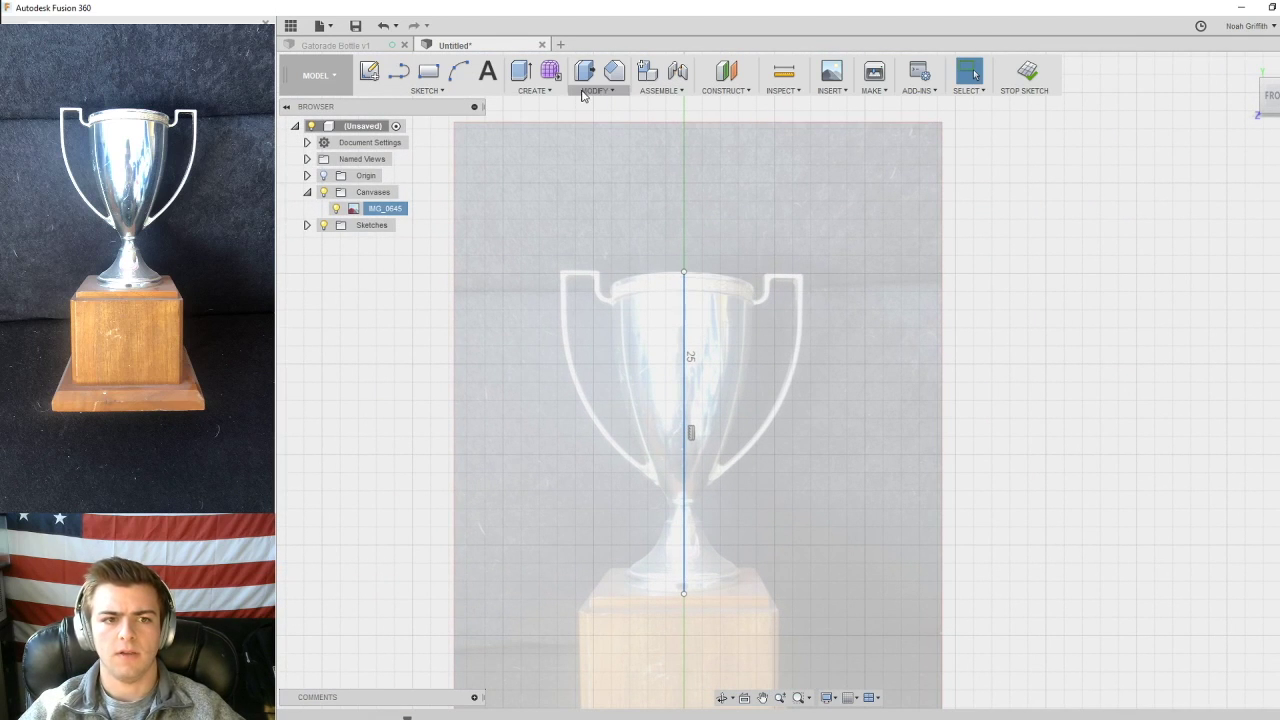
# - Sketch a three-point arc spanning about 4 mm along the cup's rim, from the centre line's upper end to the rim's right edge
pyautogui.moveTo(743, 222); pyautogui.dragTo(731, 243, button='middle')
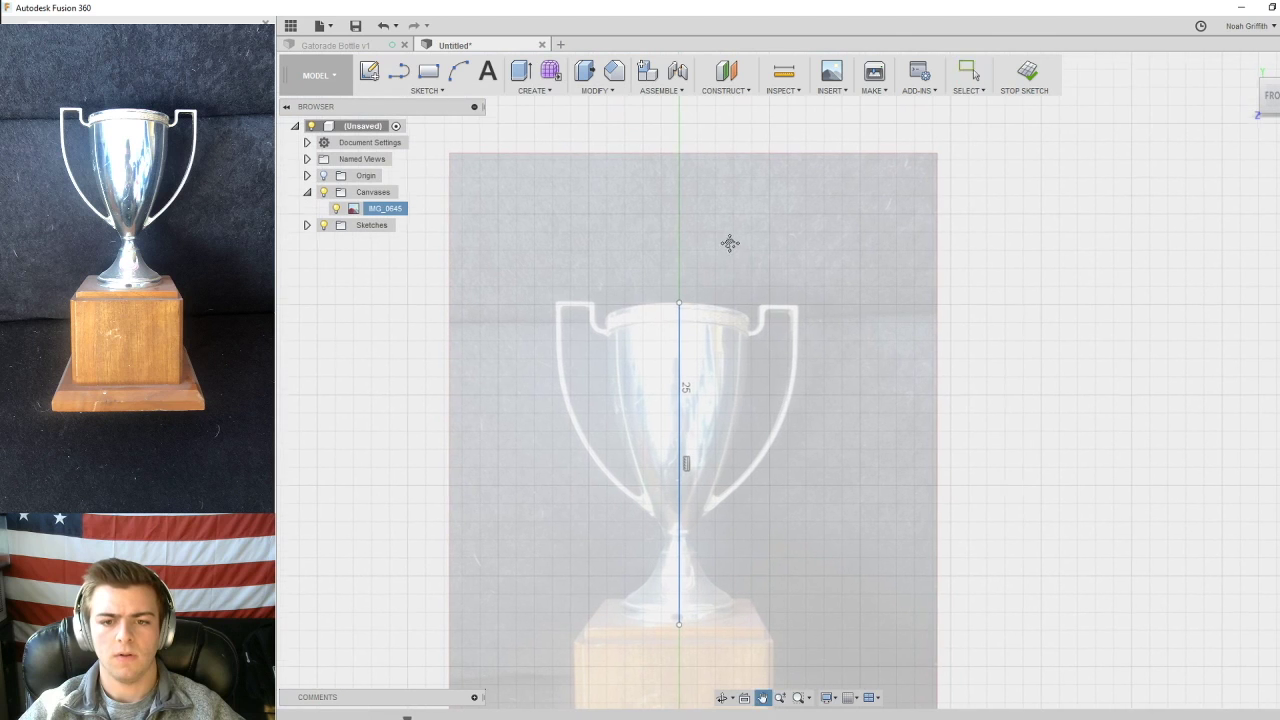
pyautogui.click(458, 70)
pyautogui.scroll(6, 686, 317)
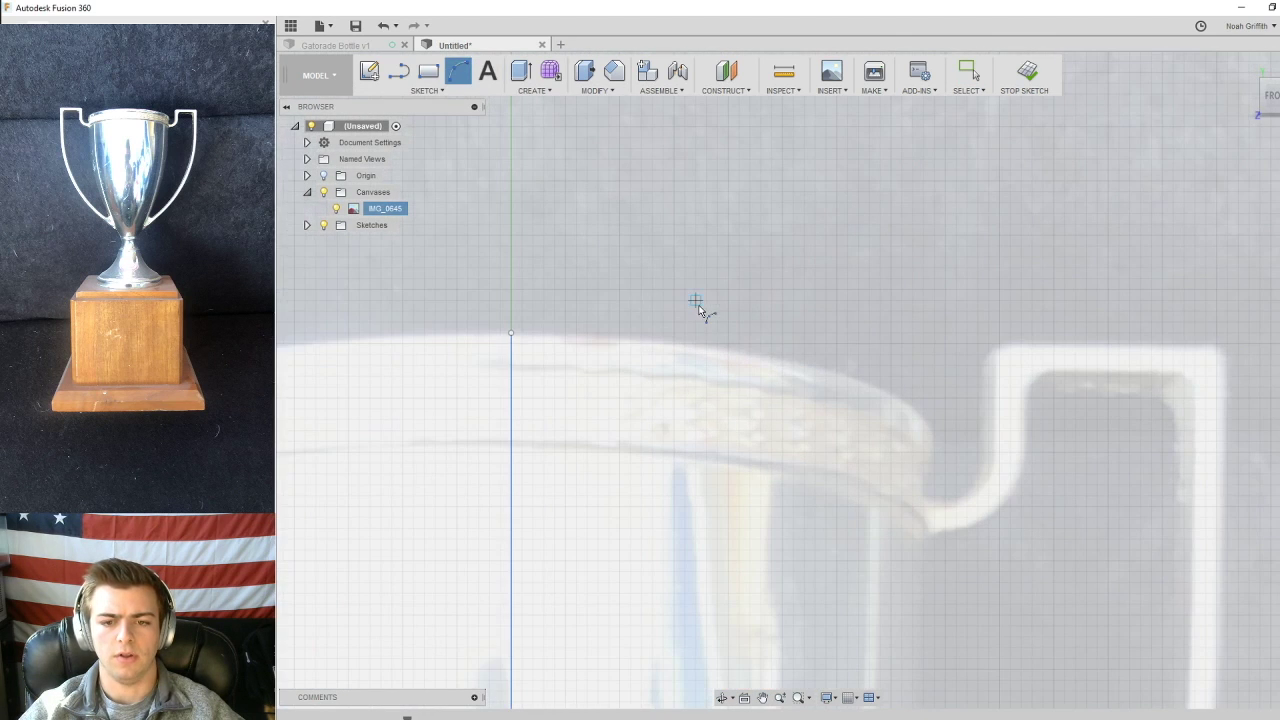
pyautogui.click(511, 334)
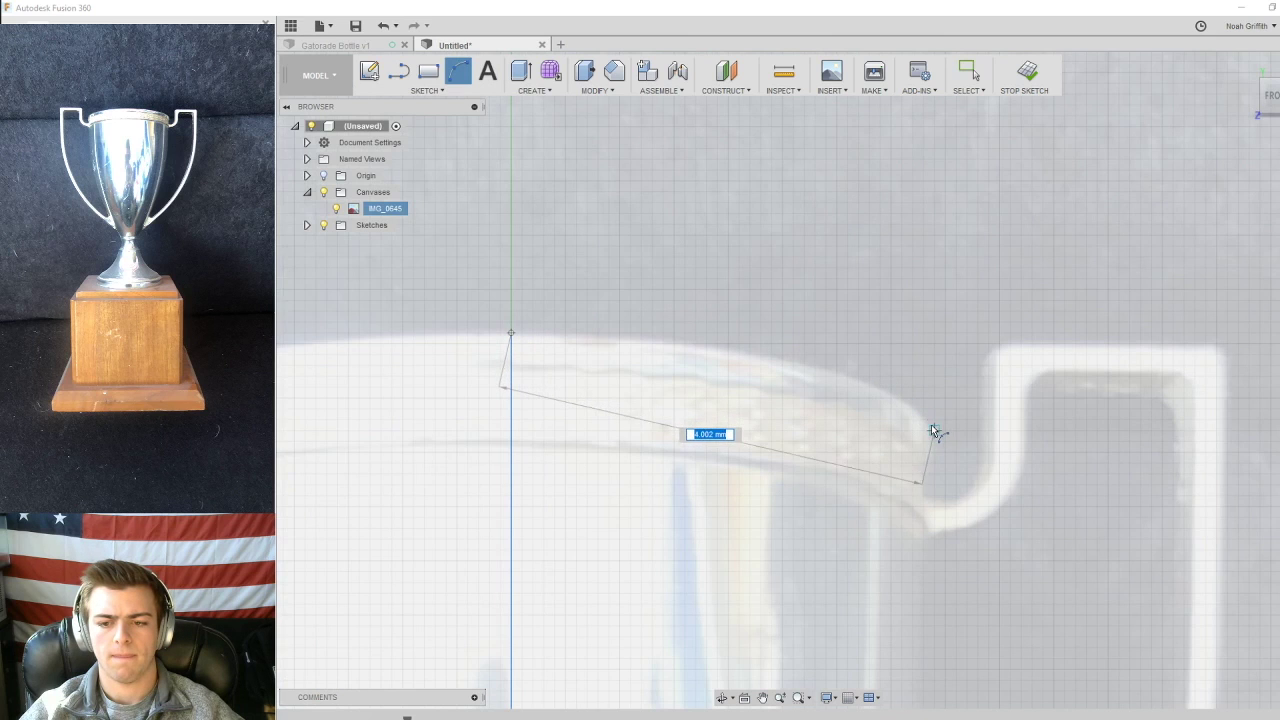
pyautogui.click(922, 420)
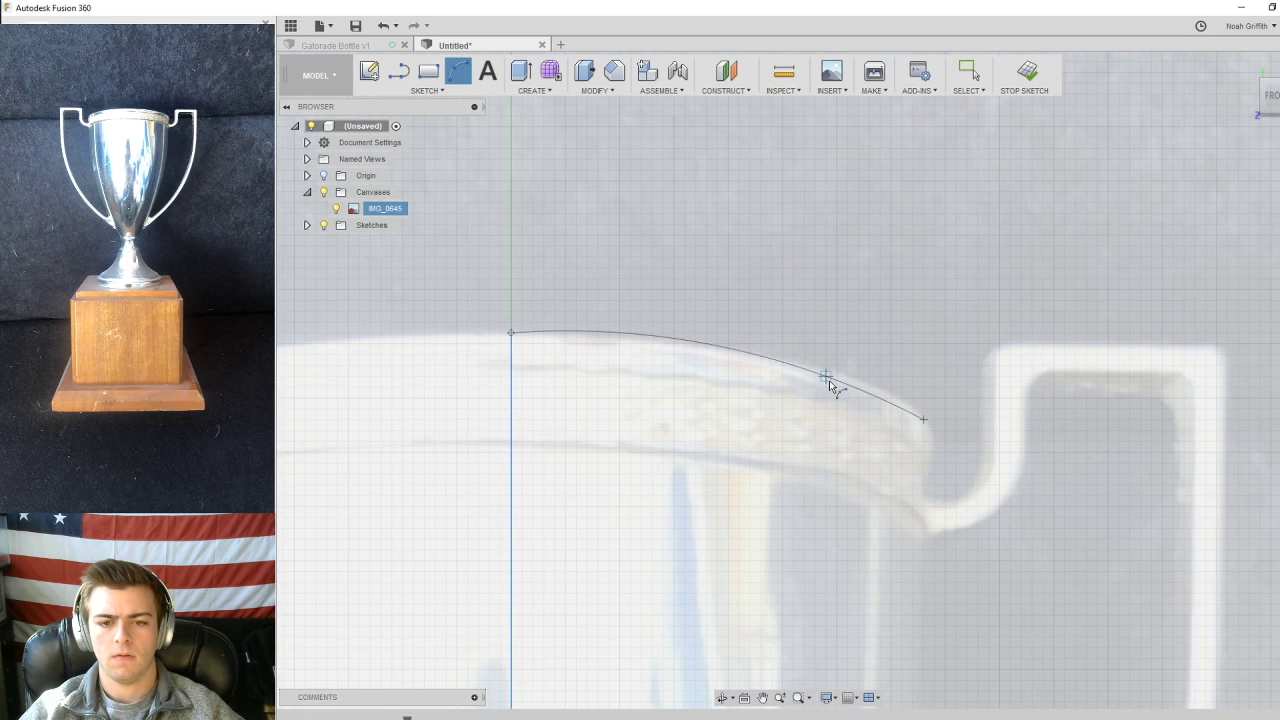
pyautogui.click(838, 390)
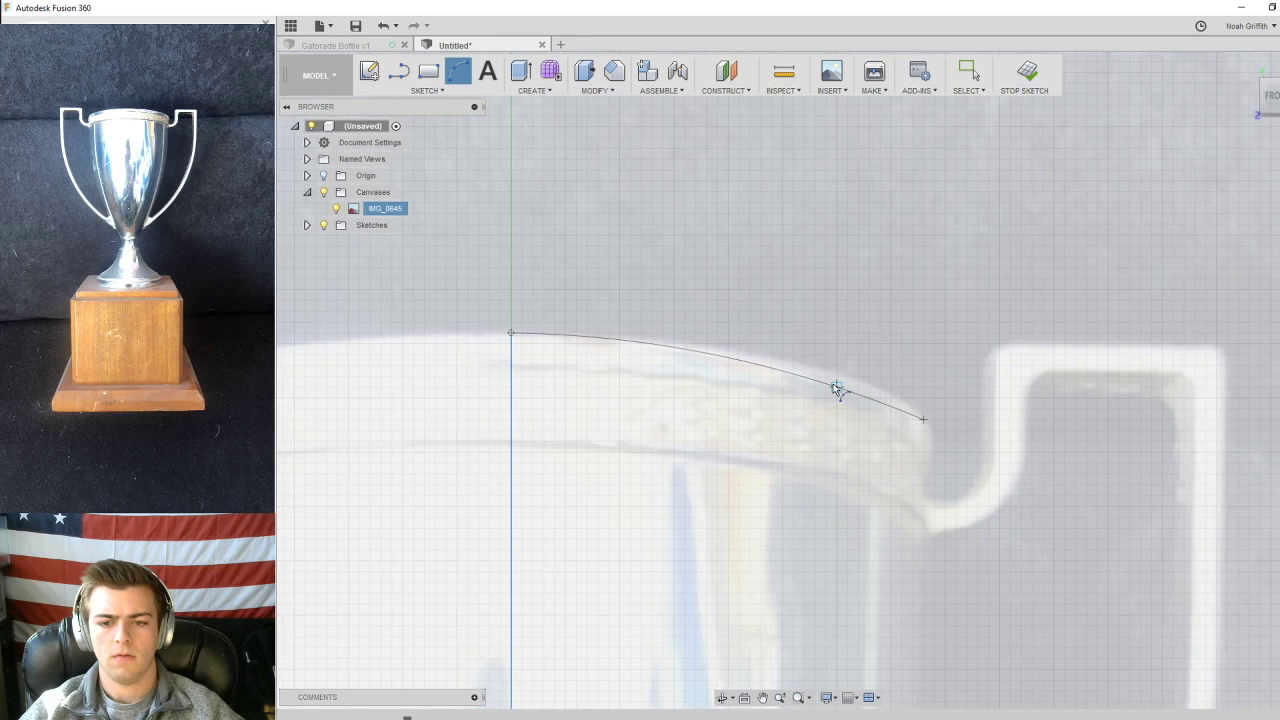
pyautogui.scroll(-6, 838, 390)
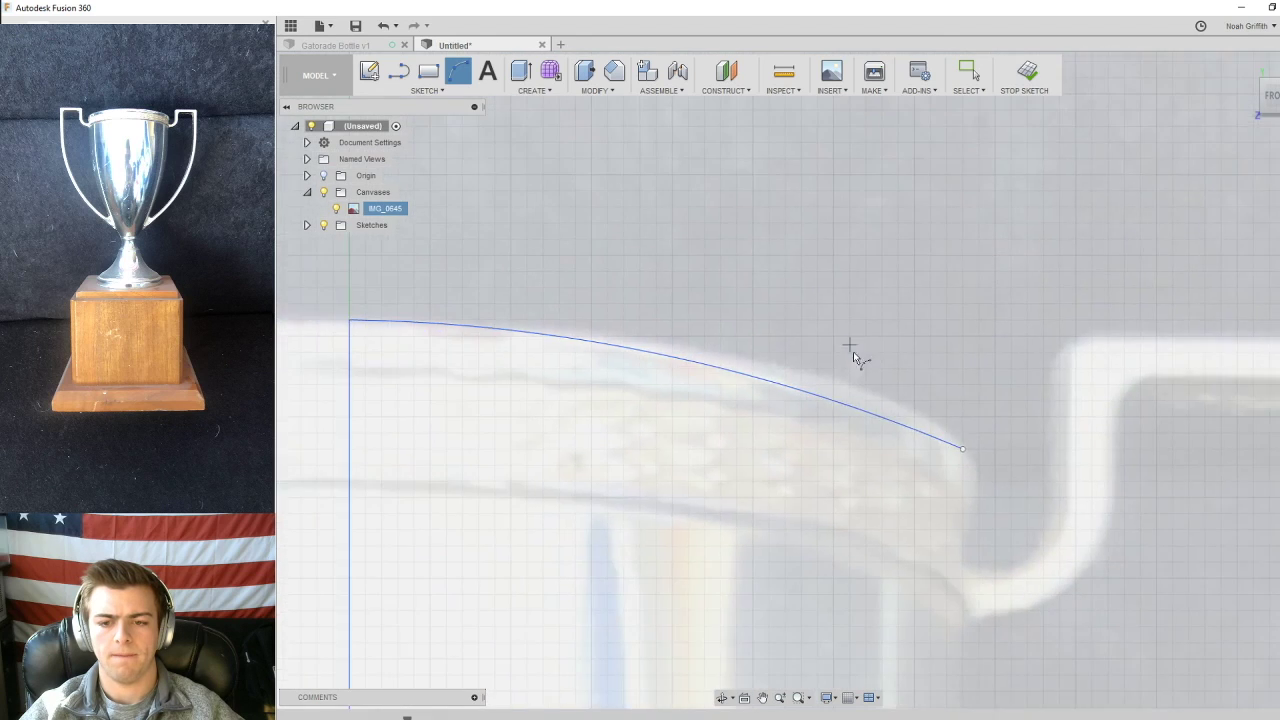
pyautogui.scroll(-3, 723, 266)
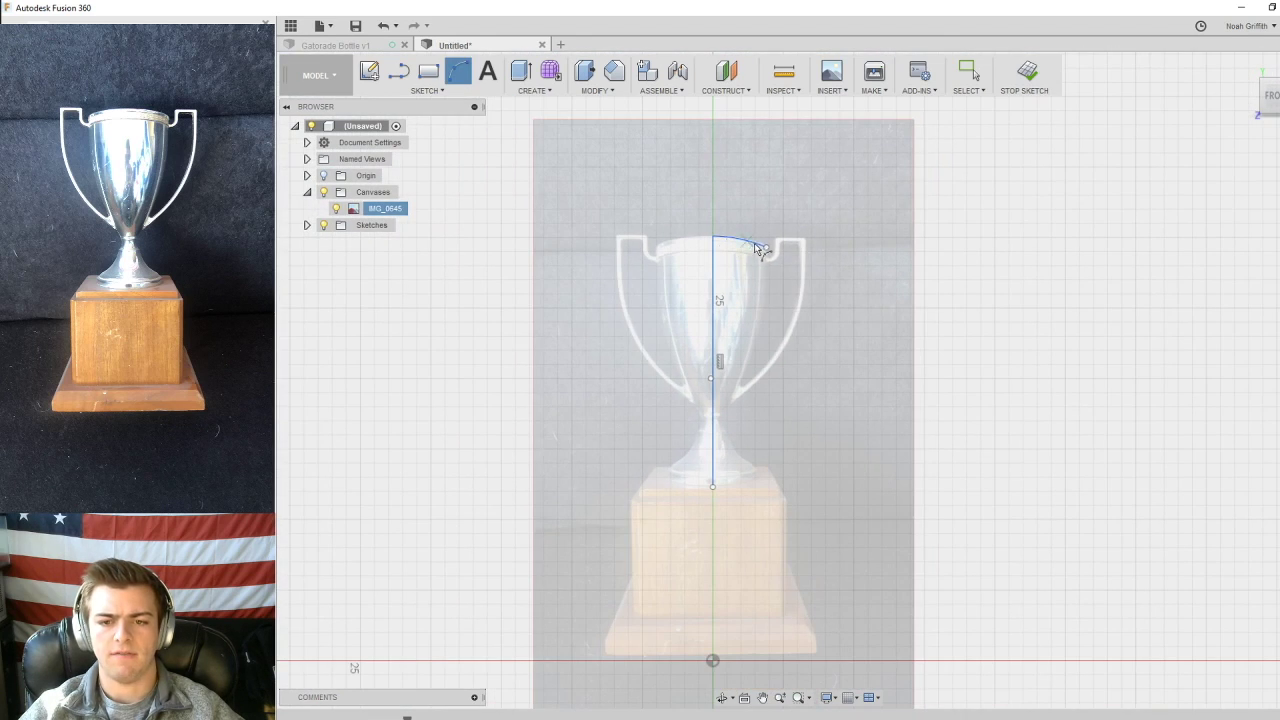
pyautogui.press('l')
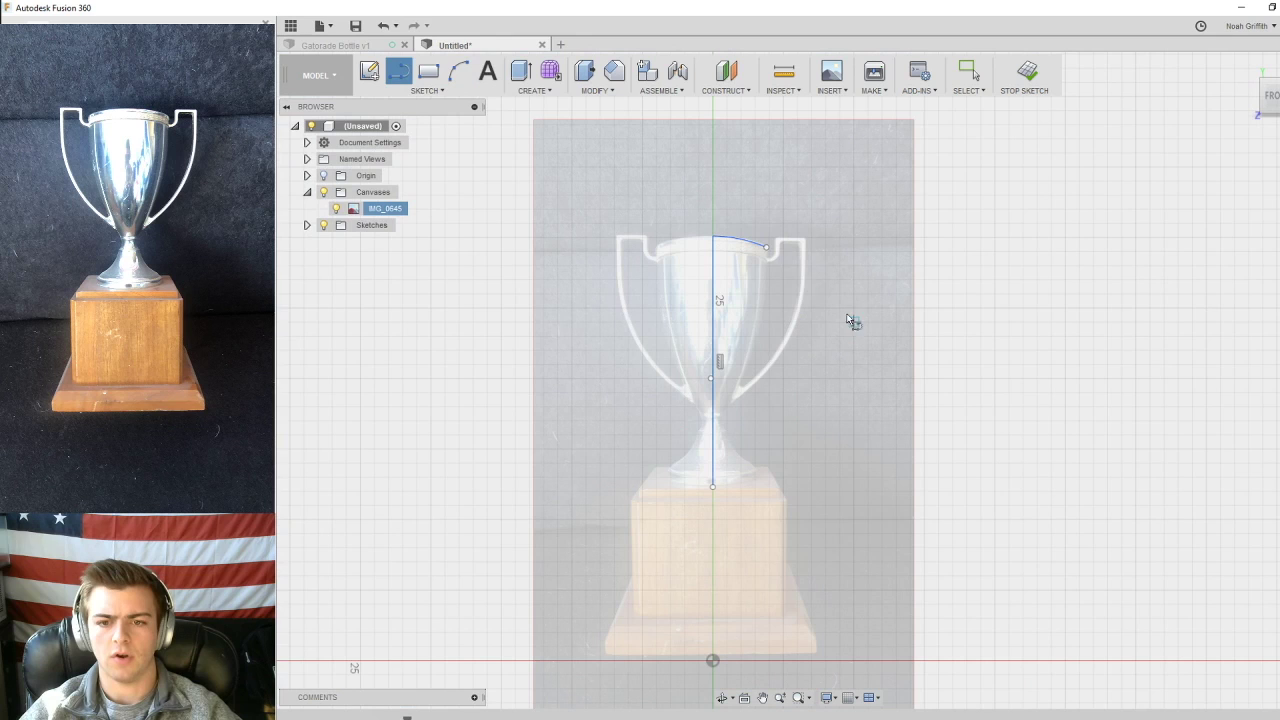
# - Sketch a three-point arc along the bowl from the rim's right edge to the centre line's lower end, and finish the sketch
pyautogui.click(455, 67)
pyautogui.click(766, 248)
pyautogui.click(712, 486)
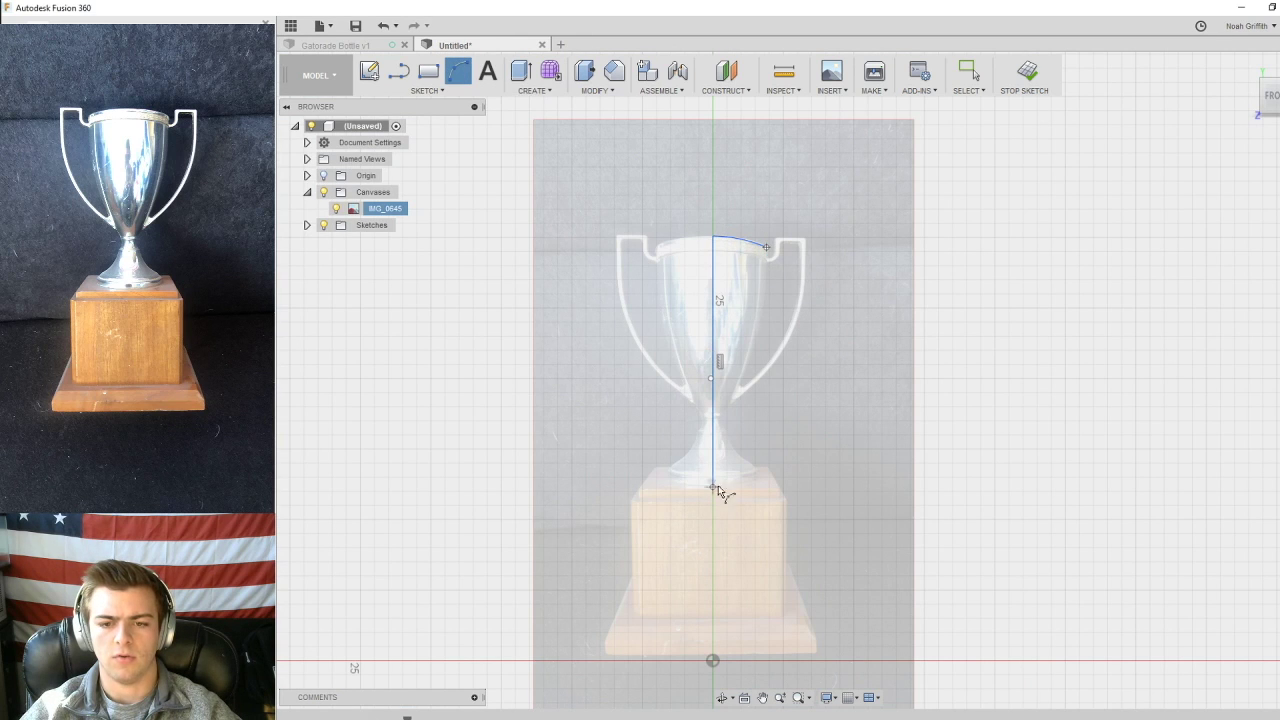
pyautogui.click(753, 388)
pyautogui.click(1027, 70)
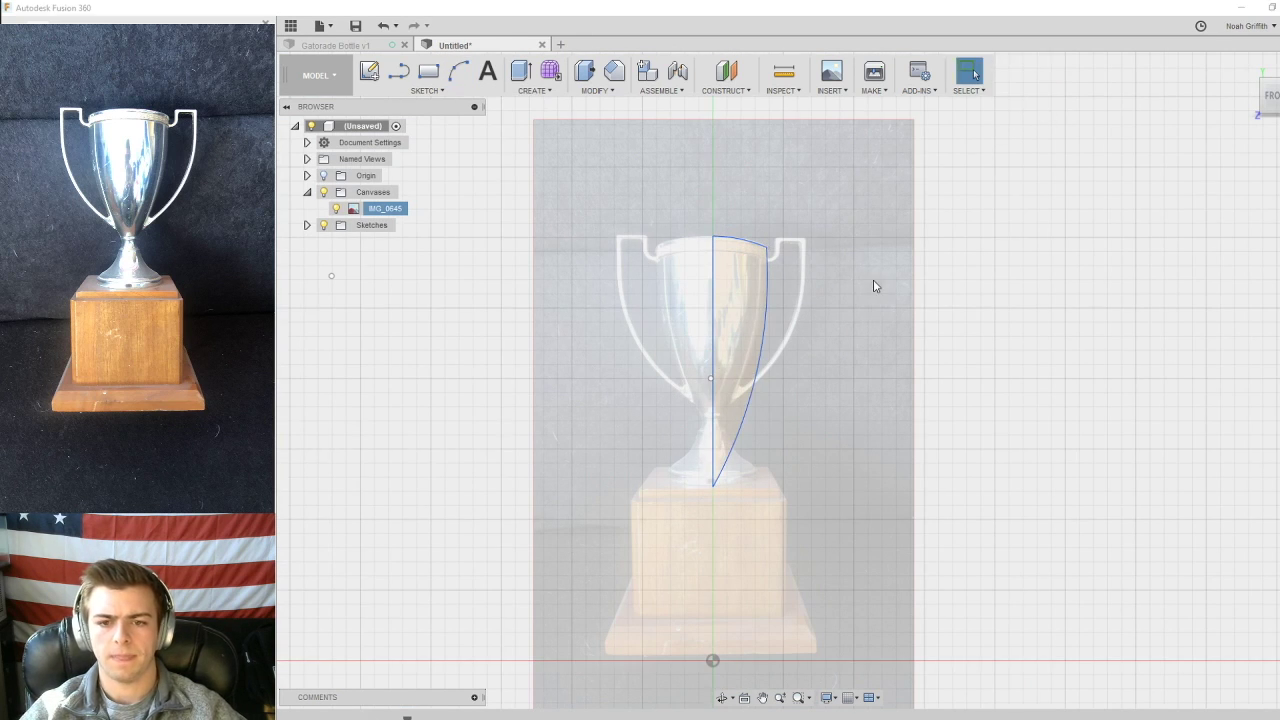
# - Try a 360-degree revolve of the closed half profile about the vertical centre line as a new body
pyautogui.click(595, 90)
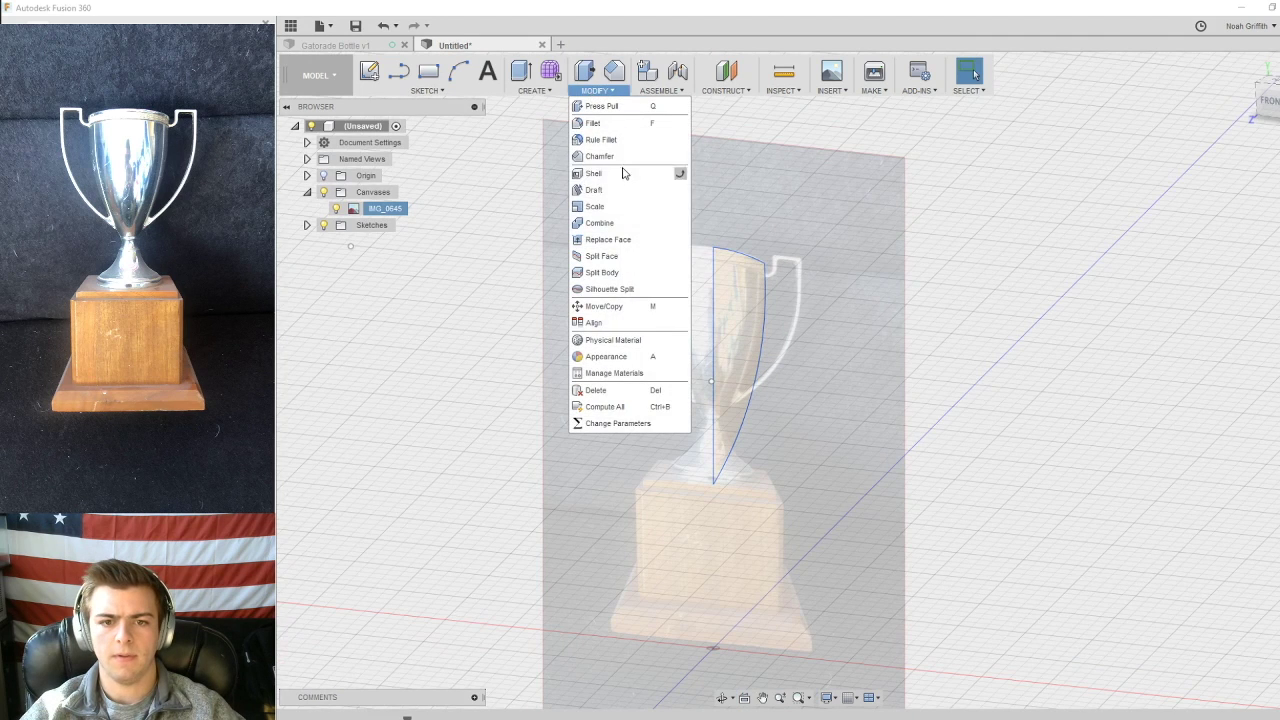
pyautogui.click(534, 90)
pyautogui.click(536, 140)
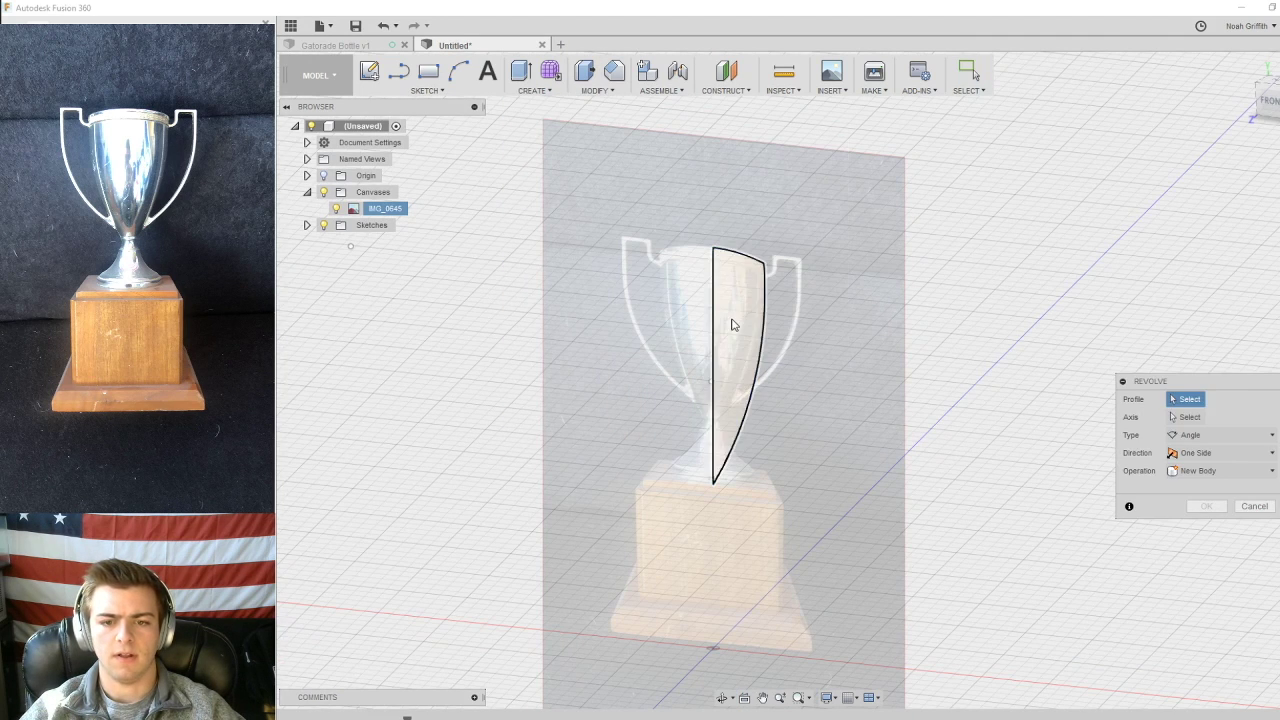
pyautogui.click(730, 340)
pyautogui.click(714, 331)
pyautogui.keyDown('shift'); pyautogui.moveTo(842, 277); pyautogui.dragTo(689, 240, button='middle'); pyautogui.keyUp('shift')
pyautogui.keyDown('shift'); pyautogui.moveTo(841, 248); pyautogui.dragTo(726, 287, button='middle'); pyautogui.keyUp('shift')
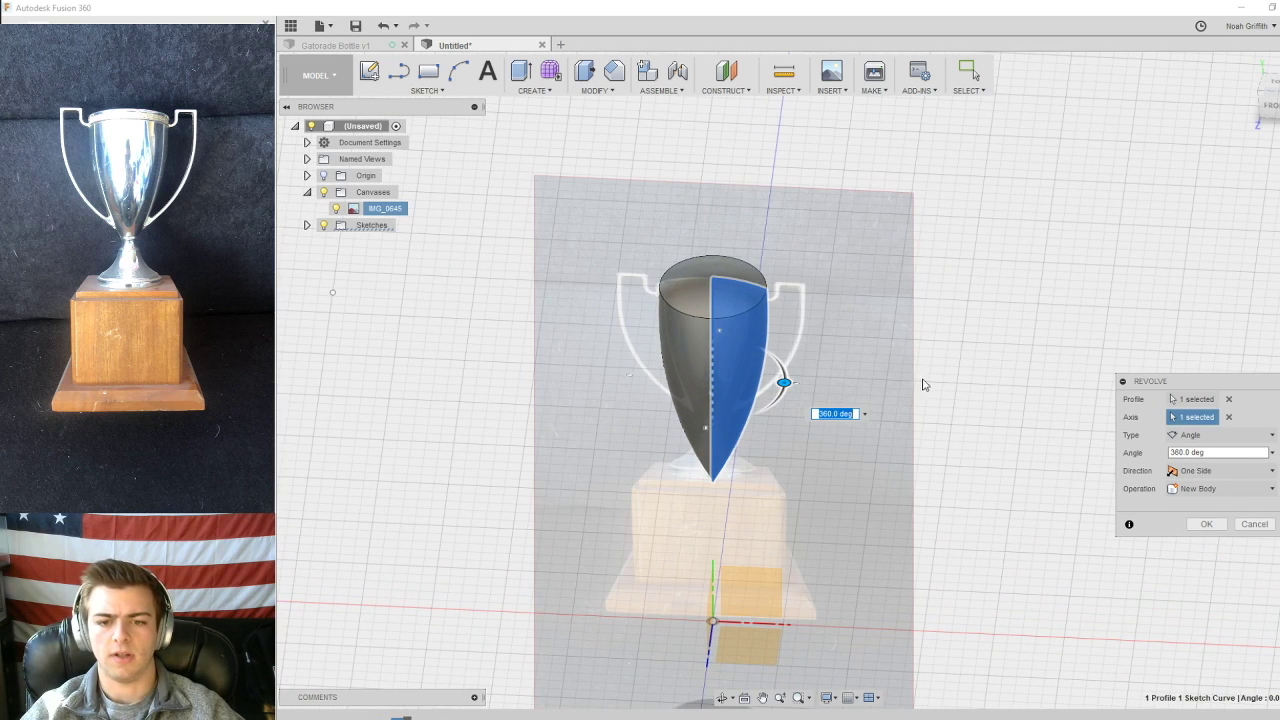
pyautogui.click(1256, 527)
pyautogui.click(1270, 106)
pyautogui.press('l')
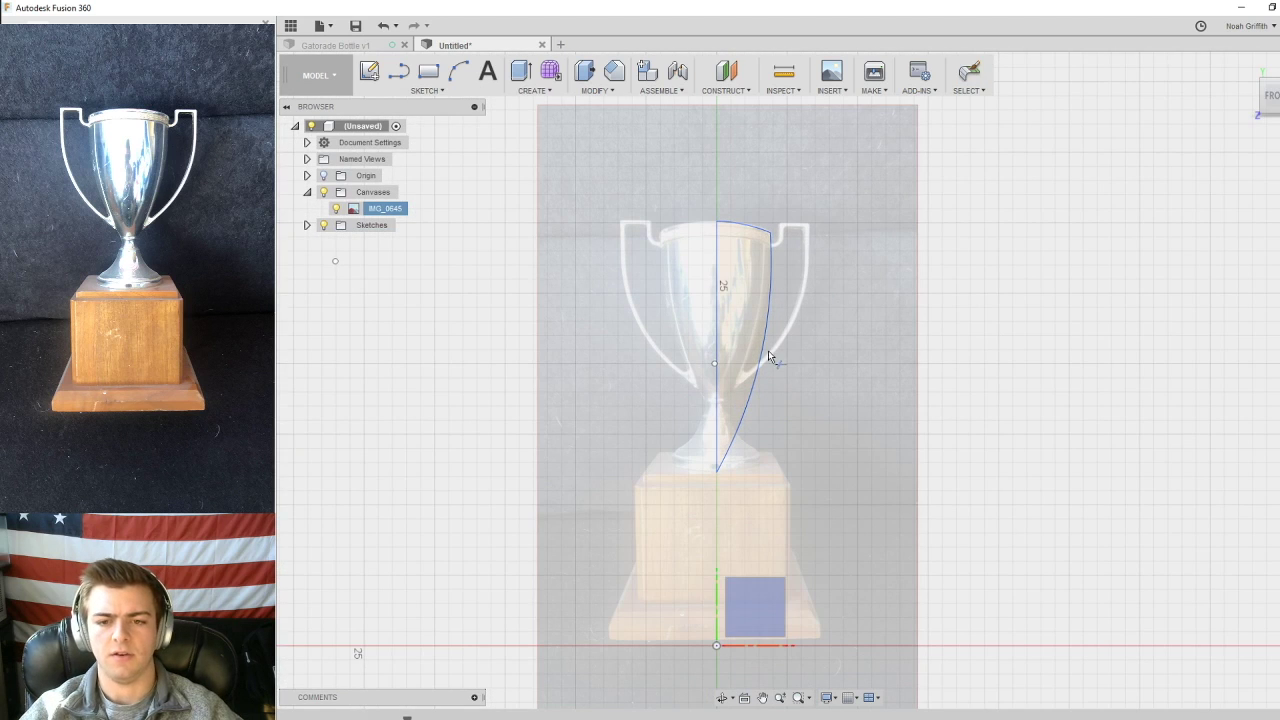
pyautogui.doubleClick(769, 241)
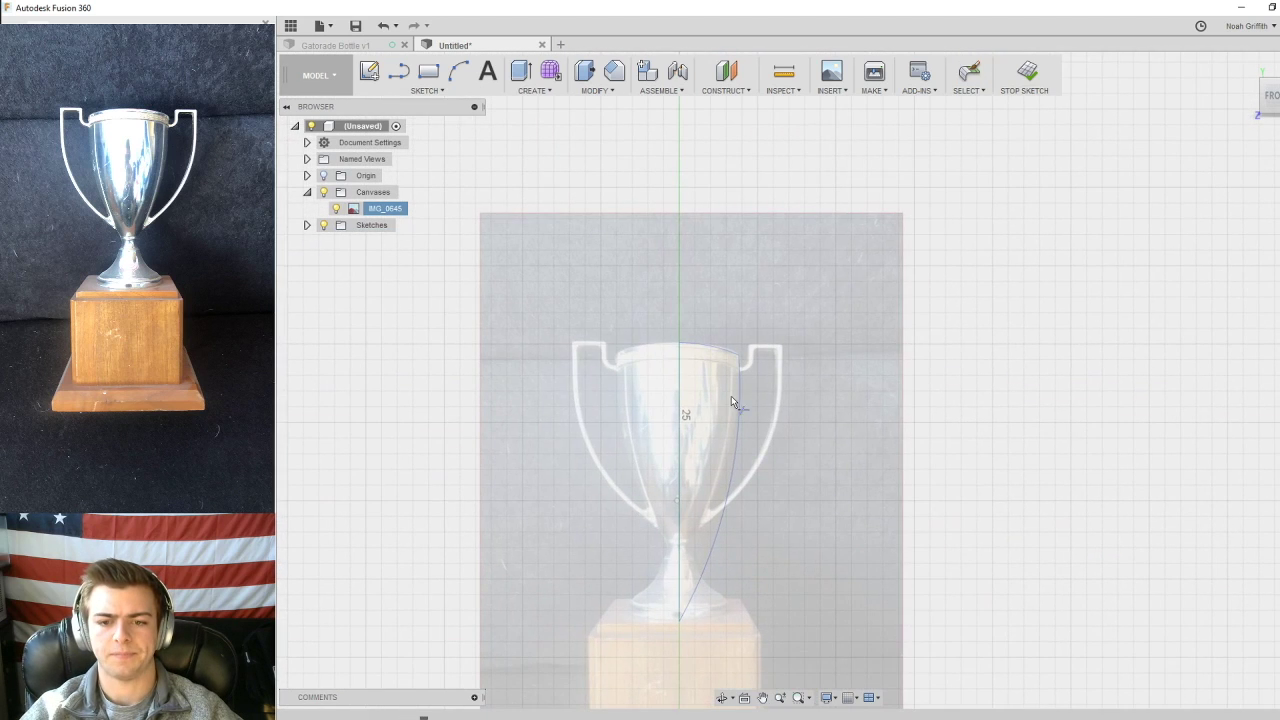
pyautogui.click(1028, 80)
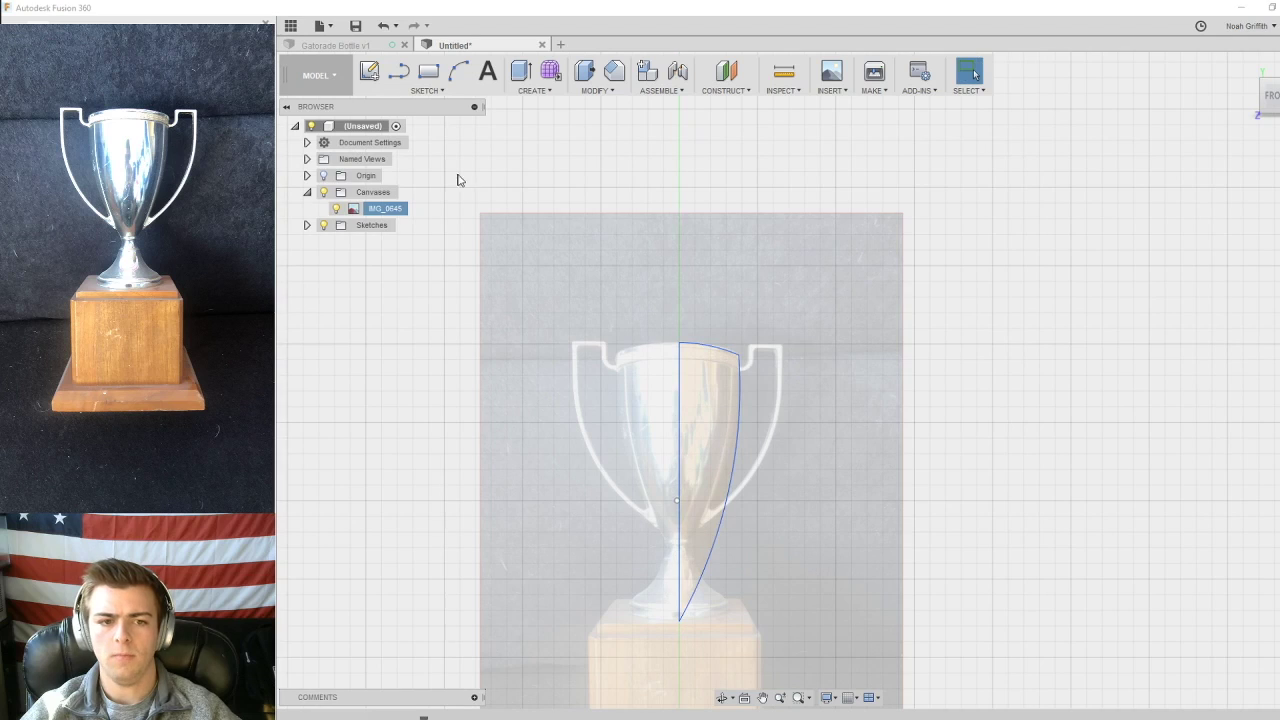
# - Delete the unneeded Sketch2
pyautogui.click(307, 192)
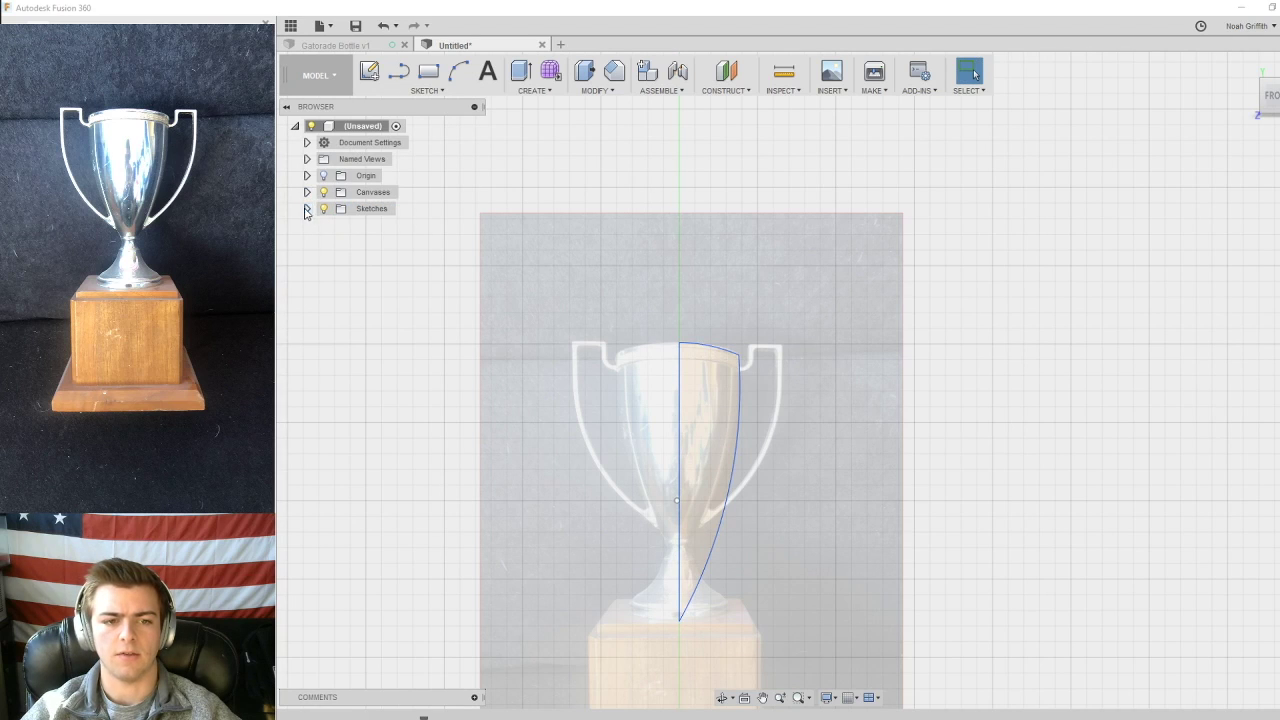
pyautogui.click(307, 209)
pyautogui.rightClick(374, 243)
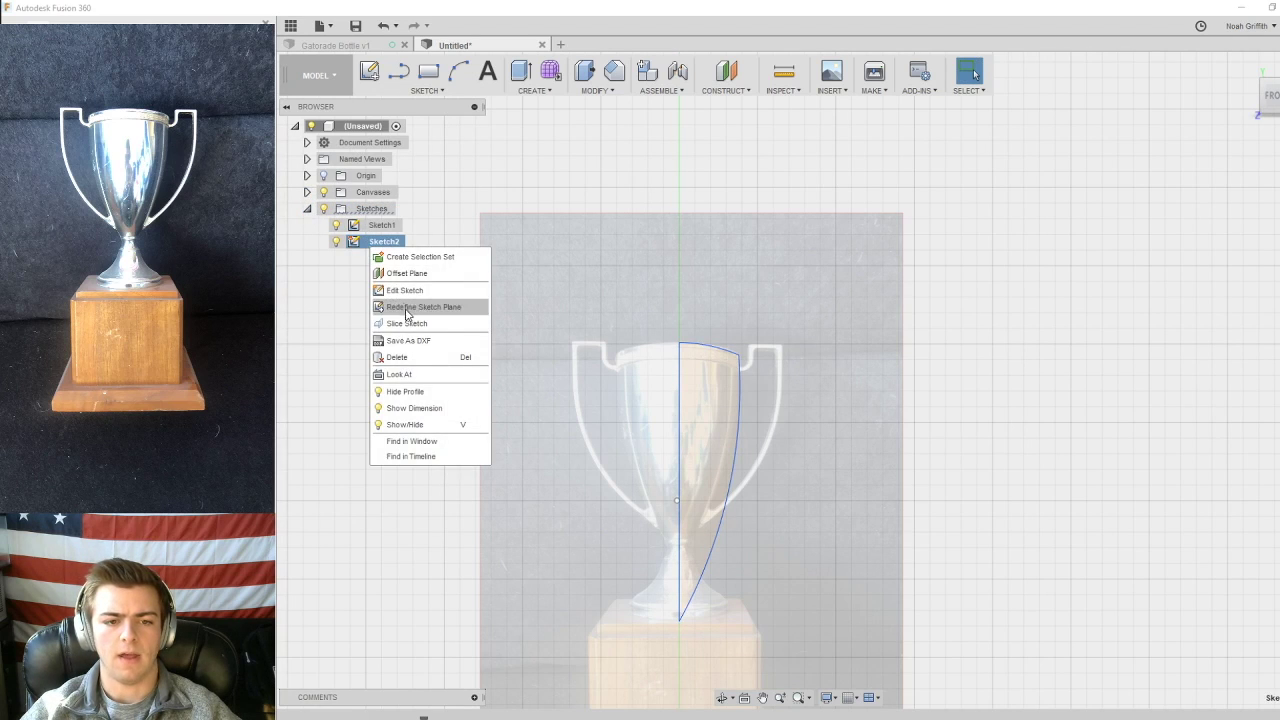
pyautogui.click(410, 358)
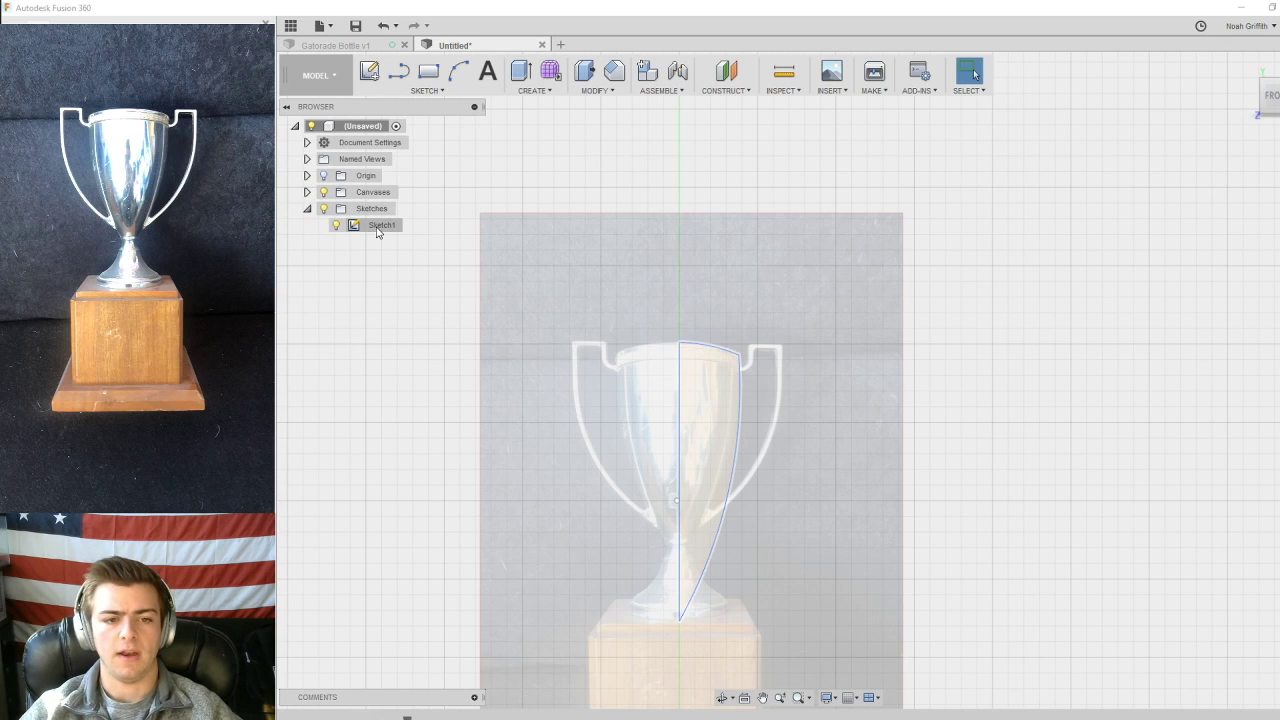
# - Reopen Sketch1 for editing and undo the rim and bowl arcs, keeping only the vertical centre line
pyautogui.rightClick(378, 232)
pyautogui.click(400, 271)
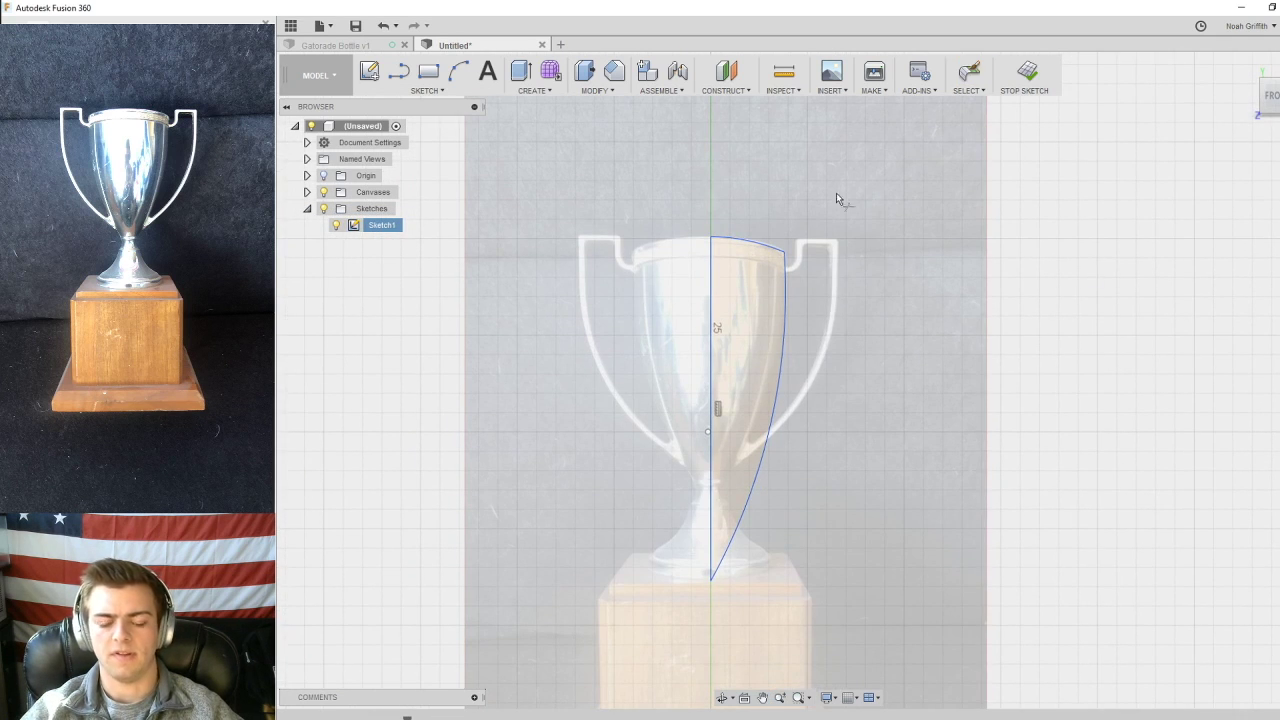
pyautogui.hotkey('ctrl', 'z')
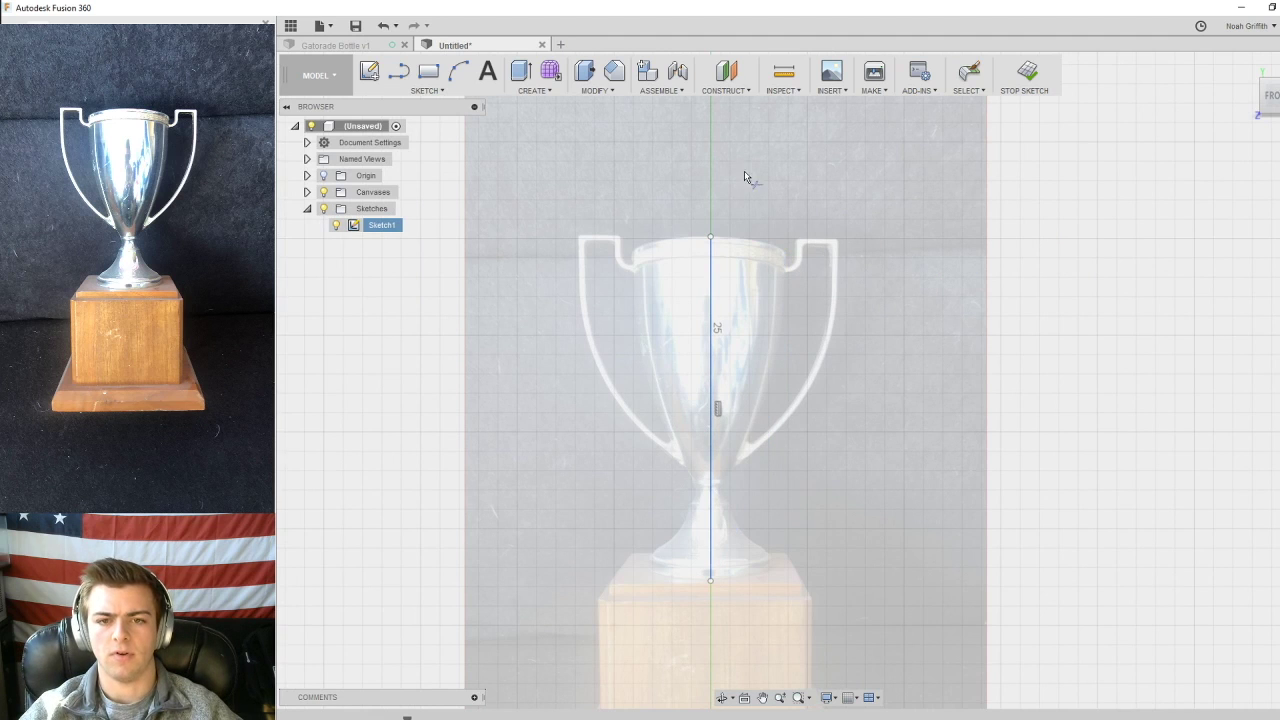
pyautogui.click(398, 70)
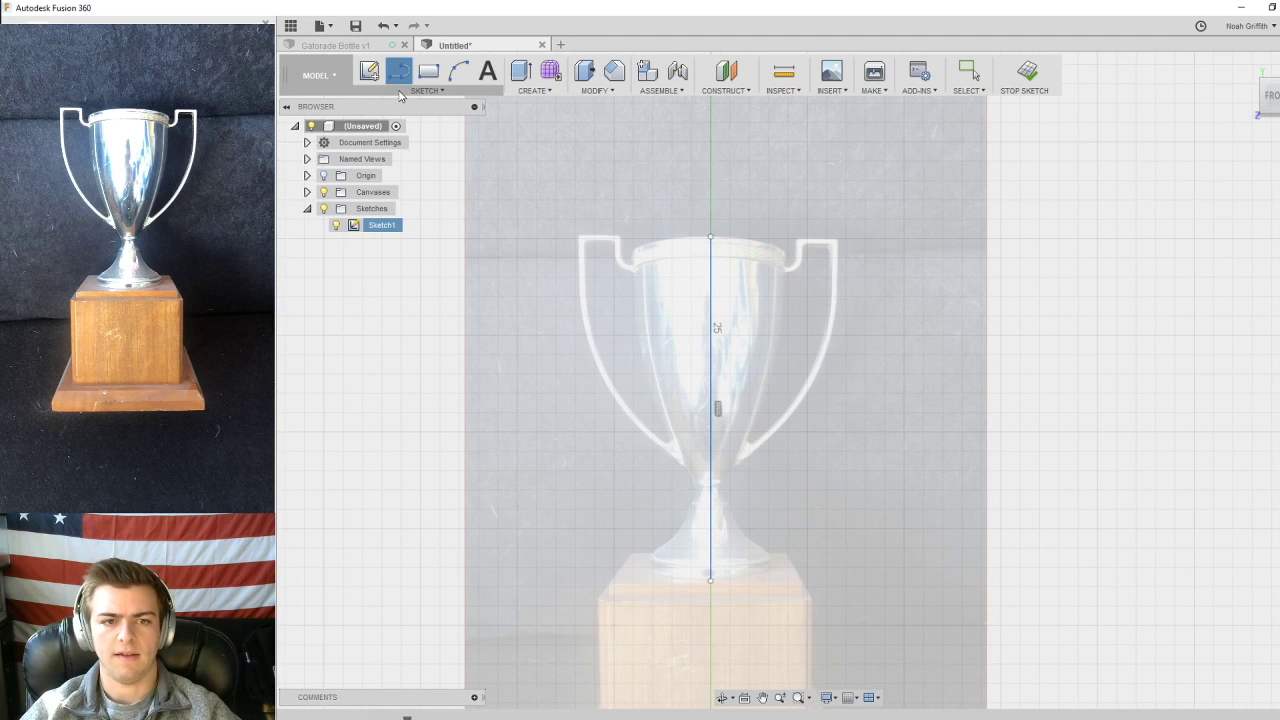
pyautogui.scroll(5, 751, 265)
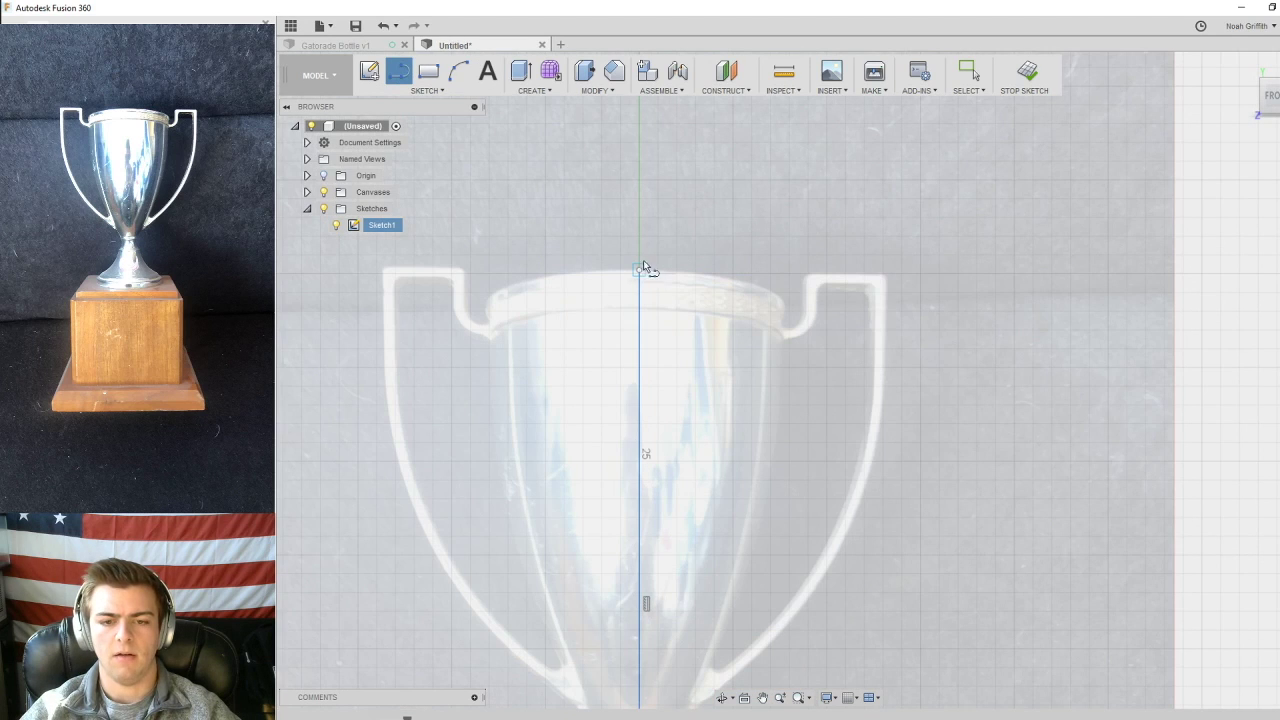
pyautogui.click(644, 270)
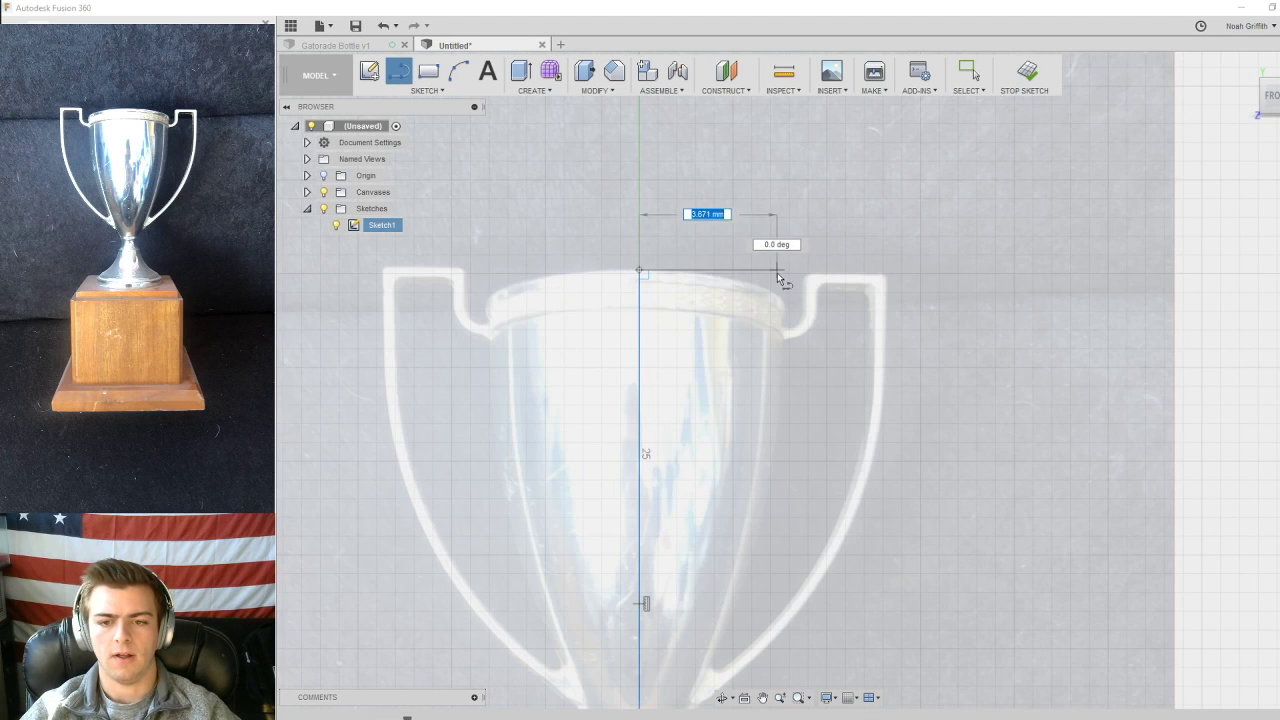
pyautogui.scroll(1, 777, 272)
pyautogui.scroll(4, 784, 278)
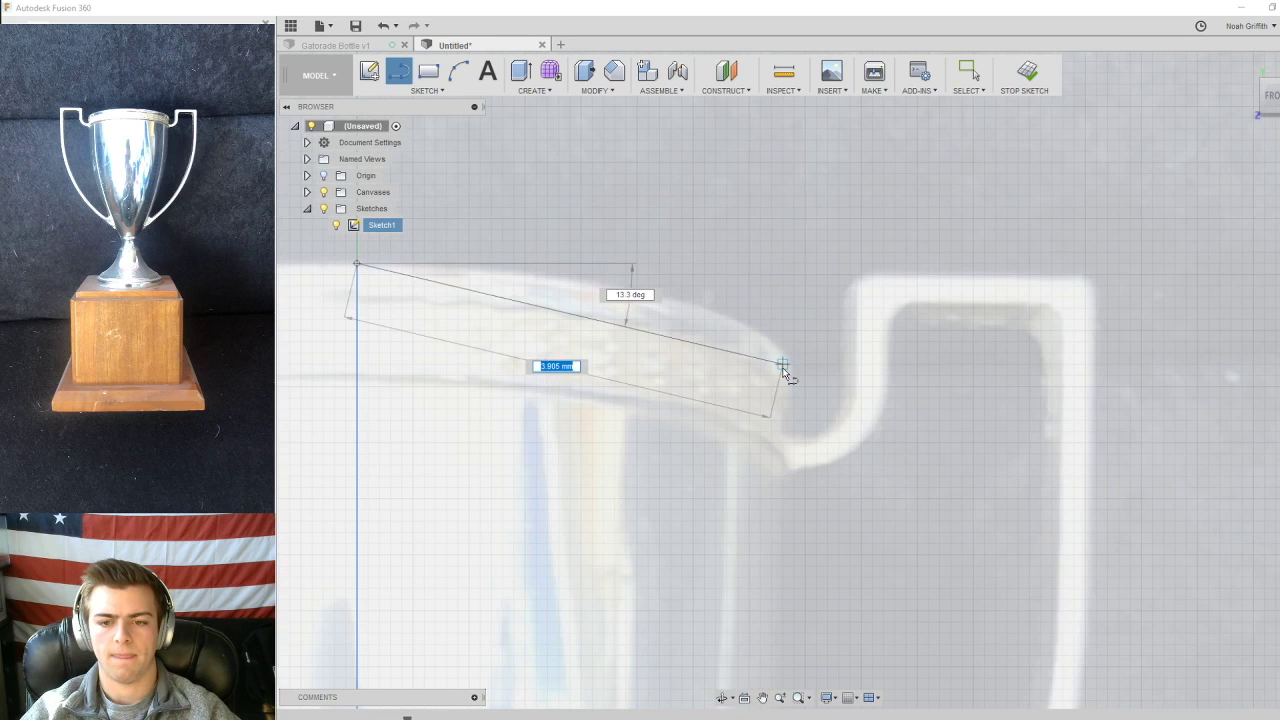
pyautogui.click(794, 276)
pyautogui.scroll(-2, 794, 320)
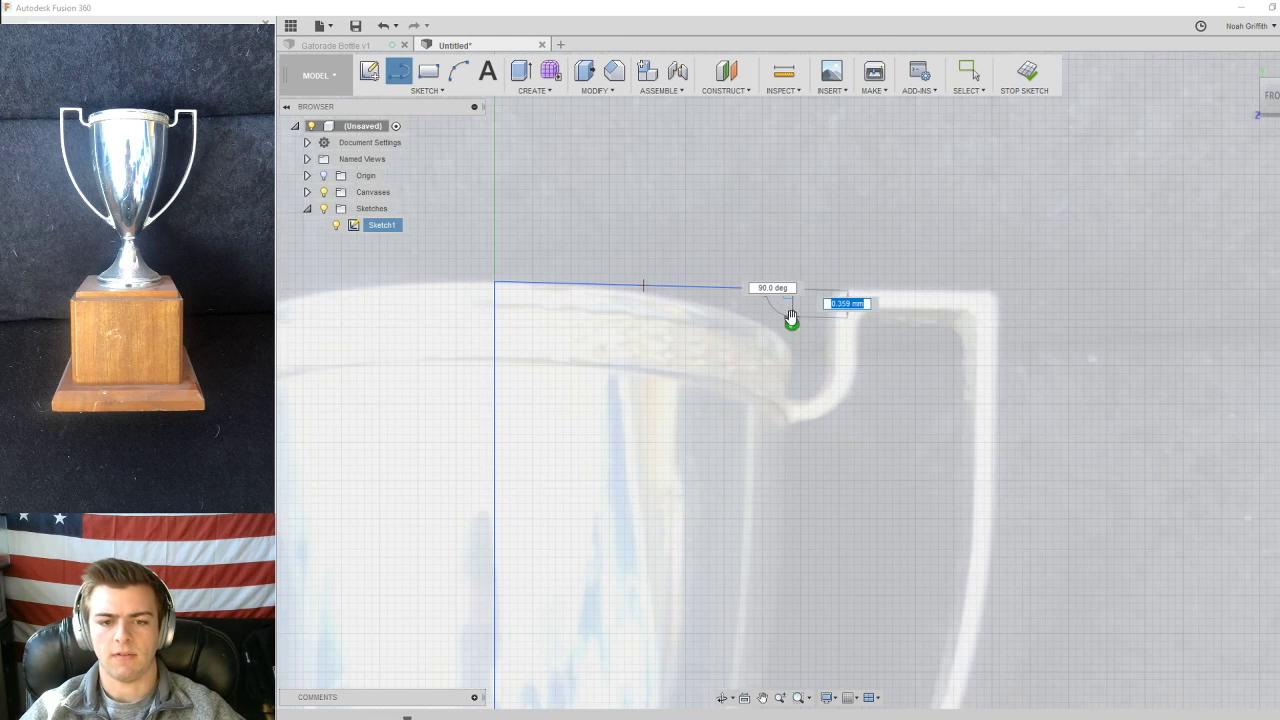
pyautogui.press('Escape')
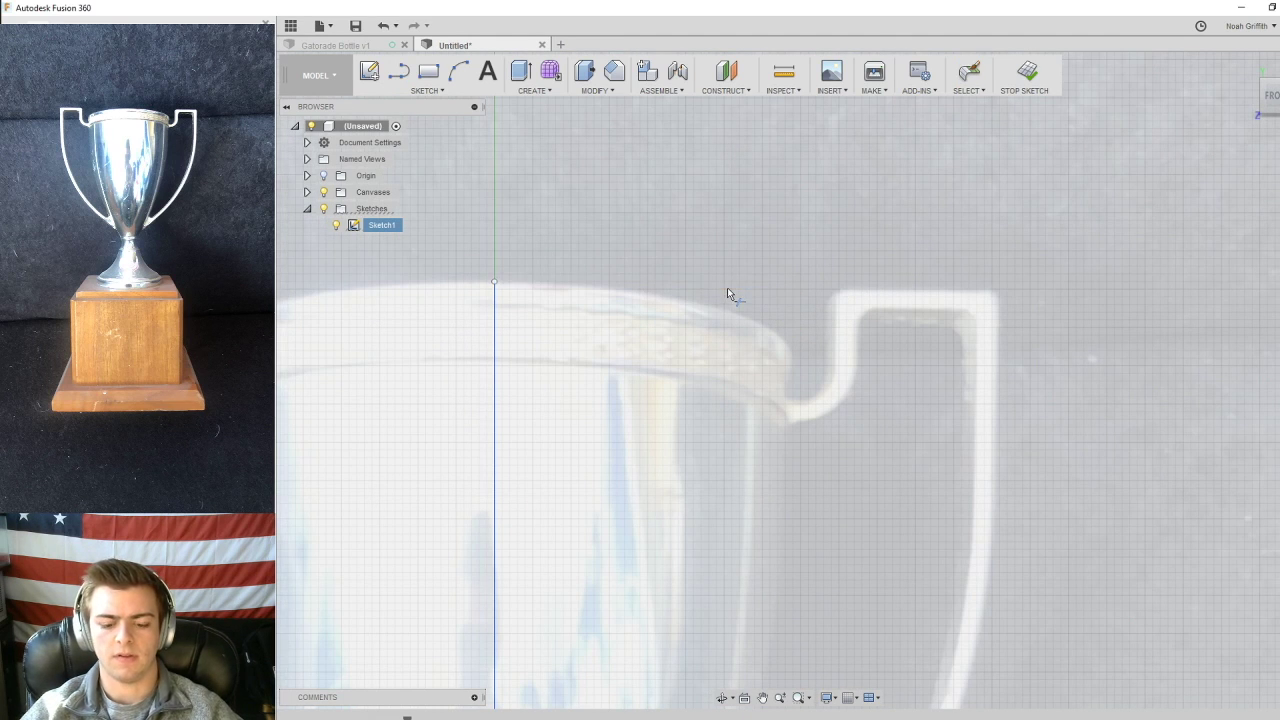
# - Sketch a horizontal line about 4 mm long from the centre line's upper end to above the rim's right edge
pyautogui.press('l')
pyautogui.click(494, 280)
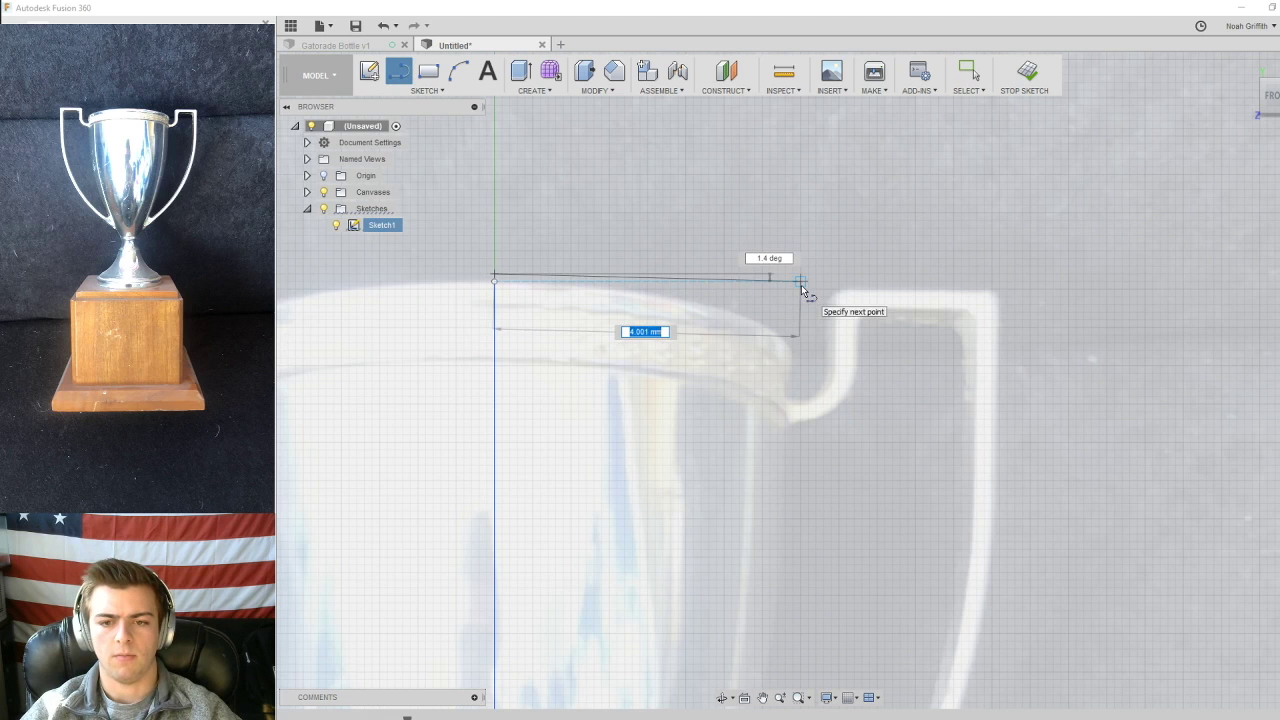
pyautogui.click(795, 276)
pyautogui.moveTo(793, 505); pyautogui.dragTo(803, 425, button='middle')
pyautogui.scroll(-2, 811, 303)
pyautogui.scroll(4, 806, 303)
pyautogui.moveTo(803, 365); pyautogui.dragTo(790, 229, button='middle')
pyautogui.scroll(-3, 790, 229)
pyautogui.press('Escape')
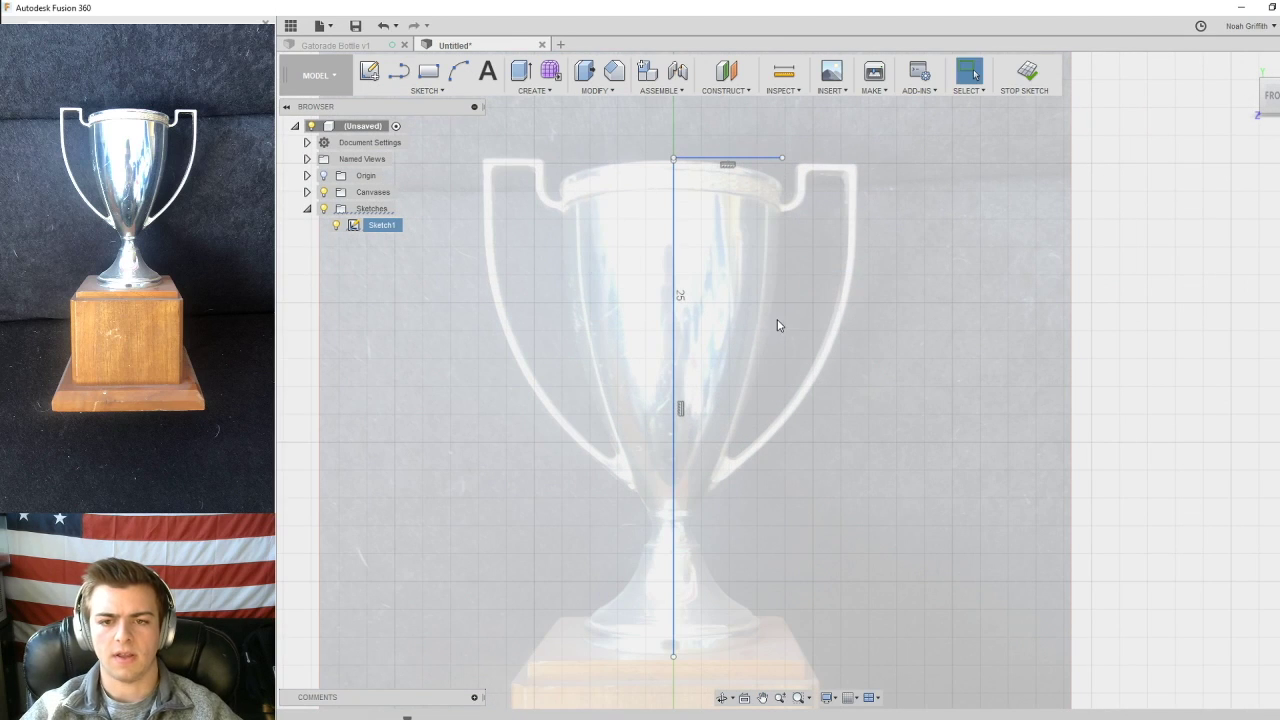
# - Sketch a three-point arc spanning about 13 mm along the bowl, from the top line's outer end to the neck below the bowl
pyautogui.click(458, 70)
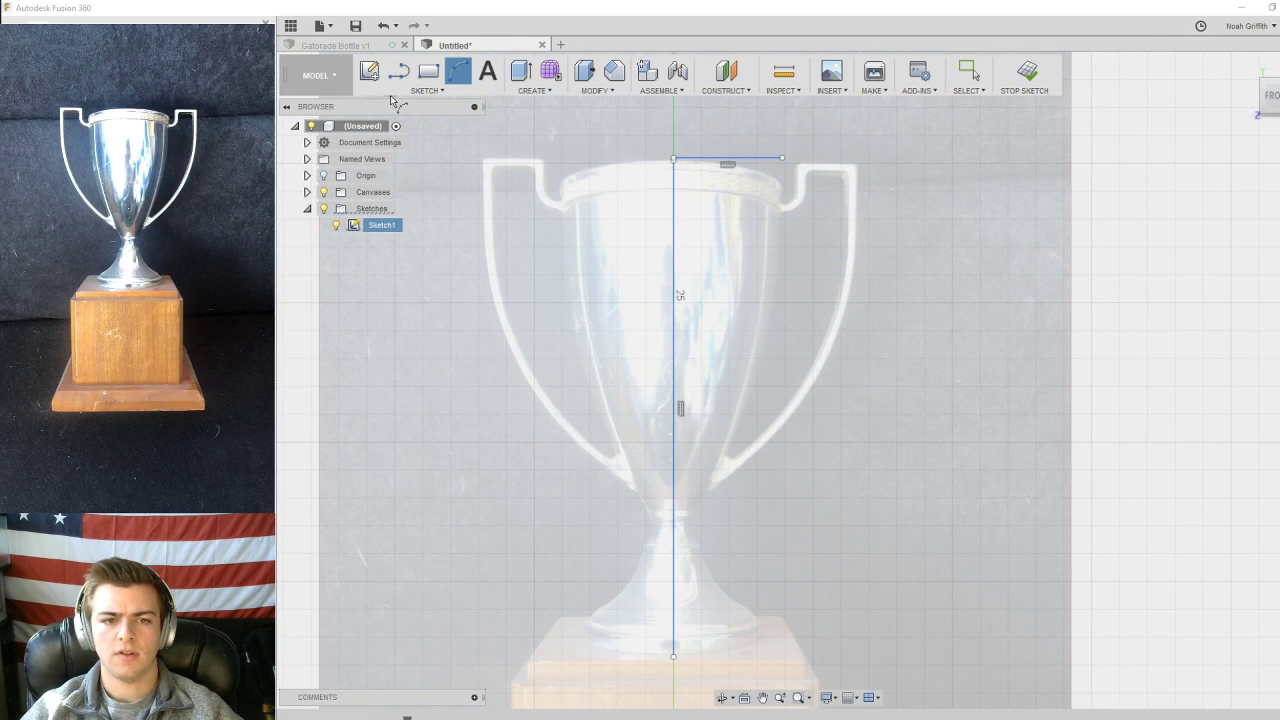
pyautogui.click(427, 90)
pyautogui.moveTo(403, 170)
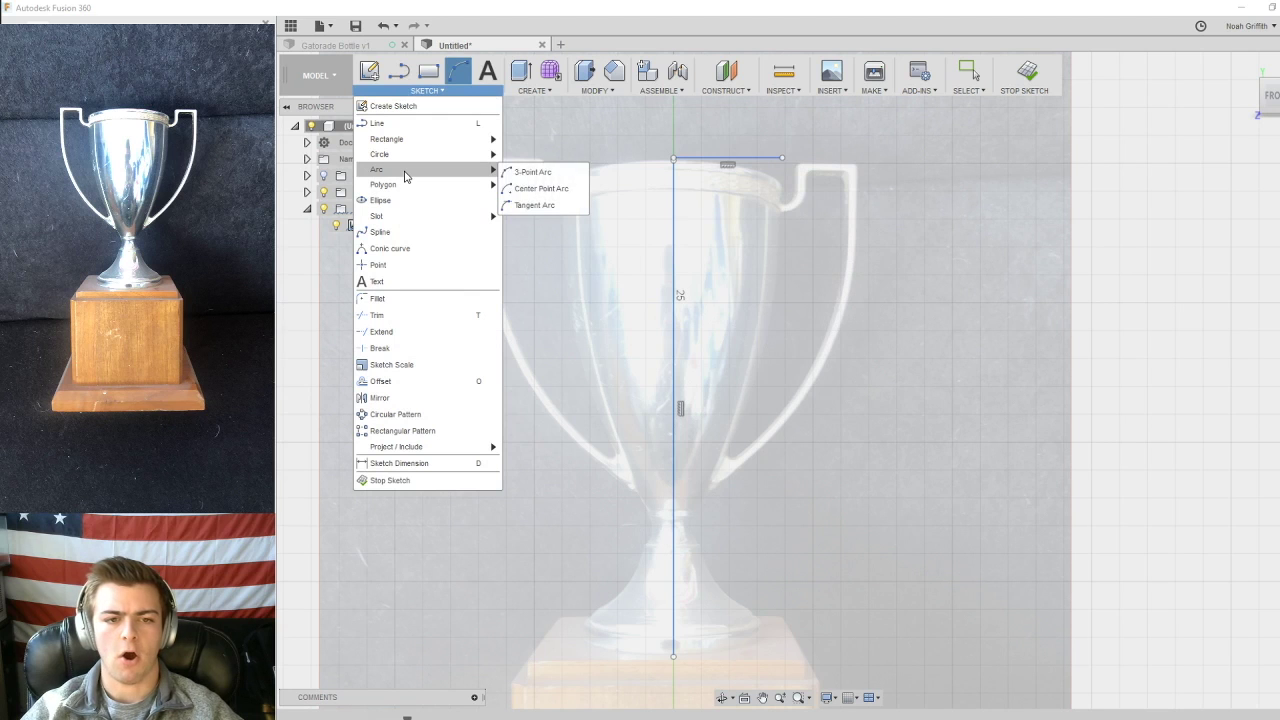
pyautogui.click(533, 172)
pyautogui.moveTo(796, 382); pyautogui.dragTo(836, 221, button='middle')
pyautogui.scroll(6, 766, 334)
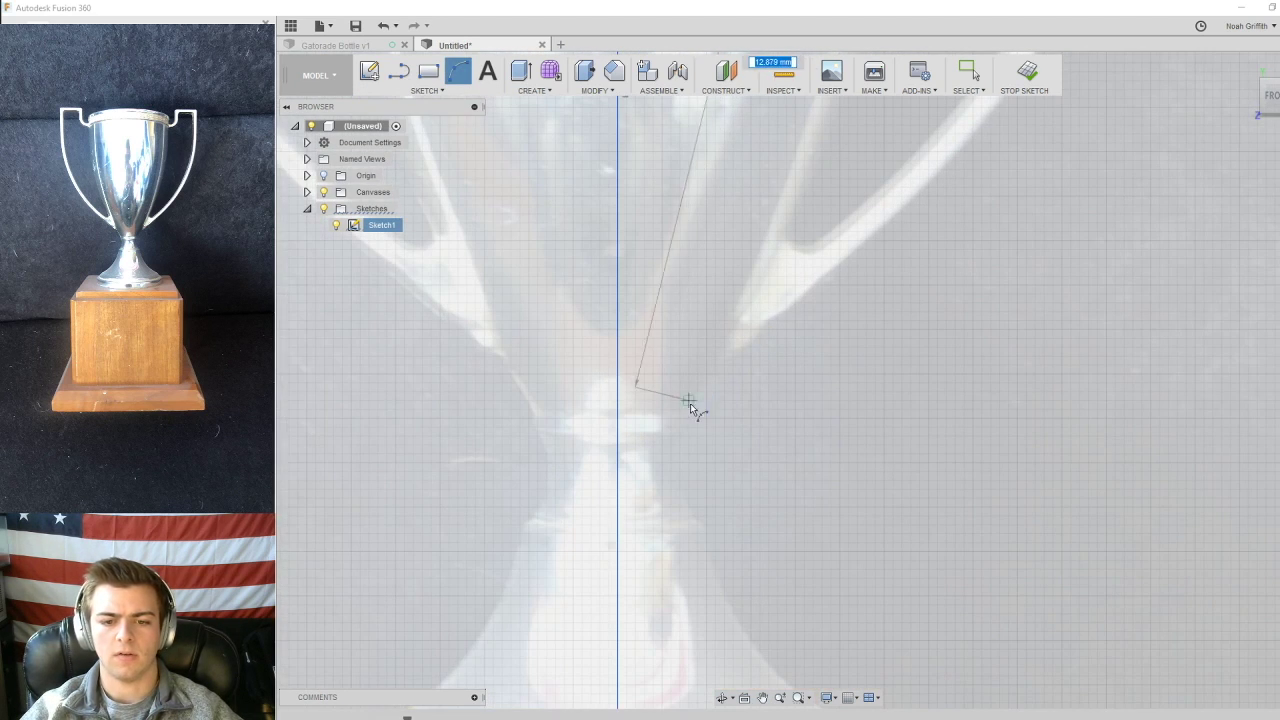
pyautogui.scroll(-6, 683, 413)
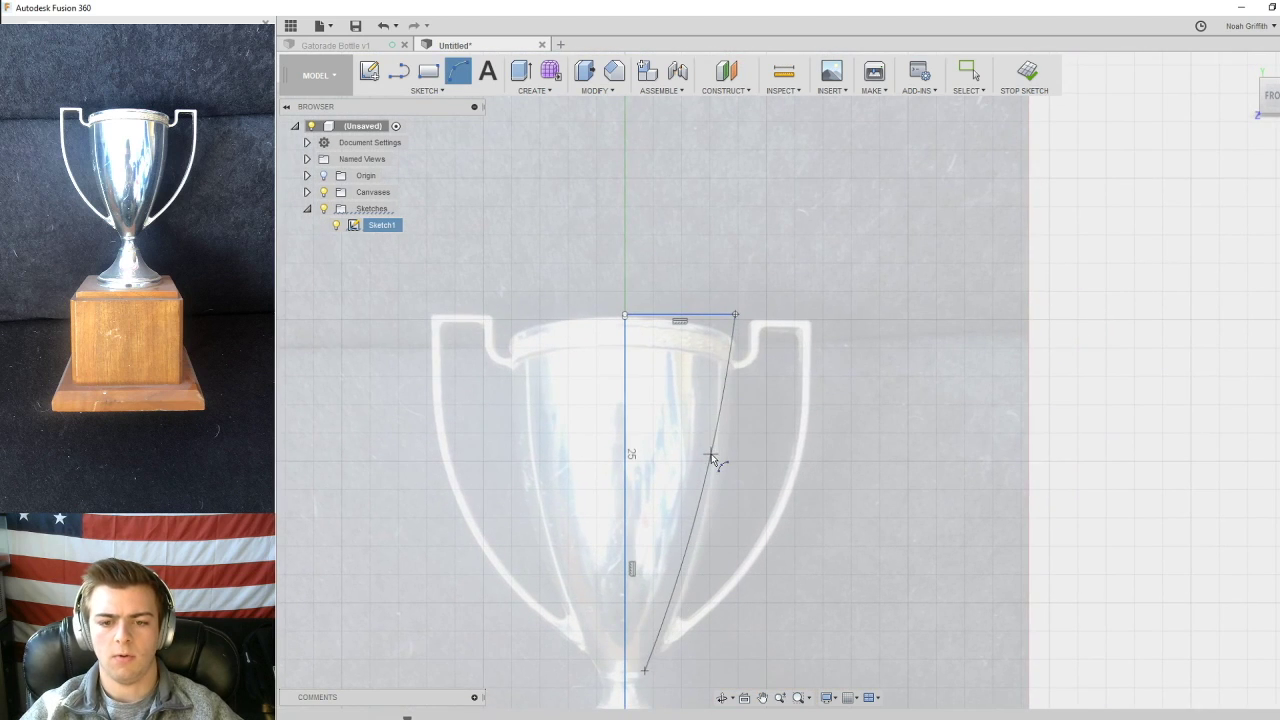
pyautogui.scroll(2, 712, 458)
pyautogui.click(722, 460)
pyautogui.scroll(-5, 740, 470)
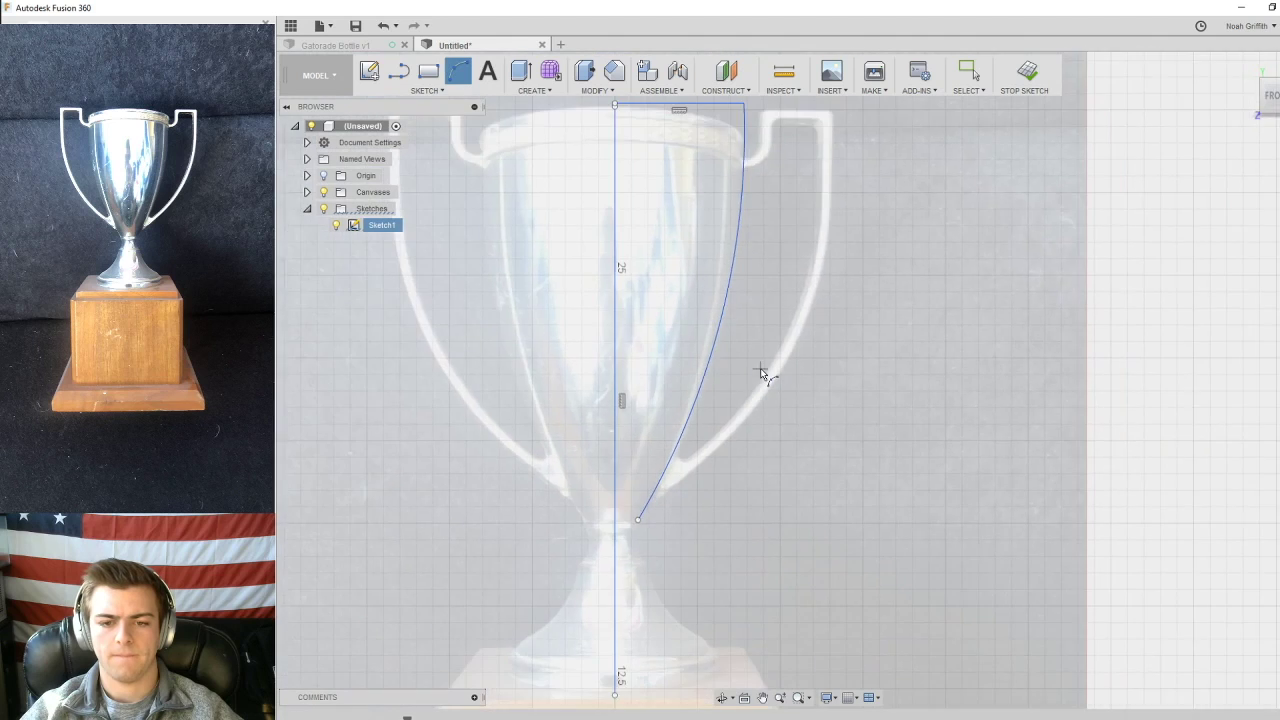
# - Sketch two small connected three-point arcs forming an outward bead at the neck, starting from the bowl arc's lower end
pyautogui.moveTo(772, 381)
pyautogui.mouseDown(button='middle')
pyautogui.moveTo(794, 375)
pyautogui.moveTo(780, 382)
pyautogui.mouseUp(button='middle')
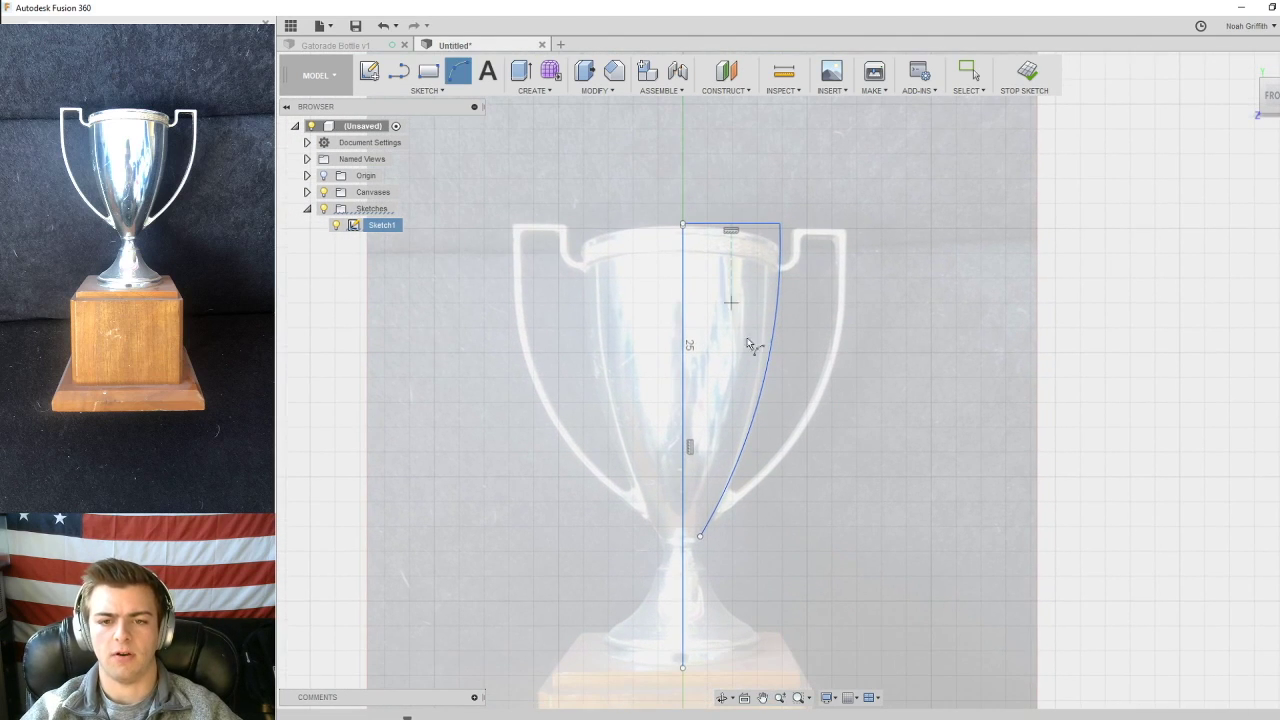
pyautogui.scroll(3, 757, 354)
pyautogui.scroll(5, 666, 374)
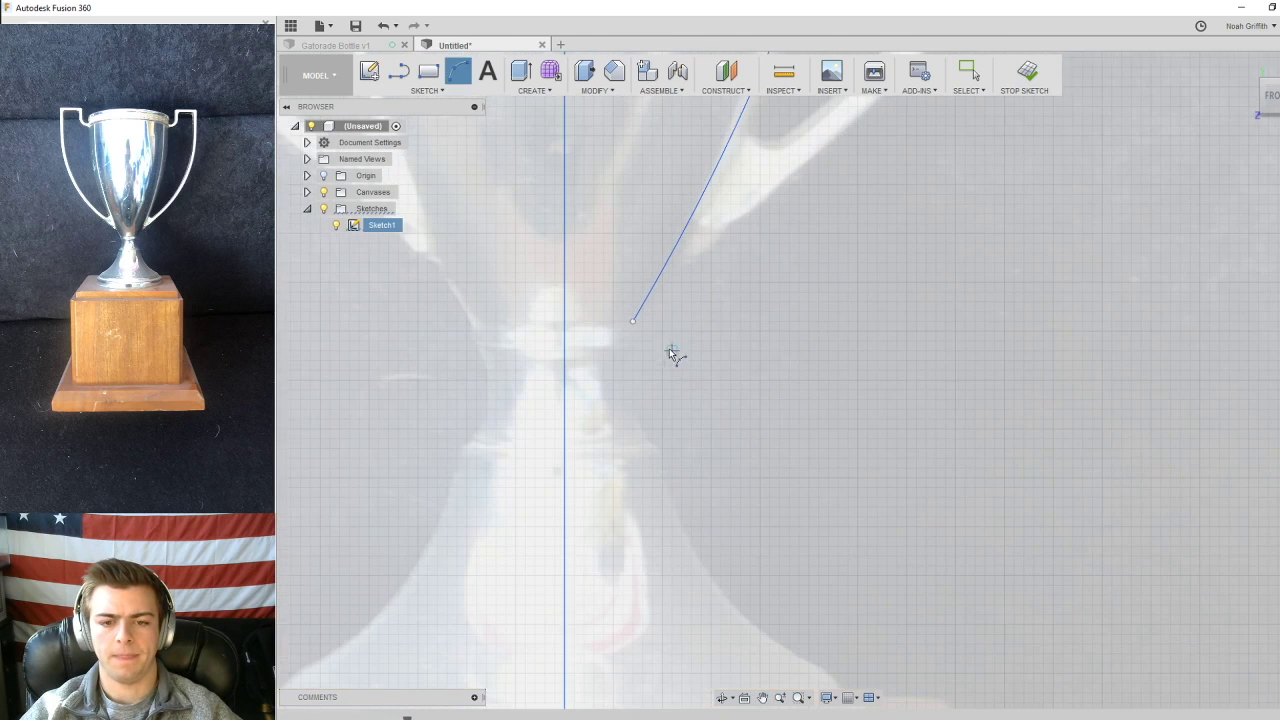
pyautogui.moveTo(585, 266); pyautogui.dragTo(642, 303, button='middle')
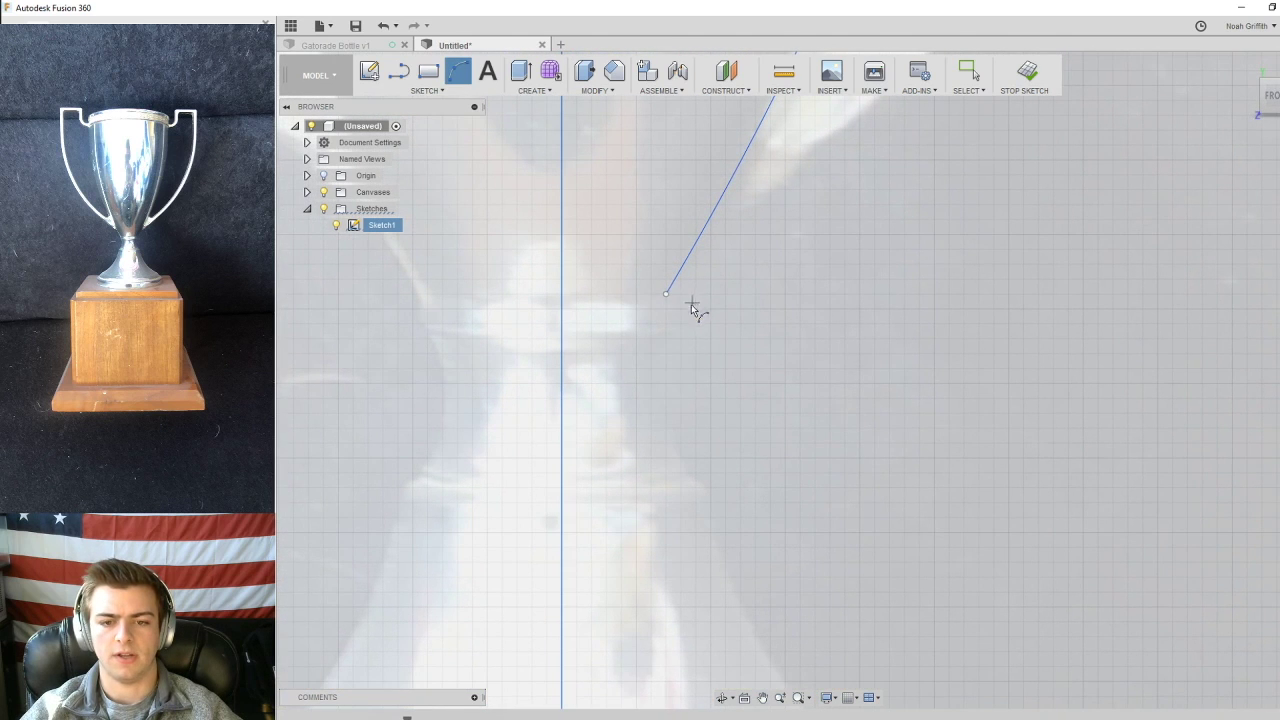
pyautogui.click(665, 296)
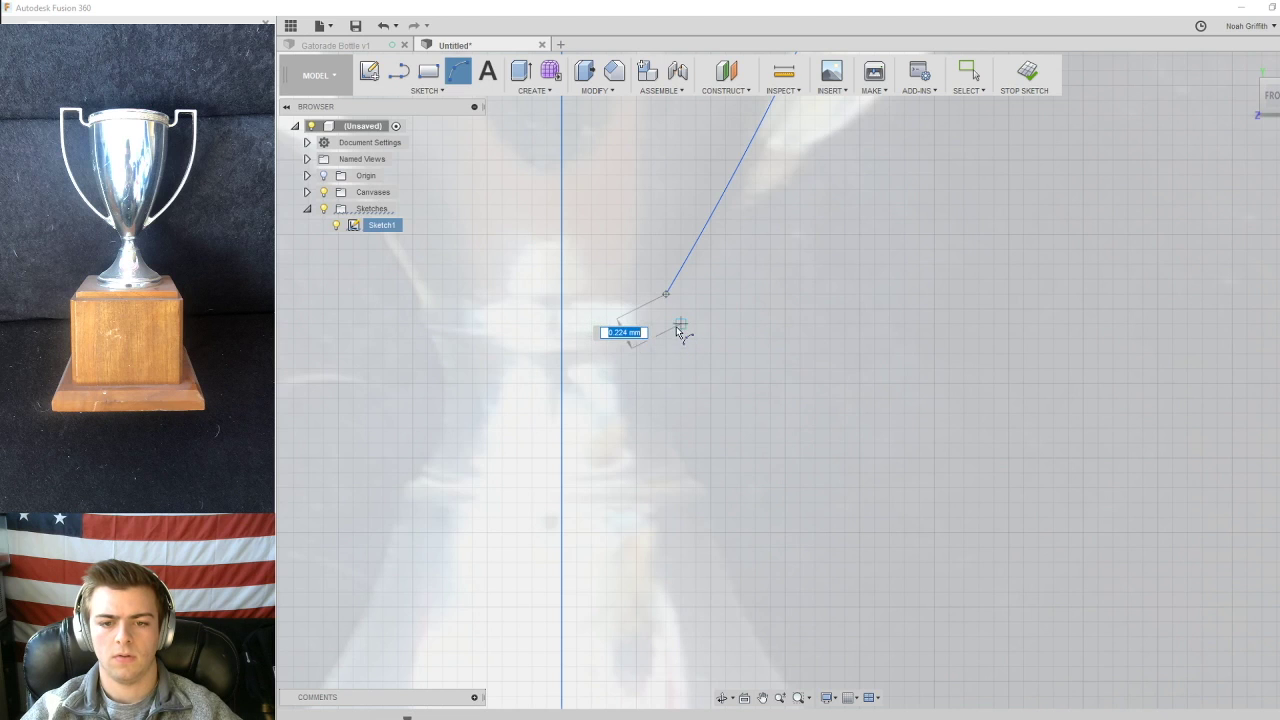
pyautogui.click(679, 326)
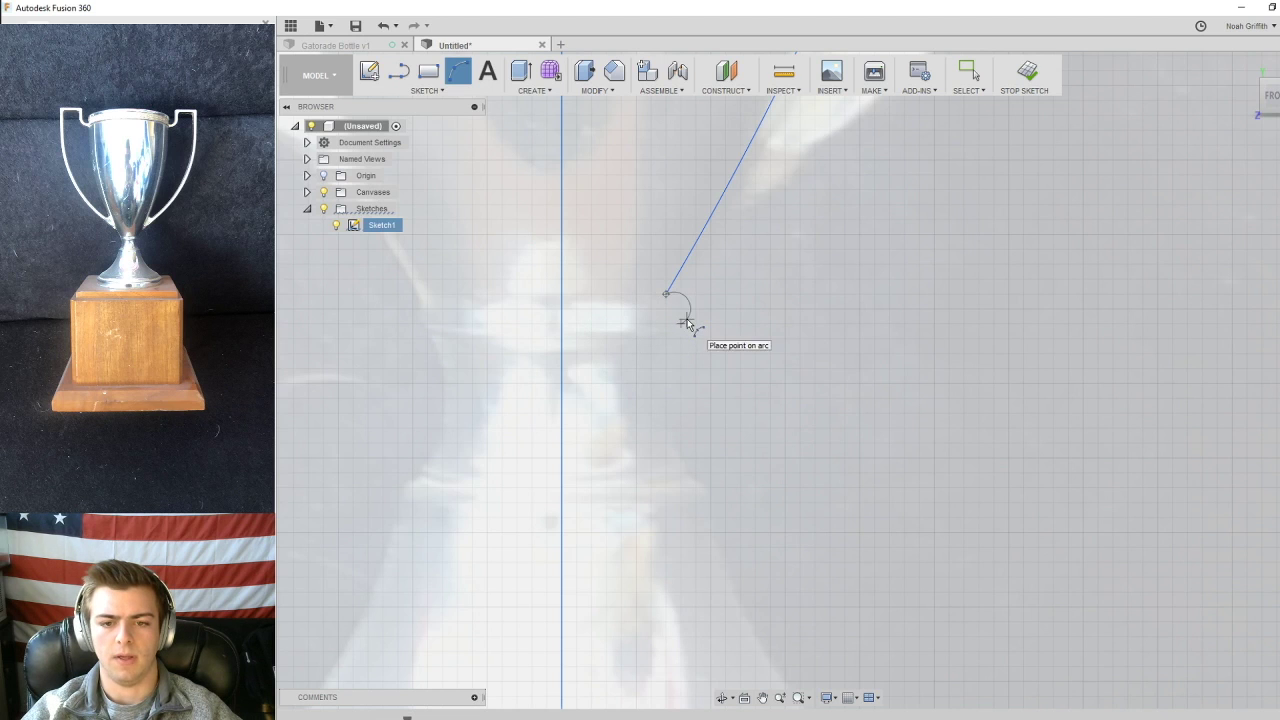
pyautogui.scroll(3, 684, 320)
pyautogui.moveTo(680, 317); pyautogui.dragTo(681, 332)
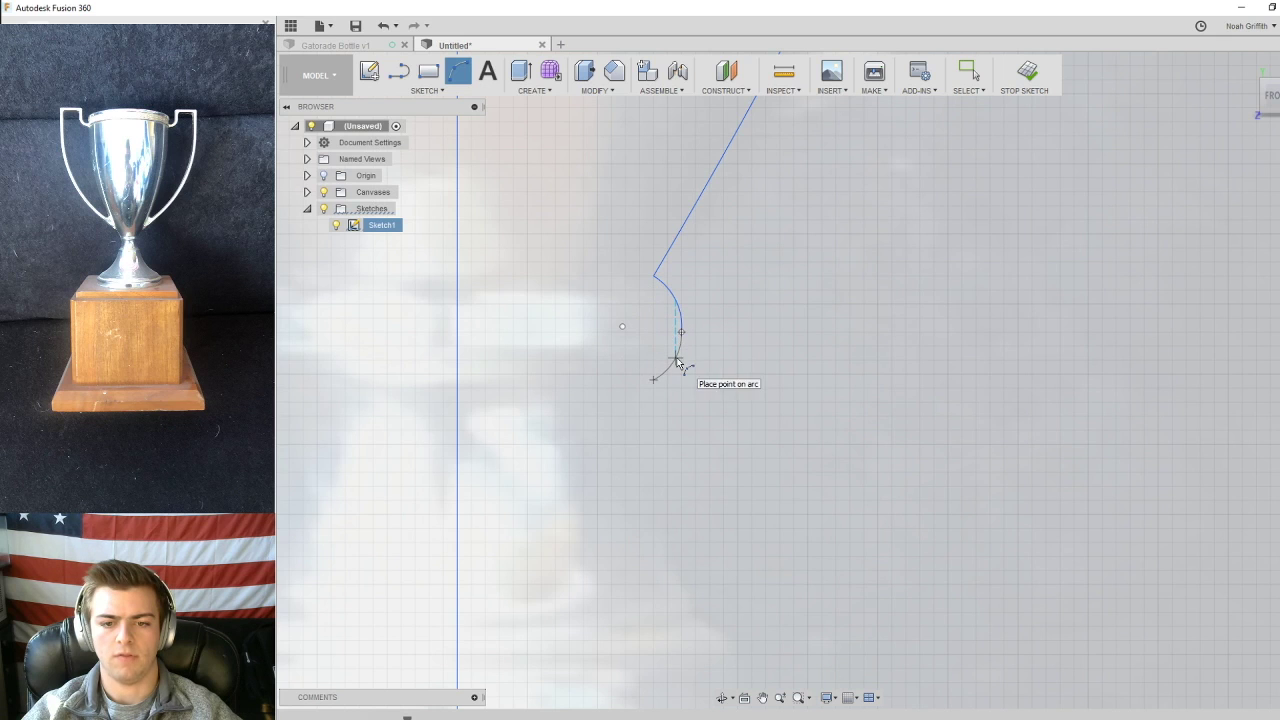
pyautogui.scroll(-5, 797, 313)
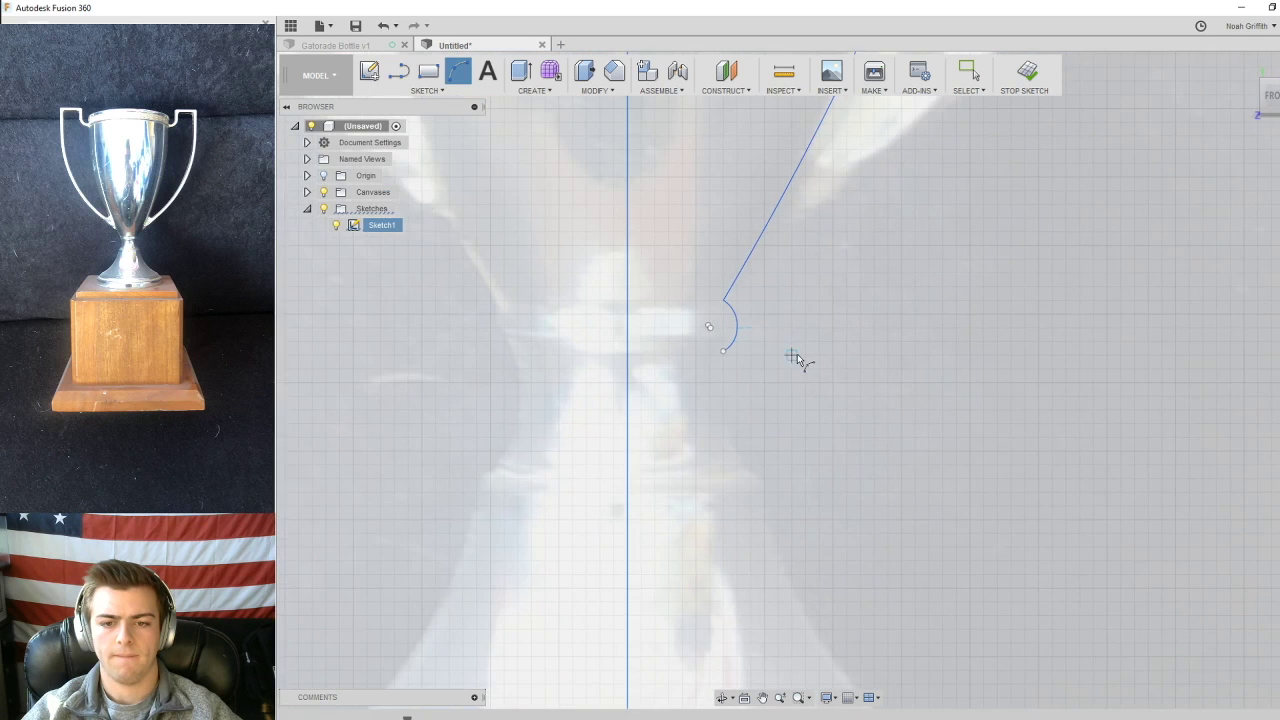
# - Sketch an inward-curving three-point arc from the neck bead's lower end down to the next ring on the stem
pyautogui.click(655, 277)
pyautogui.click(668, 386)
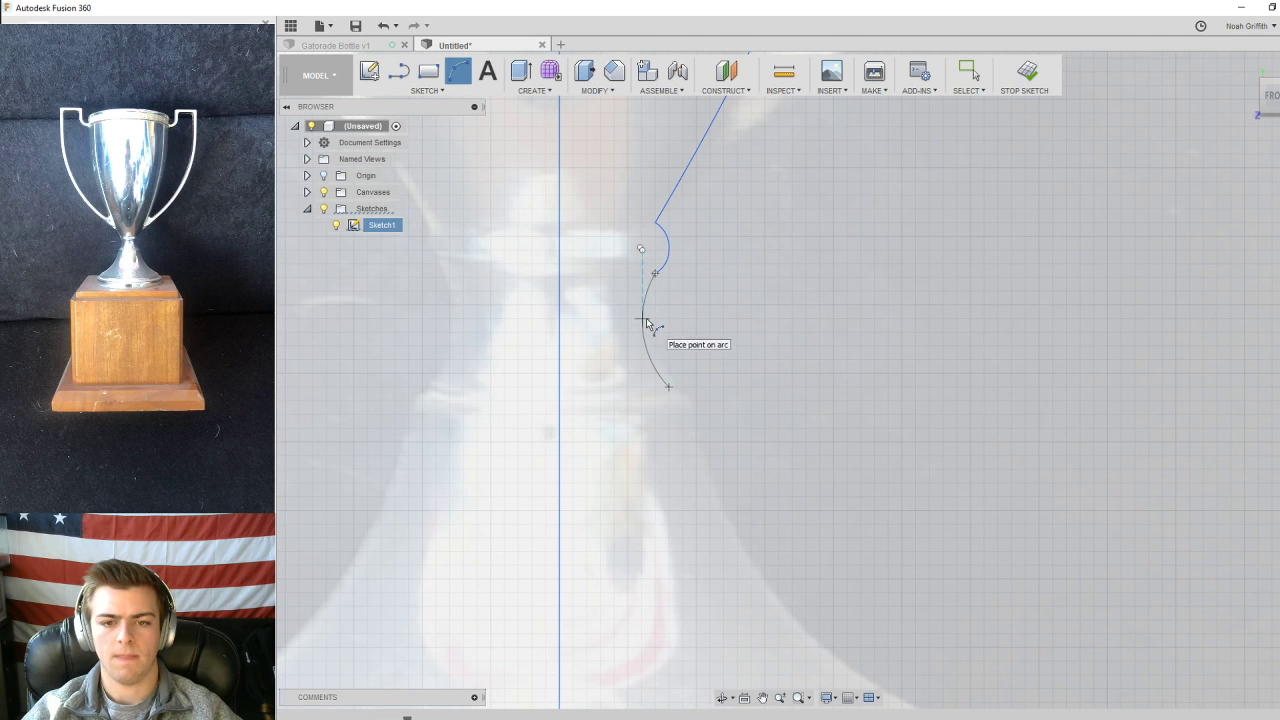
pyautogui.moveTo(797, 270)
pyautogui.mouseDown(button='middle')
pyautogui.moveTo(797, 309)
pyautogui.moveTo(788, 254)
pyautogui.mouseUp(button='middle')
pyautogui.scroll(4, 742, 366)
pyautogui.moveTo(672, 416)
pyautogui.mouseDown(button='middle')
pyautogui.moveTo(735, 256)
pyautogui.moveTo(749, 306)
pyautogui.mouseUp(button='middle')
pyautogui.scroll(2, 700, 252)
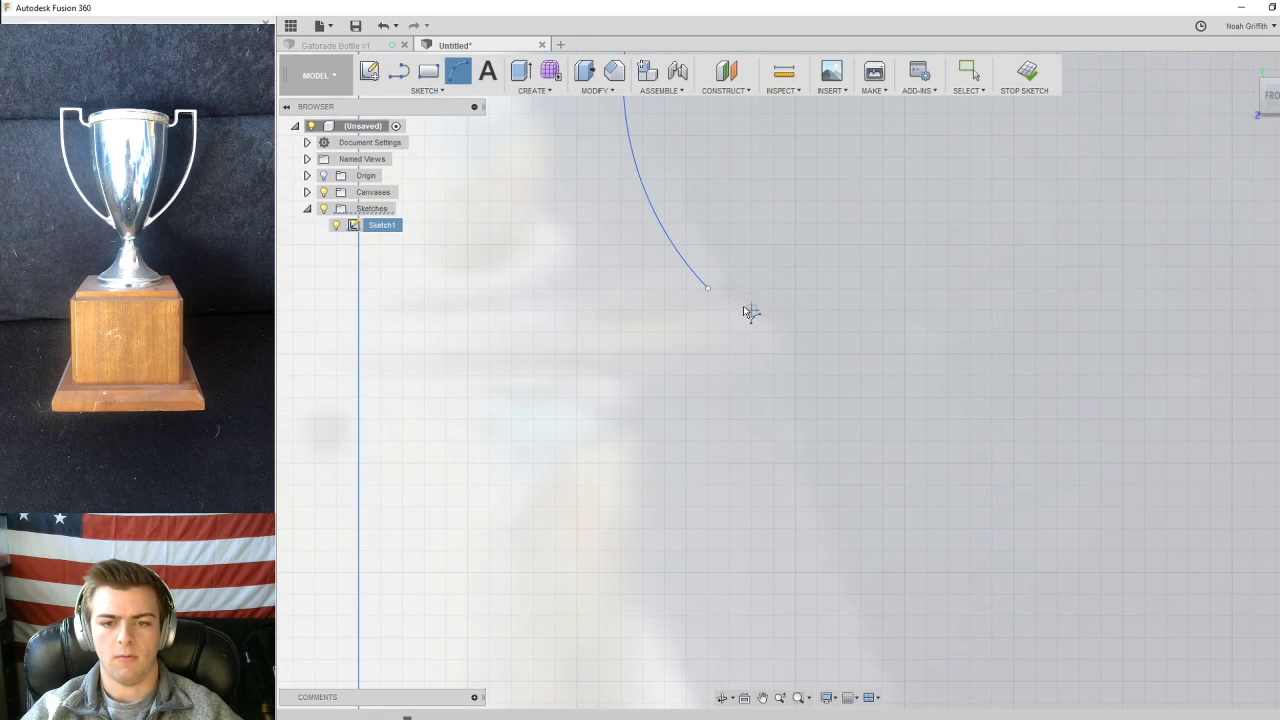
# - Sketch a small outward three-point arc forming the stem ring, starting from the lower end of the inward-curving stem arc
pyautogui.click(709, 289)
pyautogui.click(783, 361)
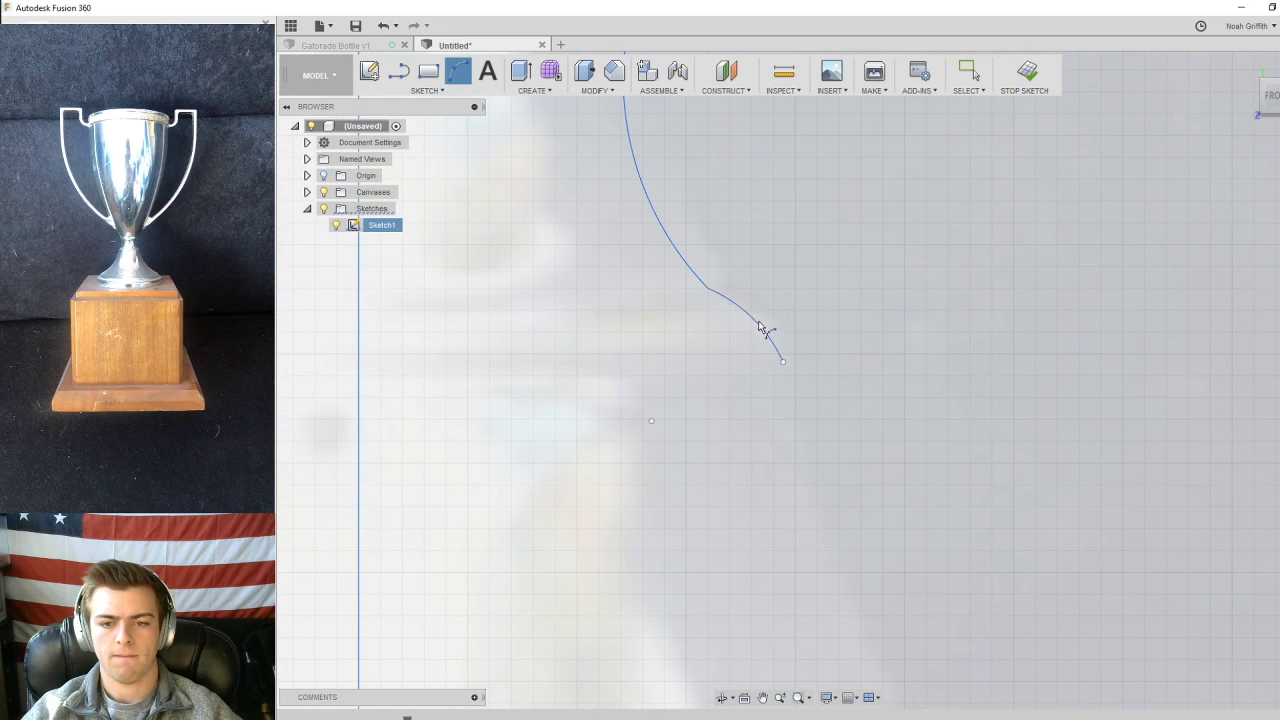
# - Sketch an inward-curving three-point arc from the stem ring's lower end along the flared foot to its outer shoulder
pyautogui.scroll(-3, 836, 338)
pyautogui.moveTo(886, 220); pyautogui.dragTo(826, 482, button='middle')
pyautogui.scroll(-3, 824, 469)
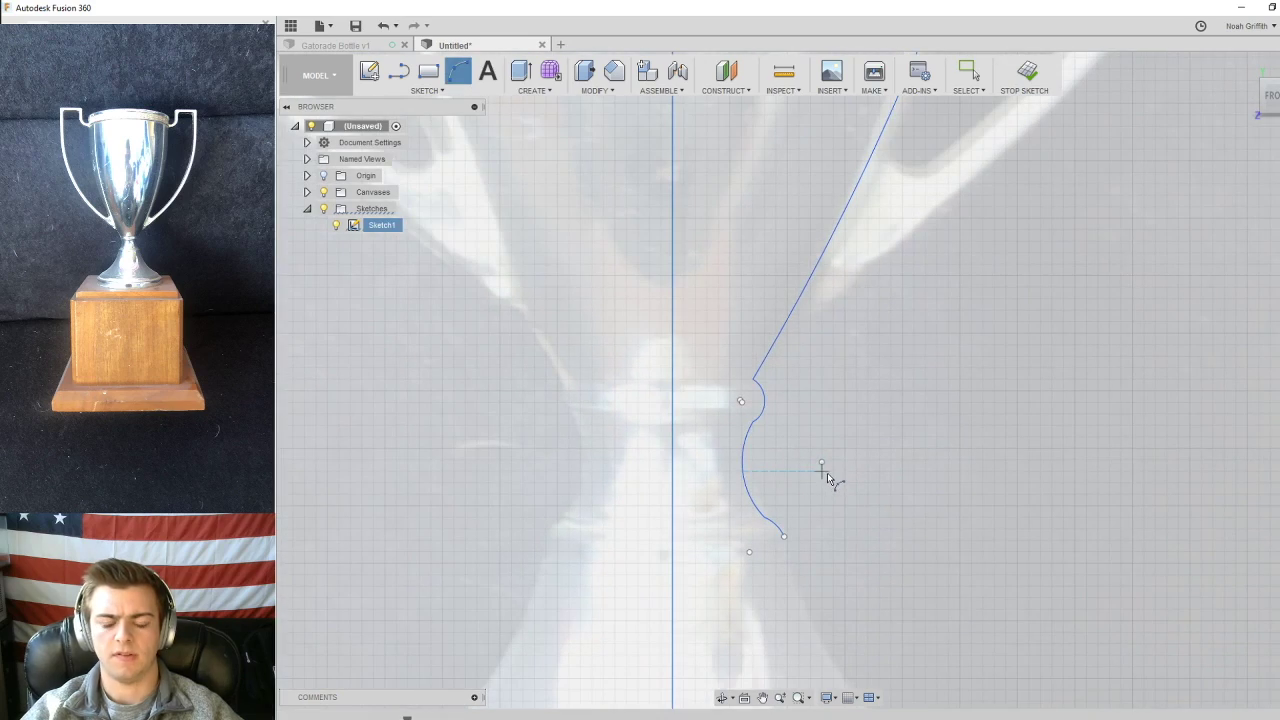
pyautogui.scroll(1, 822, 536)
pyautogui.moveTo(822, 536)
pyautogui.mouseDown(button='middle')
pyautogui.moveTo(766, 317)
pyautogui.moveTo(705, 371)
pyautogui.mouseUp(button='middle')
pyautogui.scroll(-3, 717, 372)
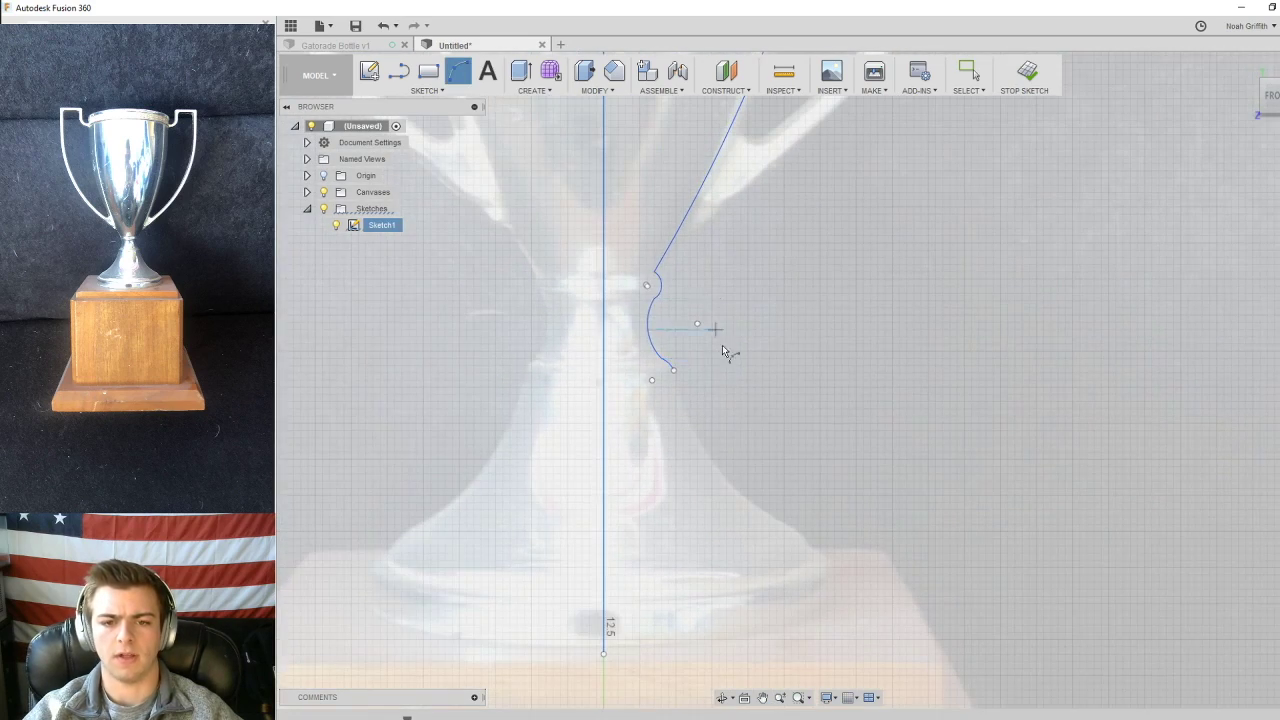
pyautogui.scroll(-3, 777, 509)
pyautogui.scroll(6, 743, 486)
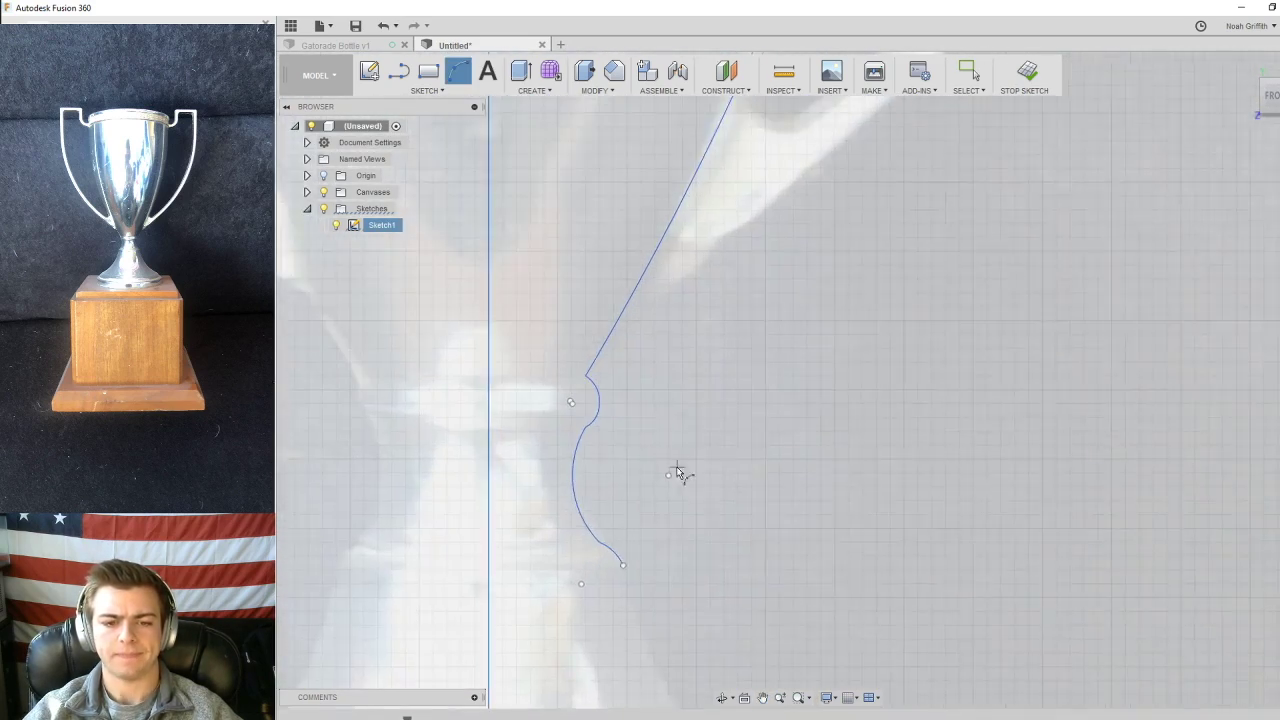
pyautogui.scroll(3, 677, 470)
pyautogui.moveTo(677, 470); pyautogui.dragTo(760, 360, button='middle')
pyautogui.moveTo(737, 470); pyautogui.dragTo(760, 292, button='middle')
pyautogui.scroll(-3, 805, 395)
pyautogui.moveTo(805, 395)
pyautogui.mouseDown(button='middle')
pyautogui.moveTo(763, 311)
pyautogui.moveTo(698, 274)
pyautogui.mouseUp(button='middle')
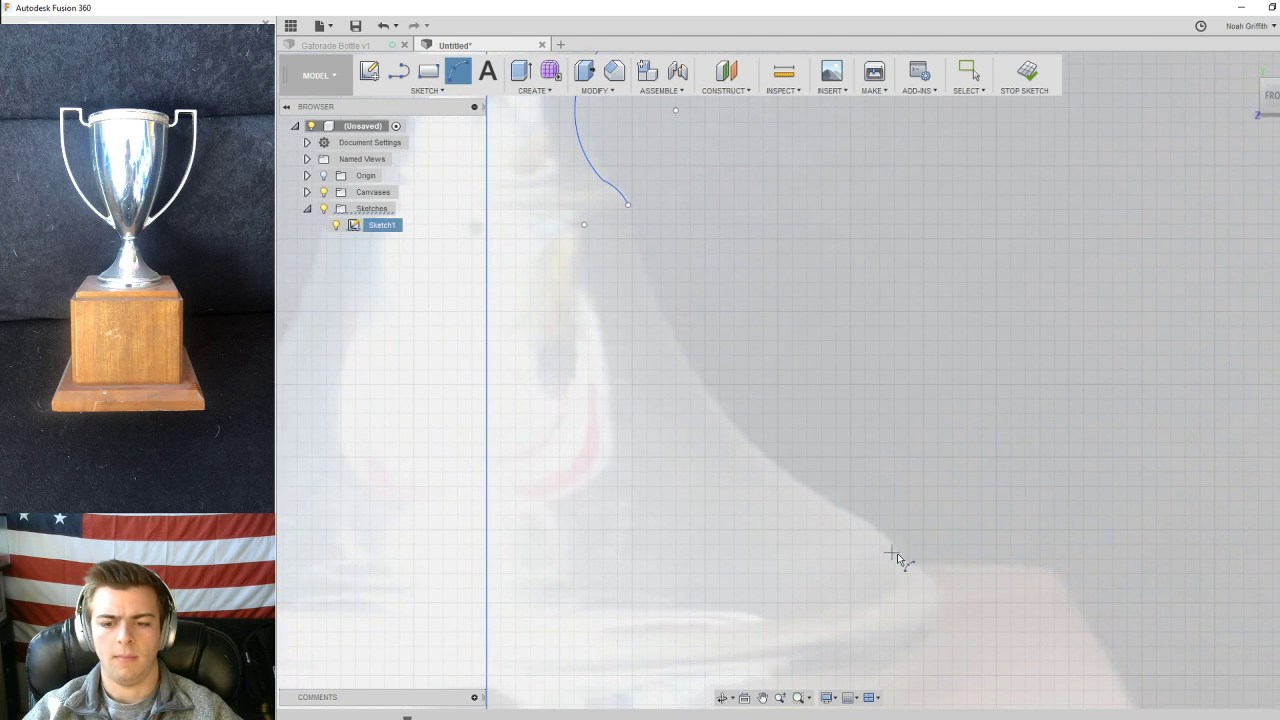
pyautogui.click(878, 530)
pyautogui.click(628, 204)
pyautogui.click(698, 375)
# - Sketch a horizontal line about 3 mm long outward from the centre line's lower end along the bottom of the foot
pyautogui.moveTo(1068, 510); pyautogui.dragTo(1043, 240, button='middle')
pyautogui.scroll(3, 942, 287)
pyautogui.scroll(-5, 936, 296)
pyautogui.moveTo(902, 271); pyautogui.dragTo(944, 419, button='middle')
pyautogui.scroll(-3, 944, 419)
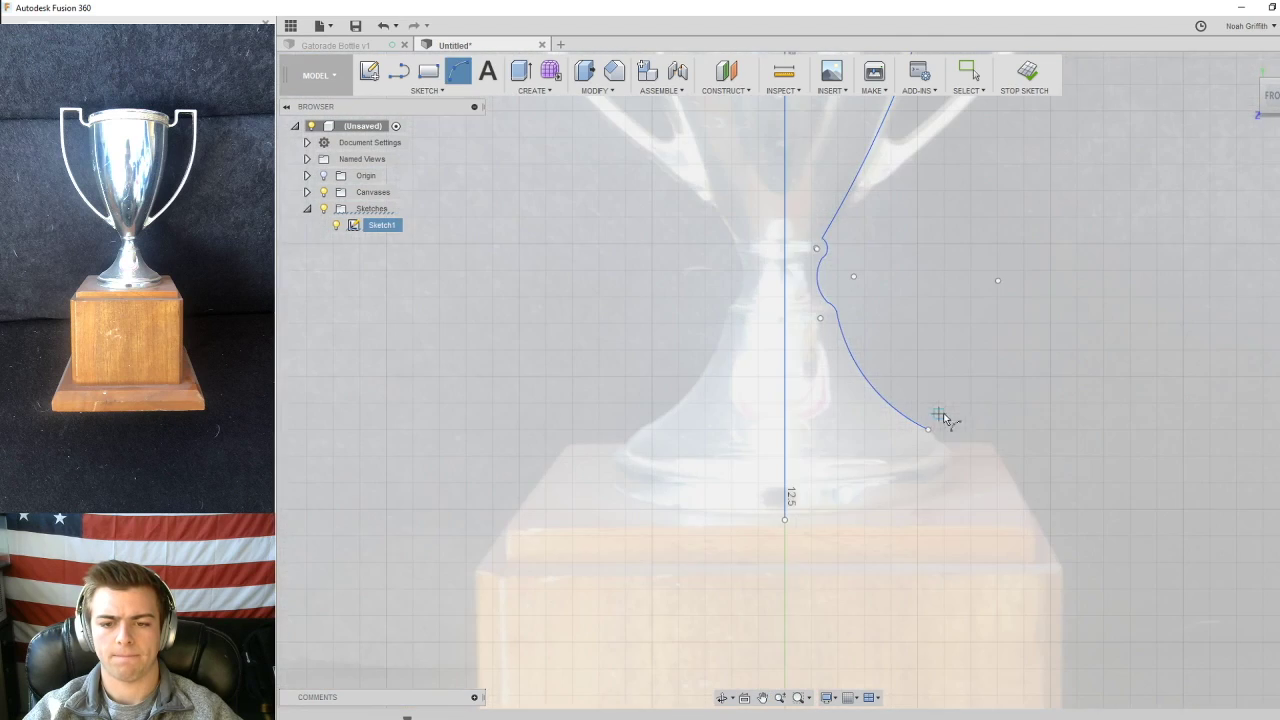
pyautogui.moveTo(936, 370); pyautogui.dragTo(883, 497, button='middle')
pyautogui.scroll(-1, 883, 497)
pyautogui.moveTo(839, 420)
pyautogui.mouseDown(button='middle')
pyautogui.moveTo(767, 514)
pyautogui.moveTo(763, 306)
pyautogui.moveTo(762, 330)
pyautogui.mouseUp(button='middle')
pyautogui.moveTo(720, 499); pyautogui.dragTo(720, 623, button='middle')
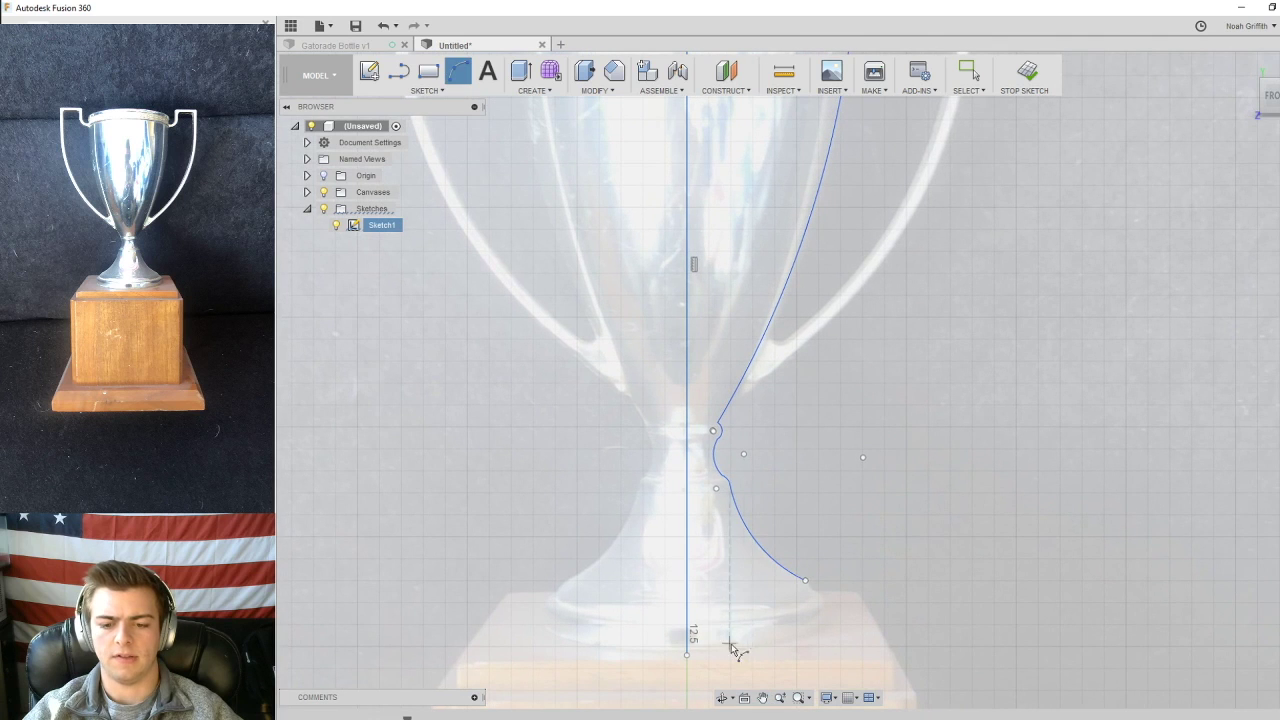
pyautogui.scroll(-5, 786, 366)
pyautogui.moveTo(766, 434); pyautogui.dragTo(754, 470, button='middle')
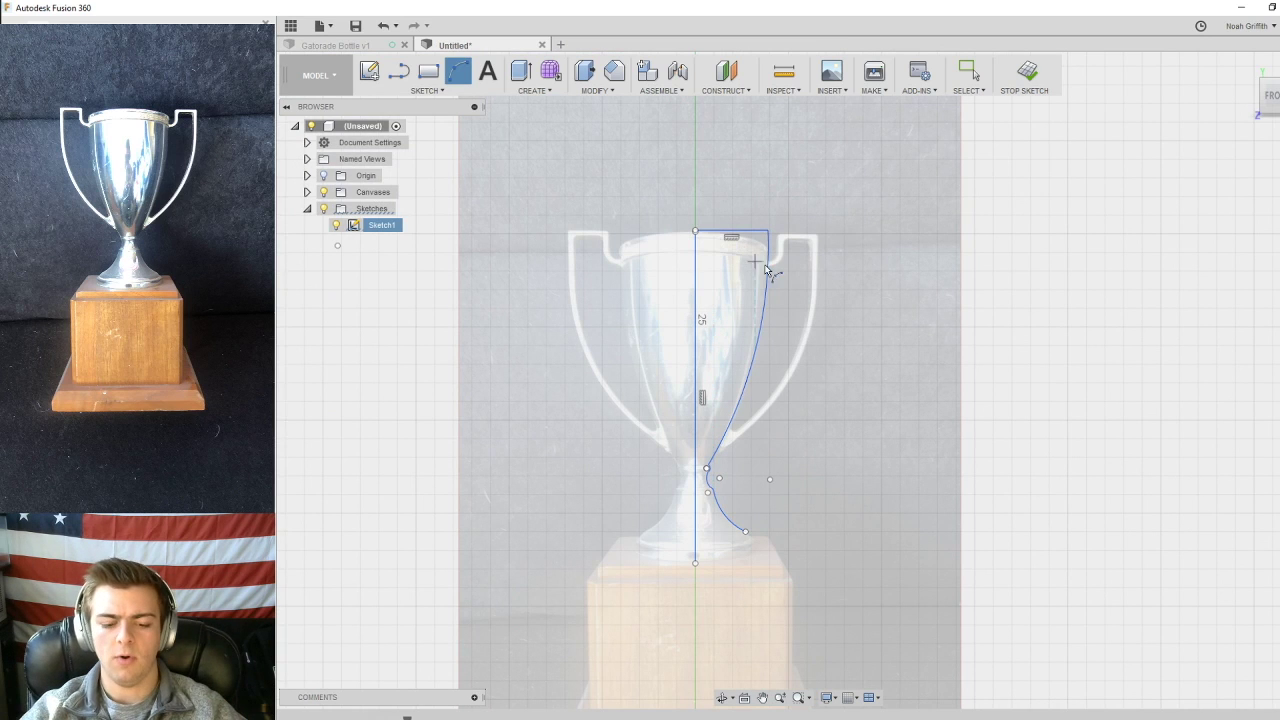
pyautogui.scroll(4, 800, 410)
pyautogui.press('l')
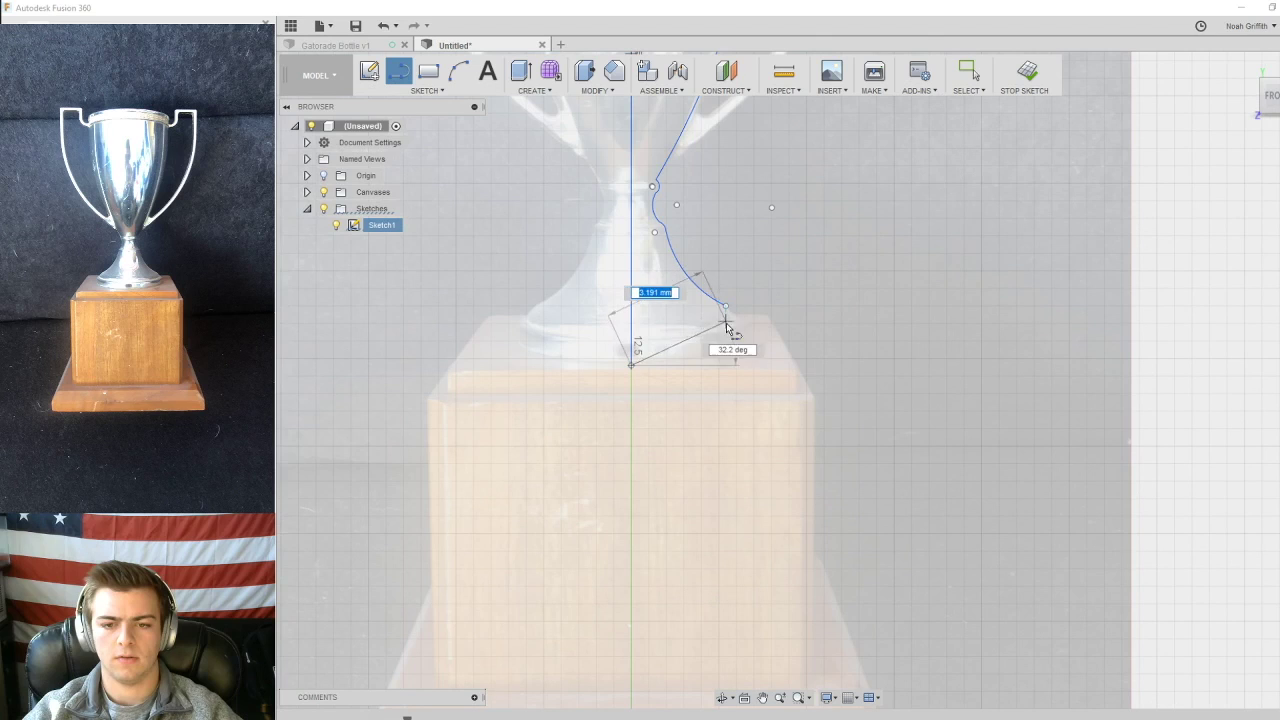
pyautogui.click(726, 364)
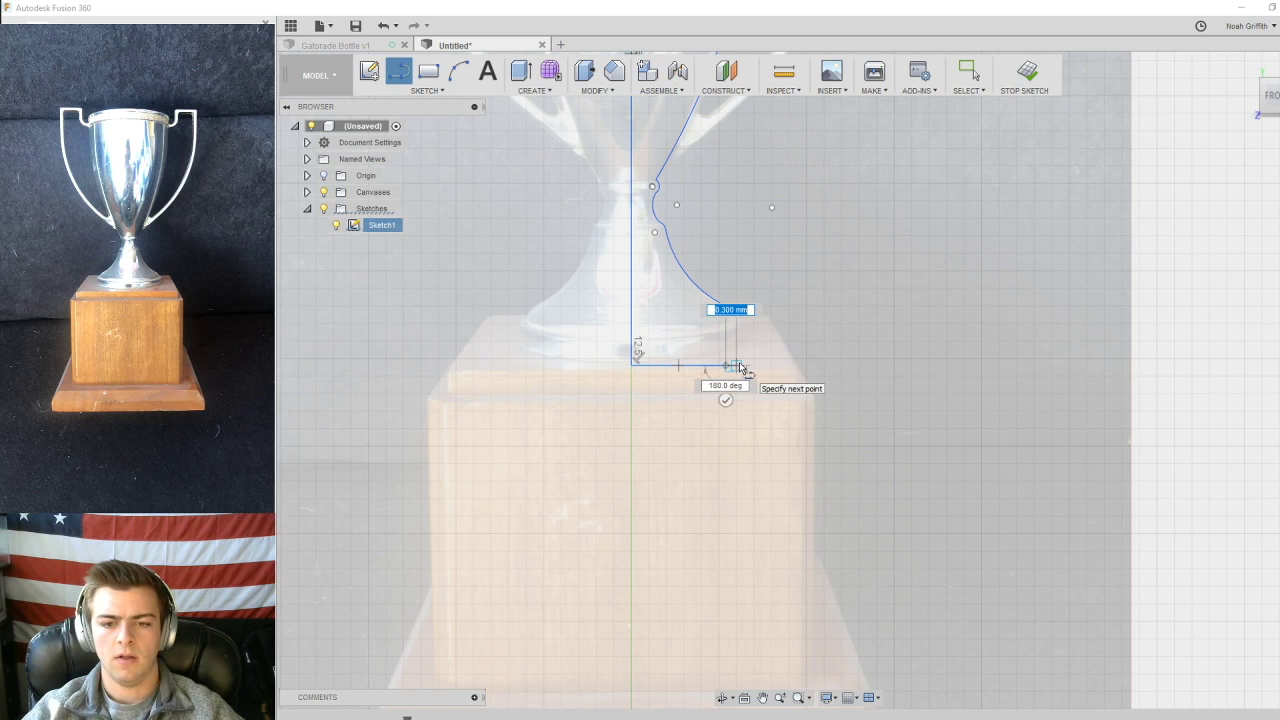
pyautogui.press('Escape')
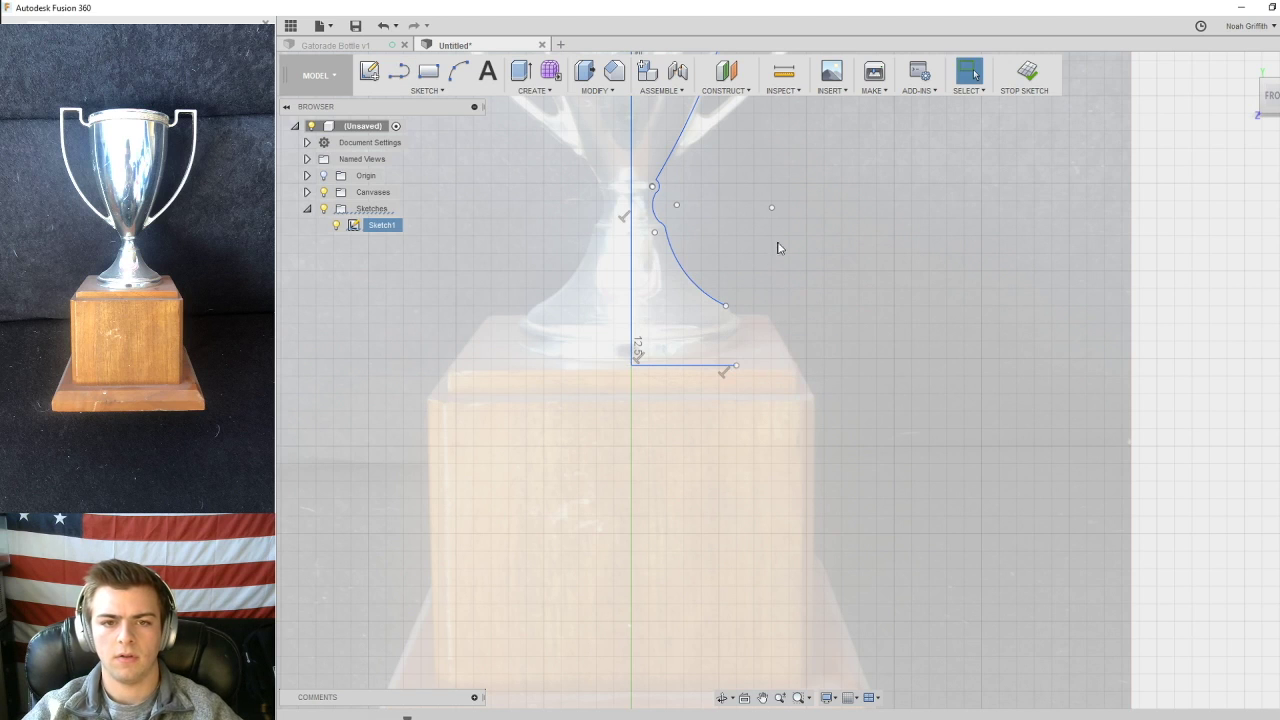
# - Sketch an outward-bulging three-point arc joining the bottom line's outer end to the end of the foot arc
pyautogui.click(458, 71)
pyautogui.scroll(1, 780, 335)
pyautogui.scroll(3, 780, 338)
pyautogui.click(675, 412)
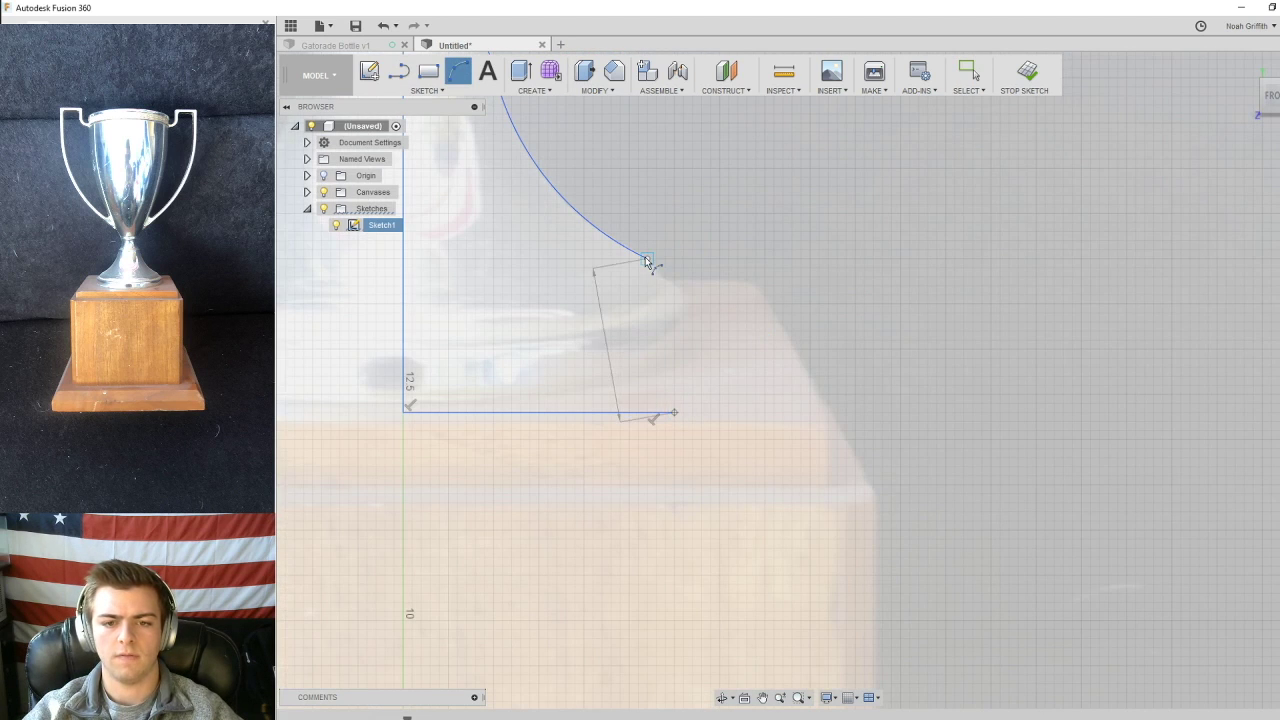
pyautogui.click(674, 305)
pyautogui.scroll(-4, 795, 234)
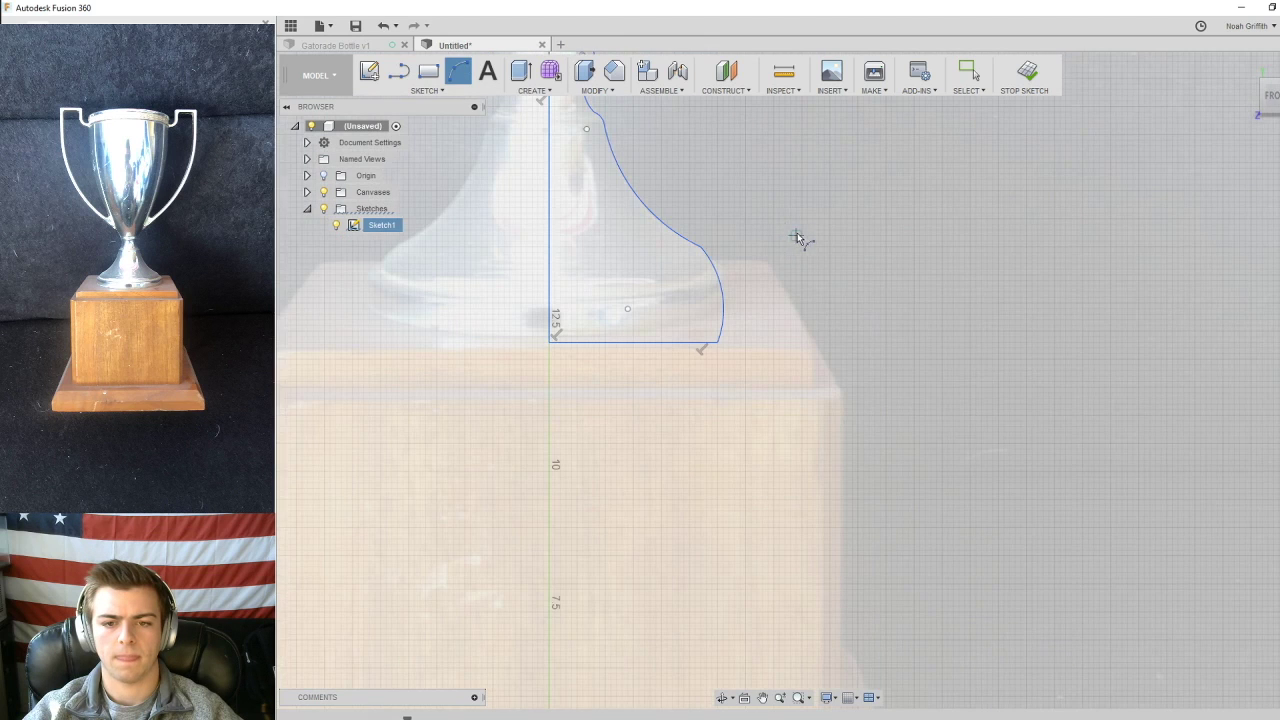
pyautogui.moveTo(768, 172); pyautogui.dragTo(811, 435, button='middle')
pyautogui.scroll(-3, 817, 385)
pyautogui.moveTo(863, 277)
pyautogui.mouseDown(button='middle')
pyautogui.moveTo(843, 337)
pyautogui.moveTo(828, 314)
pyautogui.mouseUp(button='middle')
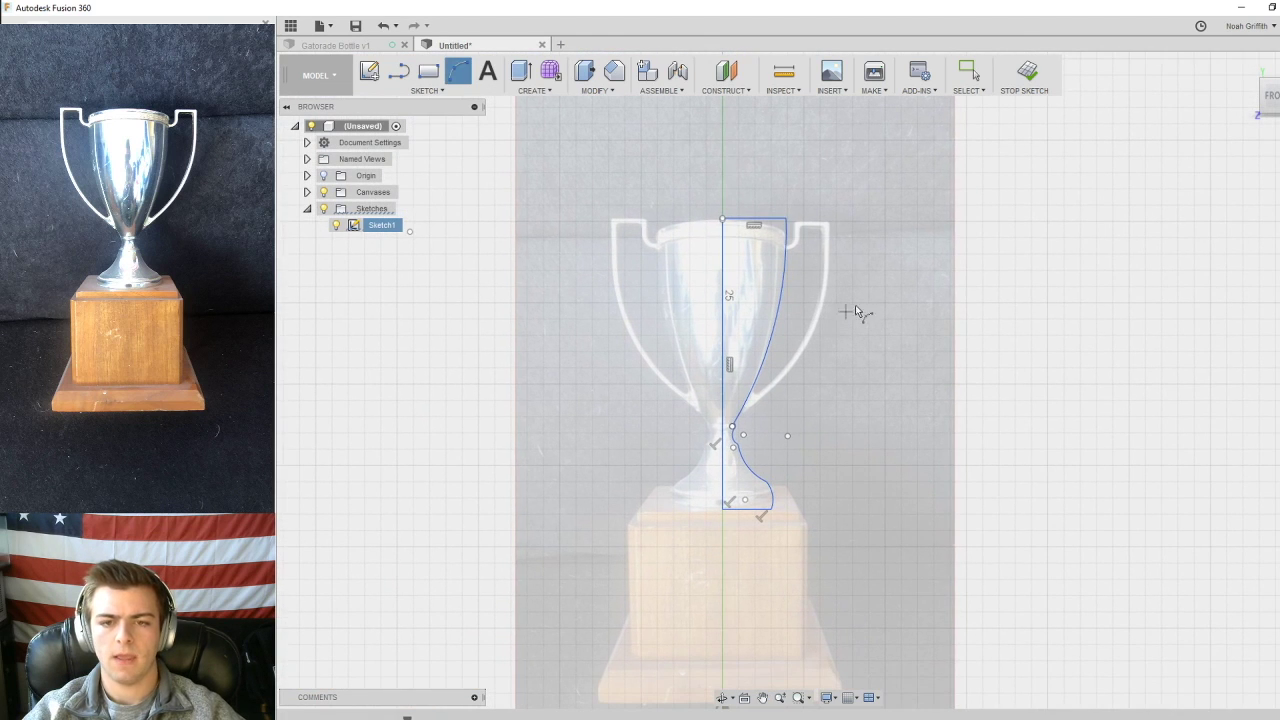
pyautogui.click(547, 96)
pyautogui.click(548, 158)
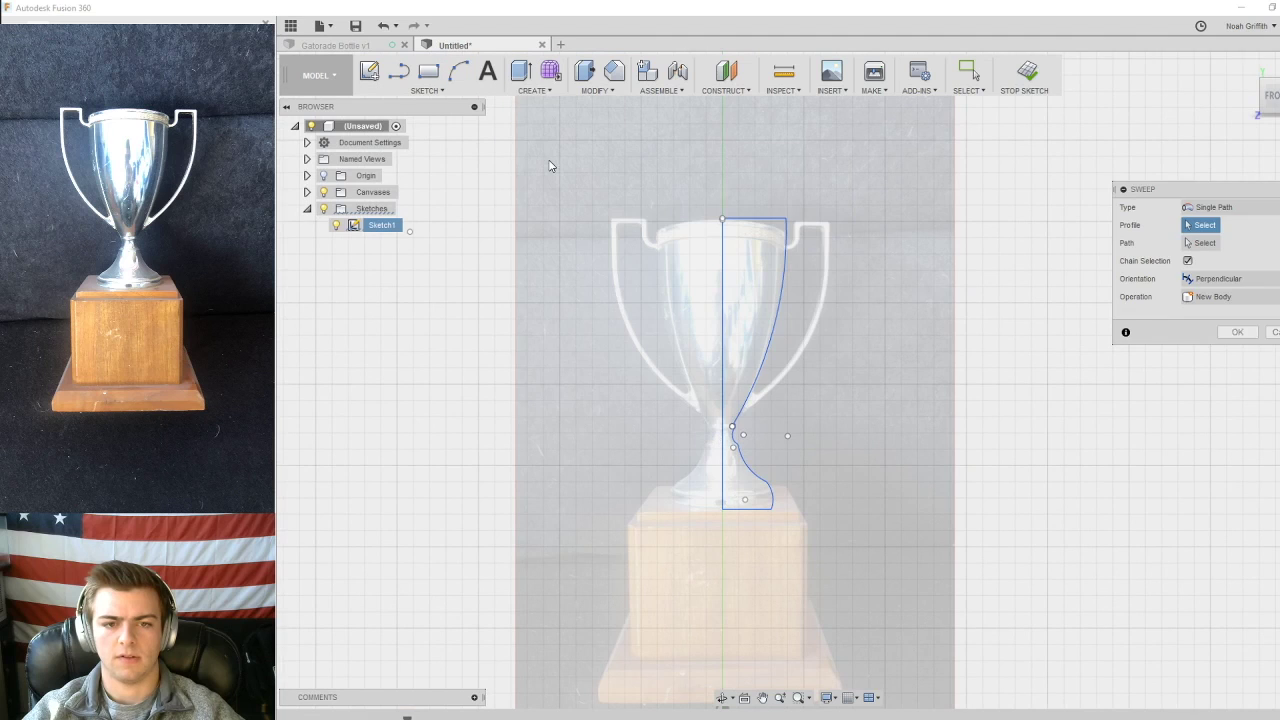
pyautogui.click(537, 91)
pyautogui.click(550, 140)
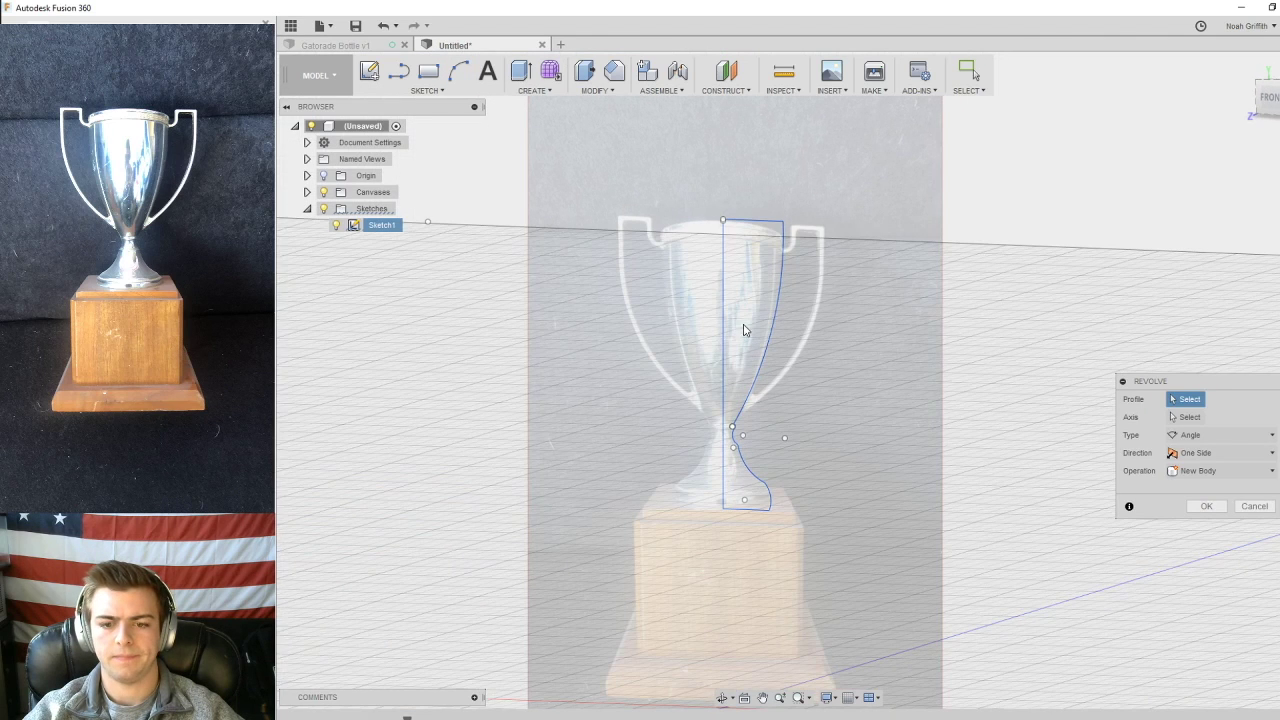
pyautogui.click(1252, 508)
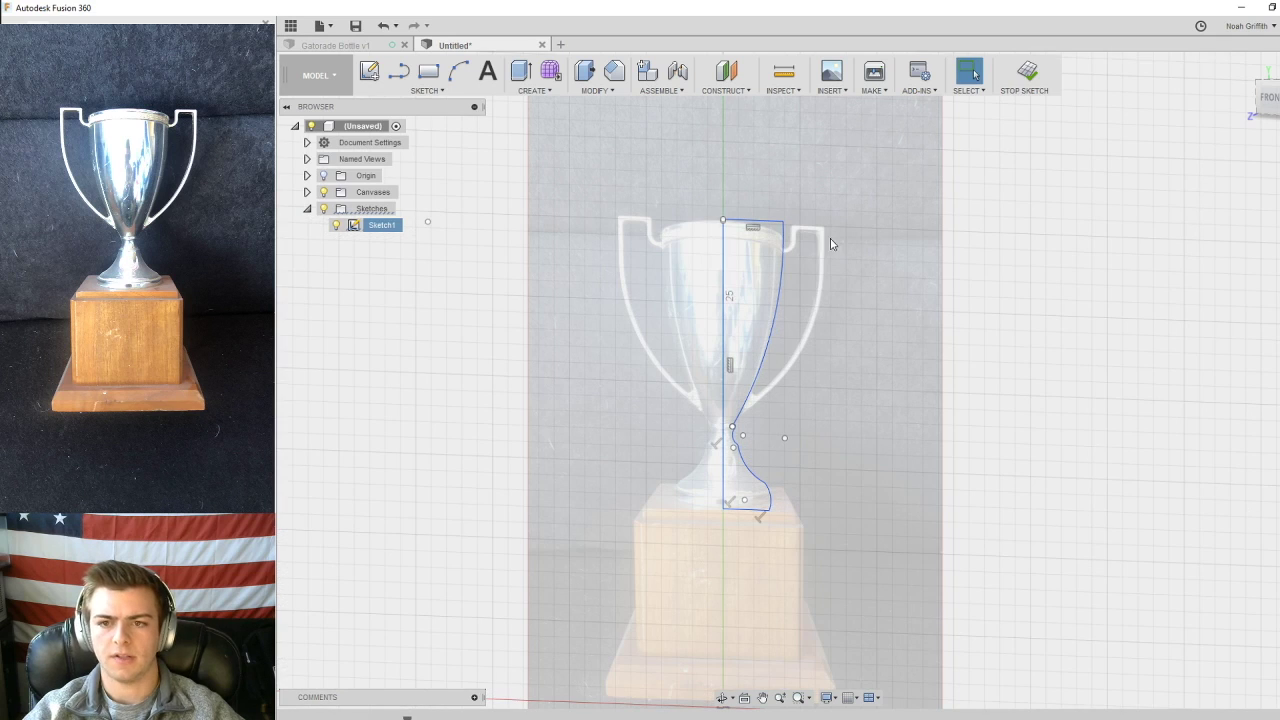
pyautogui.click(1028, 68)
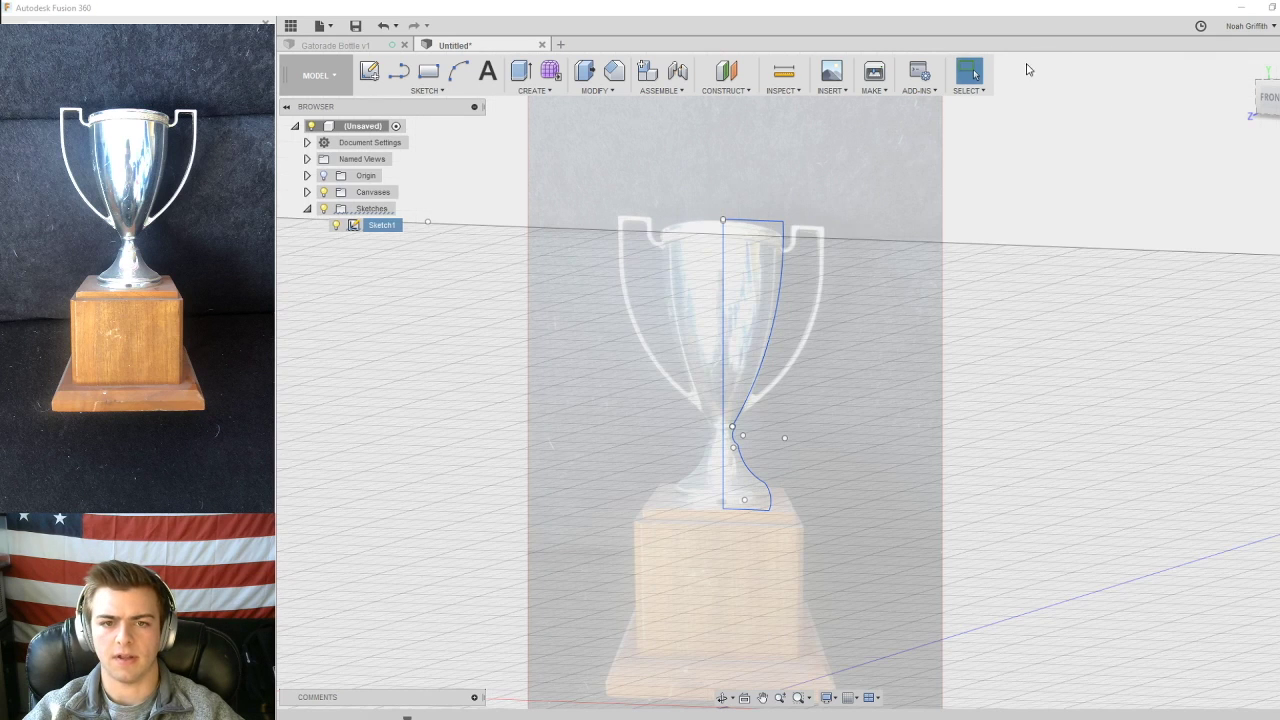
pyautogui.click(597, 90)
pyautogui.click(534, 90)
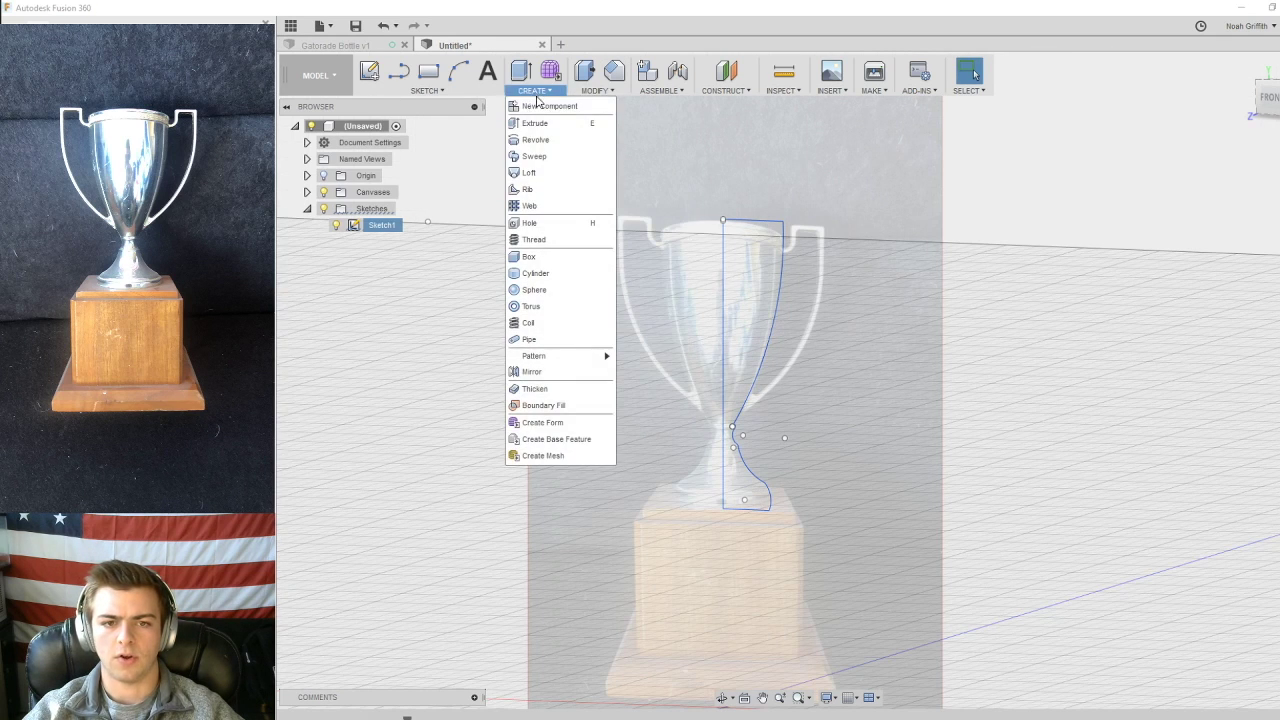
pyautogui.click(544, 142)
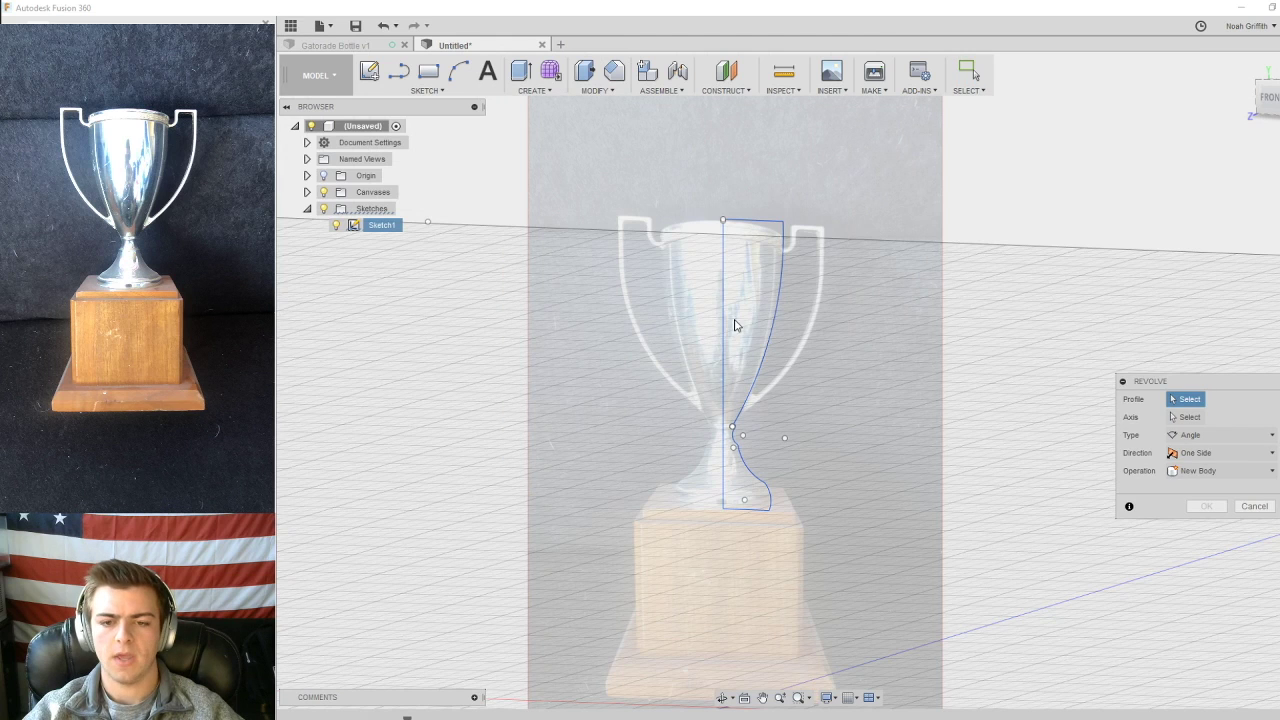
pyautogui.scroll(3, 741, 302)
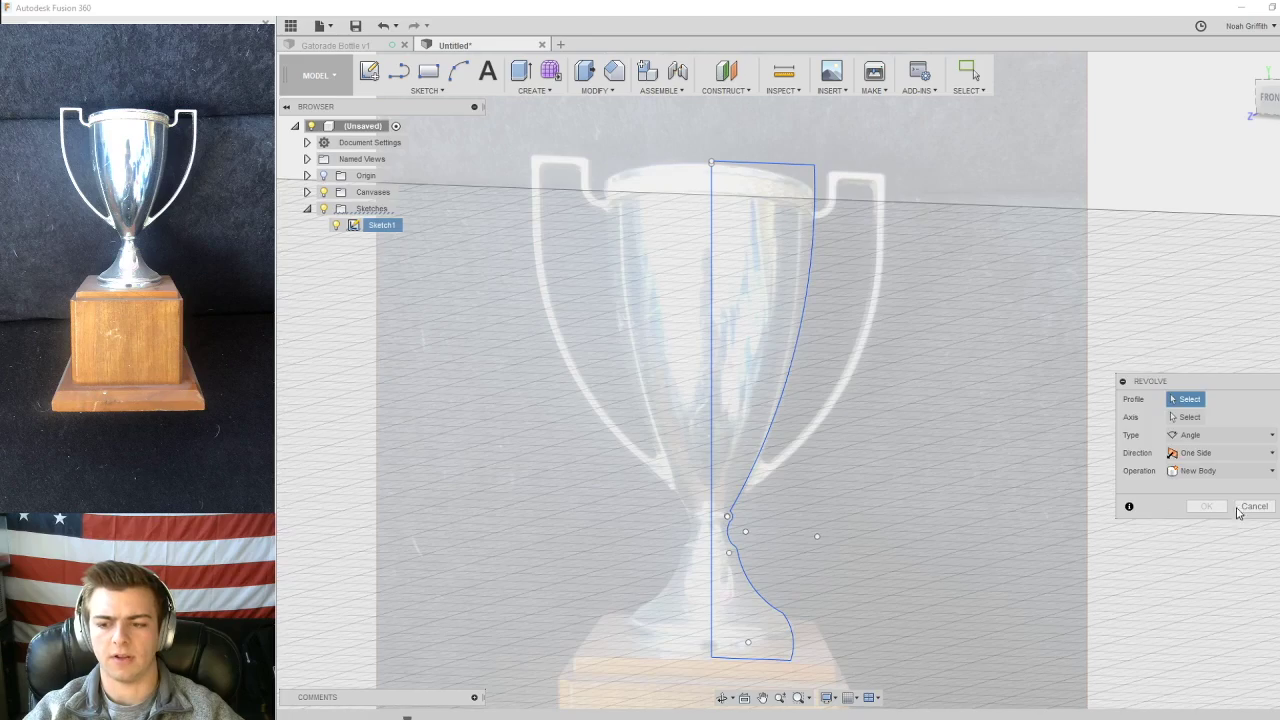
pyautogui.click(1252, 507)
# - Edit the profile sketch, close the small gap at the centre line's upper end with a short line, and finish the sketch
pyautogui.scroll(6, 789, 257)
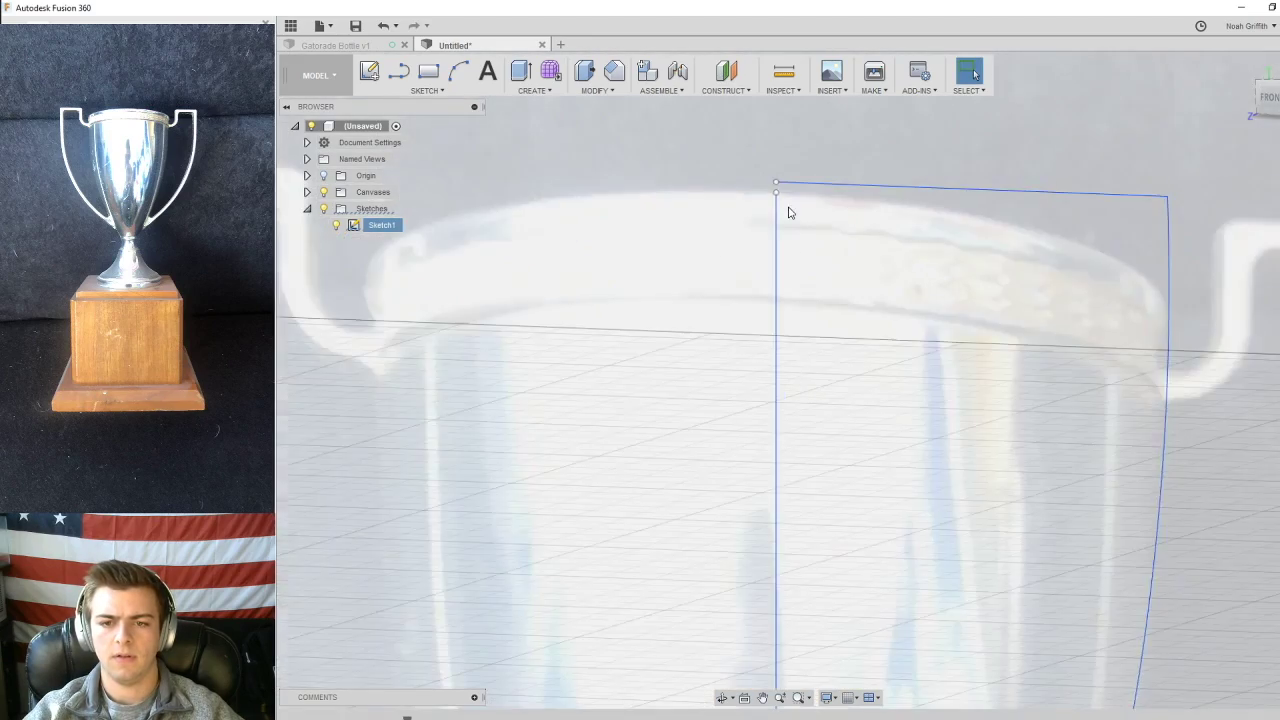
pyautogui.scroll(5, 780, 192)
pyautogui.moveTo(776, 170)
pyautogui.mouseDown(button='middle')
pyautogui.moveTo(743, 266)
pyautogui.moveTo(748, 236)
pyautogui.mouseUp(button='middle')
pyautogui.scroll(-6, 800, 294)
pyautogui.scroll(-5, 838, 316)
pyautogui.rightClick(388, 228)
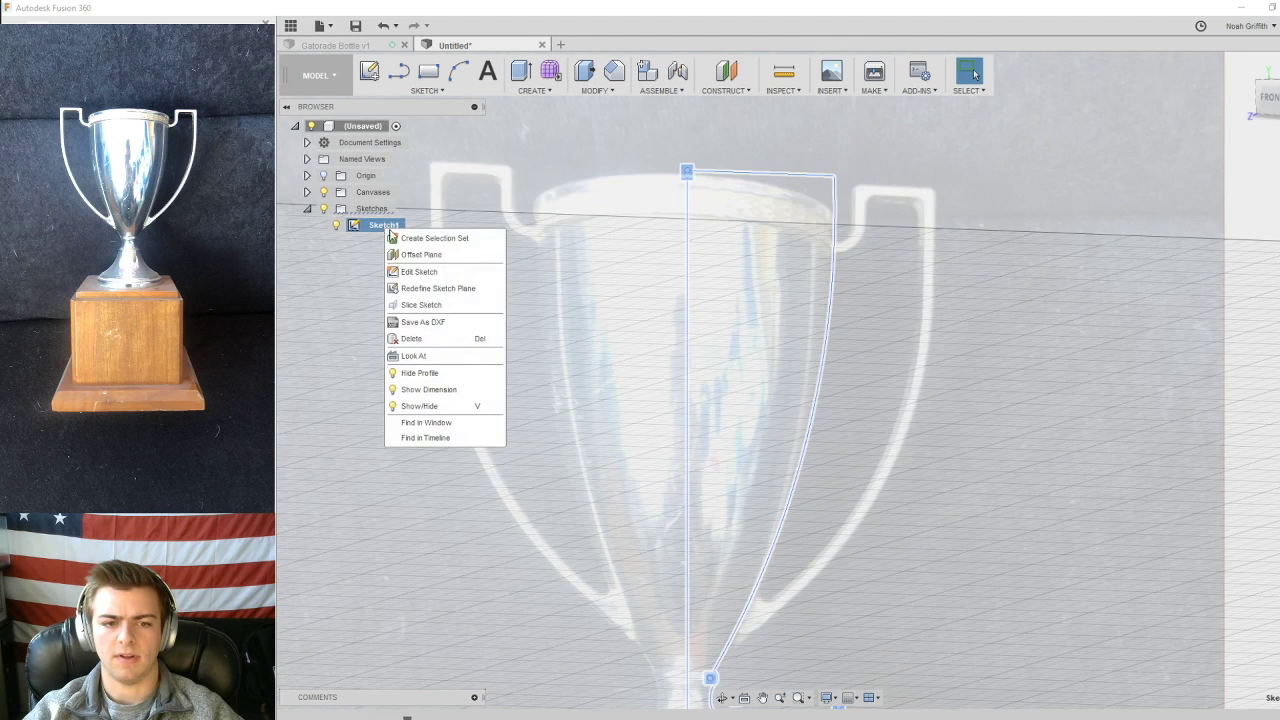
pyautogui.click(419, 271)
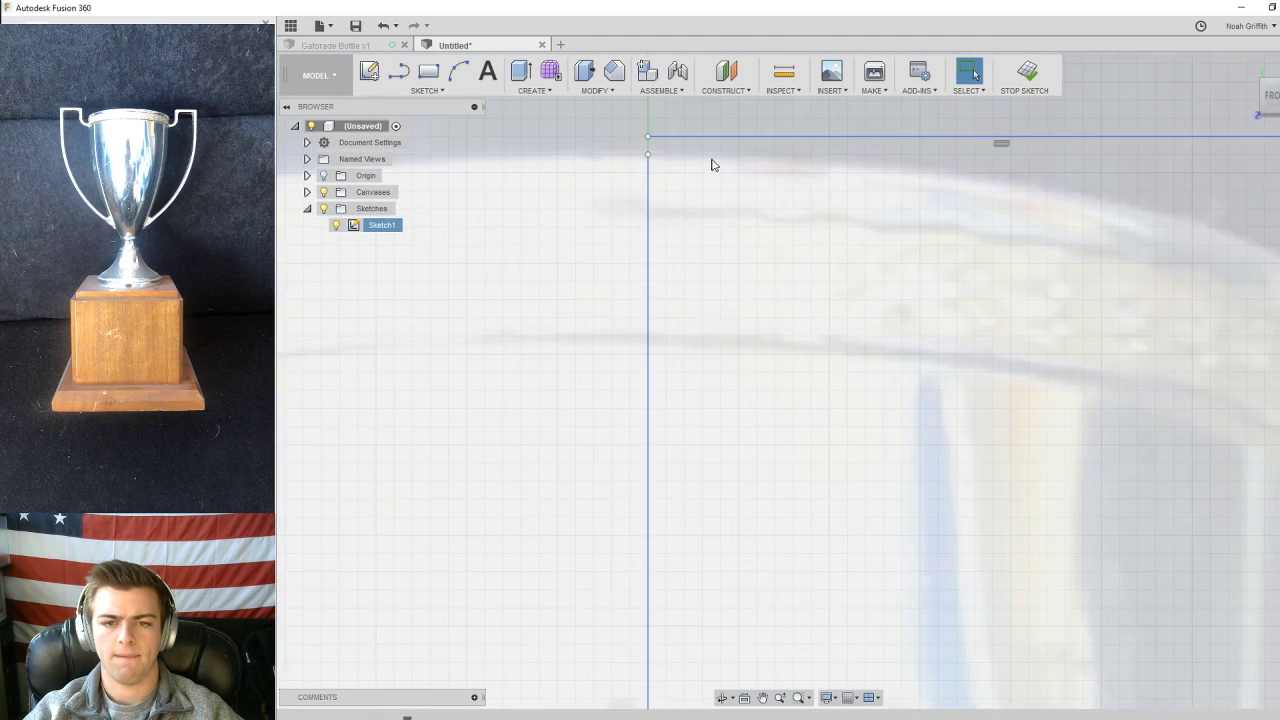
pyautogui.press('l')
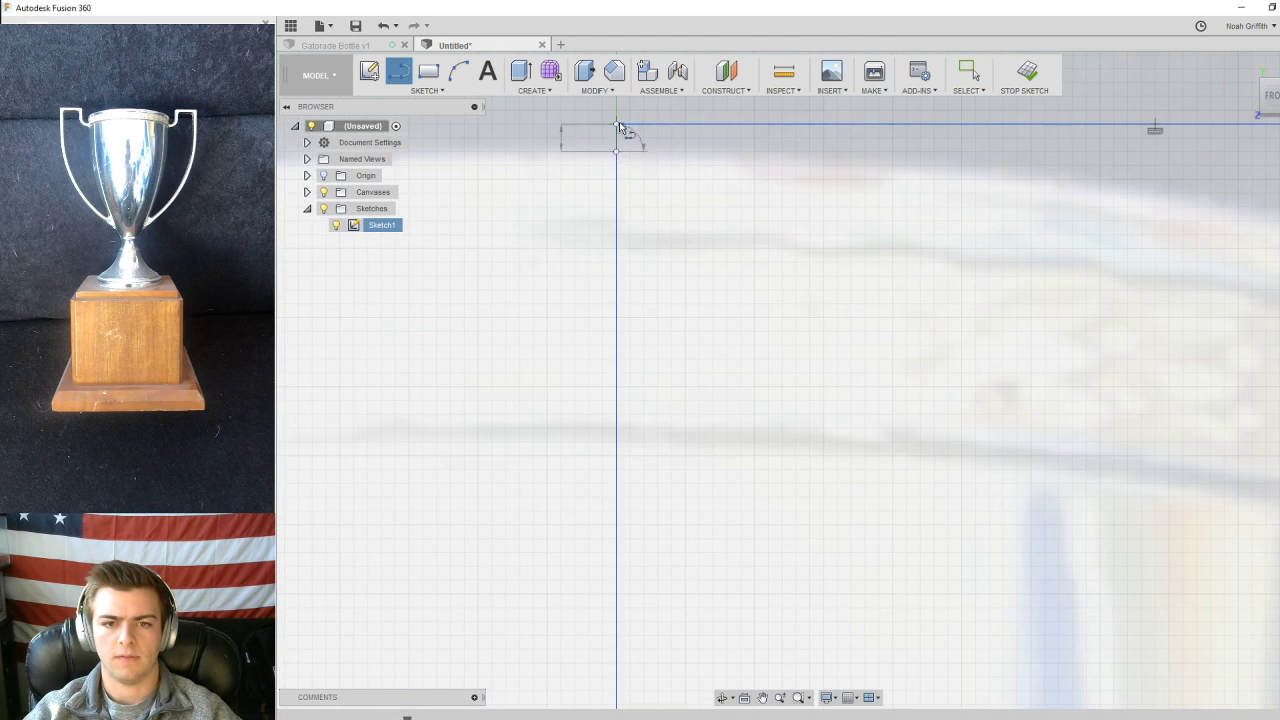
pyautogui.click(1024, 72)
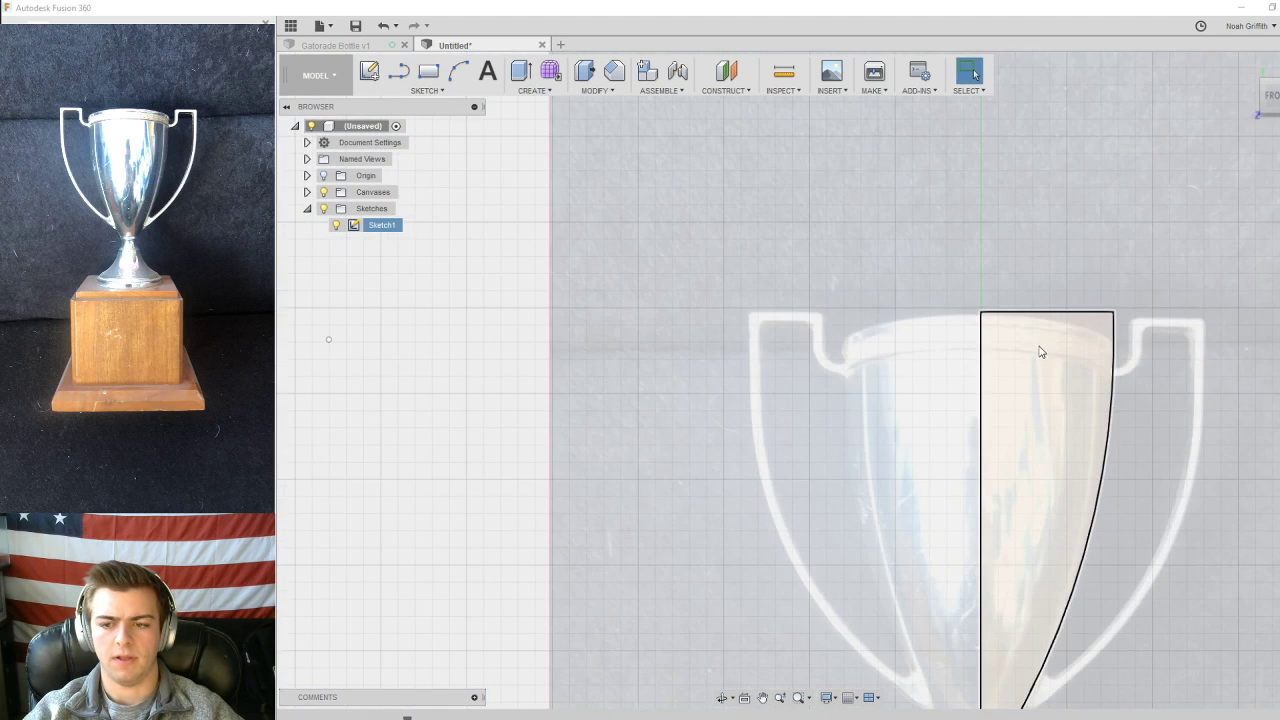
# - Revolve the half profile 360 degrees about the centre line as a new component
pyautogui.click(533, 91)
pyautogui.click(545, 137)
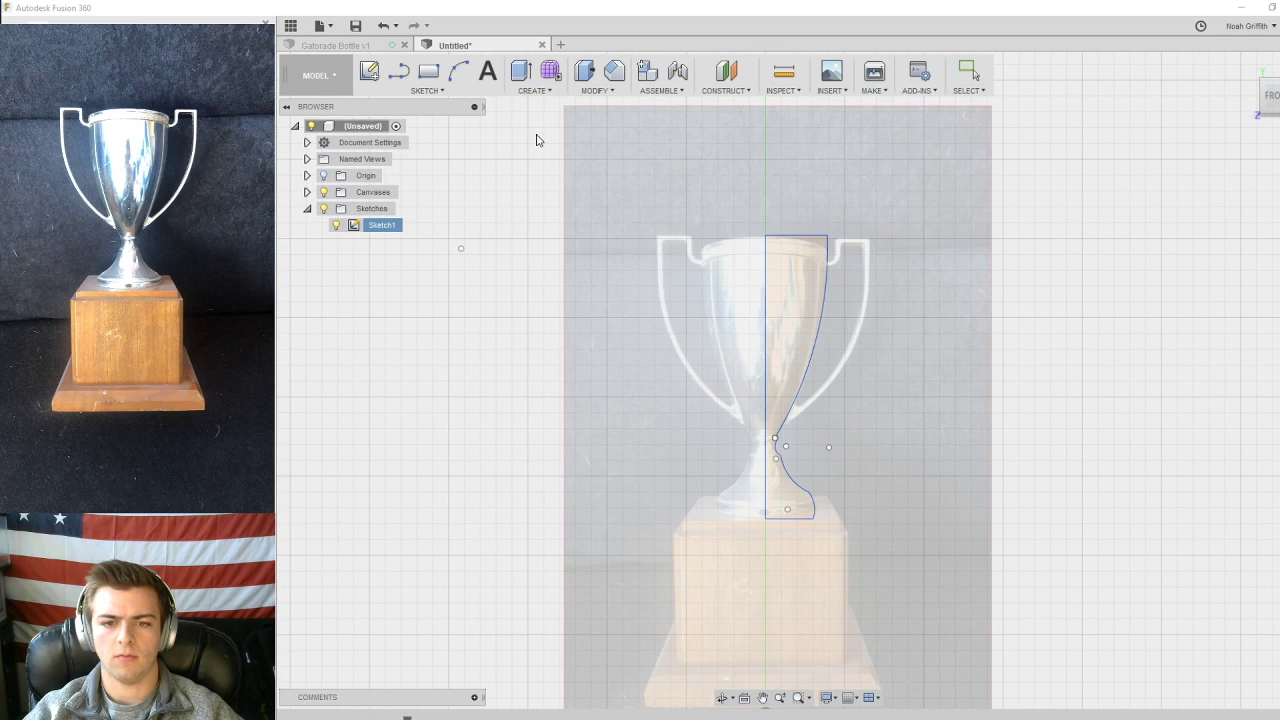
pyautogui.click(803, 285)
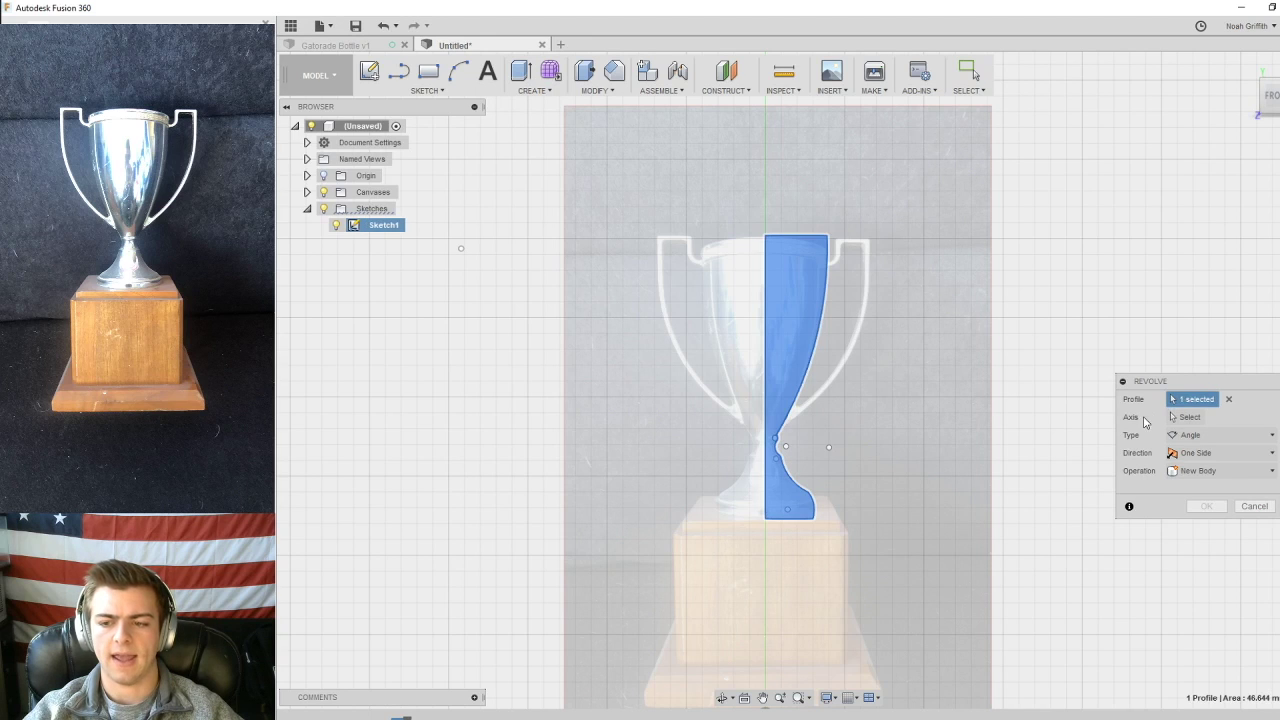
pyautogui.click(1192, 418)
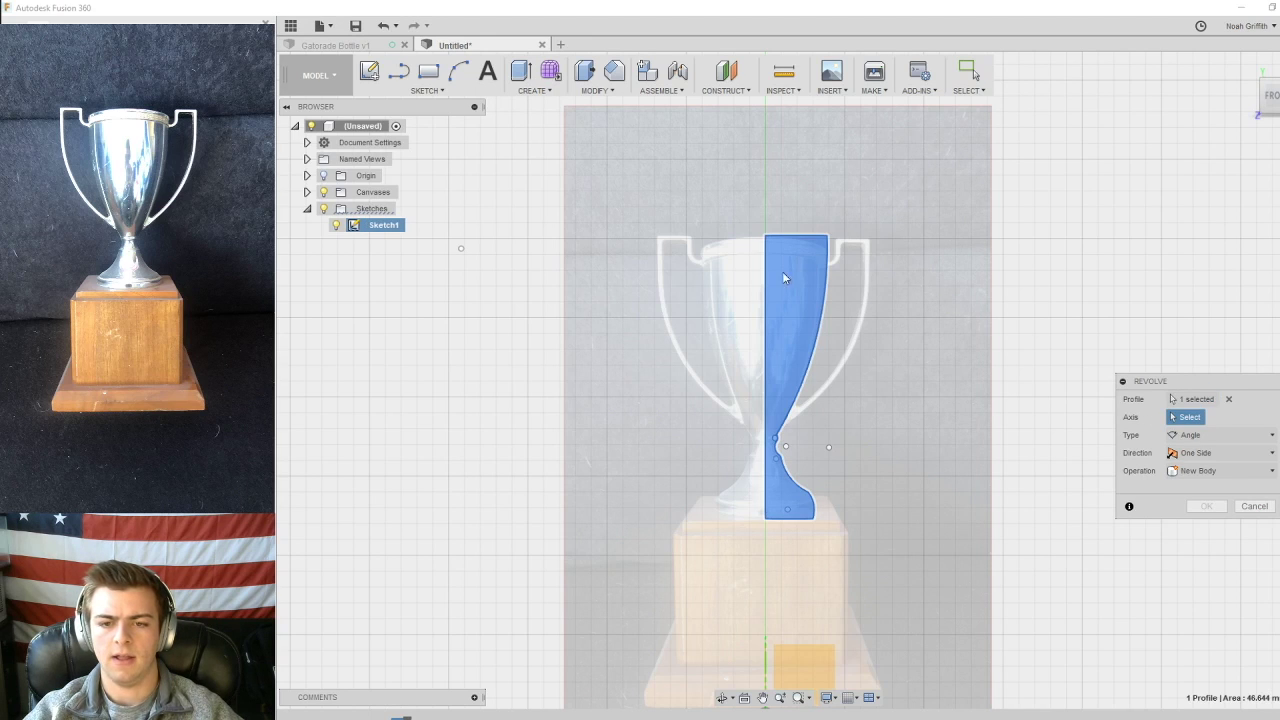
pyautogui.click(766, 291)
pyautogui.moveTo(960, 286)
pyautogui.keyDown('shift'); pyautogui.mouseDown(button='middle')
pyautogui.moveTo(903, 312)
pyautogui.moveTo(963, 283)
pyautogui.moveTo(920, 294)
pyautogui.moveTo(944, 288)
pyautogui.mouseUp(button='middle'); pyautogui.keyUp('shift')
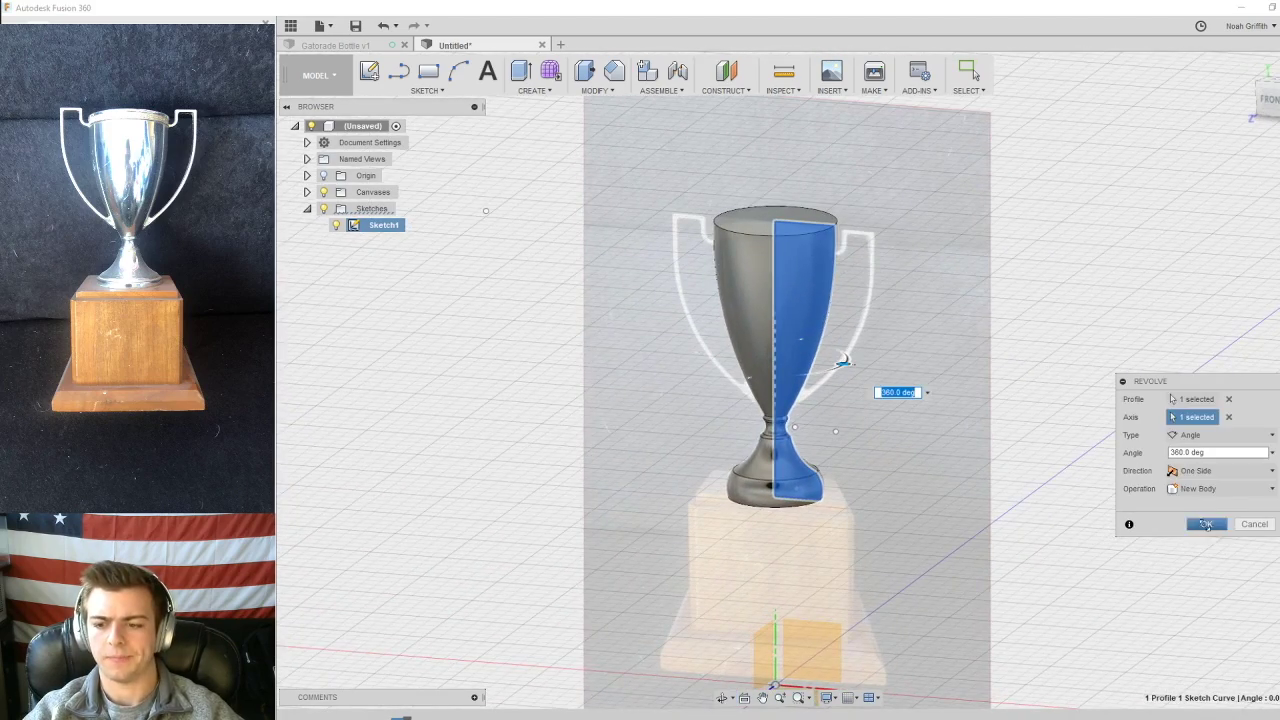
pyautogui.click(1220, 488)
pyautogui.click(1200, 570)
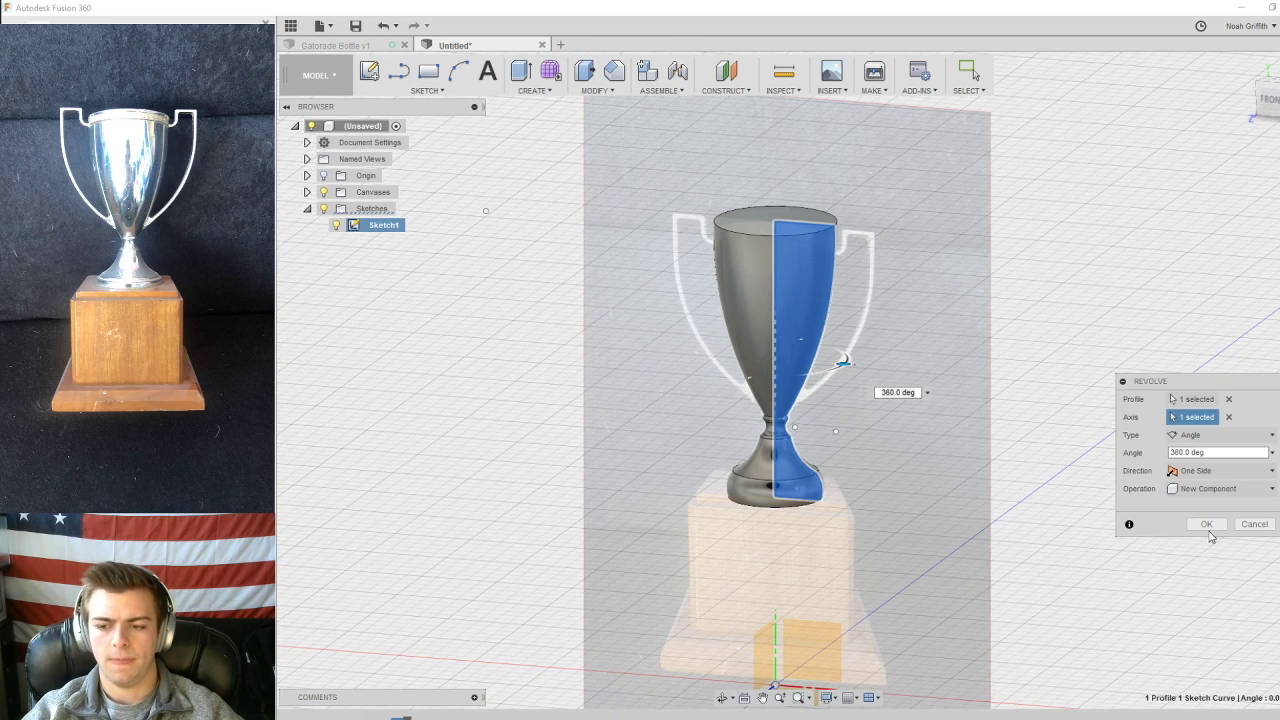
pyautogui.click(1206, 526)
# - Shell the revolved cup toward the inside, removing its flat top face to leave the mouth open
pyautogui.keyDown('shift'); pyautogui.moveTo(901, 243); pyautogui.dragTo(733, 332, button='middle'); pyautogui.keyUp('shift')
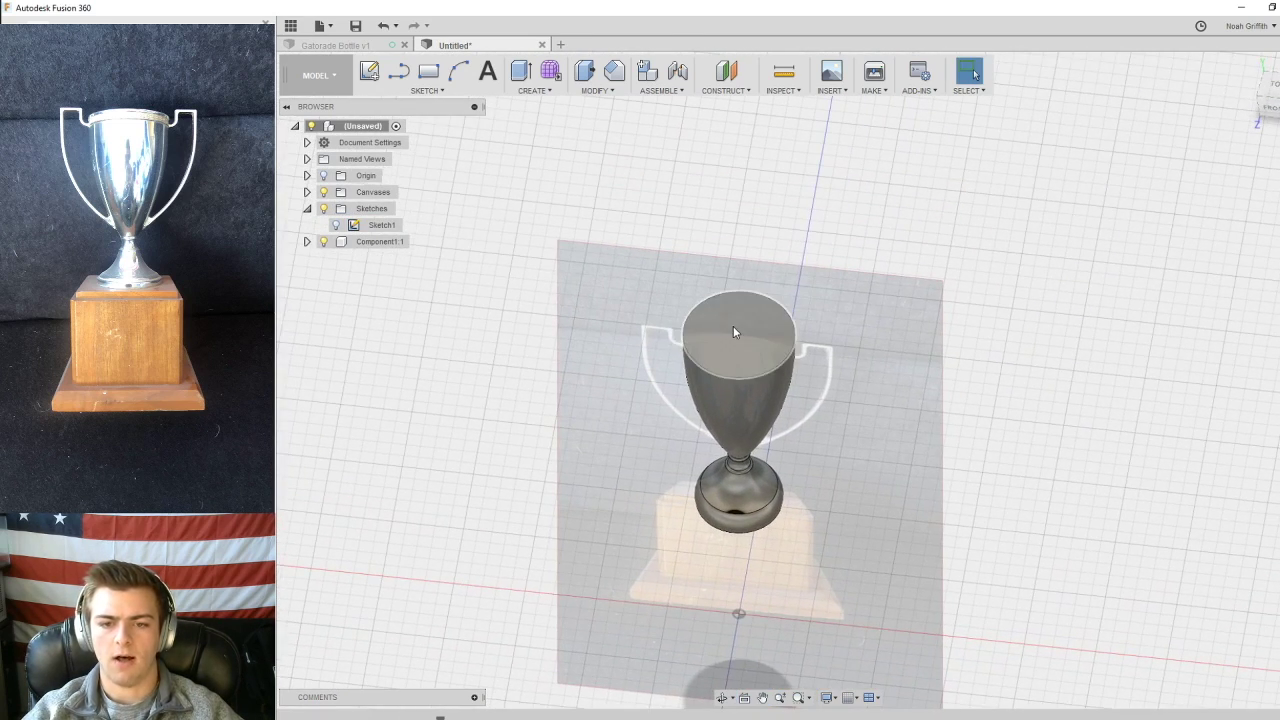
pyautogui.click(593, 90)
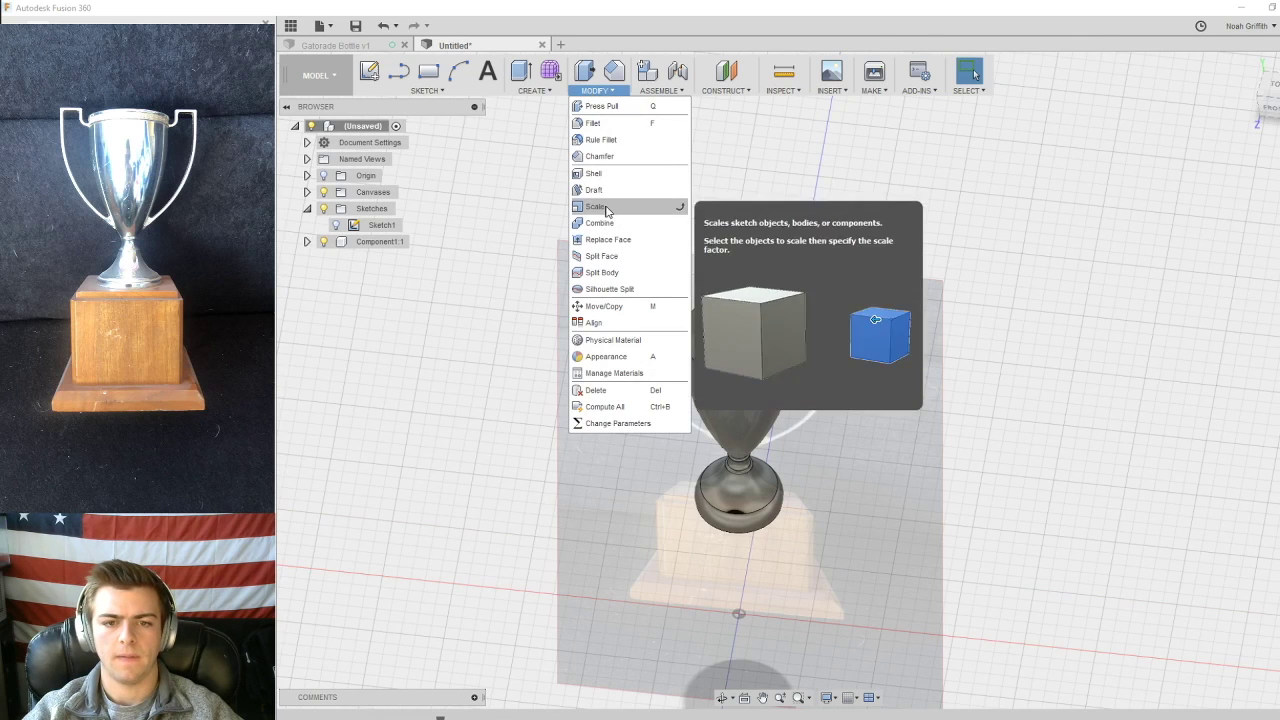
pyautogui.click(600, 174)
pyautogui.click(740, 327)
pyautogui.scroll(5, 740, 287)
pyautogui.moveTo(700, 252); pyautogui.dragTo(700, 283)
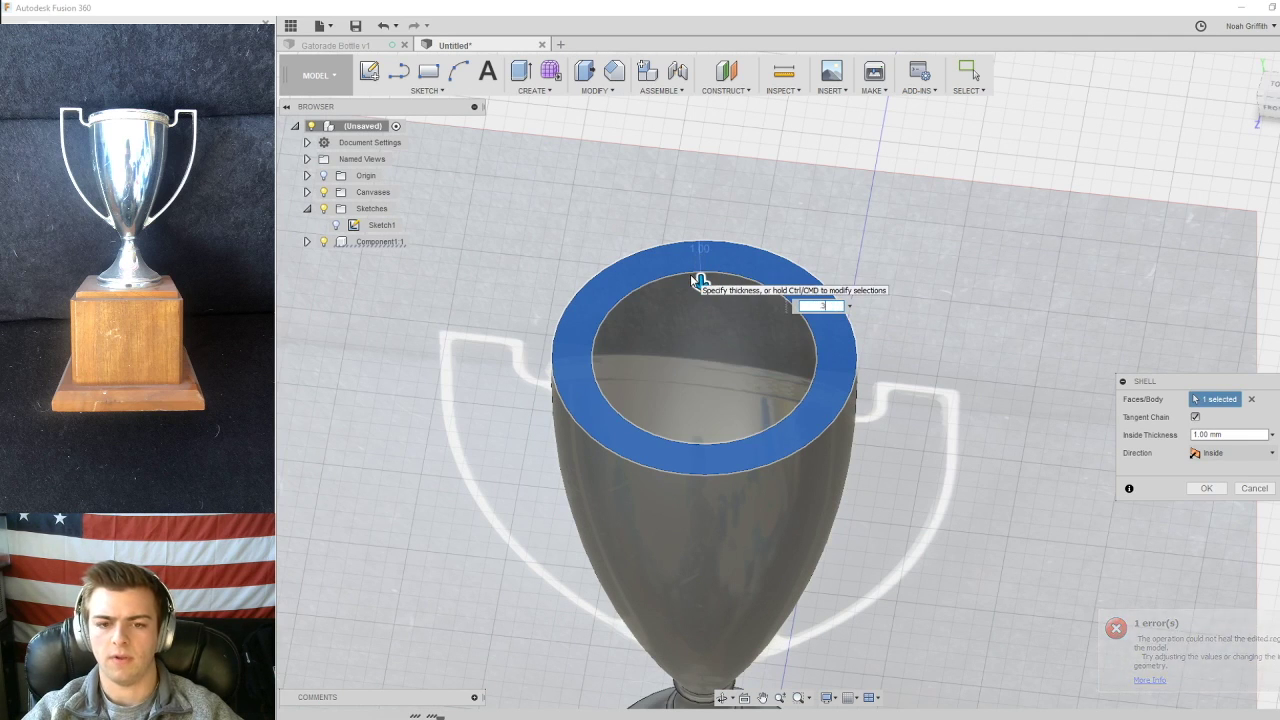
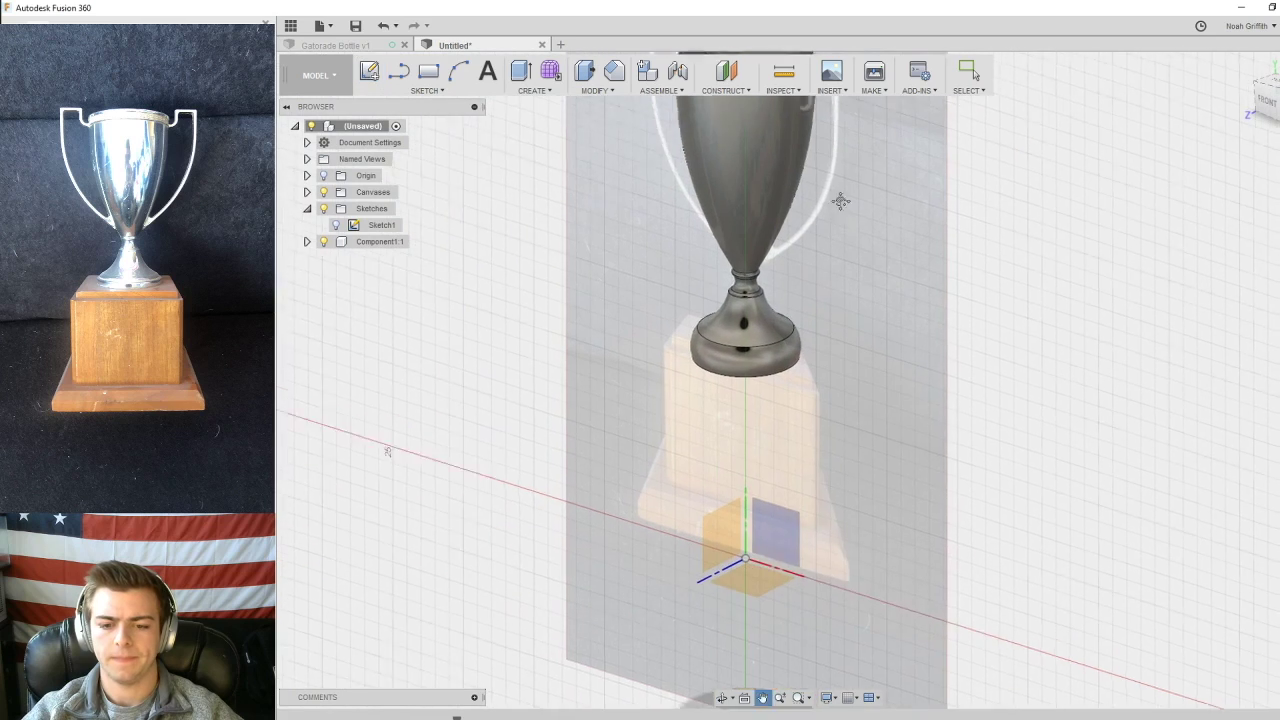
# - Start a sketch on the front origin plane and trace both edges of the handle's curved upper attachment with three-point arcs from the cup wall
pyautogui.click(774, 520)
pyautogui.click(790, 413)
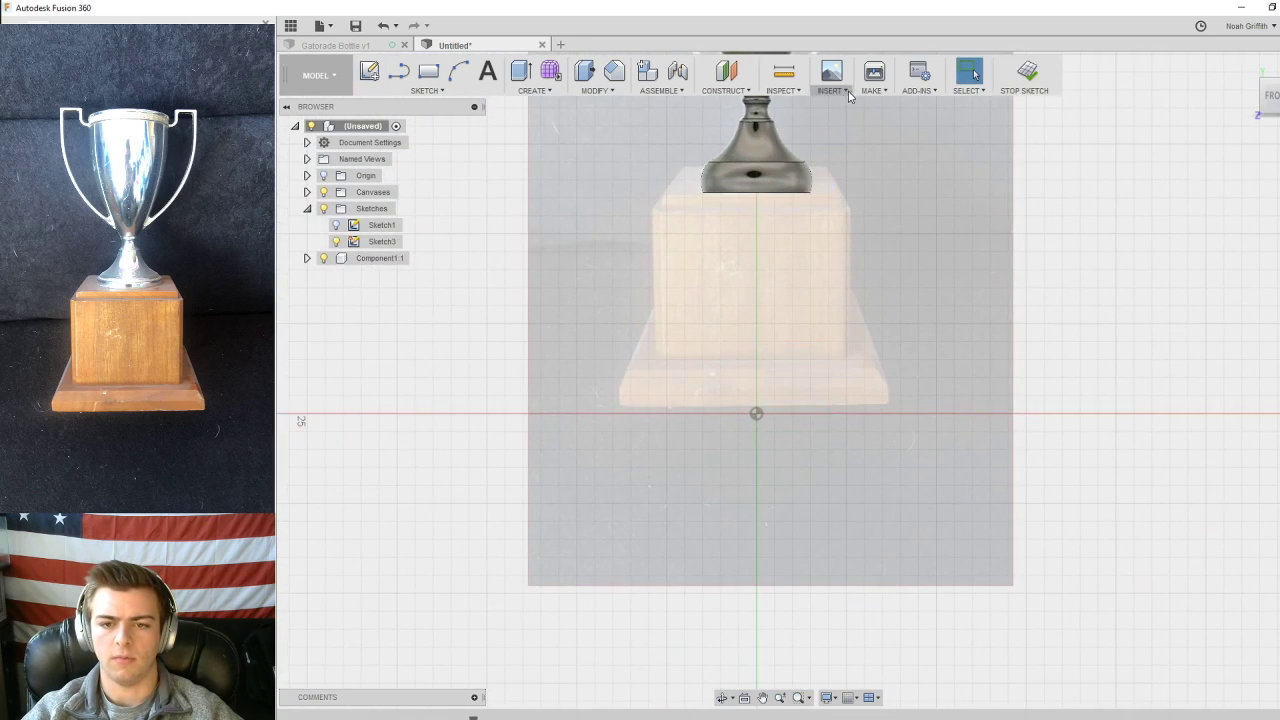
pyautogui.scroll(5, 800, 450)
pyautogui.scroll(5, 766, 494)
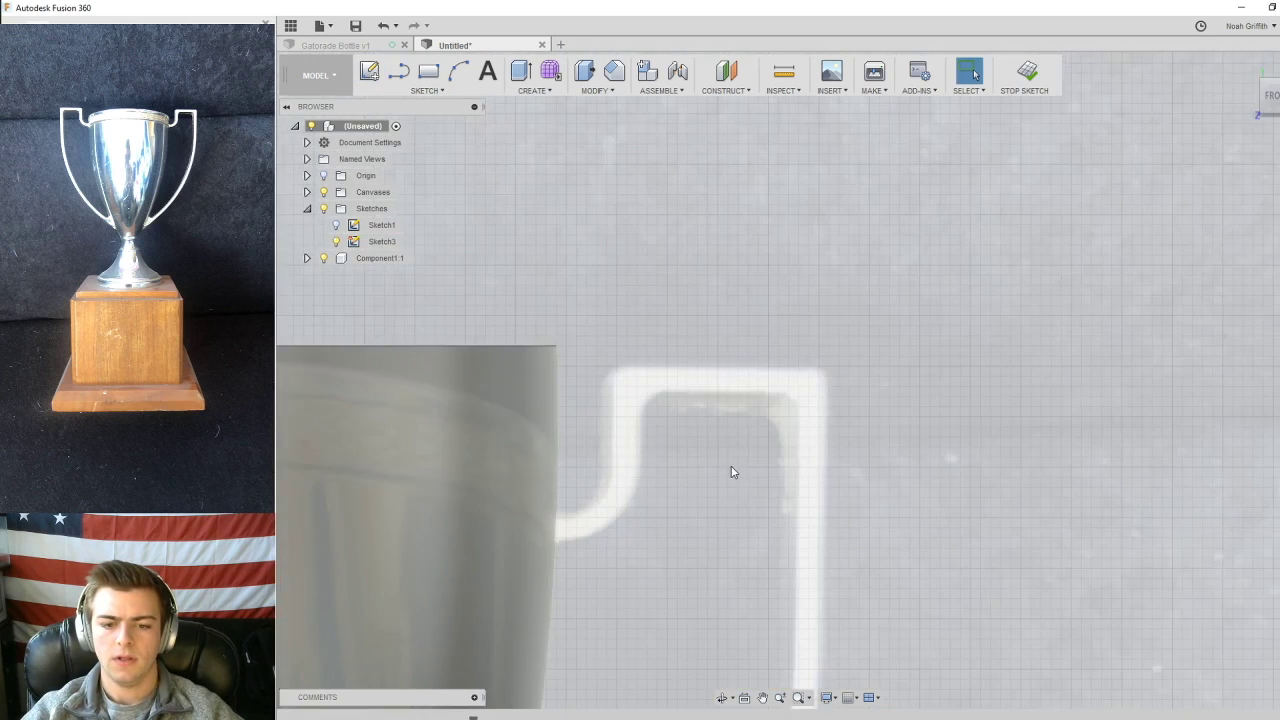
pyautogui.click(462, 74)
pyautogui.click(714, 353)
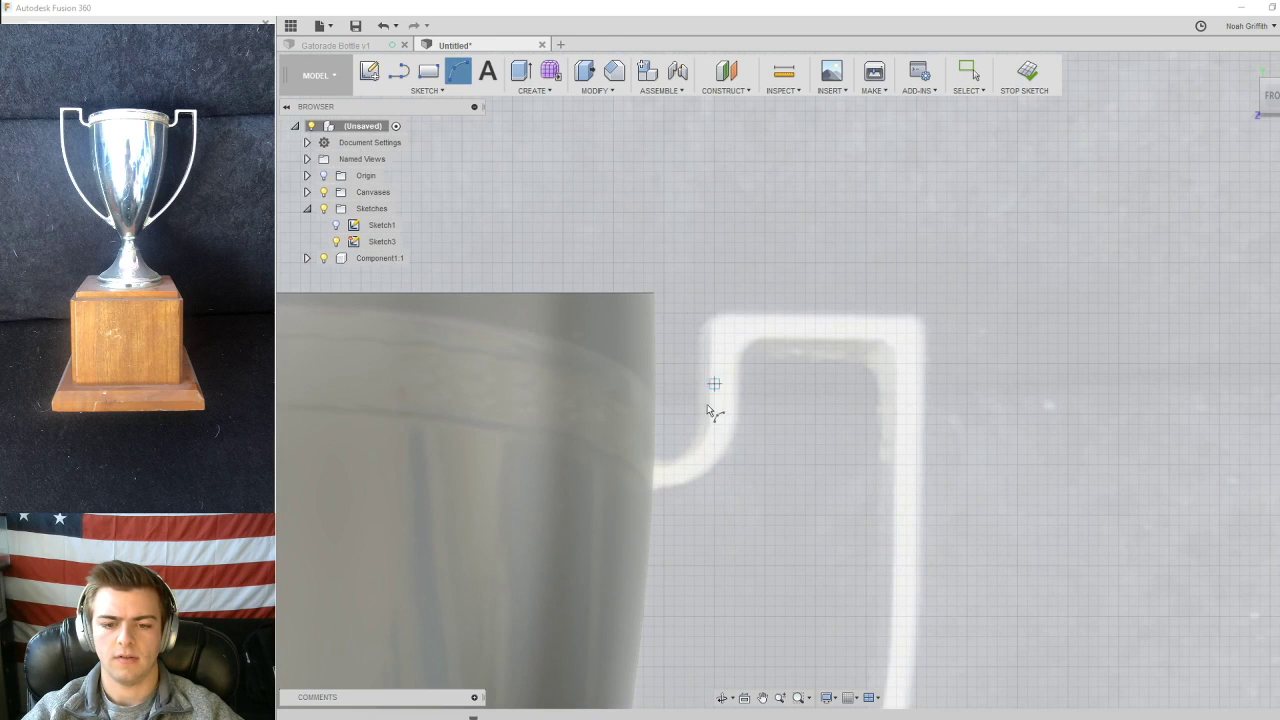
pyautogui.scroll(3, 650, 445)
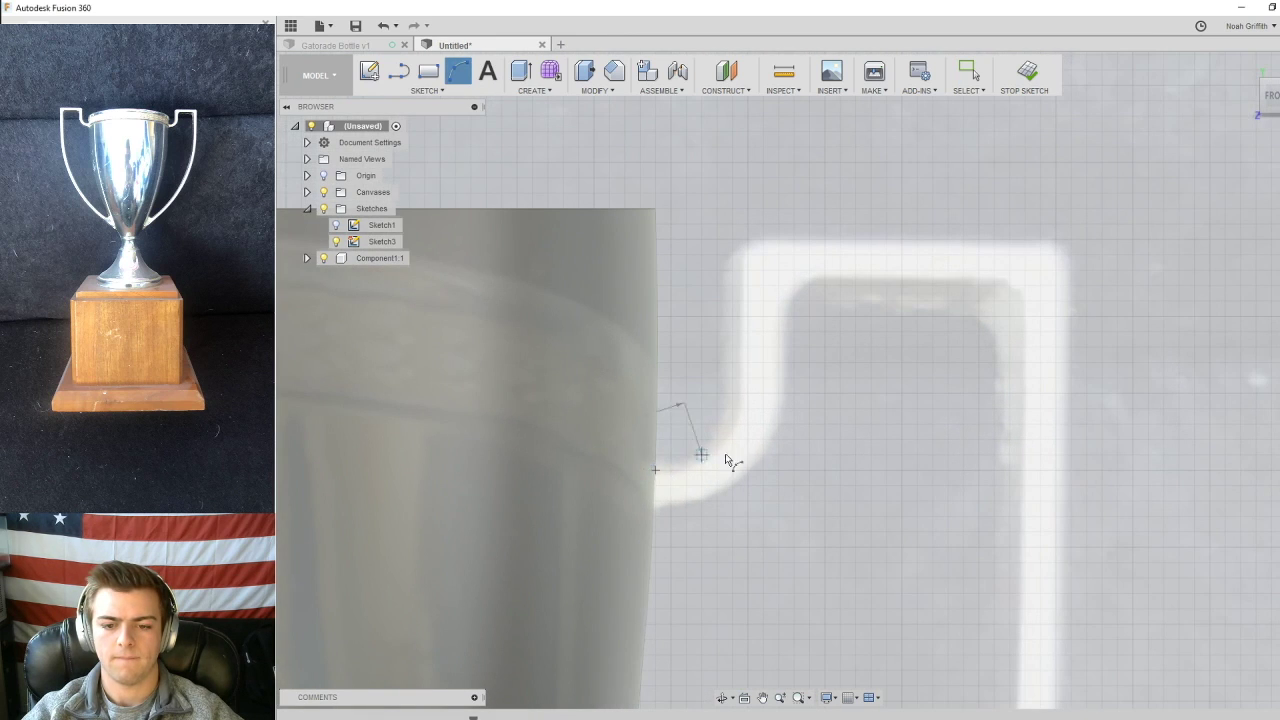
pyautogui.click(740, 409)
pyautogui.click(781, 411)
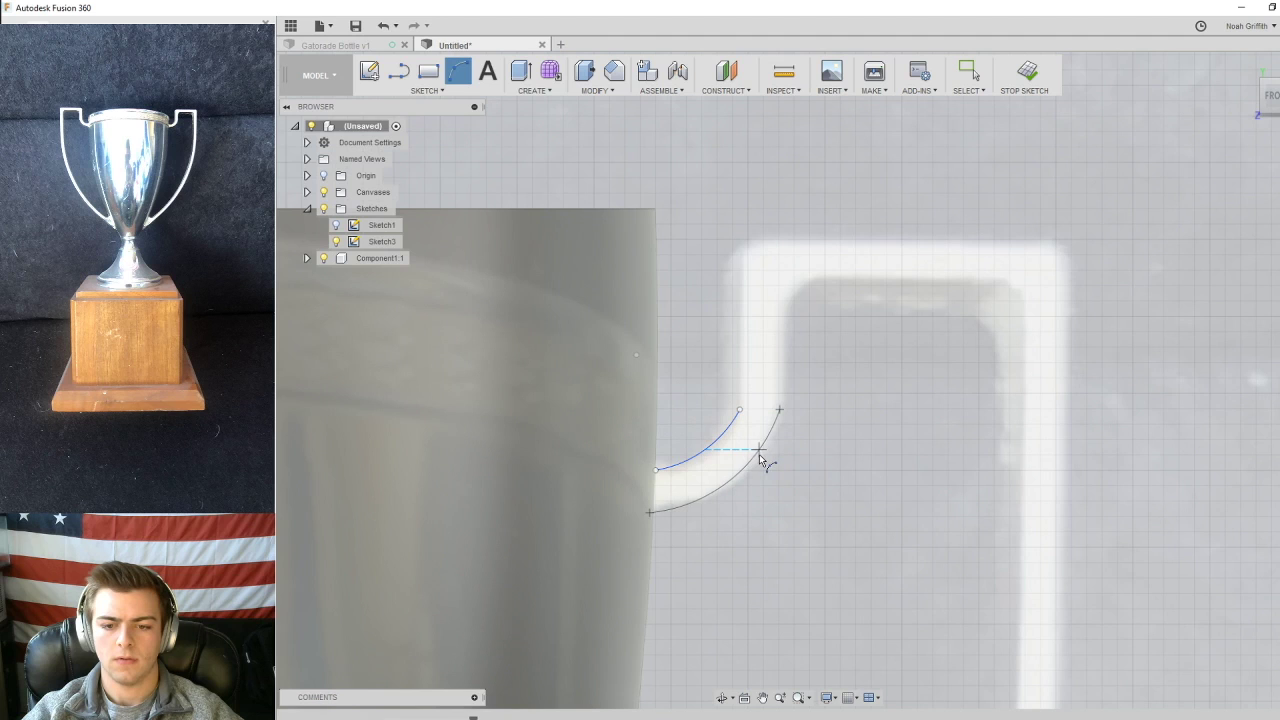
# - Extend the lower attachment arc with a vertical line and round the handle's inner corner nearest the cup with a three-point arc
pyautogui.press('l')
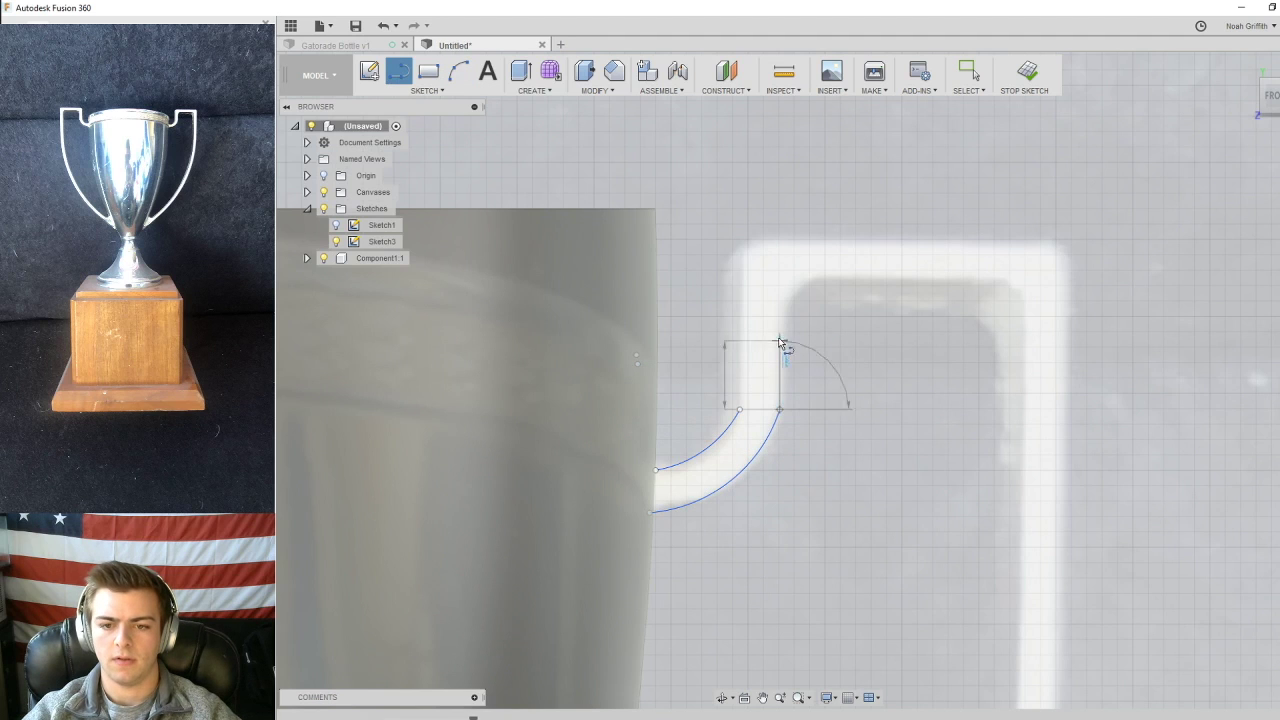
pyautogui.click(780, 332)
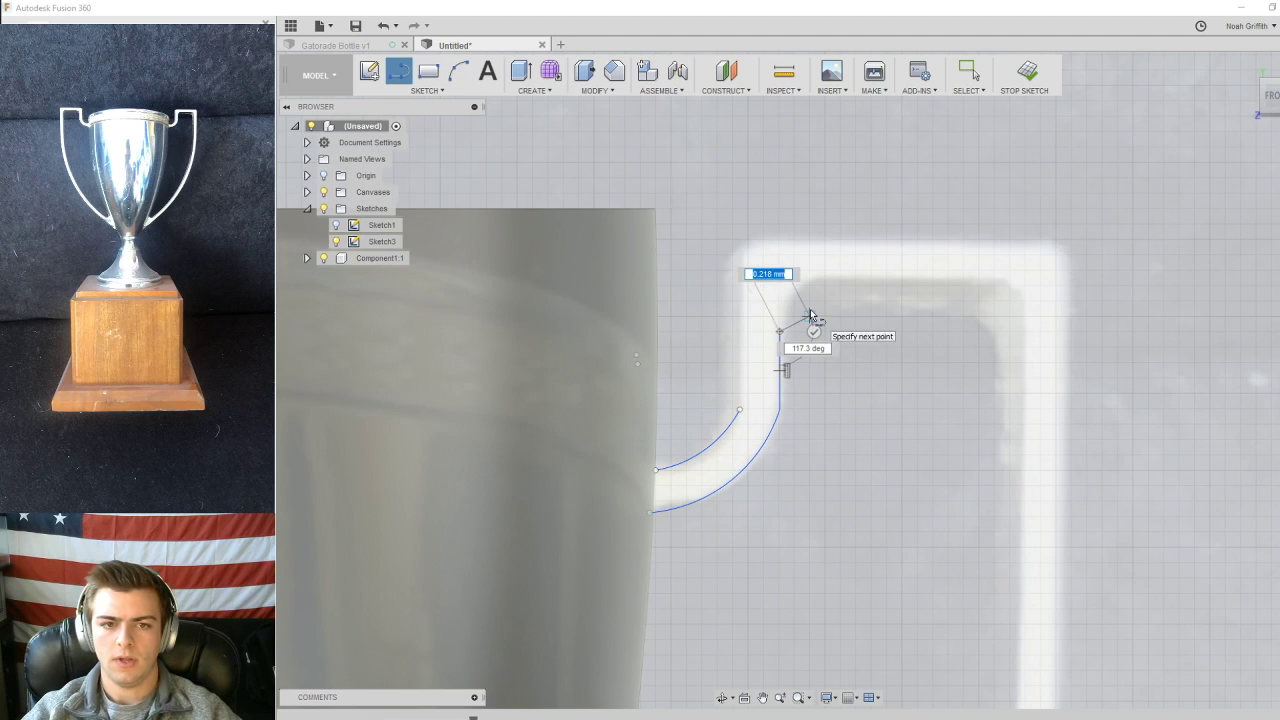
pyautogui.click(458, 71)
pyautogui.click(780, 332)
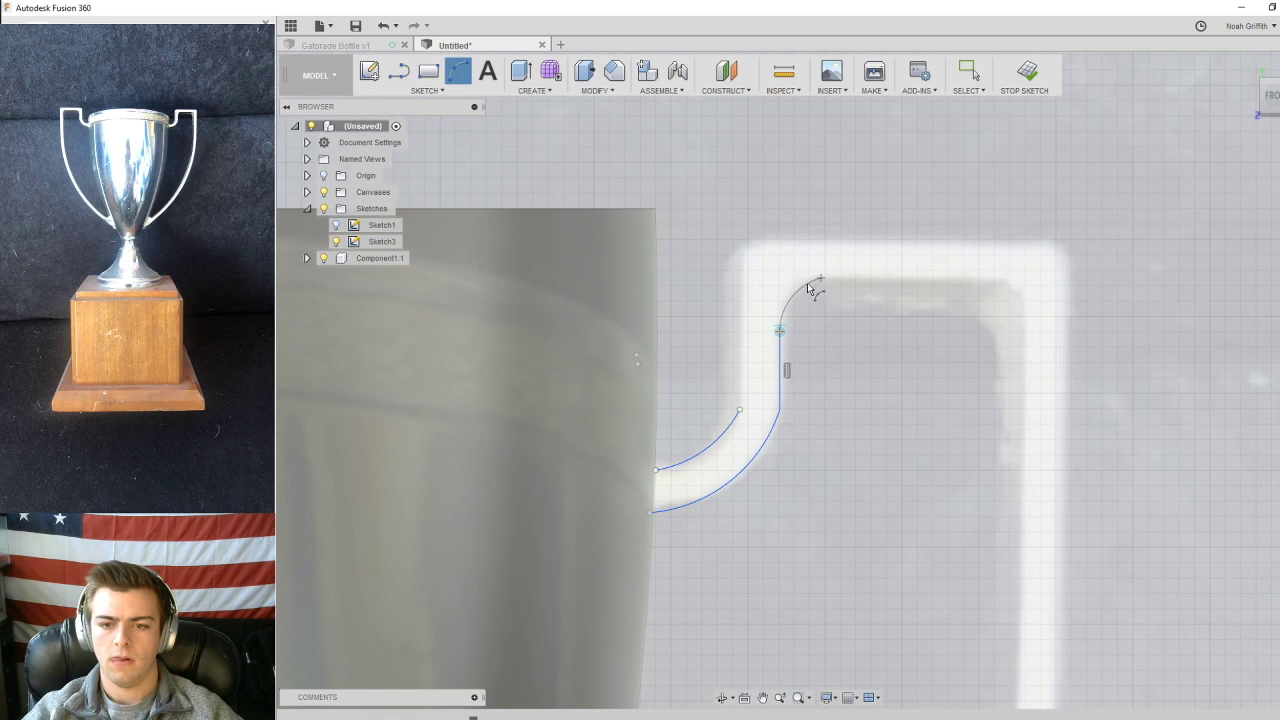
# - Sketch the horizontal inner edge of the handle's top and round its far inner corner with a three-point arc
pyautogui.moveTo(930, 275); pyautogui.dragTo(820, 320, button='middle')
pyautogui.press('l')
pyautogui.click(705, 318)
pyautogui.click(863, 318)
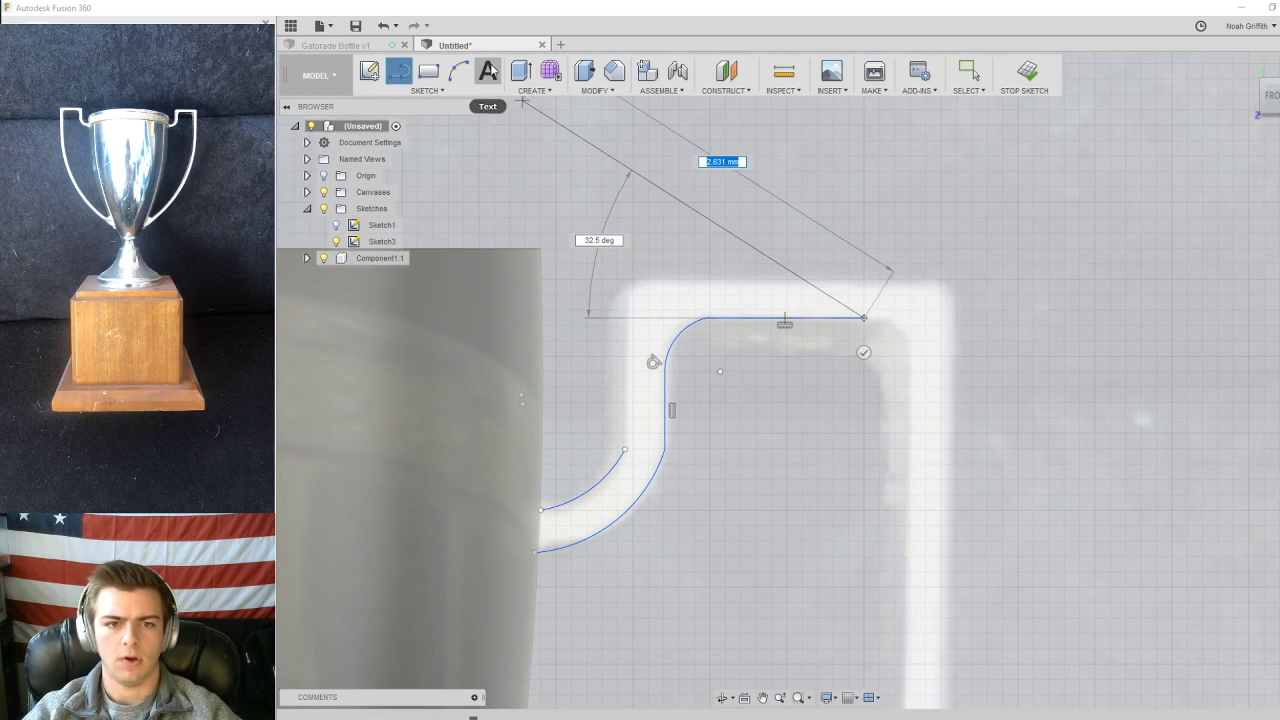
pyautogui.click(458, 70)
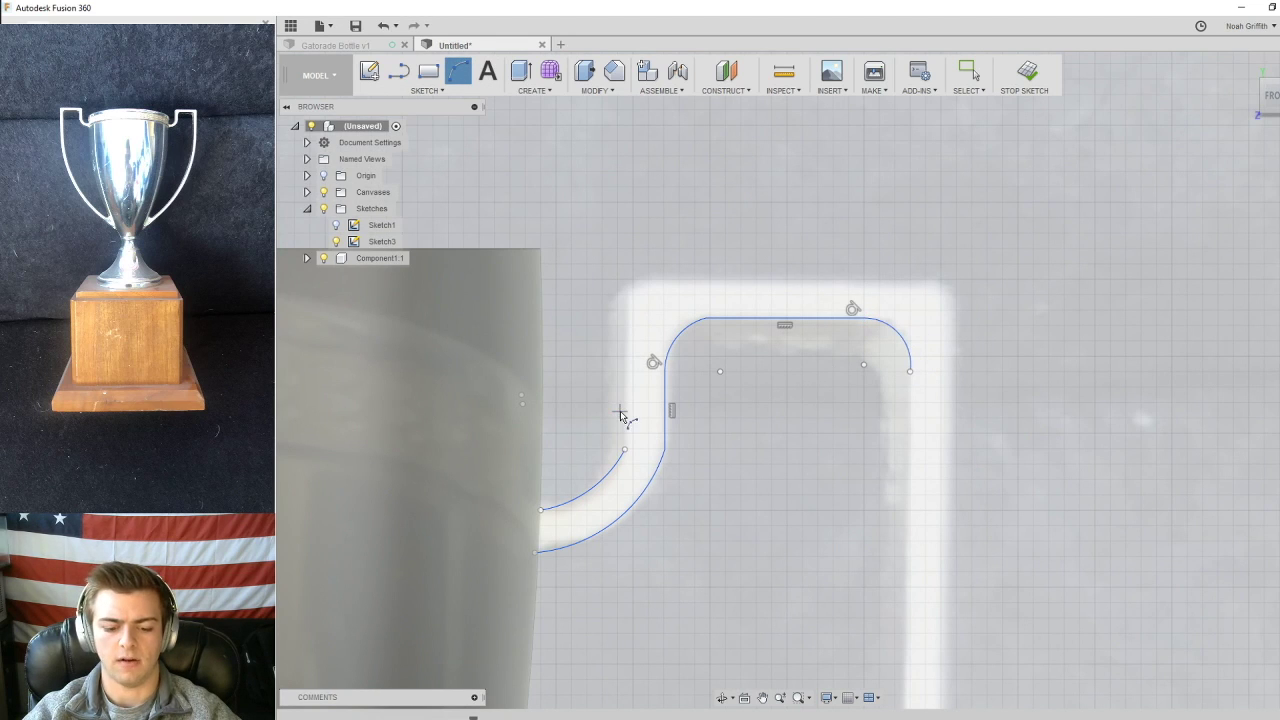
# - Sketch a vertical line up from the upper attachment arc and round the handle's outer corner nearest the cup with a tangent arc
pyautogui.press('l')
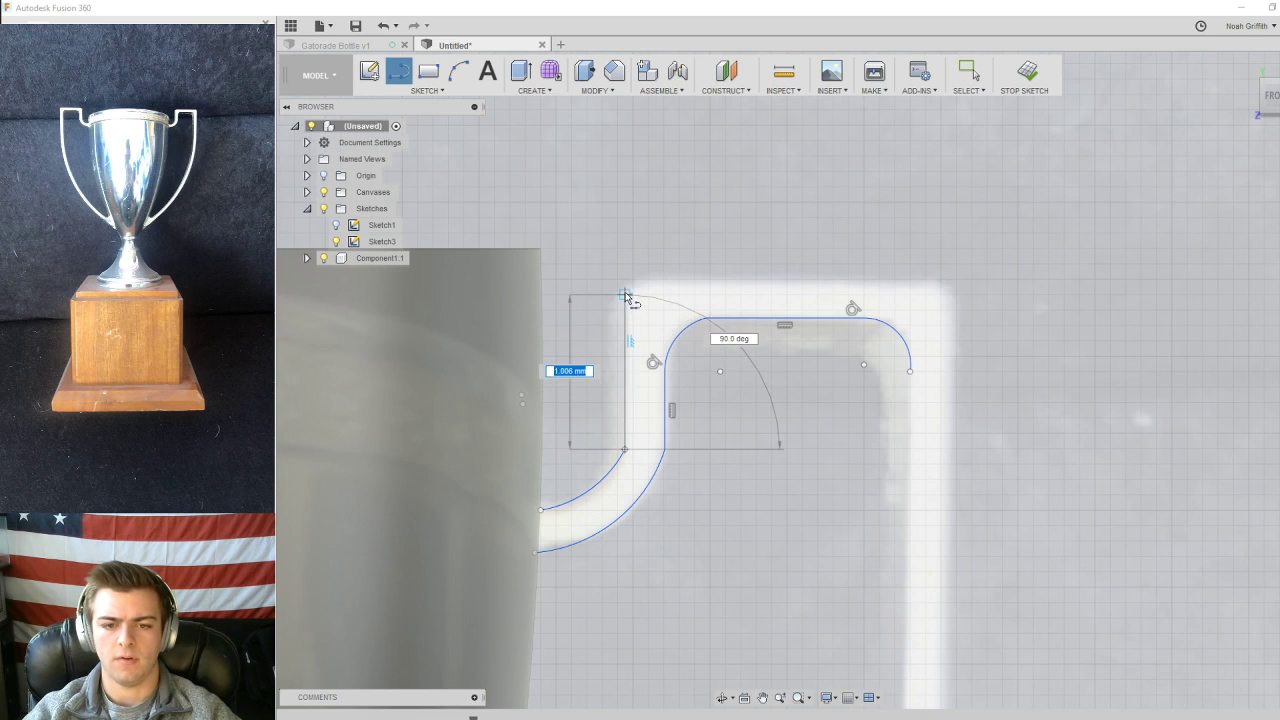
pyautogui.click(626, 313)
pyautogui.click(458, 70)
pyautogui.click(622, 311)
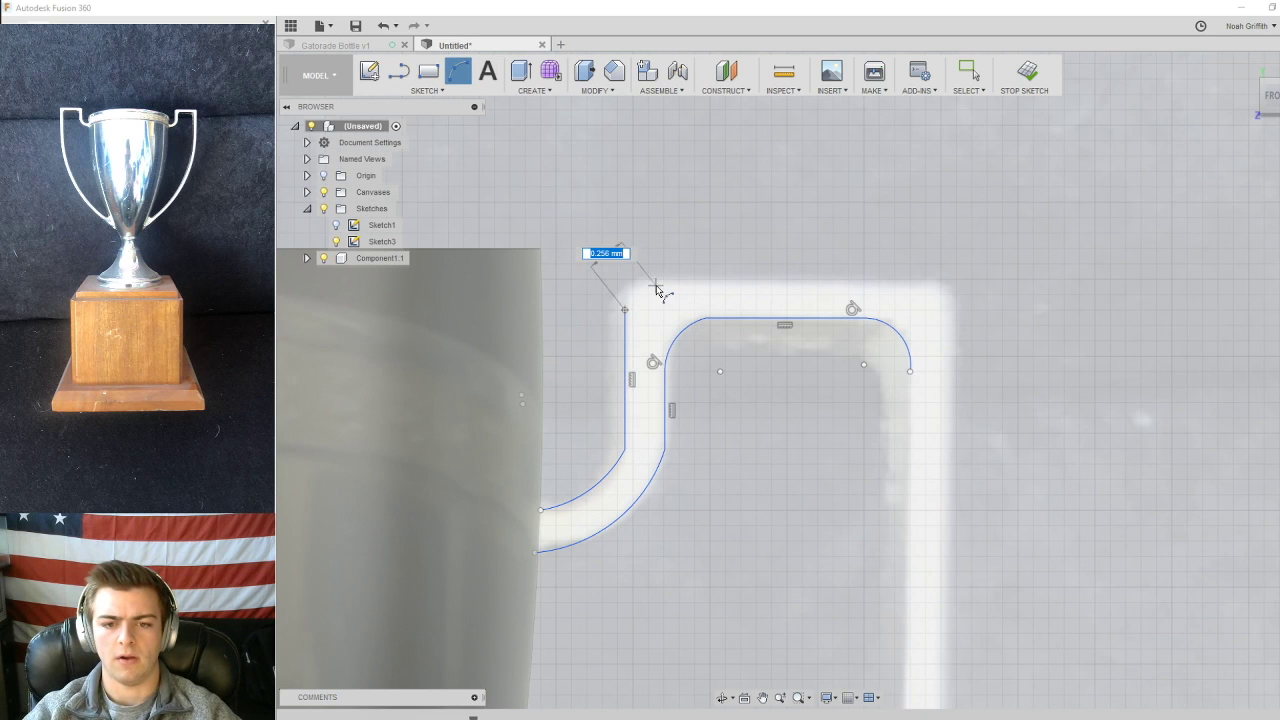
pyautogui.click(661, 283)
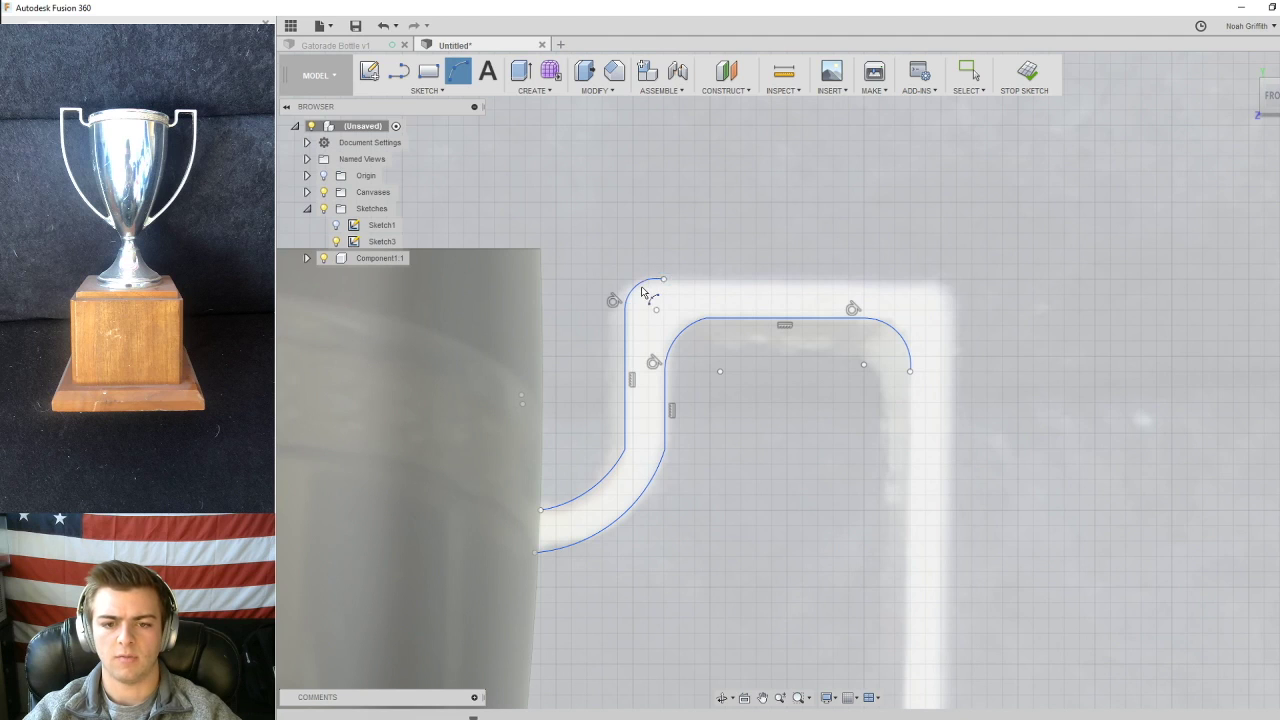
# - Sketch a horizontal line about 1.6 mm long along the handle's top edge and round its far outer corner with a tangent arc
pyautogui.press('l')
pyautogui.click(663, 279)
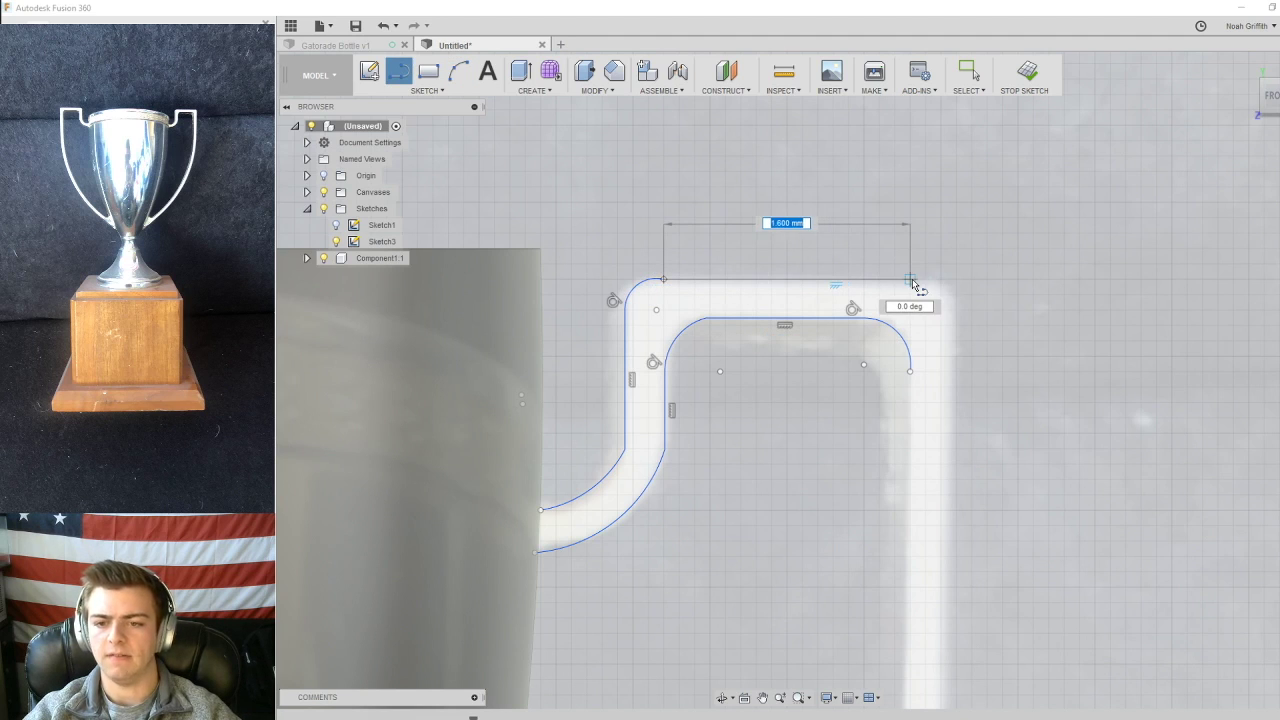
pyautogui.click(911, 281)
pyautogui.click(459, 72)
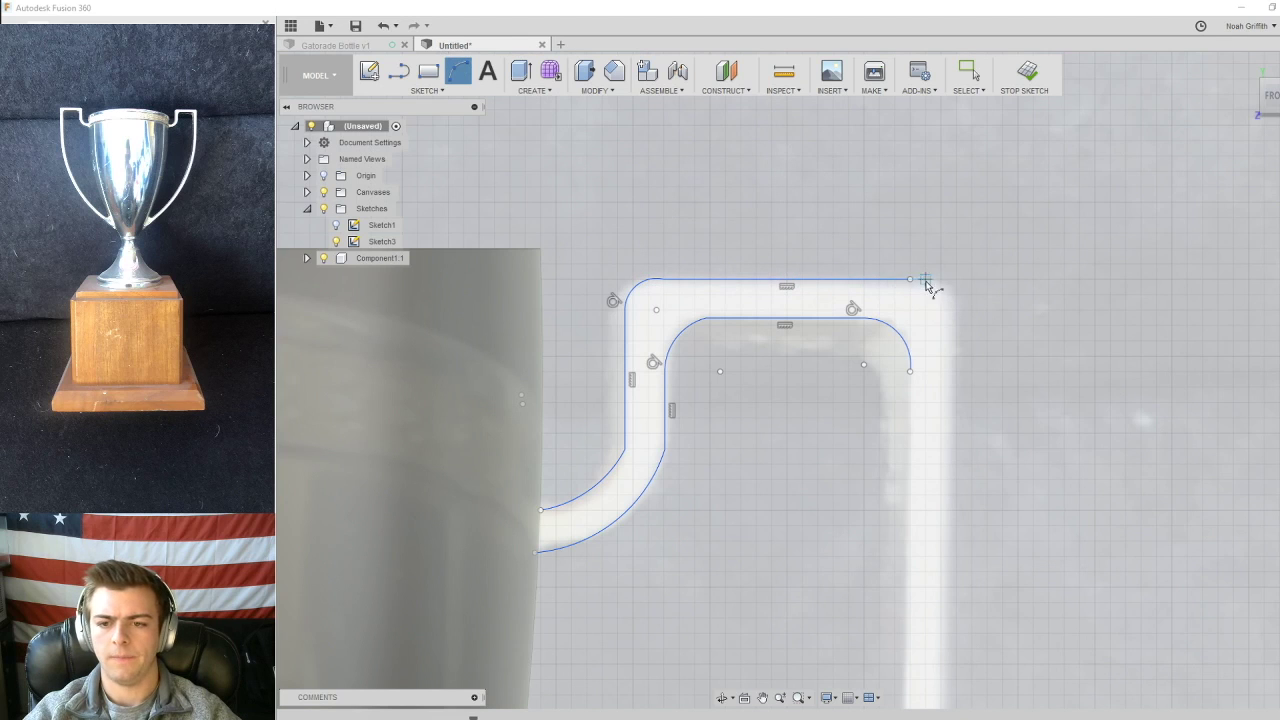
pyautogui.click(955, 317)
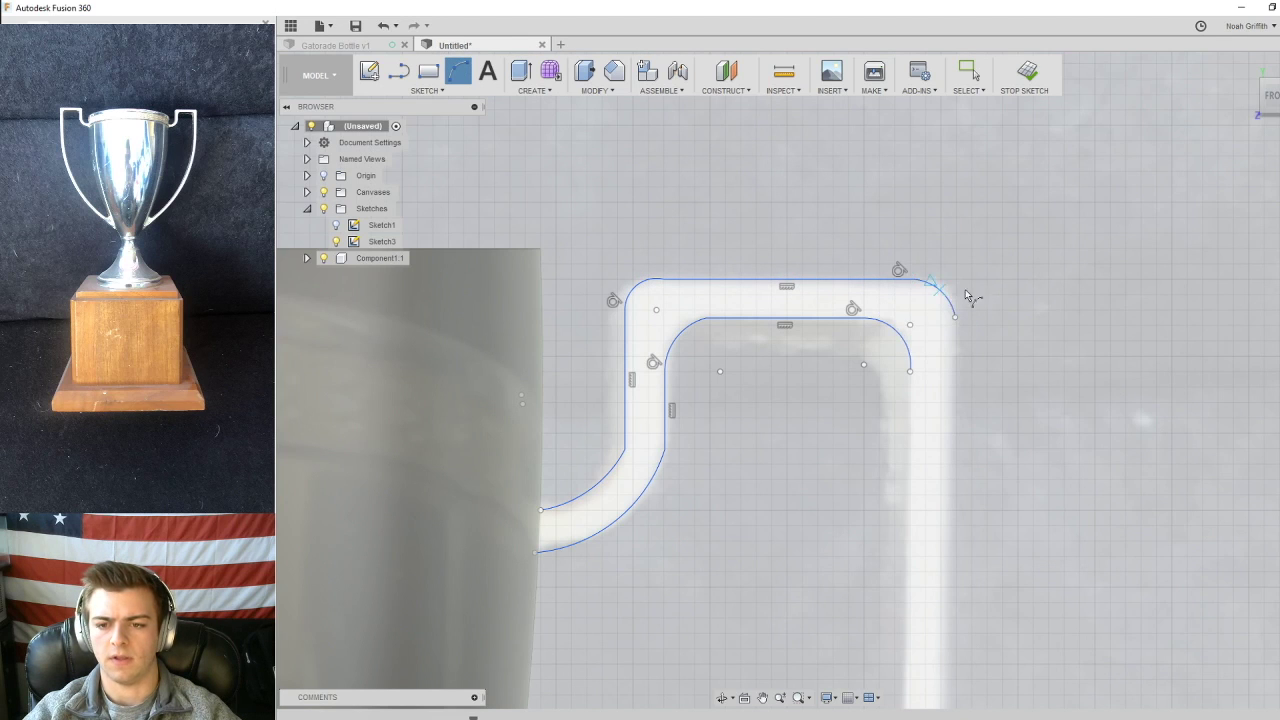
pyautogui.click(946, 294)
# - Sketch a short vertical line down from the far outer corner arc along the handle's outer edge
pyautogui.moveTo(1034, 339); pyautogui.dragTo(951, 186, button='middle')
pyautogui.scroll(-2, 951, 300)
pyautogui.press('l')
pyautogui.click(891, 198)
pyautogui.moveTo(934, 487); pyautogui.dragTo(913, 276, button='middle')
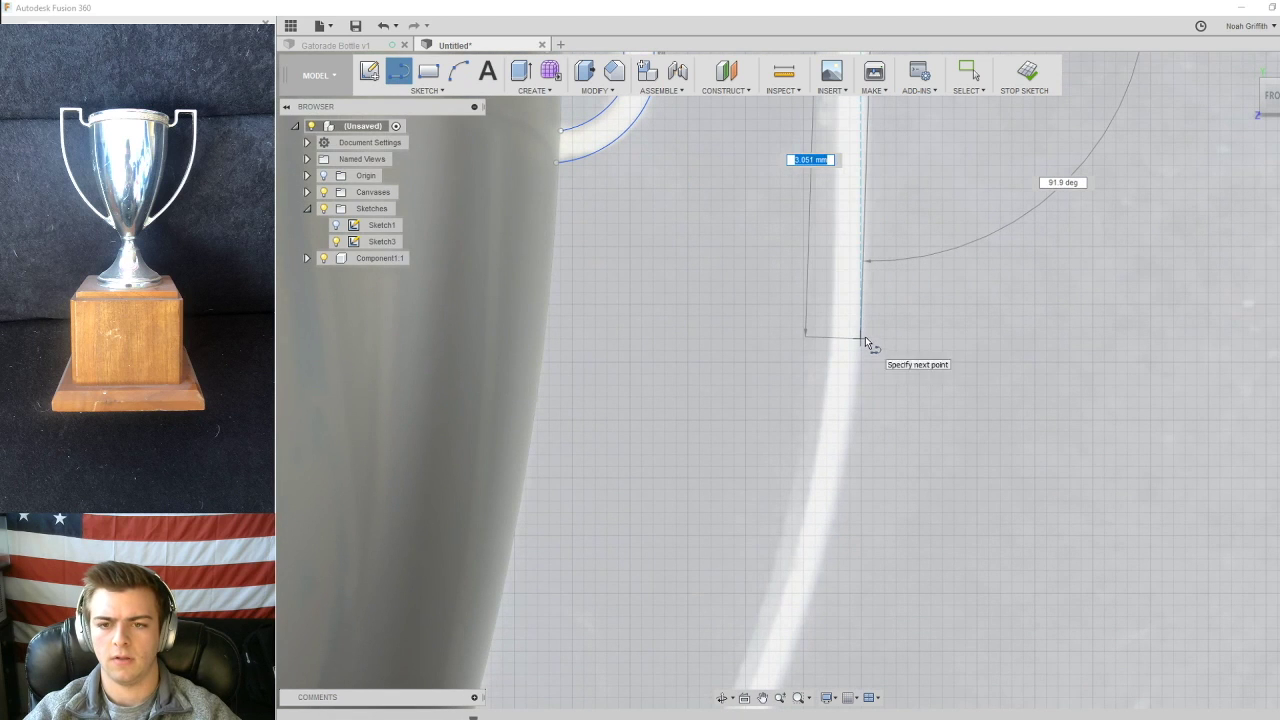
pyautogui.scroll(-2, 865, 335)
pyautogui.moveTo(875, 186); pyautogui.dragTo(870, 275, button='middle')
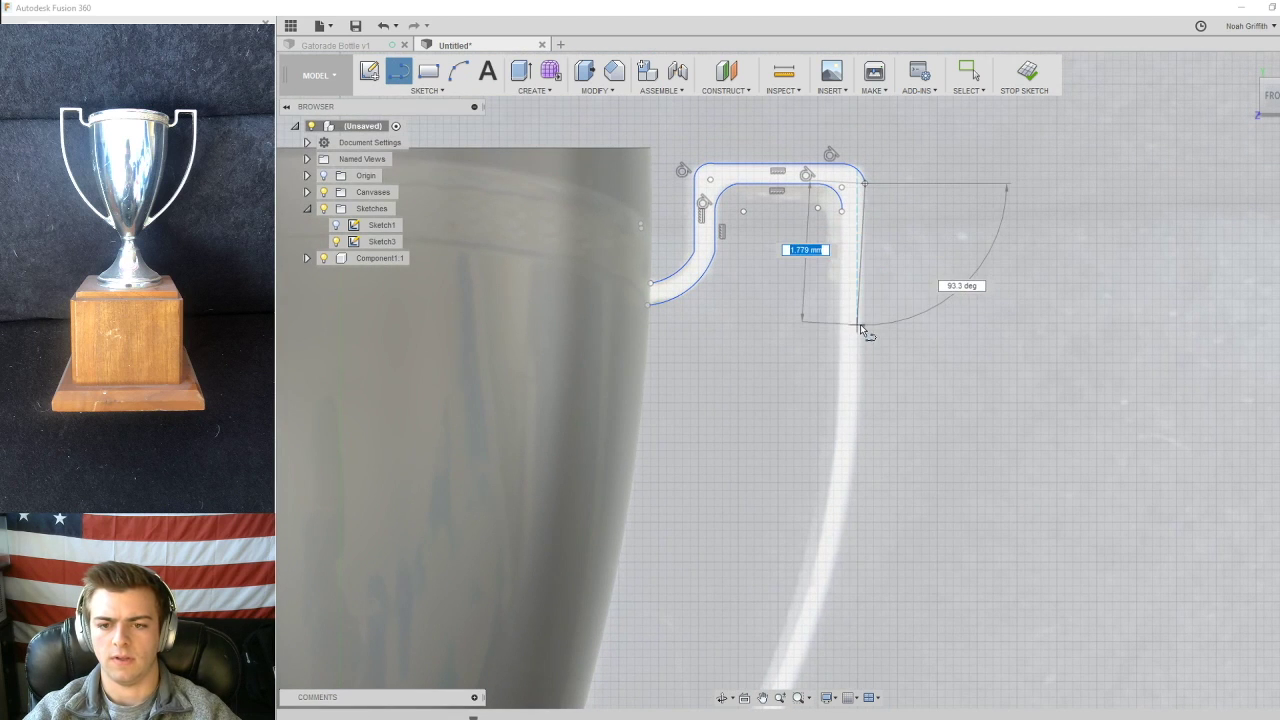
pyautogui.click(865, 323)
pyautogui.press('Escape')
pyautogui.press('Escape')
# - Sketch a matching vertical line down from the far inner corner arc, level with the outer line's lower end
pyautogui.press('l')
pyautogui.click(841, 212)
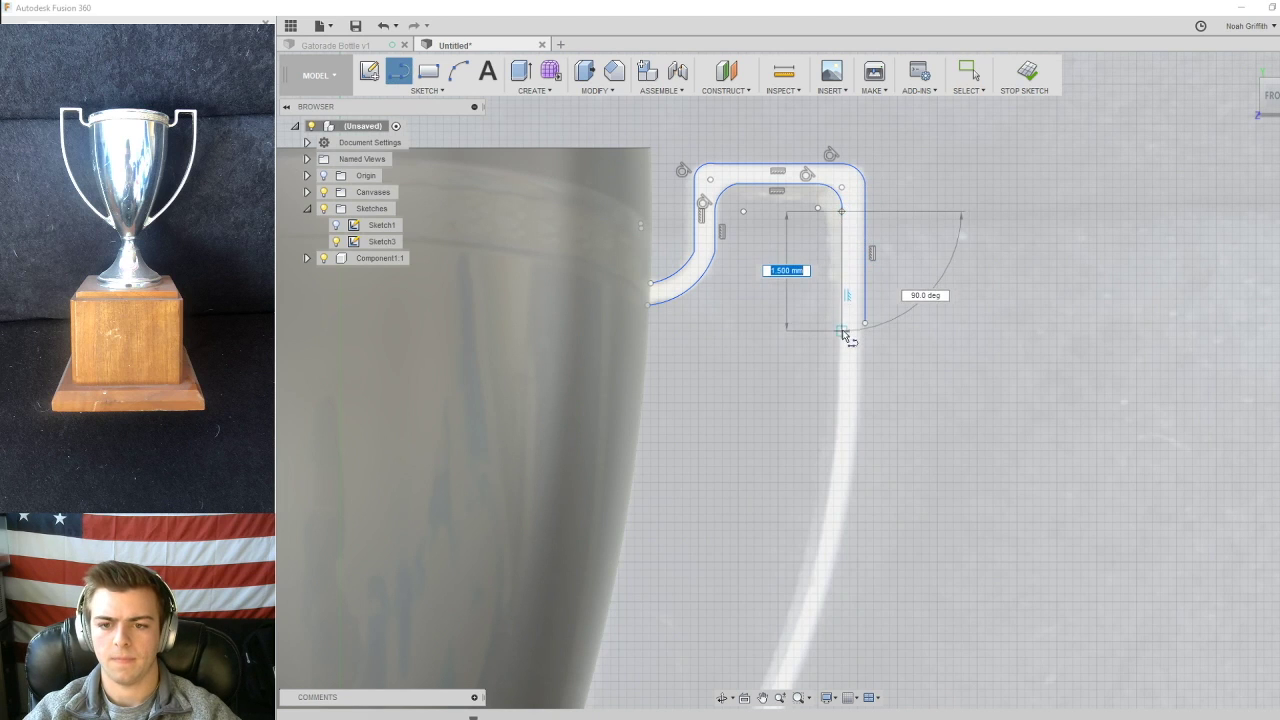
pyautogui.click(842, 323)
pyautogui.moveTo(928, 386); pyautogui.dragTo(947, 347, button='middle')
pyautogui.press('Escape')
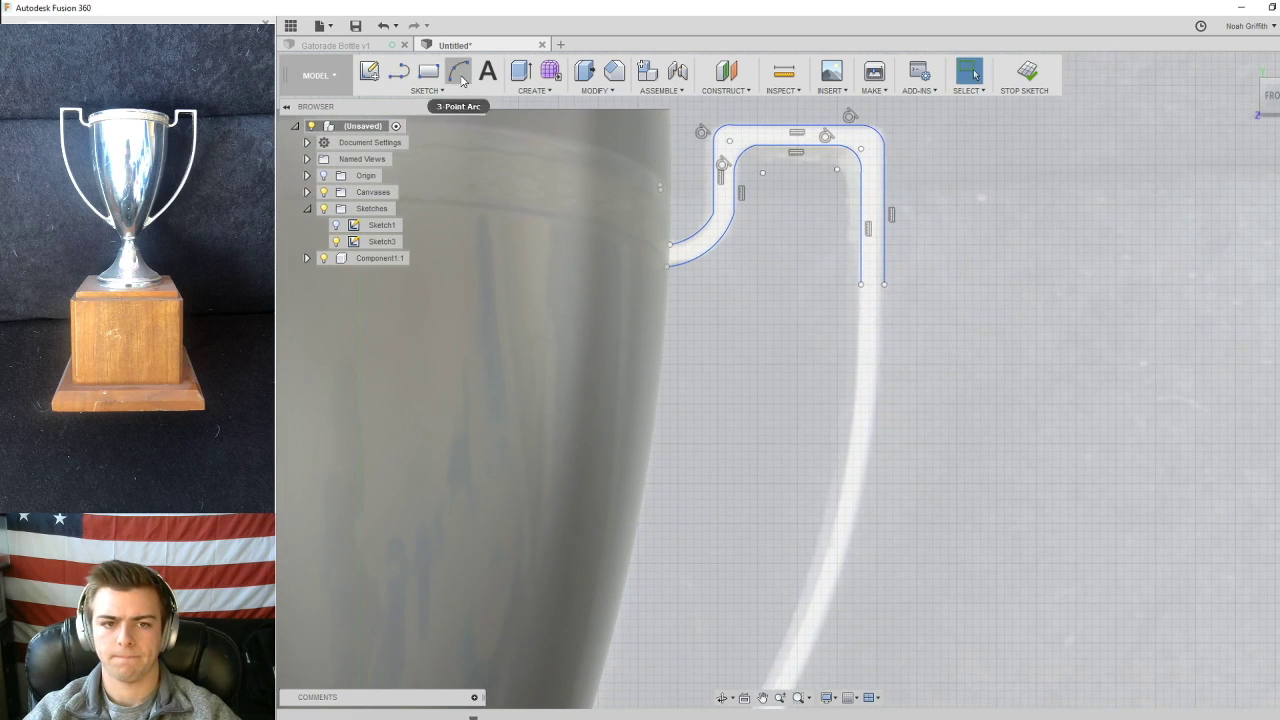
# - Trace the handle's long inner and outer curves with tangent three-point arcs from the vertical lines down to the lower attachment
pyautogui.click(458, 71)
pyautogui.scroll(-3, 905, 245)
pyautogui.click(900, 151)
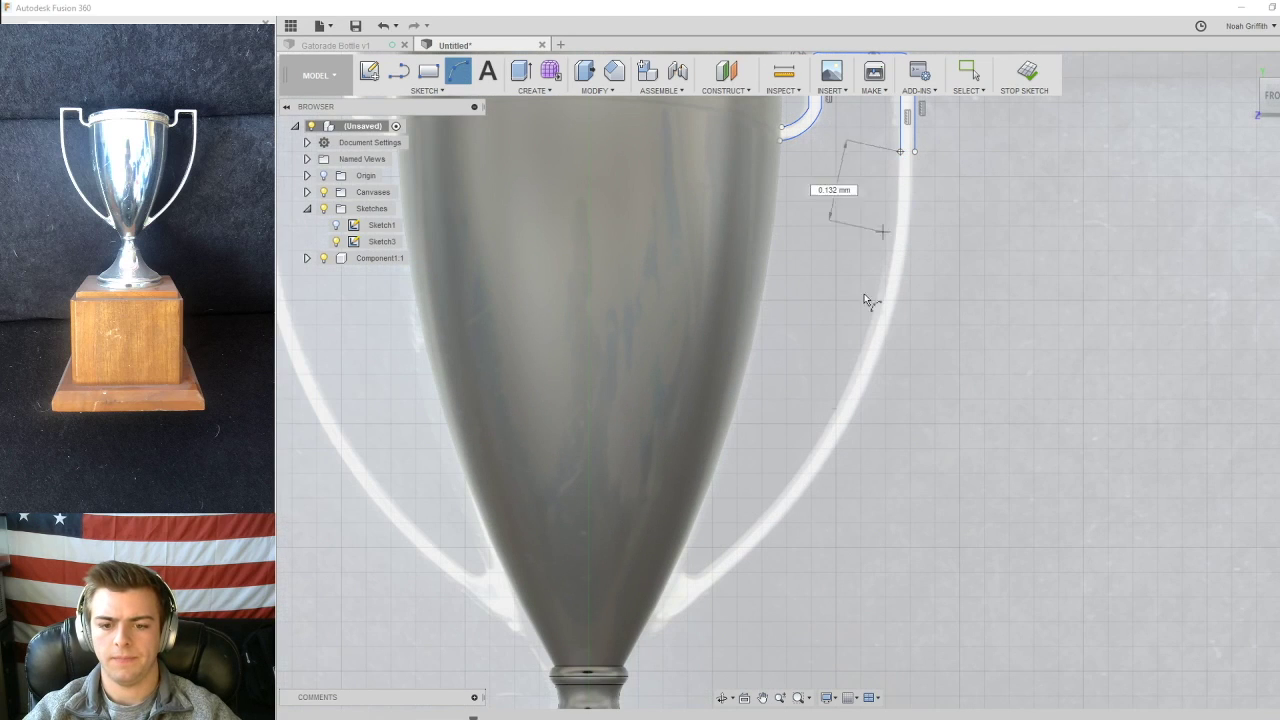
pyautogui.click(702, 578)
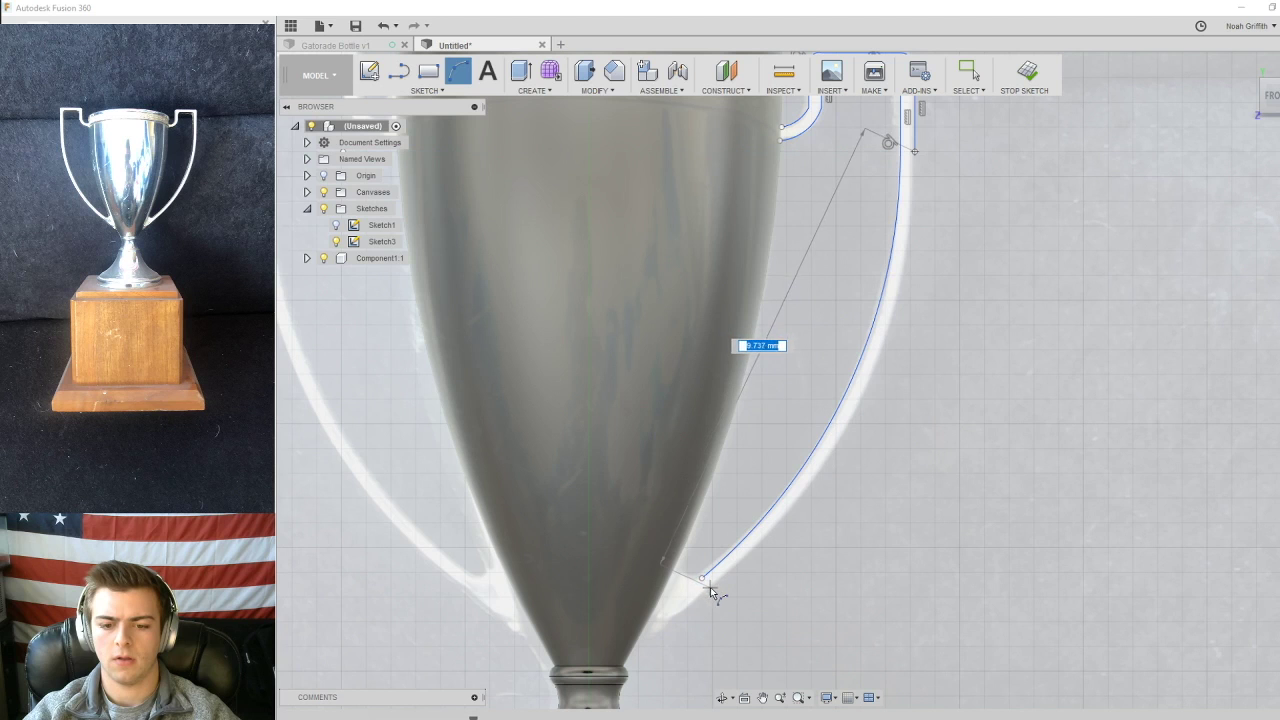
pyautogui.click(852, 395)
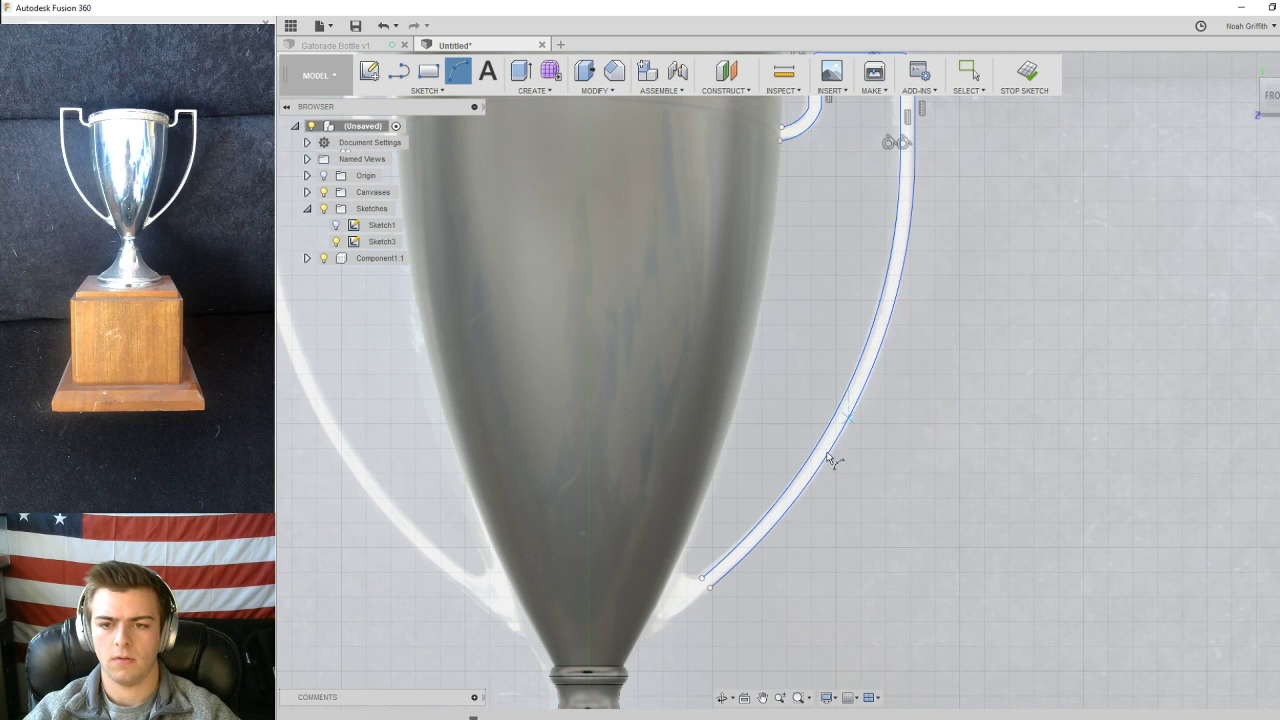
# - Sketch a concave three-point arc from the lower end of the handle's inner curve to the cup wall
pyautogui.scroll(-2, 771, 403)
pyautogui.scroll(6, 771, 423)
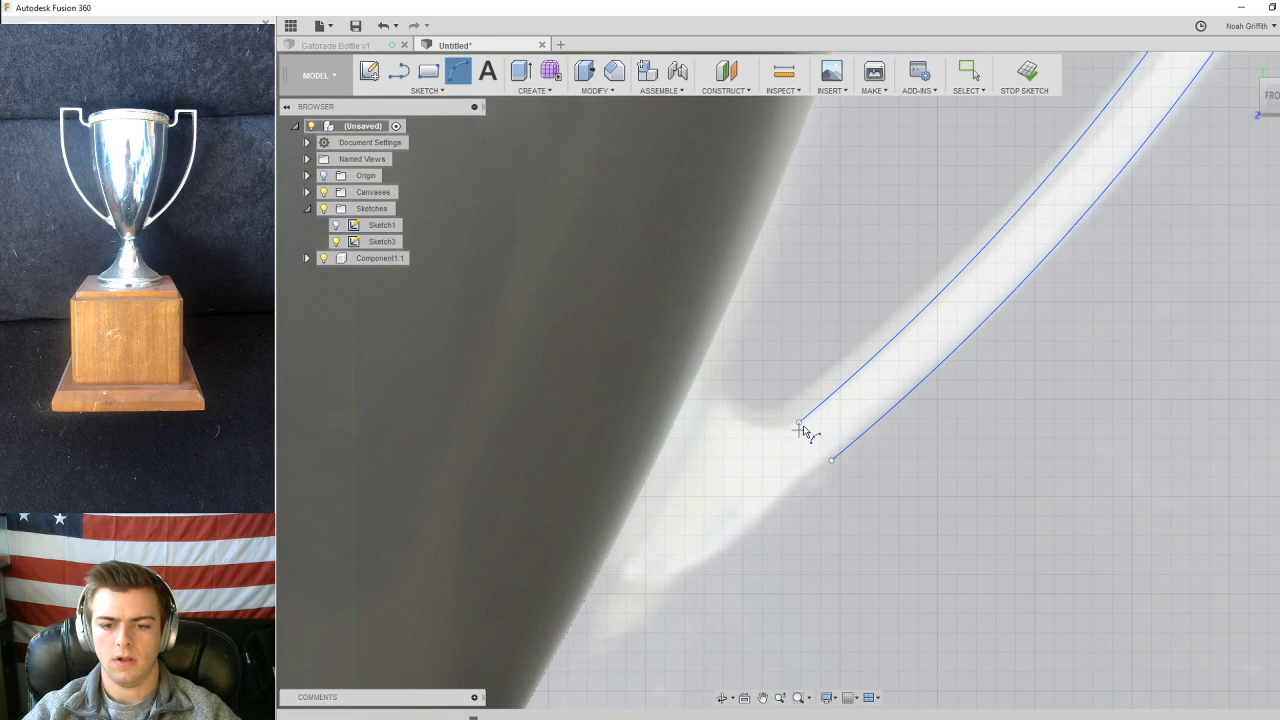
pyautogui.press('Escape')
pyautogui.click(454, 76)
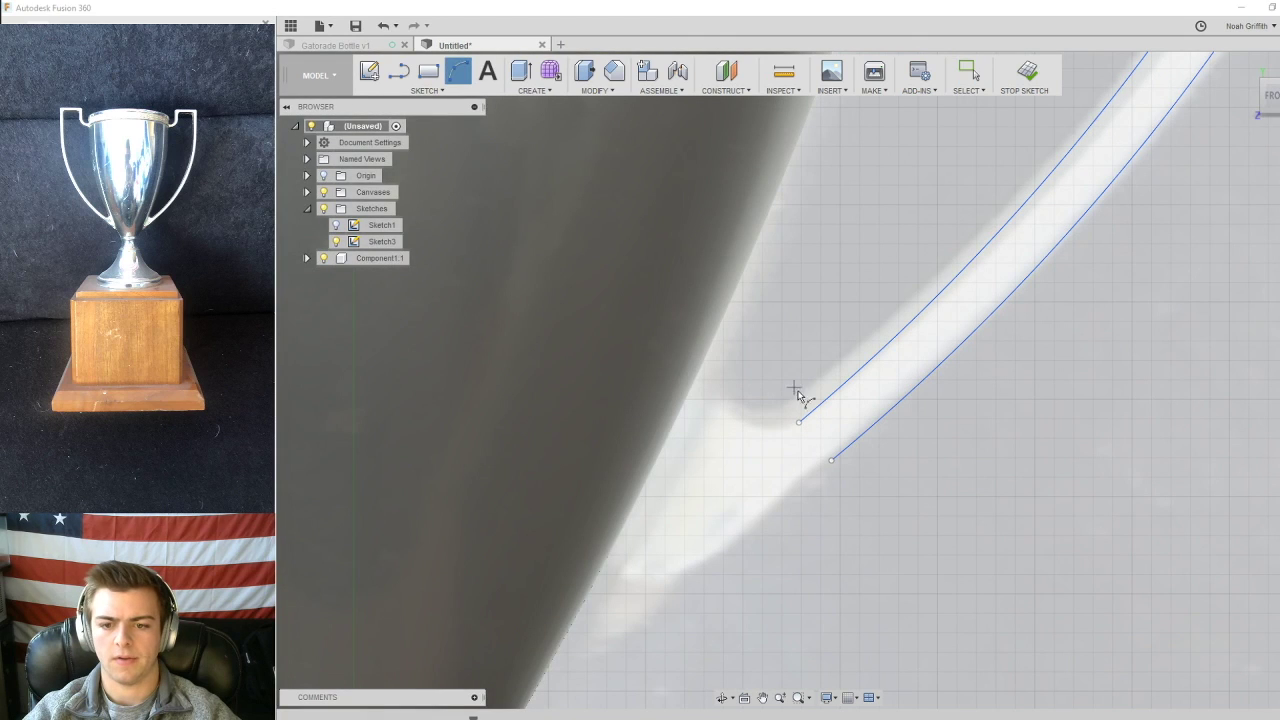
pyautogui.click(798, 422)
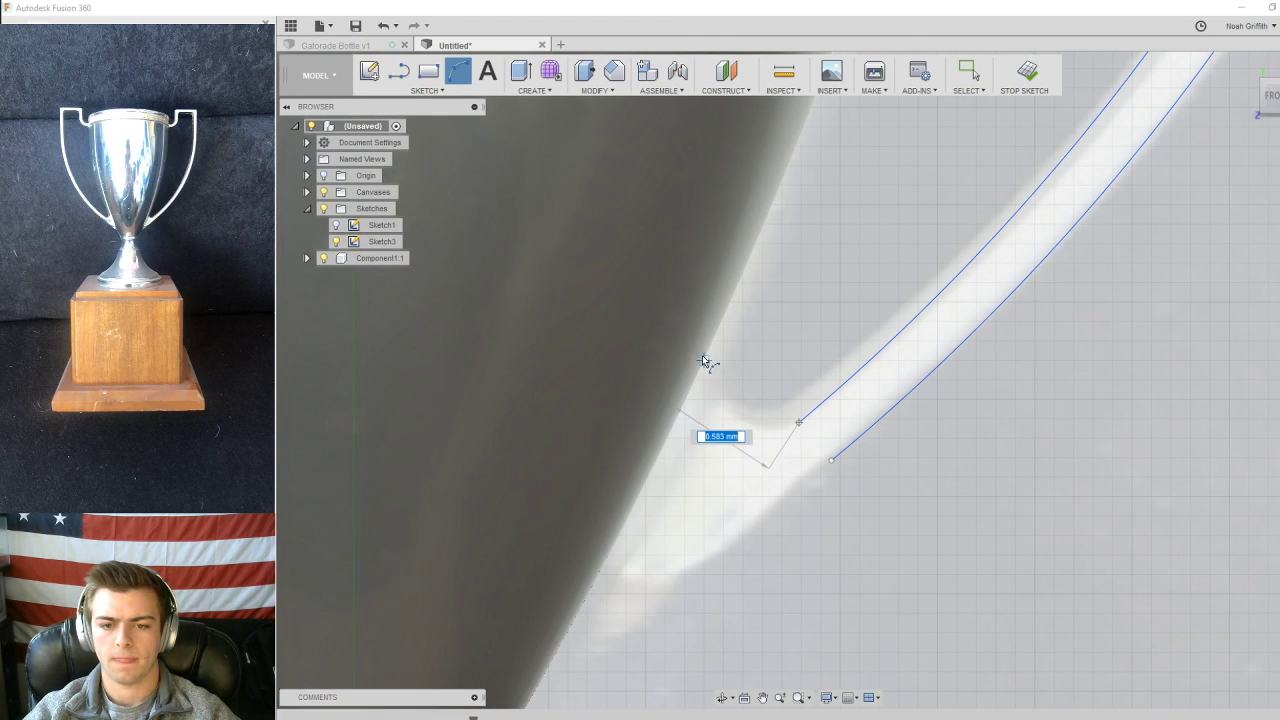
pyautogui.click(703, 360)
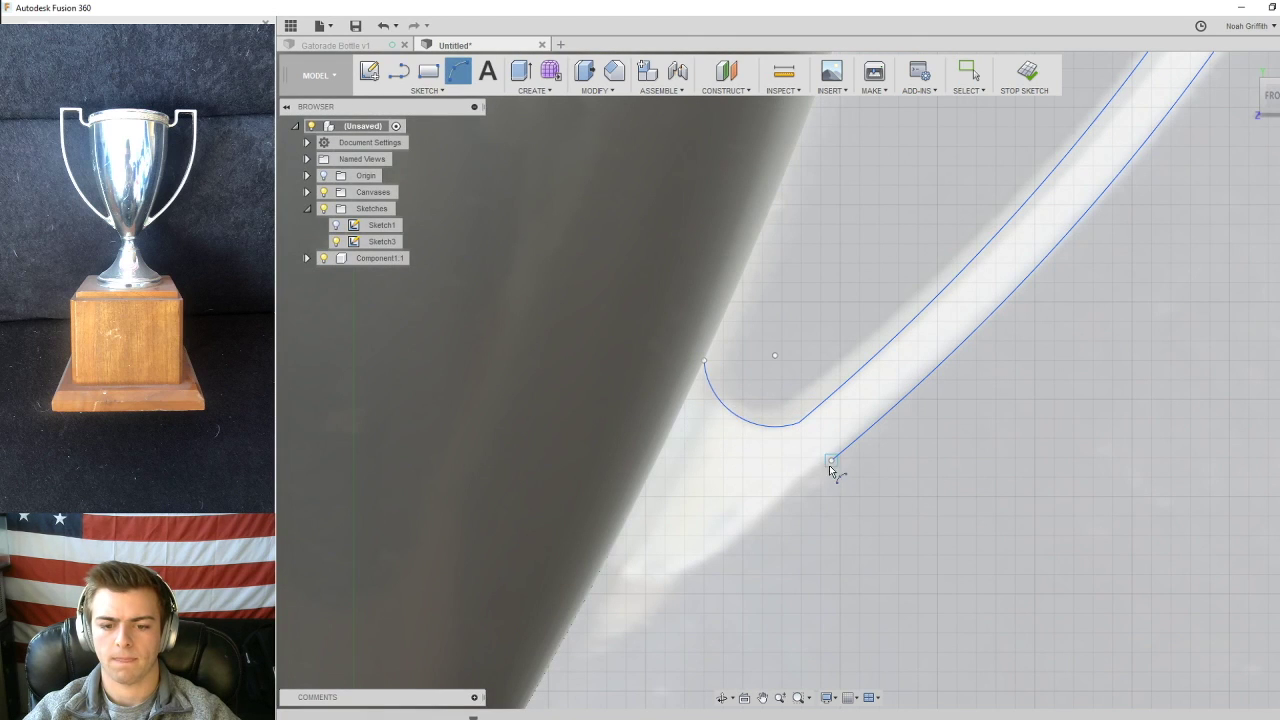
# - Sketch a three-point arc from the lower end of the handle's outer curve down to the cup wall
pyautogui.scroll(1, 677, 589)
pyautogui.moveTo(677, 589); pyautogui.dragTo(780, 431, button='middle')
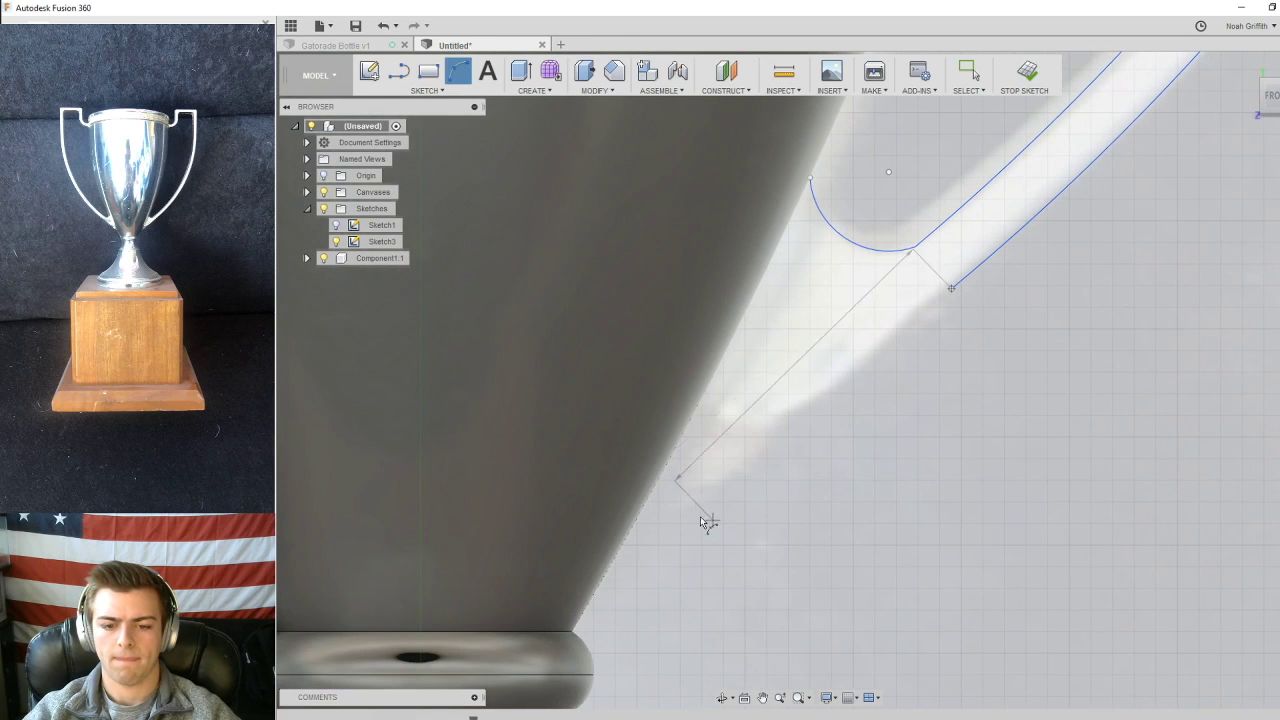
pyautogui.click(641, 503)
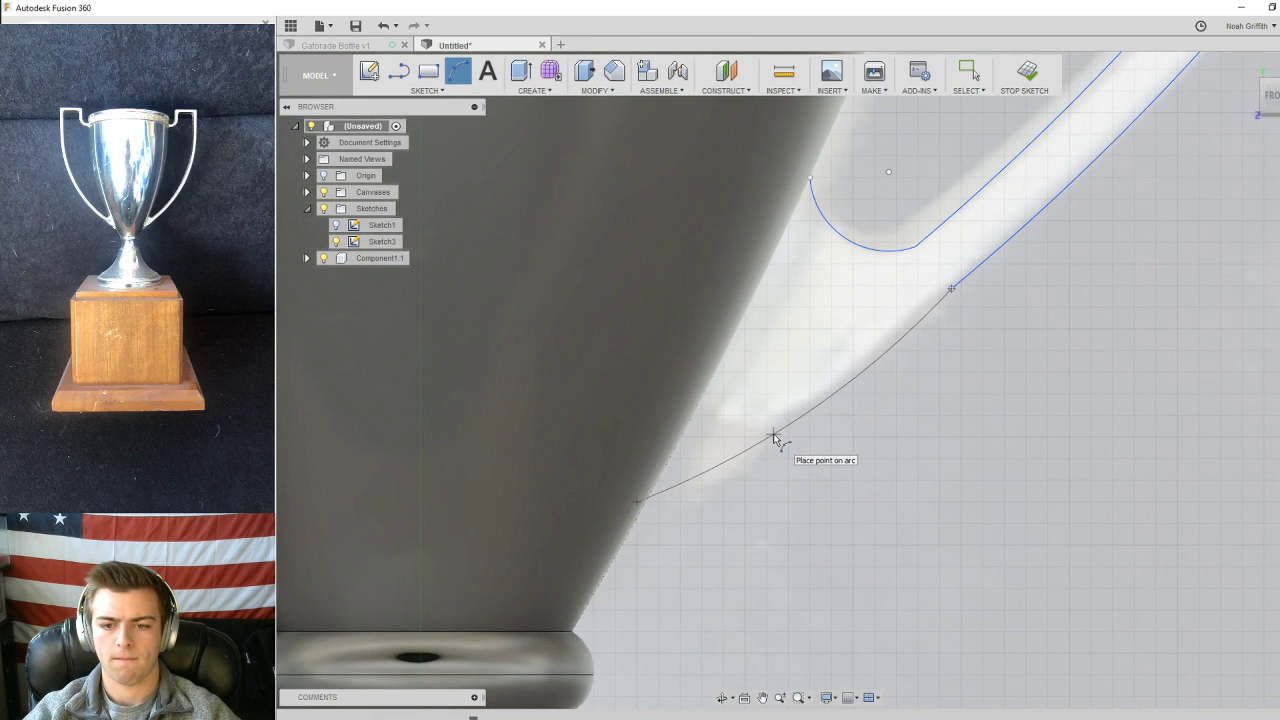
# - Close the handle outline at its upper attachment with a line joining the two arc ends at the cup wall
pyautogui.scroll(-3, 925, 363)
pyautogui.moveTo(1082, 236); pyautogui.dragTo(955, 380, button='middle')
pyautogui.press('l')
pyautogui.scroll(-2, 943, 256)
pyautogui.moveTo(962, 244); pyautogui.dragTo(820, 437, button='middle')
pyautogui.scroll(-3, 820, 437)
pyautogui.scroll(2, 759, 244)
pyautogui.press('l')
pyautogui.scroll(4, 688, 371)
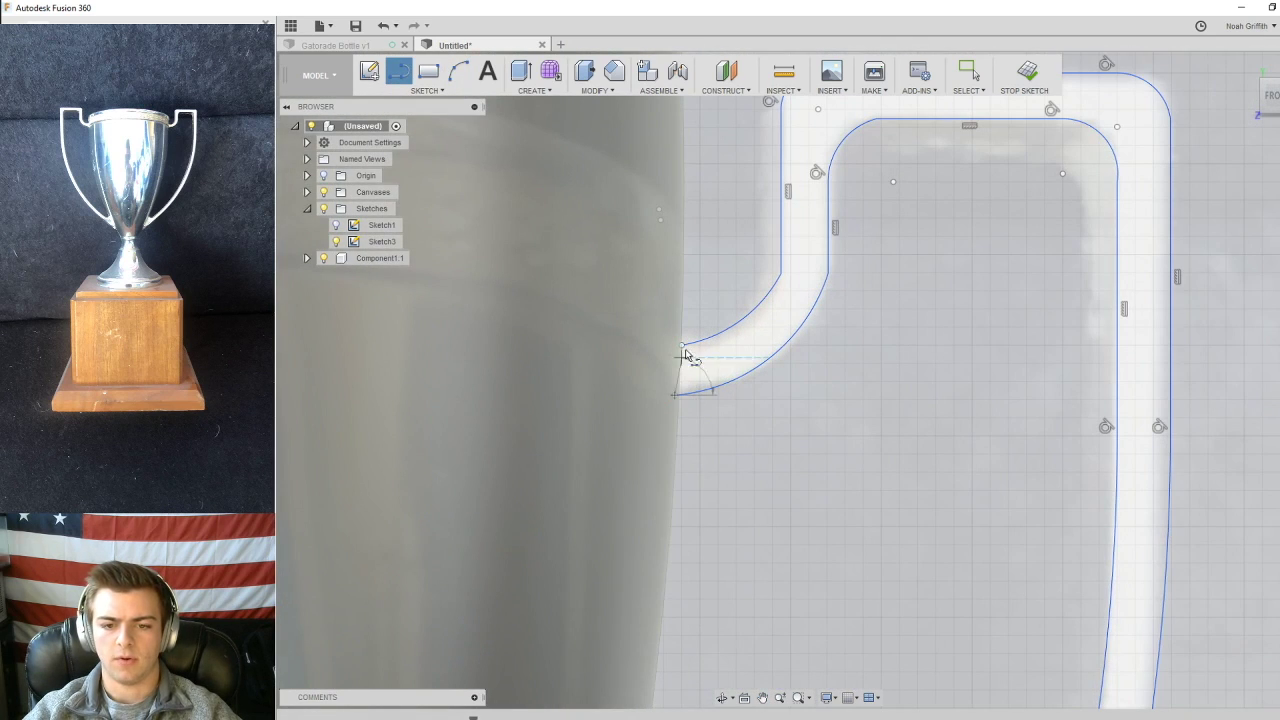
pyautogui.click(683, 347)
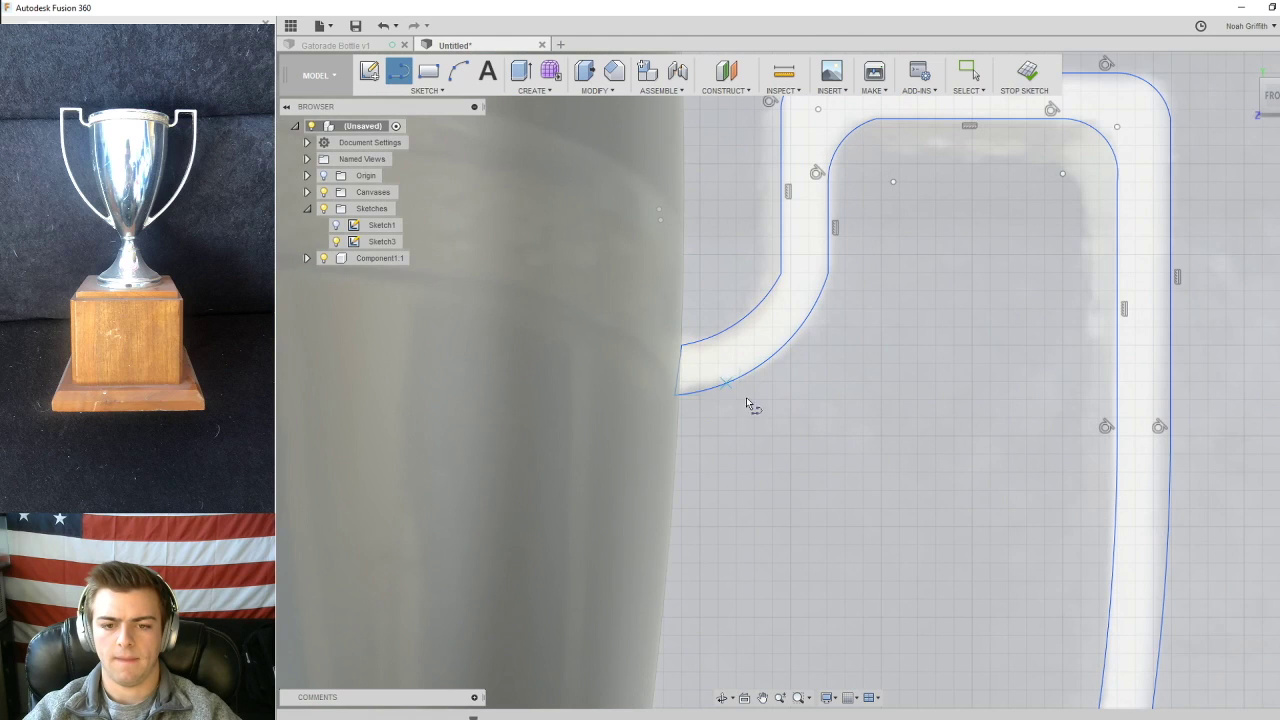
# - Close the handle outline at its lower attachment with a line along the cup wall and finish the sketch
pyautogui.scroll(-5, 746, 402)
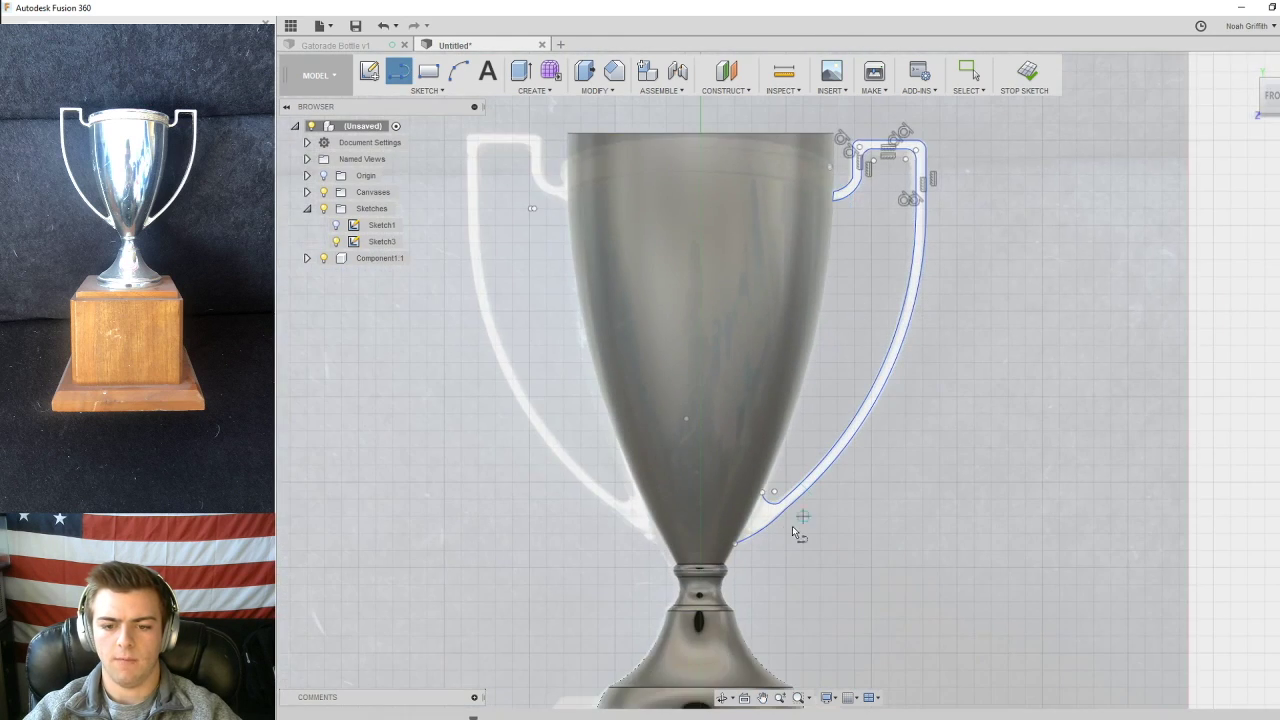
pyautogui.scroll(4, 792, 535)
pyautogui.click(660, 559)
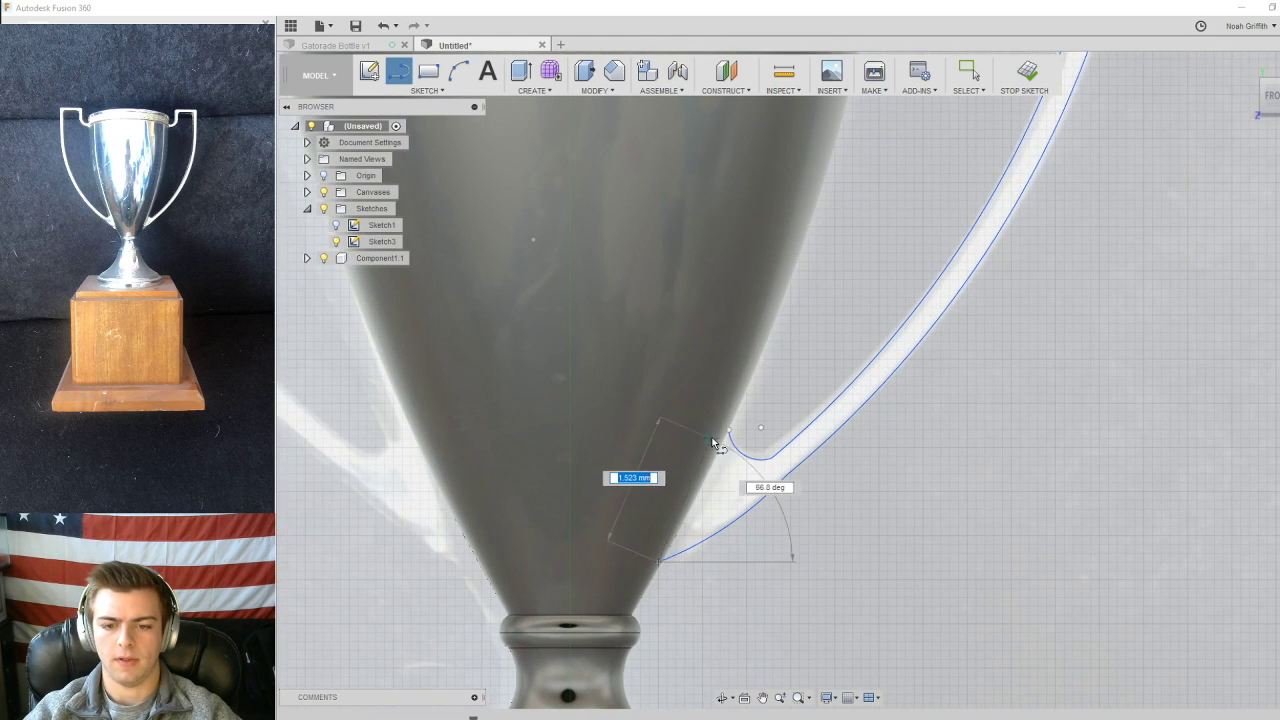
pyautogui.press('Escape')
pyautogui.scroll(-4, 910, 224)
pyautogui.keyDown('shift'); pyautogui.moveTo(919, 224); pyautogui.dragTo(775, 470, button='middle'); pyautogui.keyUp('shift')
pyautogui.scroll(-1, 778, 398)
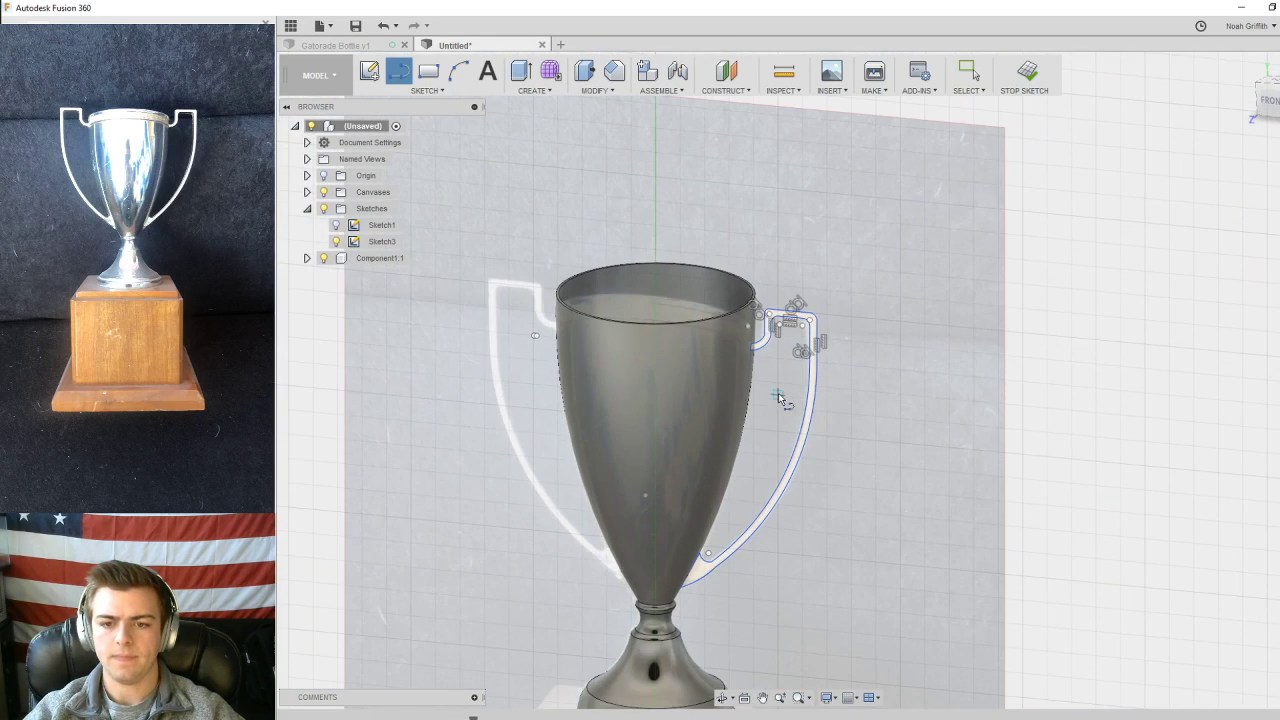
pyautogui.click(1025, 85)
# - Set up a symmetric extrusion of the handle profile at about 1.5 mm, using the Join operation
pyautogui.moveTo(849, 400)
pyautogui.keyDown('shift'); pyautogui.mouseDown(button='middle')
pyautogui.moveTo(883, 337)
pyautogui.moveTo(760, 334)
pyautogui.moveTo(815, 348)
pyautogui.mouseUp(button='middle'); pyautogui.keyUp('shift')
pyautogui.scroll(5, 860, 349)
pyautogui.moveTo(815, 348); pyautogui.dragTo(894, 297)
pyautogui.click(968, 71)
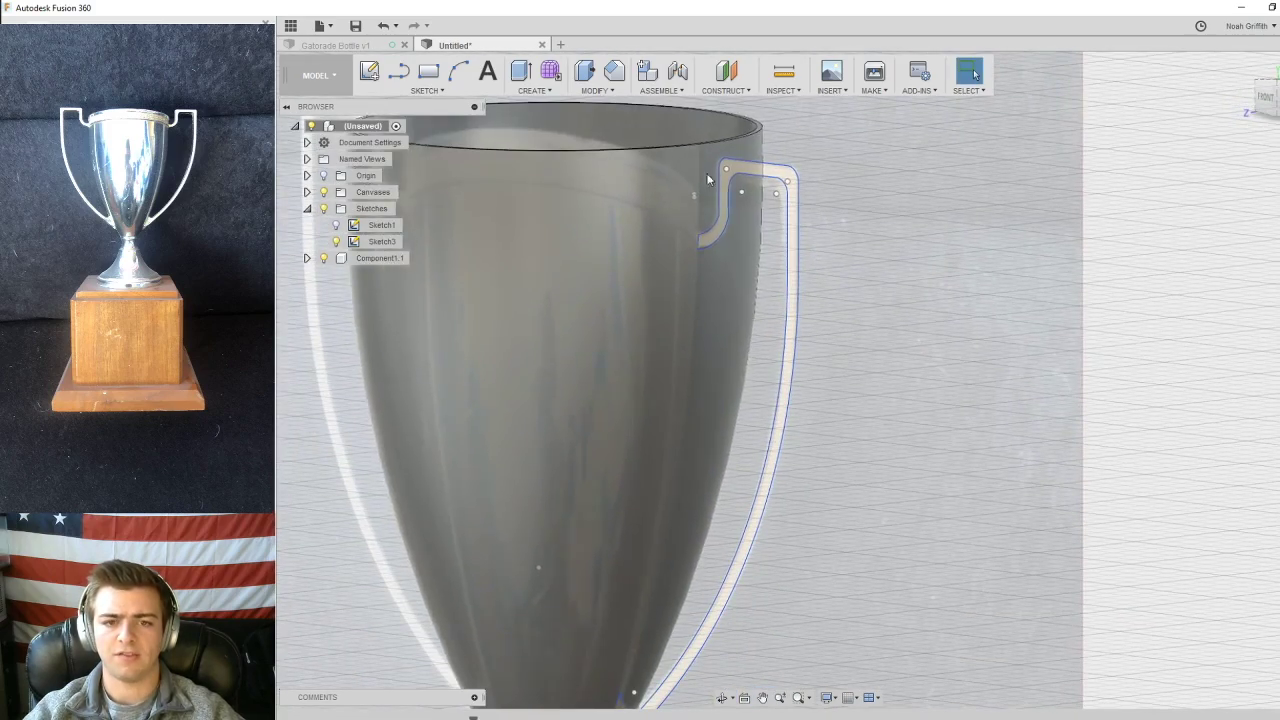
pyautogui.click(519, 80)
pyautogui.click(797, 243)
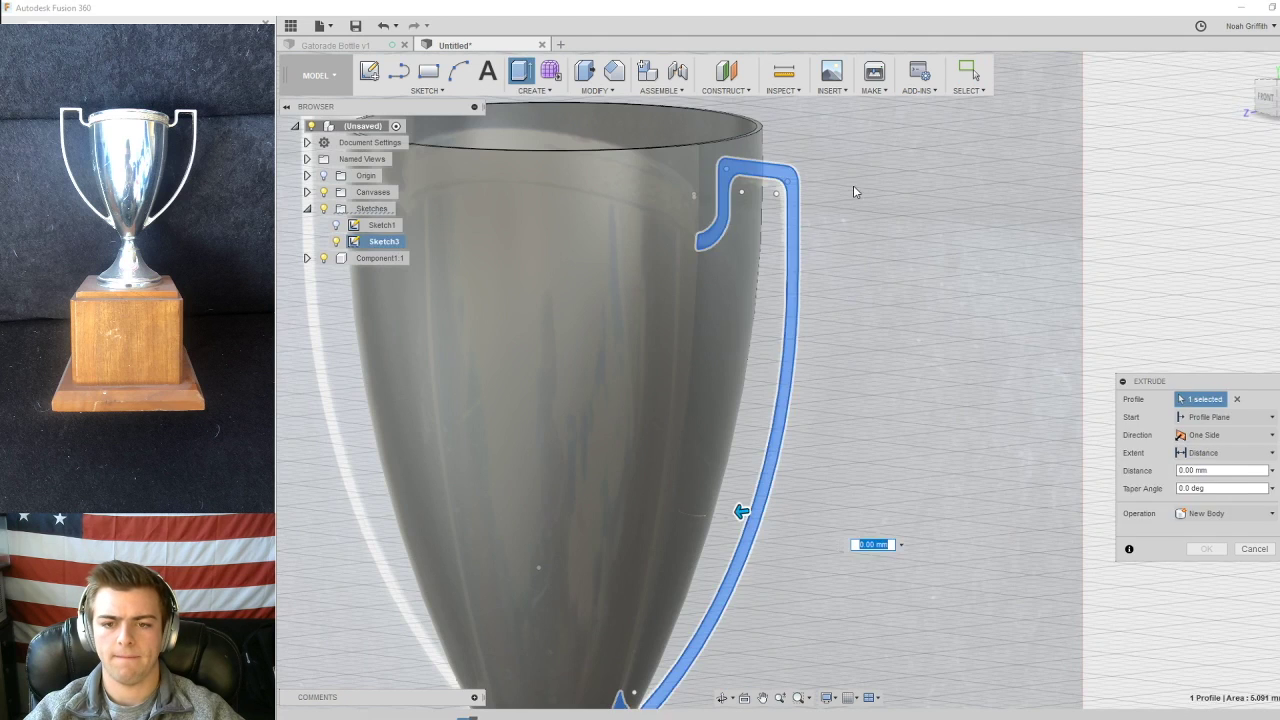
pyautogui.keyDown('shift'); pyautogui.moveTo(840, 200); pyautogui.dragTo(824, 190, button='middle'); pyautogui.keyUp('shift')
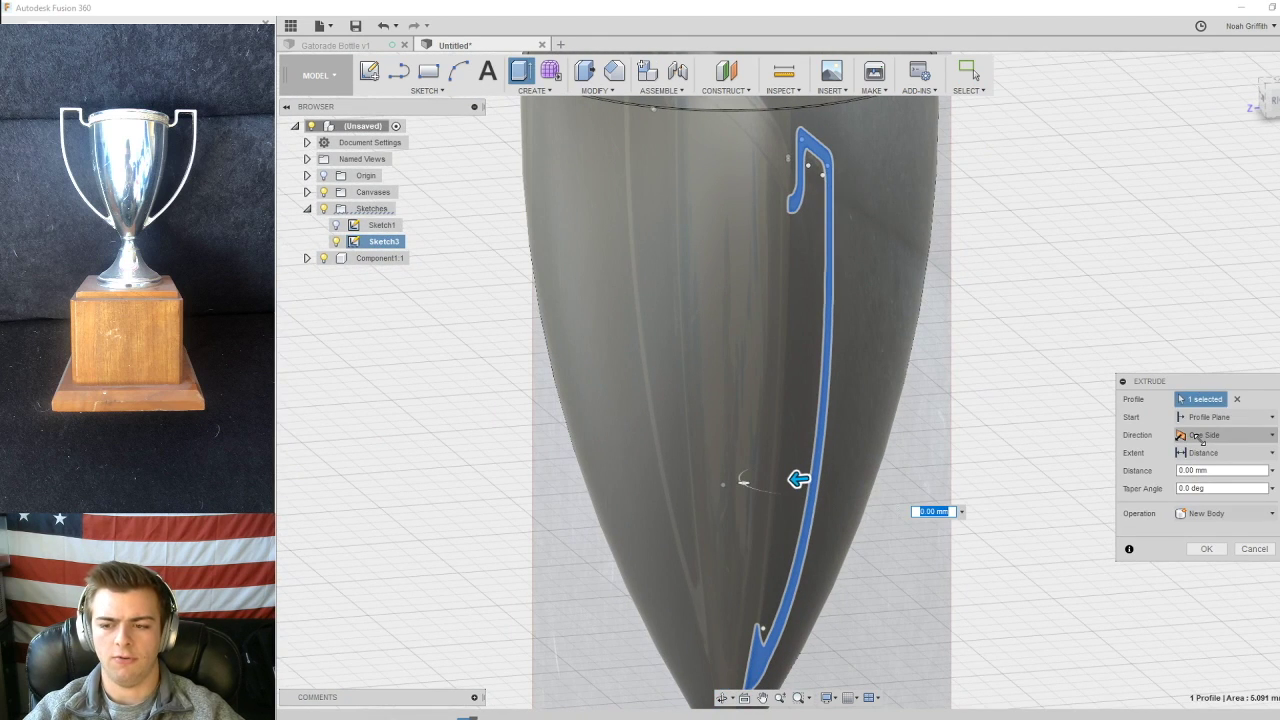
pyautogui.click(1203, 437)
pyautogui.click(1215, 487)
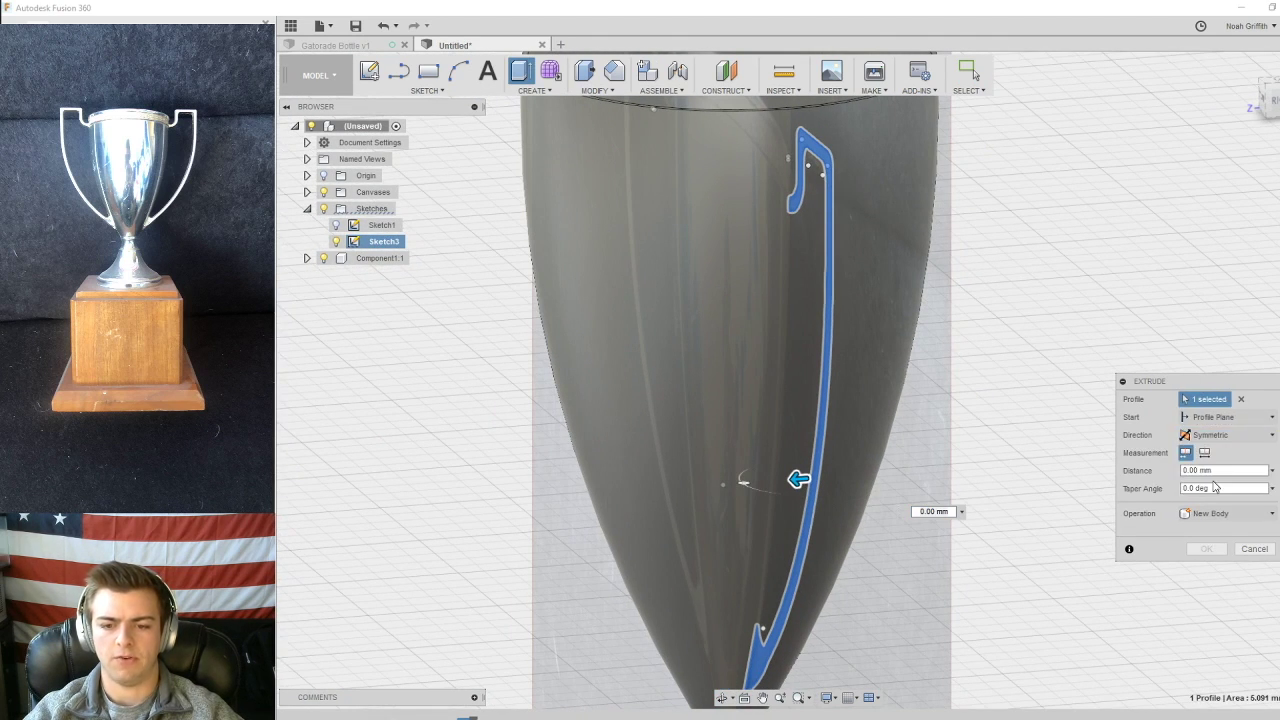
pyautogui.moveTo(805, 479); pyautogui.dragTo(726, 485)
pyautogui.click(1198, 511)
pyautogui.click(1197, 525)
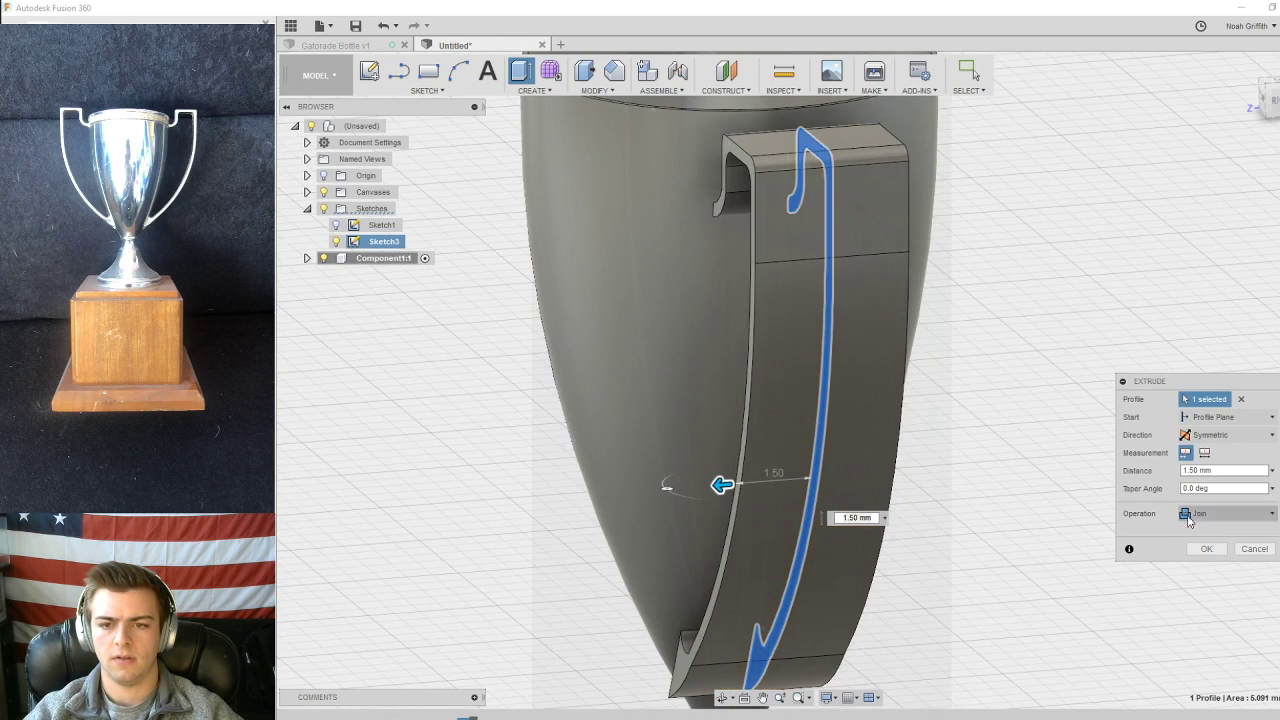
# - Try the handle extrusion as one-sided at about 4 mm and as two-sided, and return its direction to symmetric
pyautogui.click(1210, 435)
pyautogui.click(1210, 451)
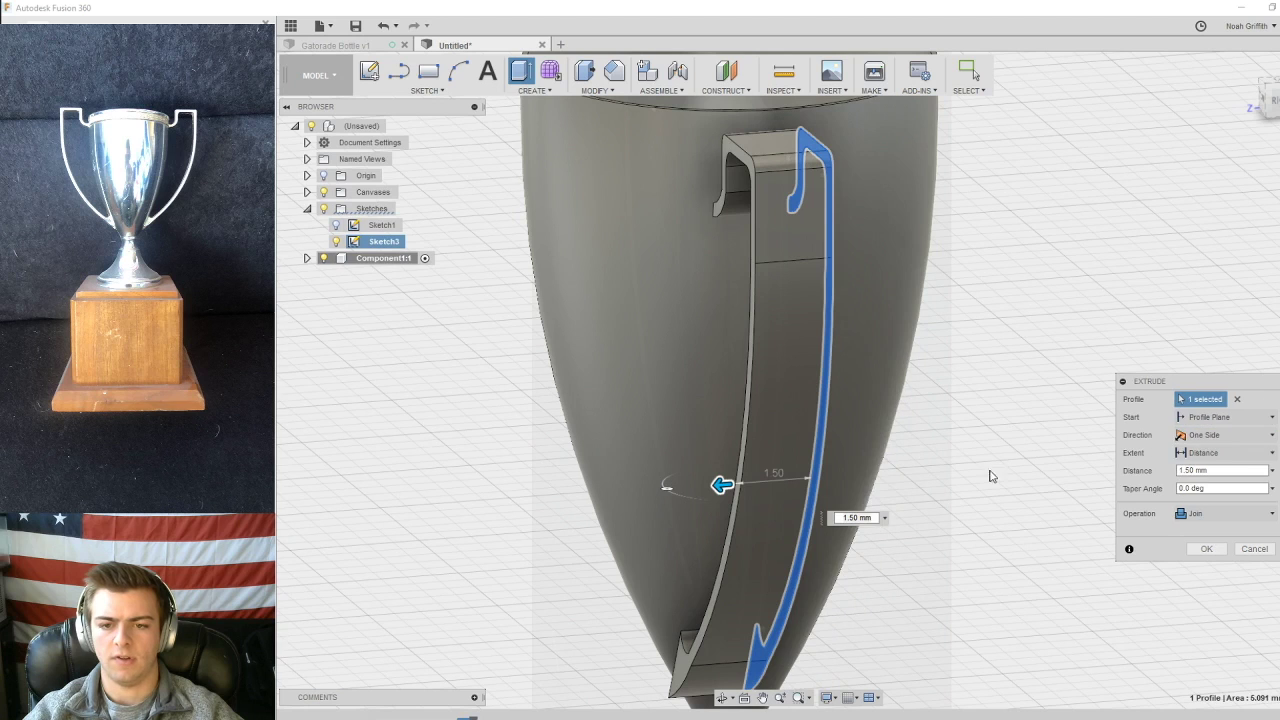
pyautogui.moveTo(735, 484); pyautogui.dragTo(595, 493)
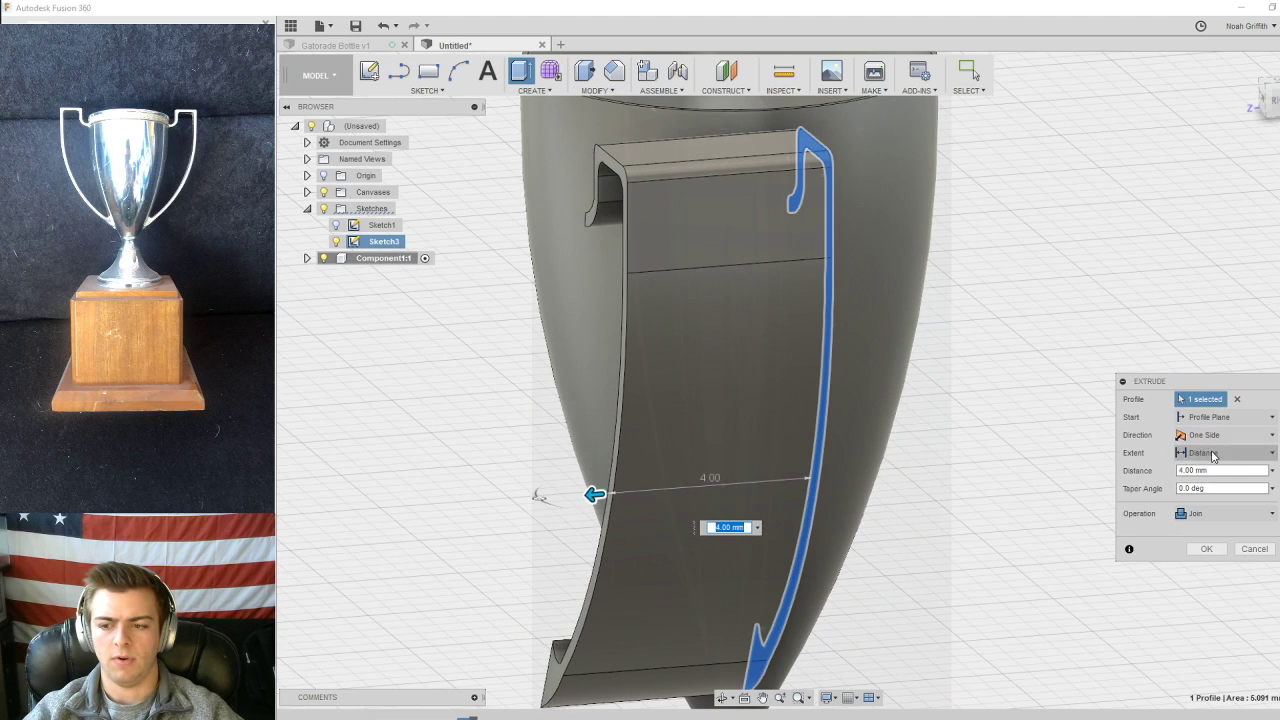
pyautogui.click(1225, 435)
pyautogui.click(1222, 469)
pyautogui.click(1227, 436)
pyautogui.click(1208, 486)
# - Set the handle's symmetric extrusion distance to 0.2 mm and complete the extrusion
pyautogui.moveTo(595, 494); pyautogui.dragTo(770, 482)
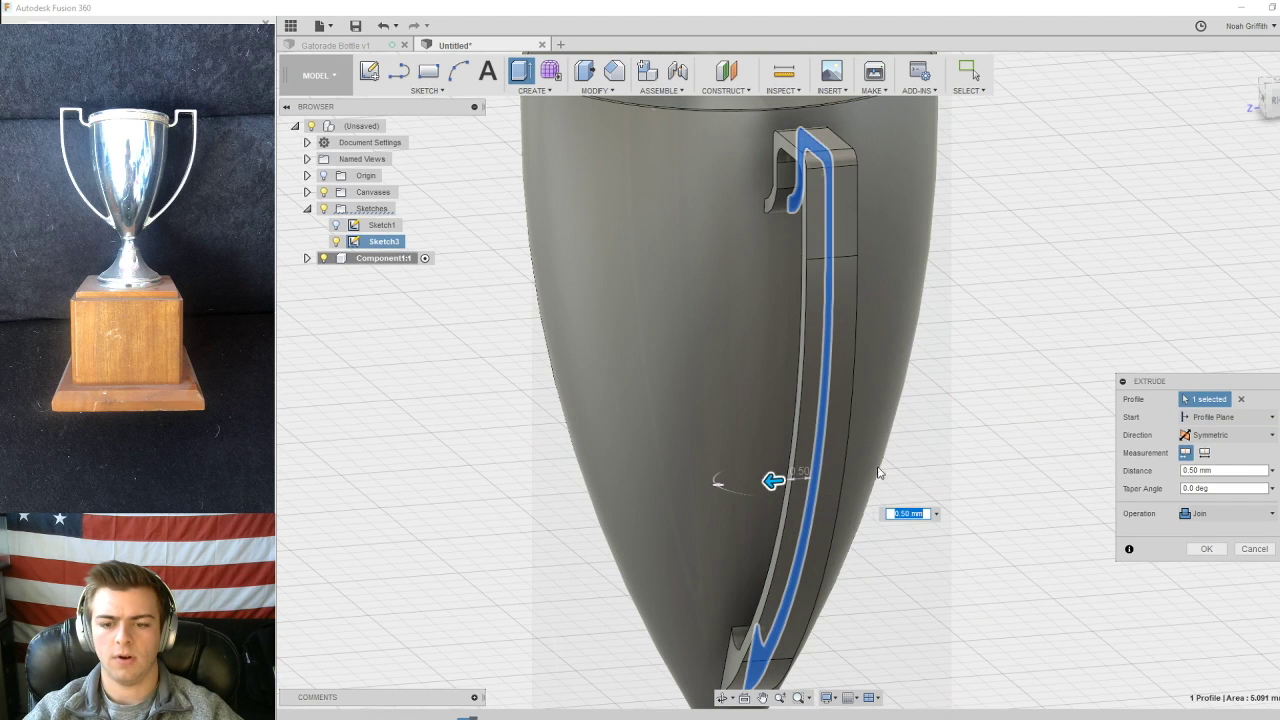
pyautogui.write('0.2')
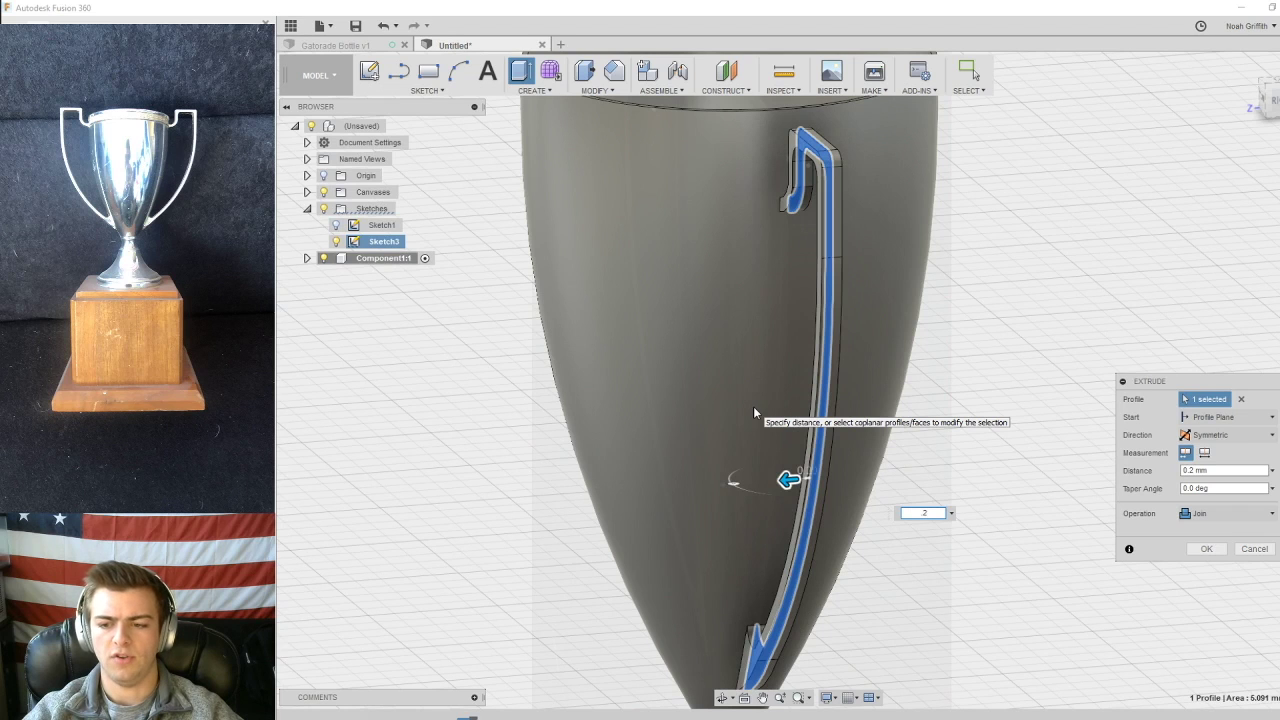
pyautogui.click(1208, 553)
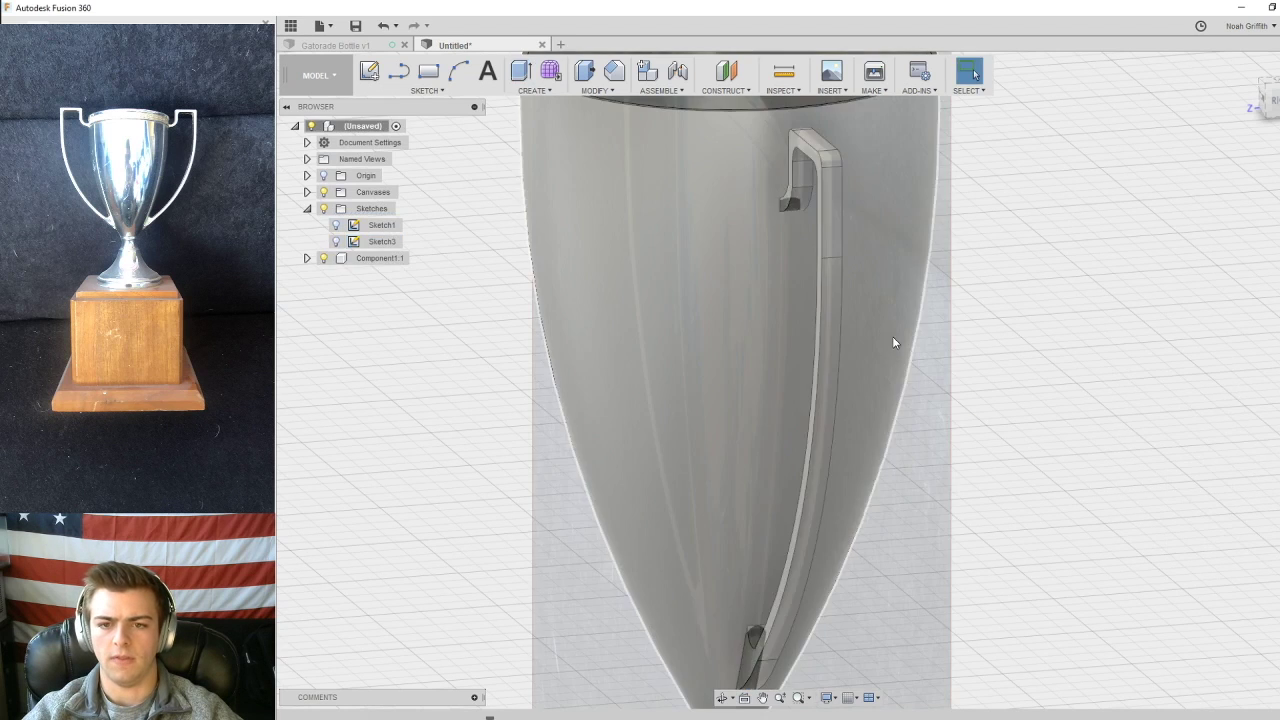
# - Try to fillet the outer edge along the top of the handle with a radius of about 0.15 mm
pyautogui.keyDown('shift'); pyautogui.moveTo(892, 336); pyautogui.dragTo(941, 337, button='middle'); pyautogui.keyUp('shift')
pyautogui.moveTo(816, 394); pyautogui.dragTo(926, 298, button='middle')
pyautogui.scroll(-1, 926, 298)
pyautogui.keyDown('shift'); pyautogui.moveTo(797, 427); pyautogui.dragTo(758, 409, button='middle'); pyautogui.keyUp('shift')
pyautogui.scroll(6, 826, 289)
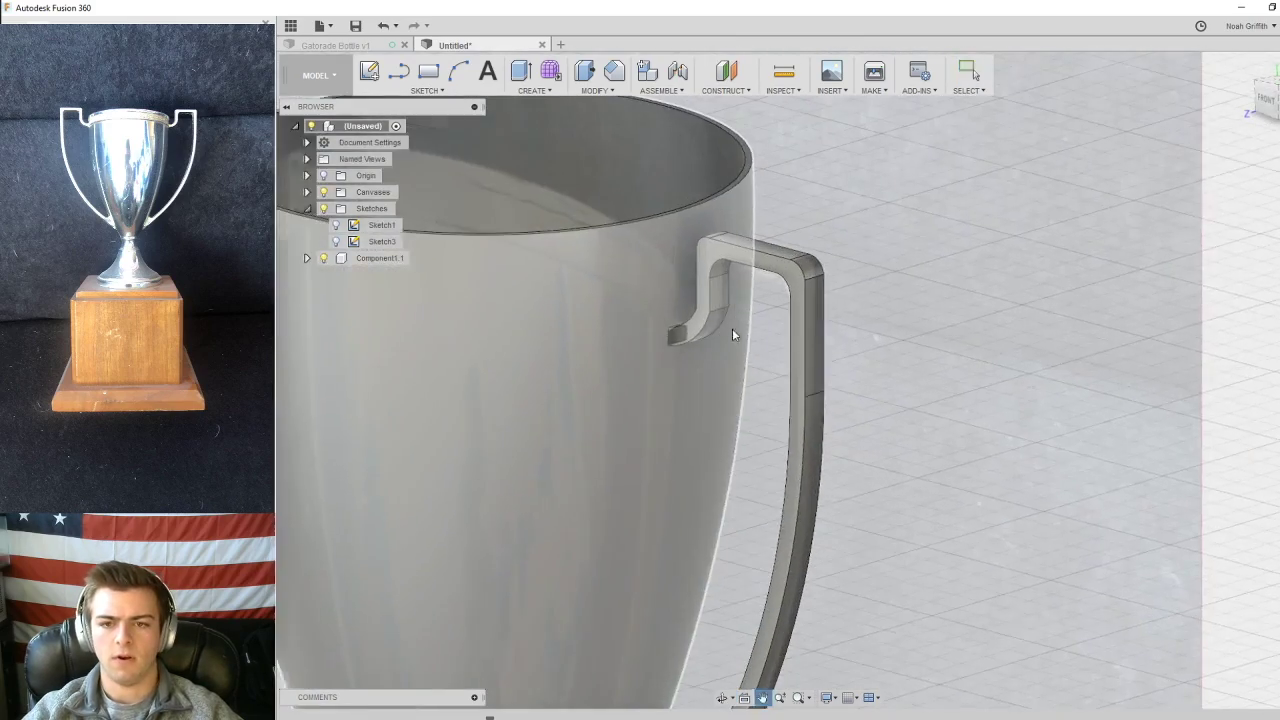
pyautogui.press('f')
pyautogui.click(766, 250)
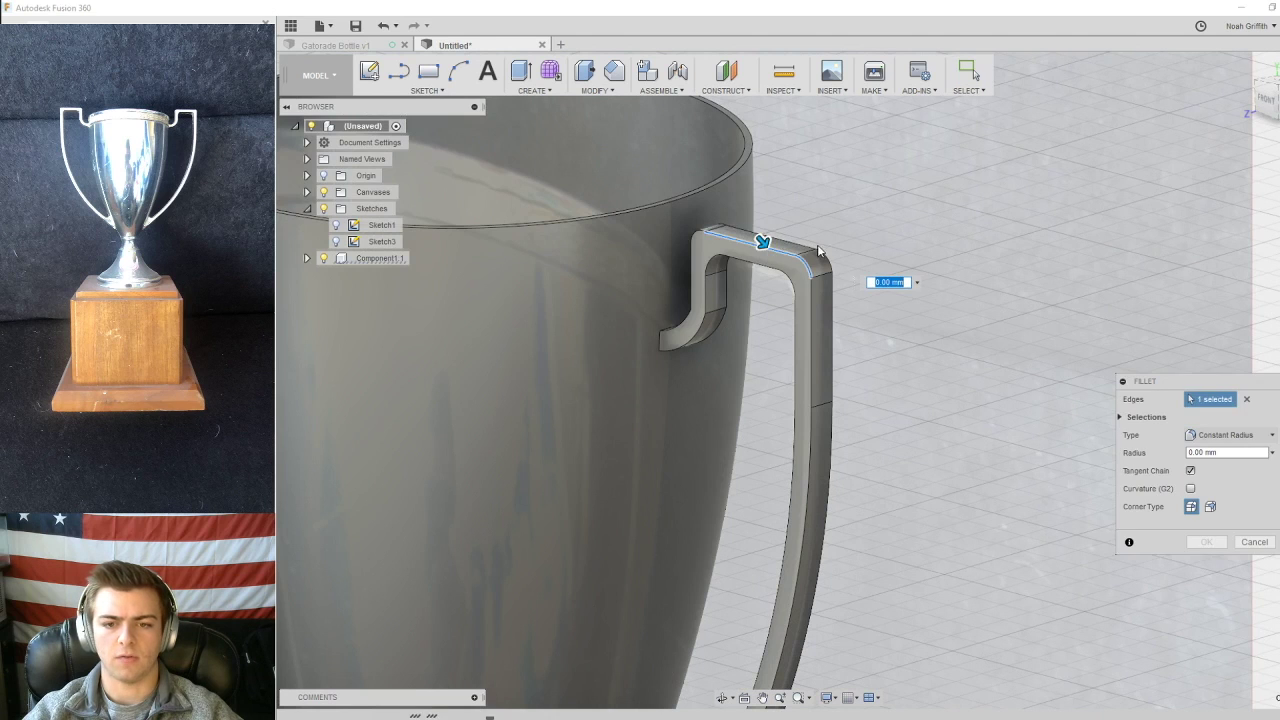
pyautogui.scroll(3, 791, 246)
pyautogui.moveTo(698, 265); pyautogui.dragTo(686, 262)
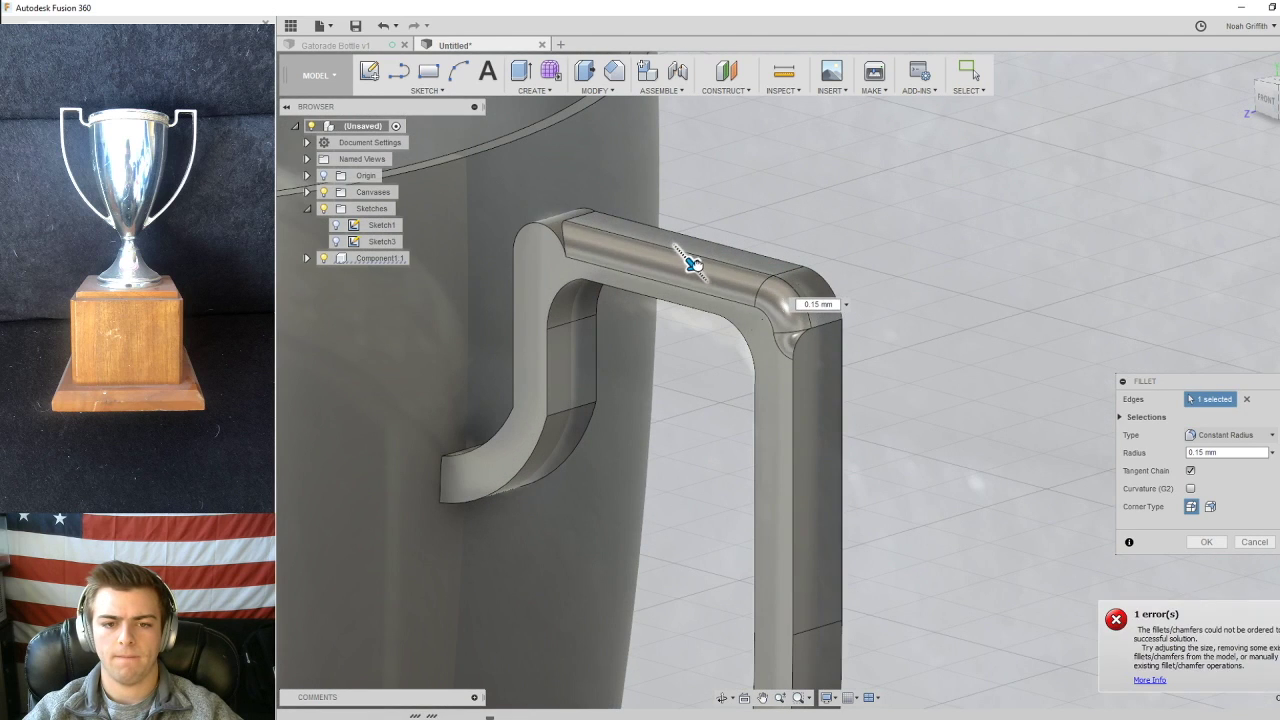
pyautogui.press('Escape')
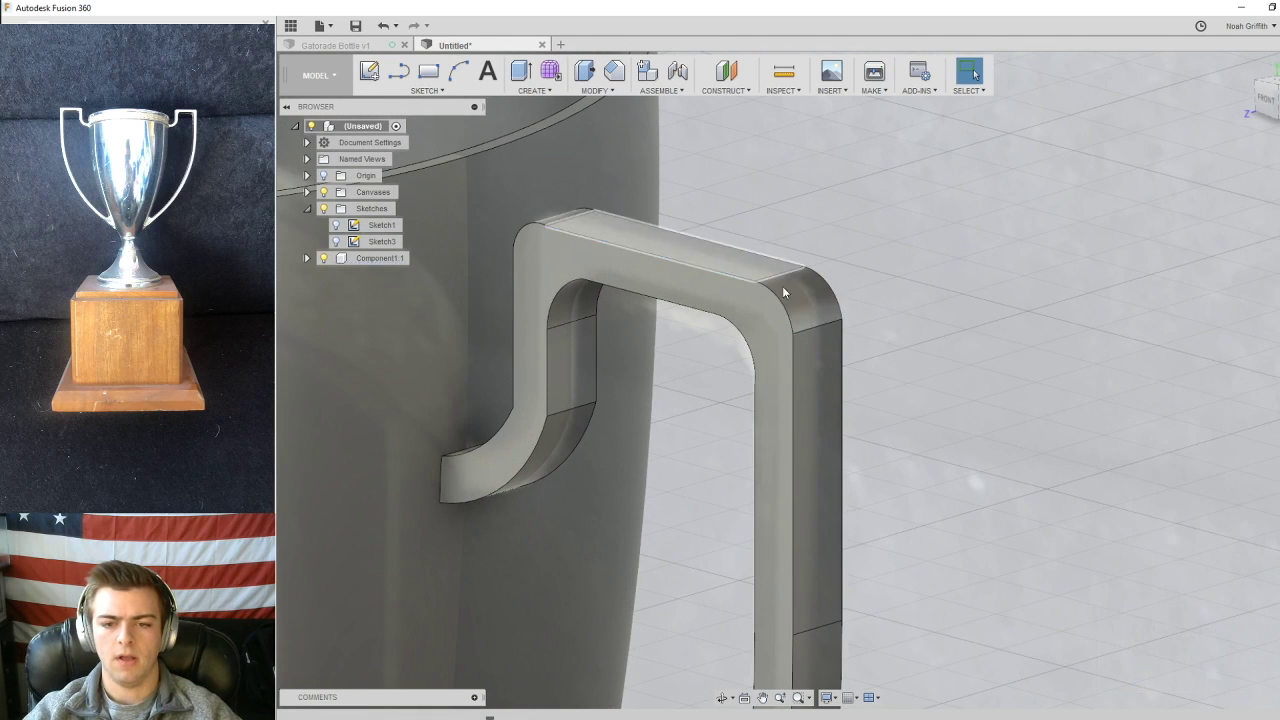
# - Edit the handle's extrusion so that its operation is New Body instead of Join
pyautogui.scroll(-7, 859, 376)
pyautogui.moveTo(893, 471); pyautogui.dragTo(949, 263, button='middle')
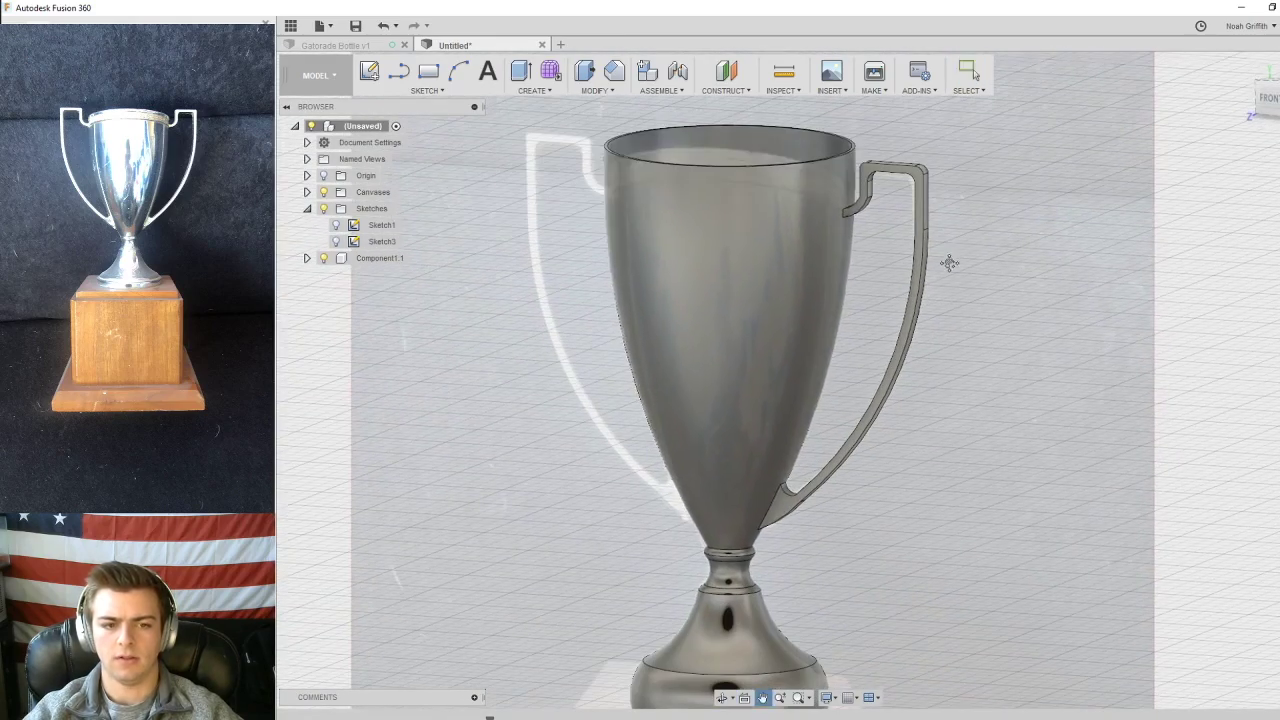
pyautogui.click(308, 208)
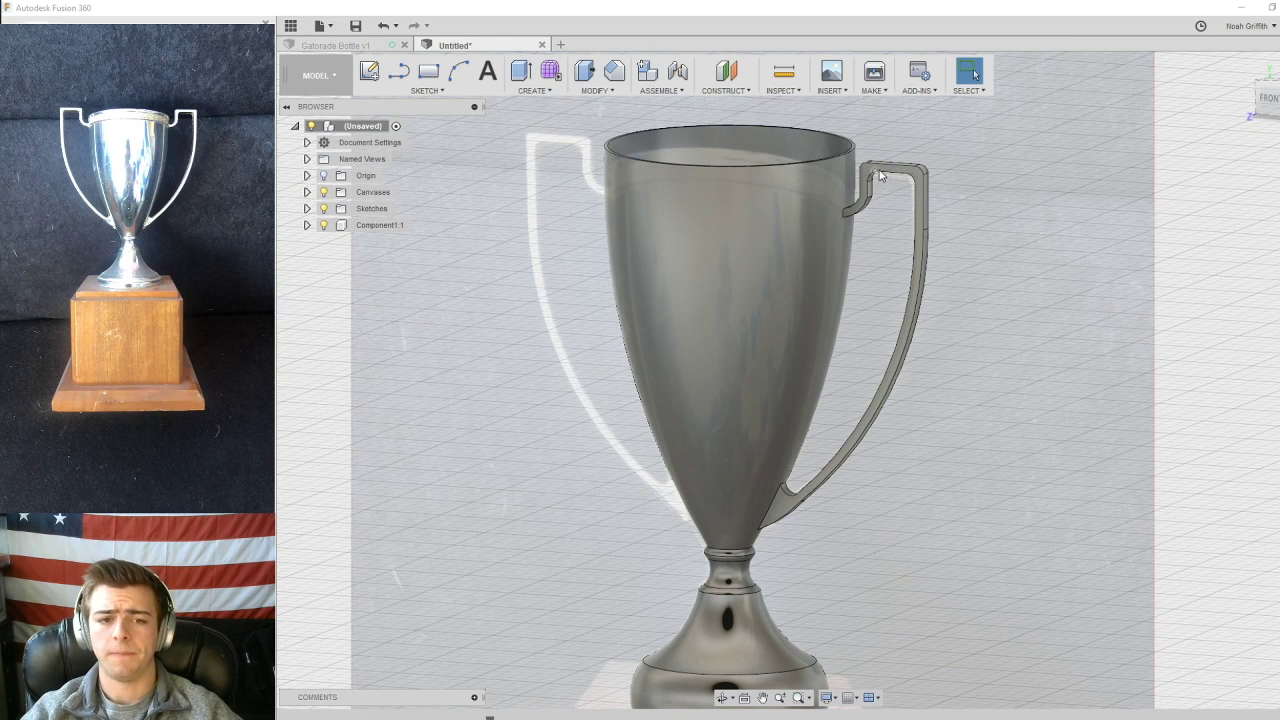
pyautogui.rightClick(480, 716)
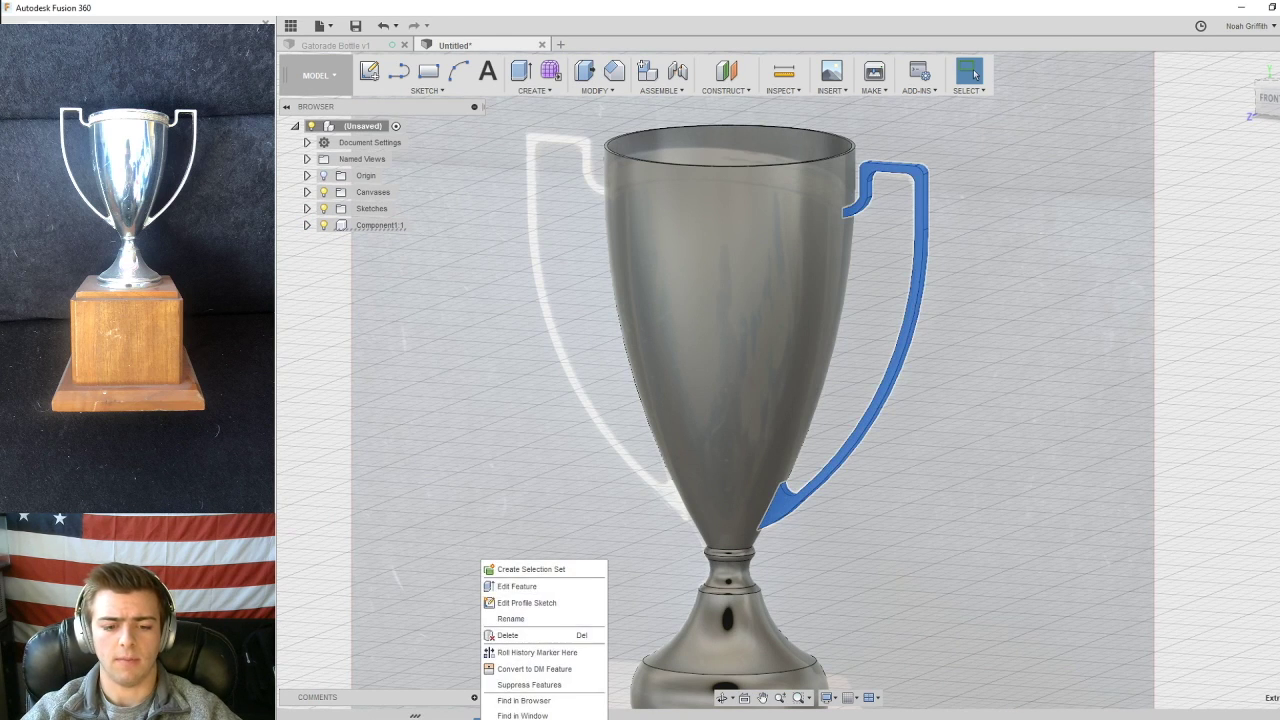
pyautogui.click(513, 586)
pyautogui.keyDown('shift'); pyautogui.moveTo(1003, 283); pyautogui.dragTo(948, 210, button='middle'); pyautogui.keyUp('shift')
pyautogui.click(1236, 513)
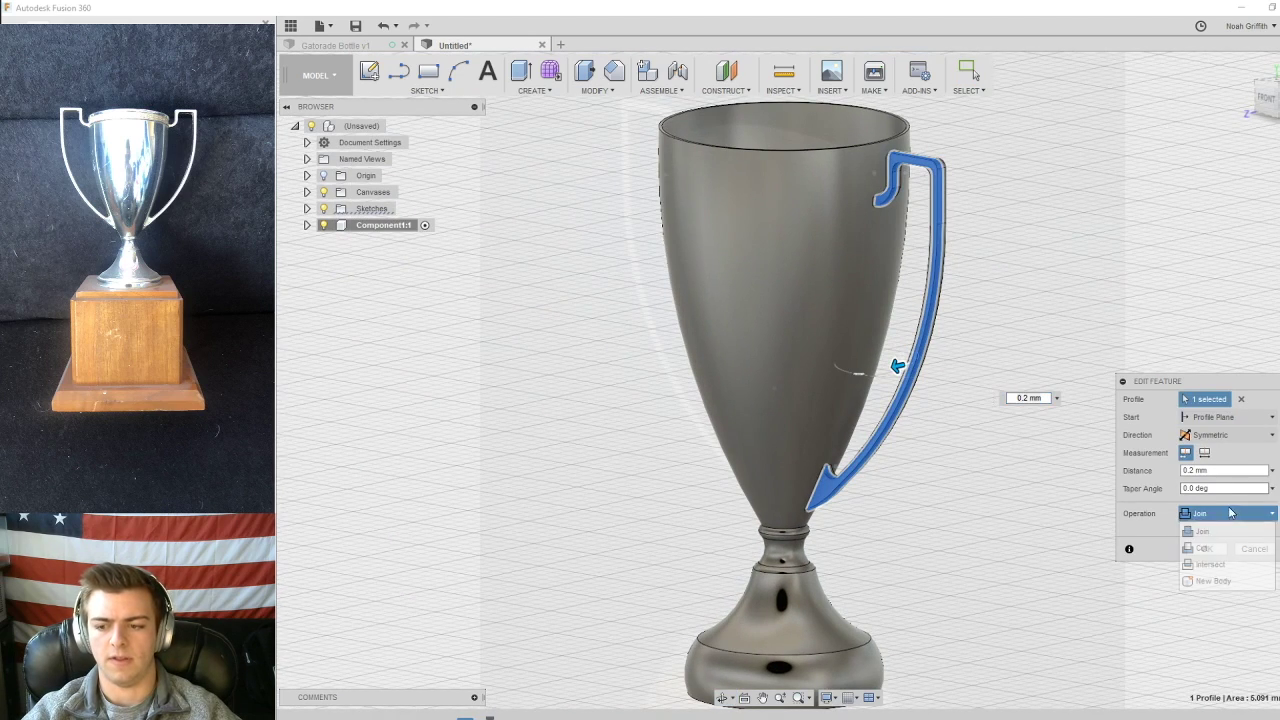
pyautogui.click(1213, 581)
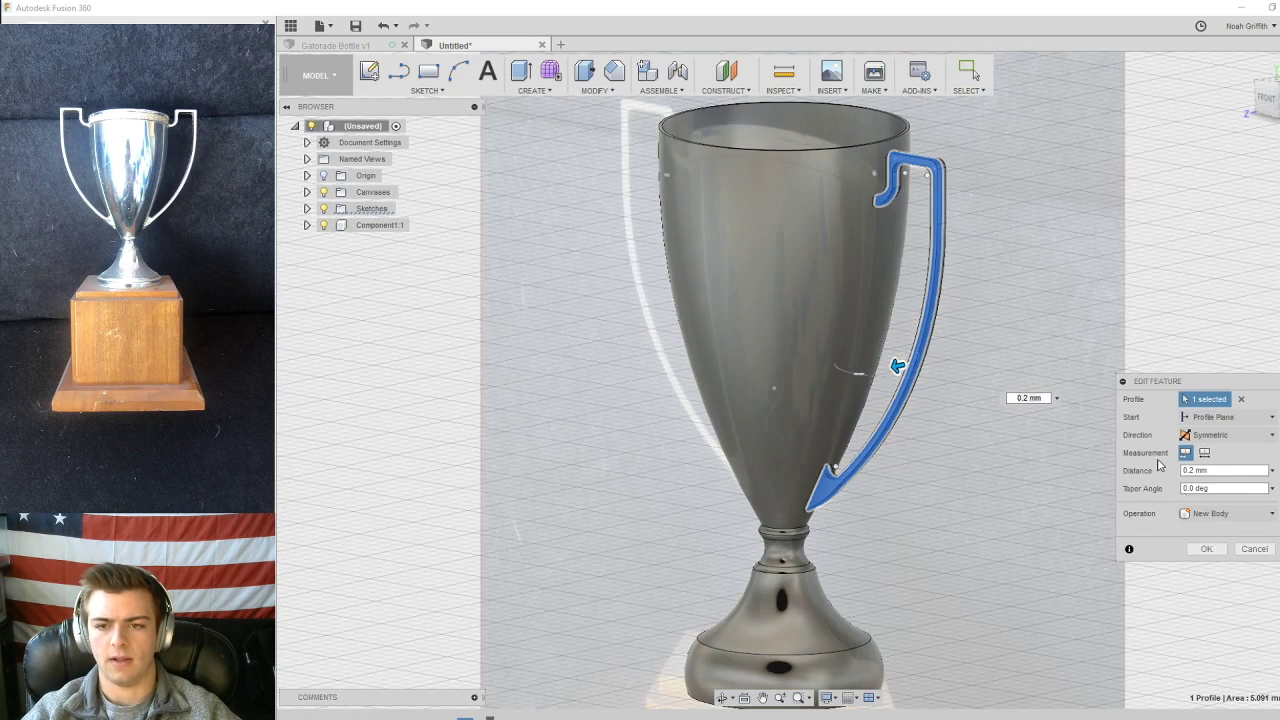
pyautogui.click(1206, 549)
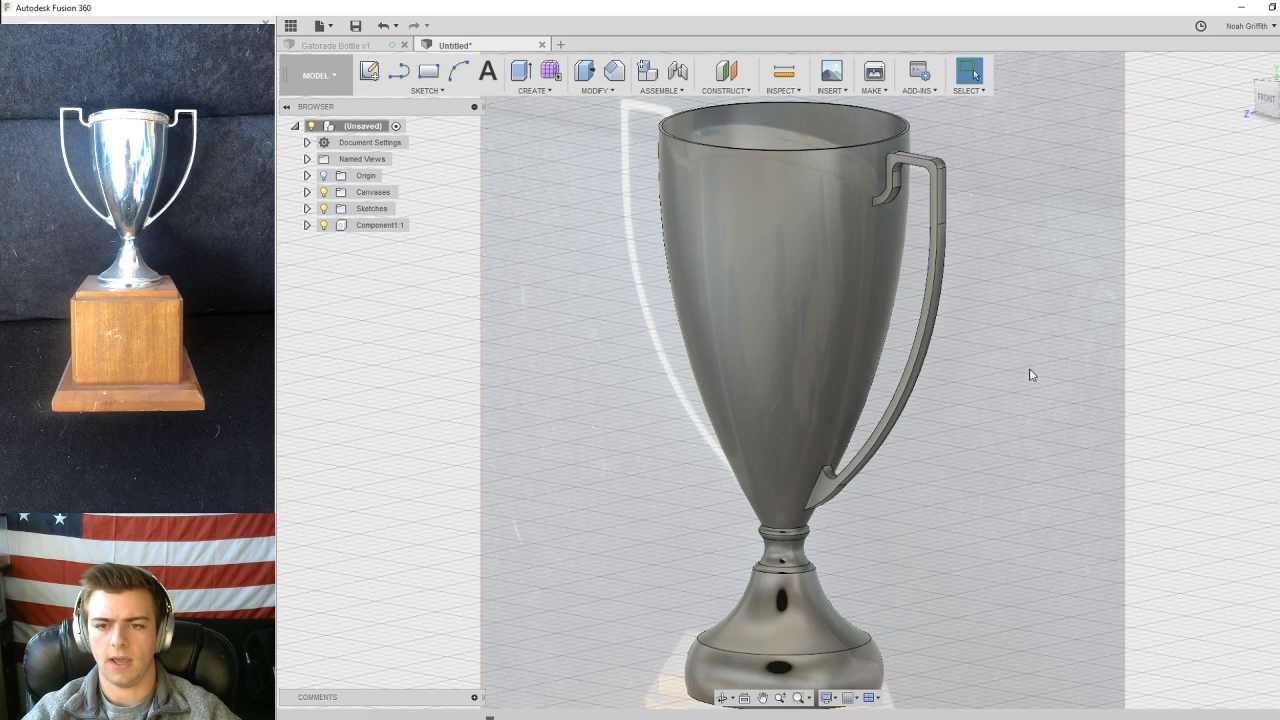
# - Expand Component1 and its bodies in the browser to check the separate cup and handle bodies
pyautogui.keyDown('shift'); pyautogui.moveTo(1023, 299); pyautogui.dragTo(1003, 299, button='middle'); pyautogui.keyUp('shift')
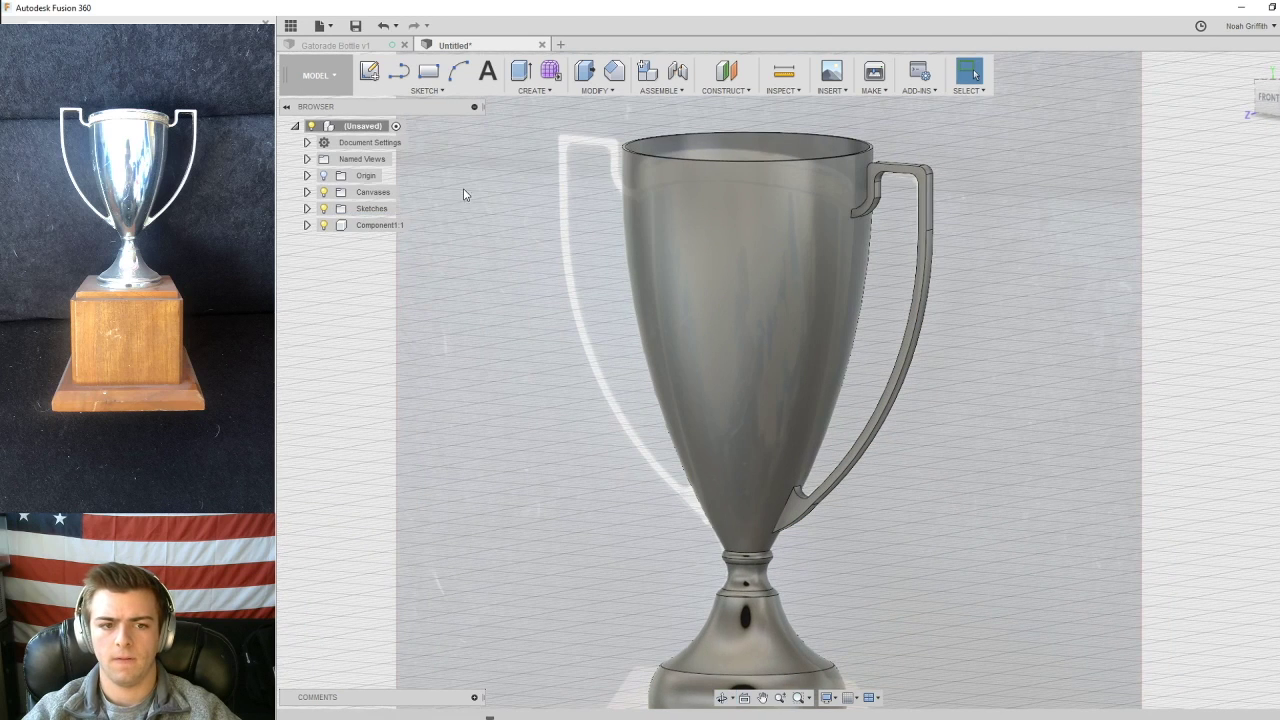
pyautogui.click(307, 225)
pyautogui.click(319, 258)
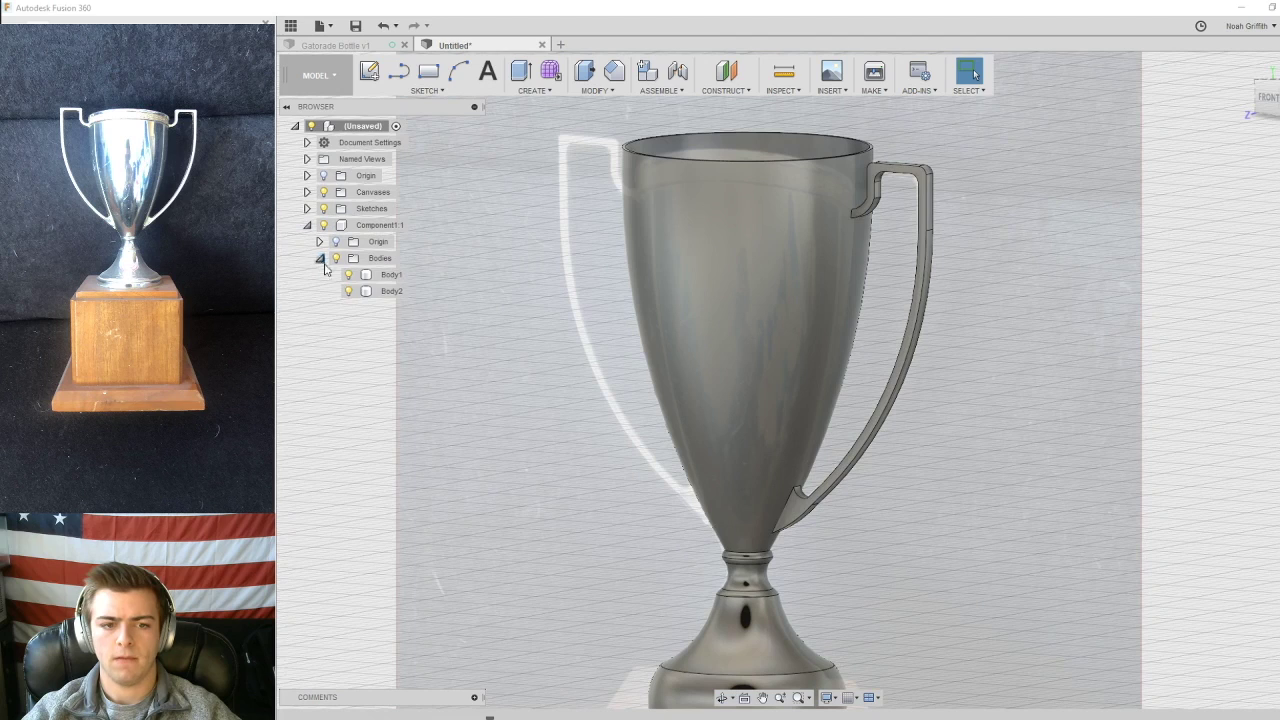
pyautogui.keyDown('shift'); pyautogui.moveTo(954, 288); pyautogui.dragTo(949, 289, button='middle'); pyautogui.keyUp('shift')
pyautogui.moveTo(1014, 206); pyautogui.dragTo(958, 260, button='middle')
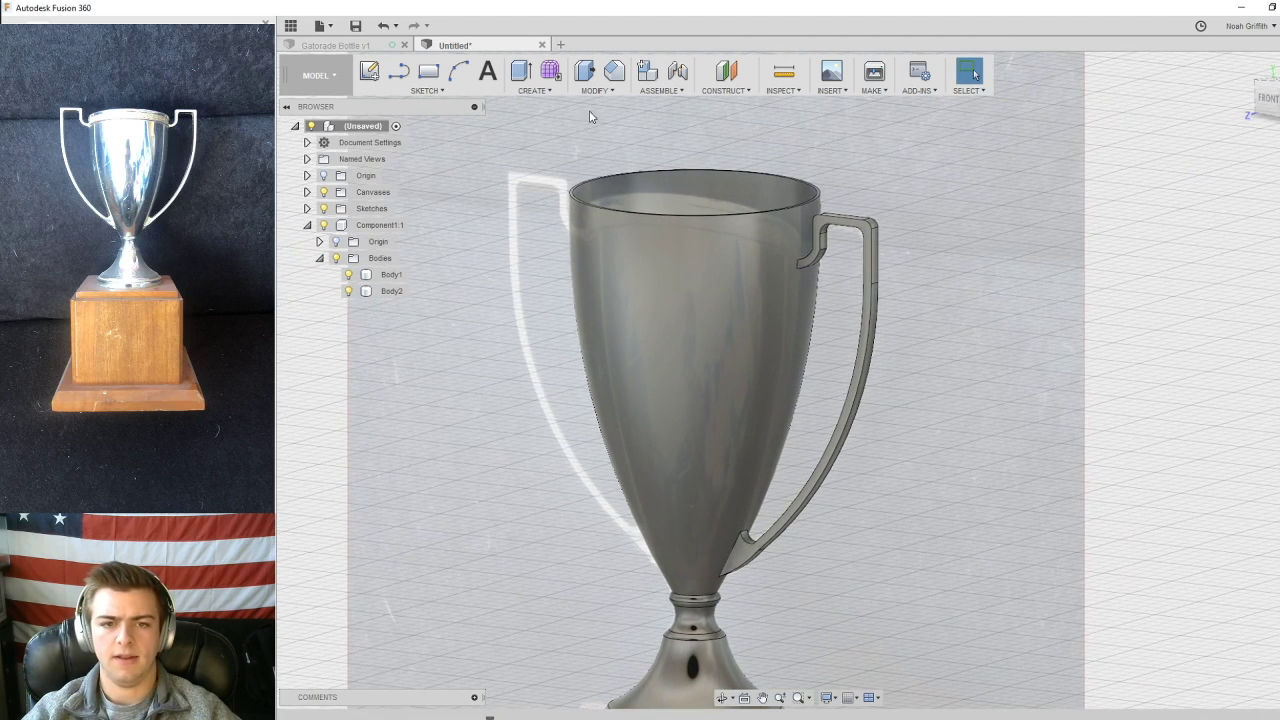
# - Start a Mirror with the pattern type Bodies and select the handle body as the object
pyautogui.click(593, 92)
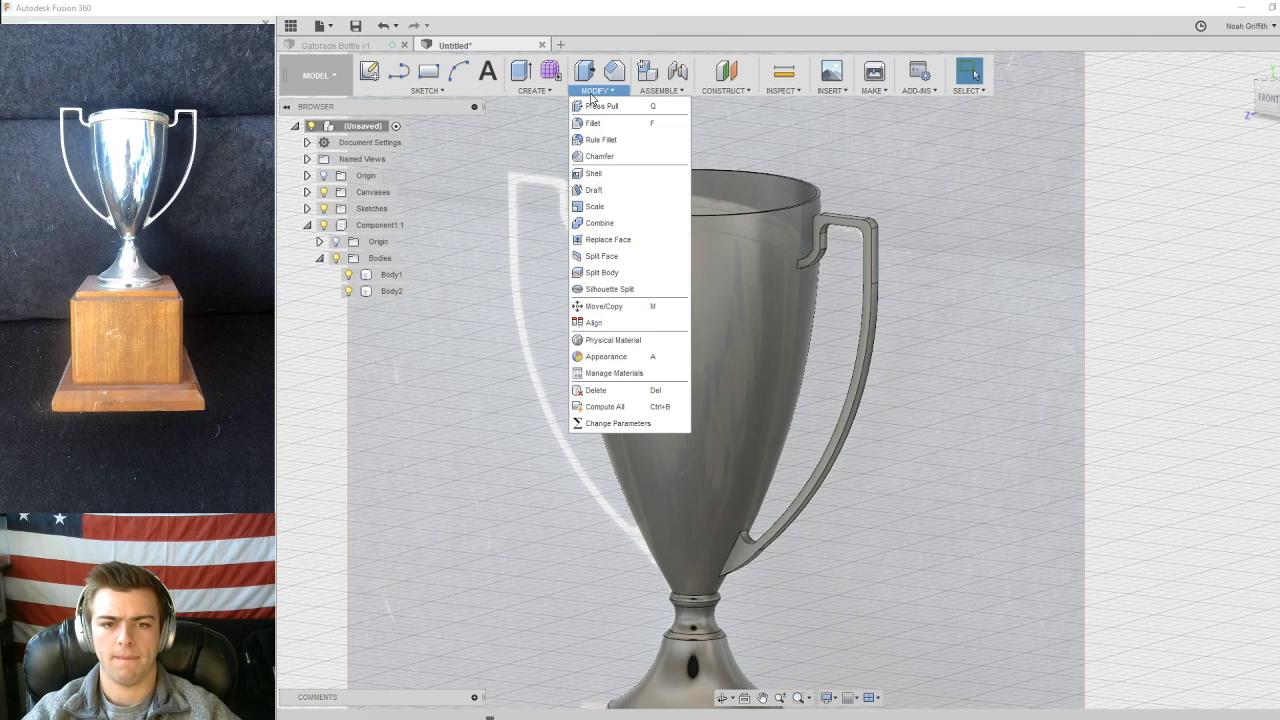
pyautogui.moveTo(549, 97)
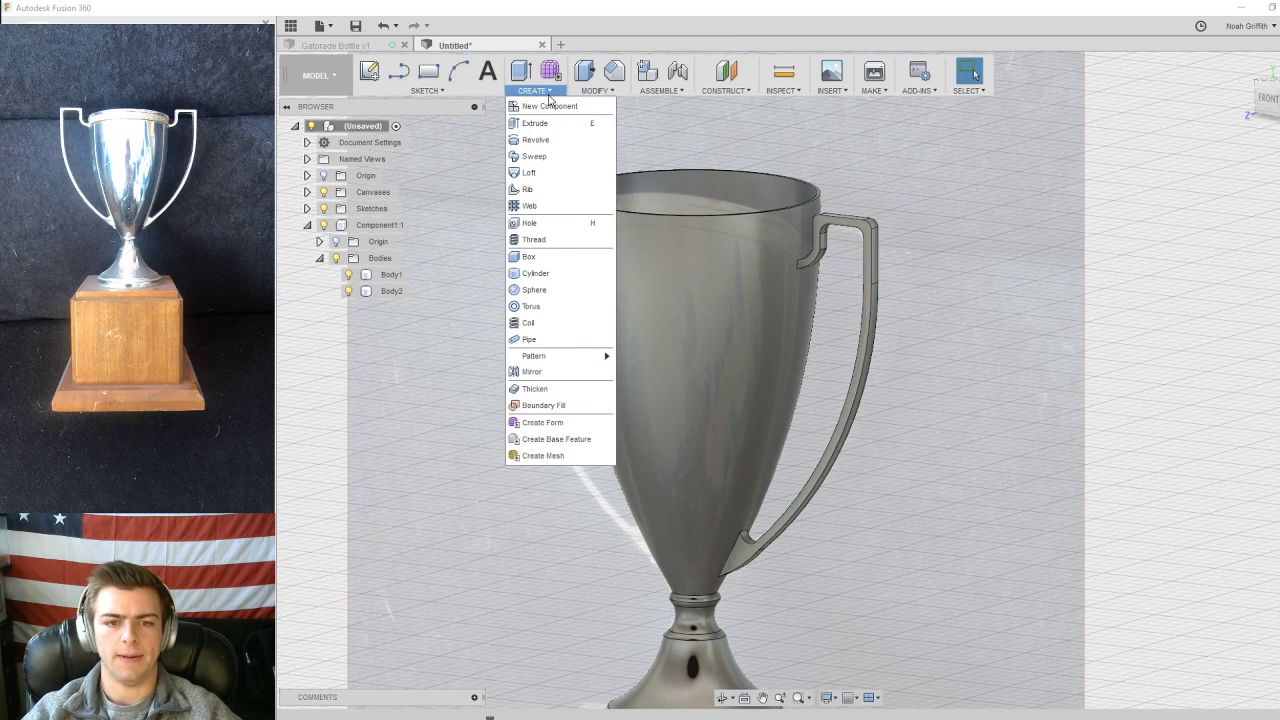
pyautogui.click(540, 371)
pyautogui.click(1254, 401)
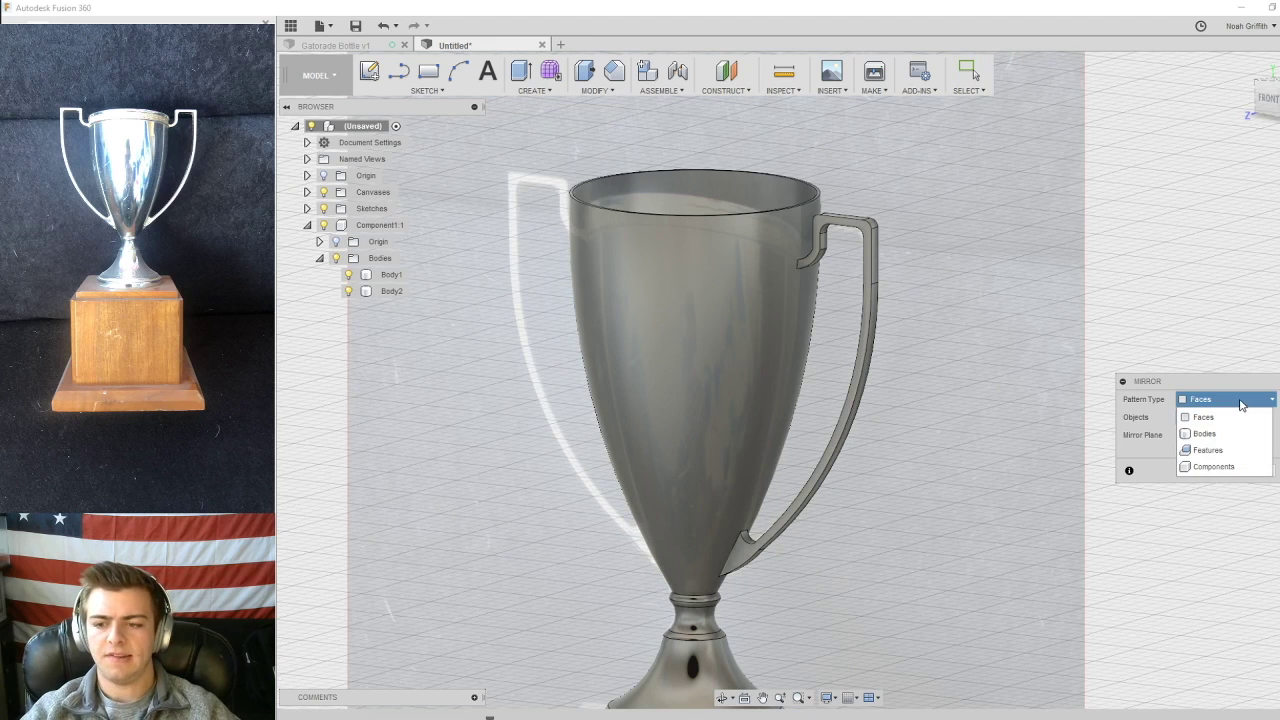
pyautogui.click(1223, 435)
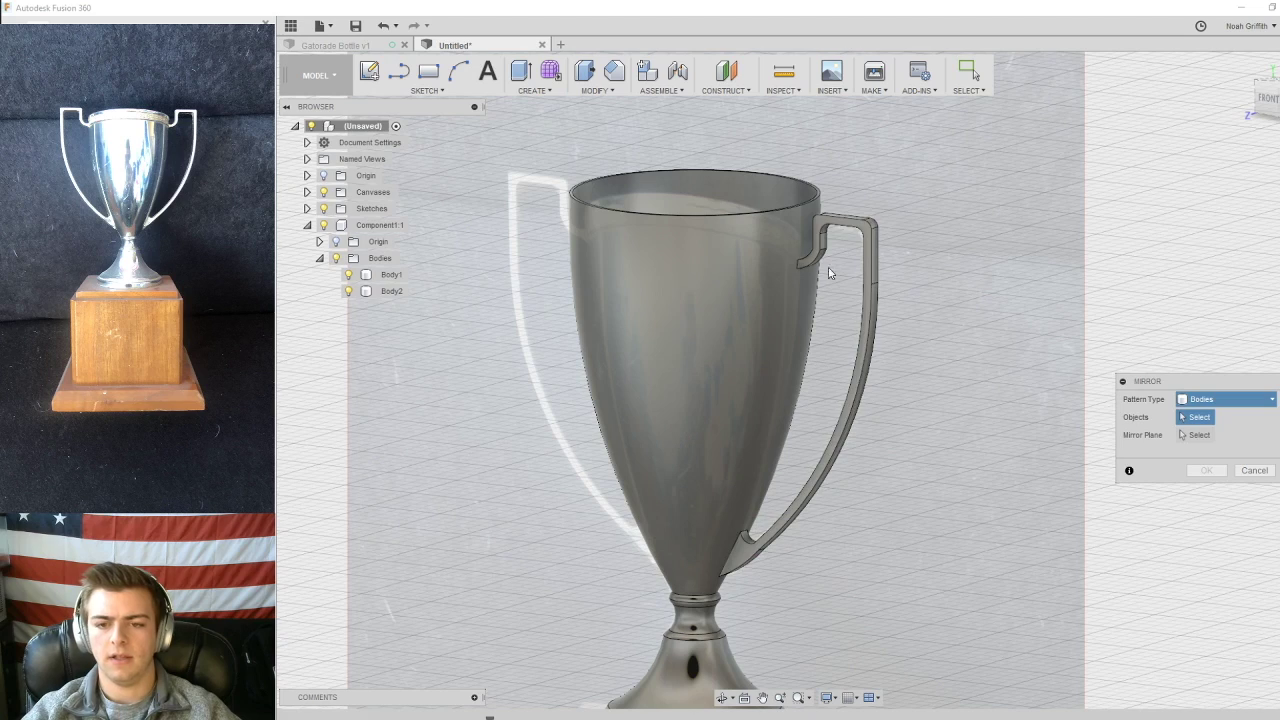
pyautogui.click(867, 233)
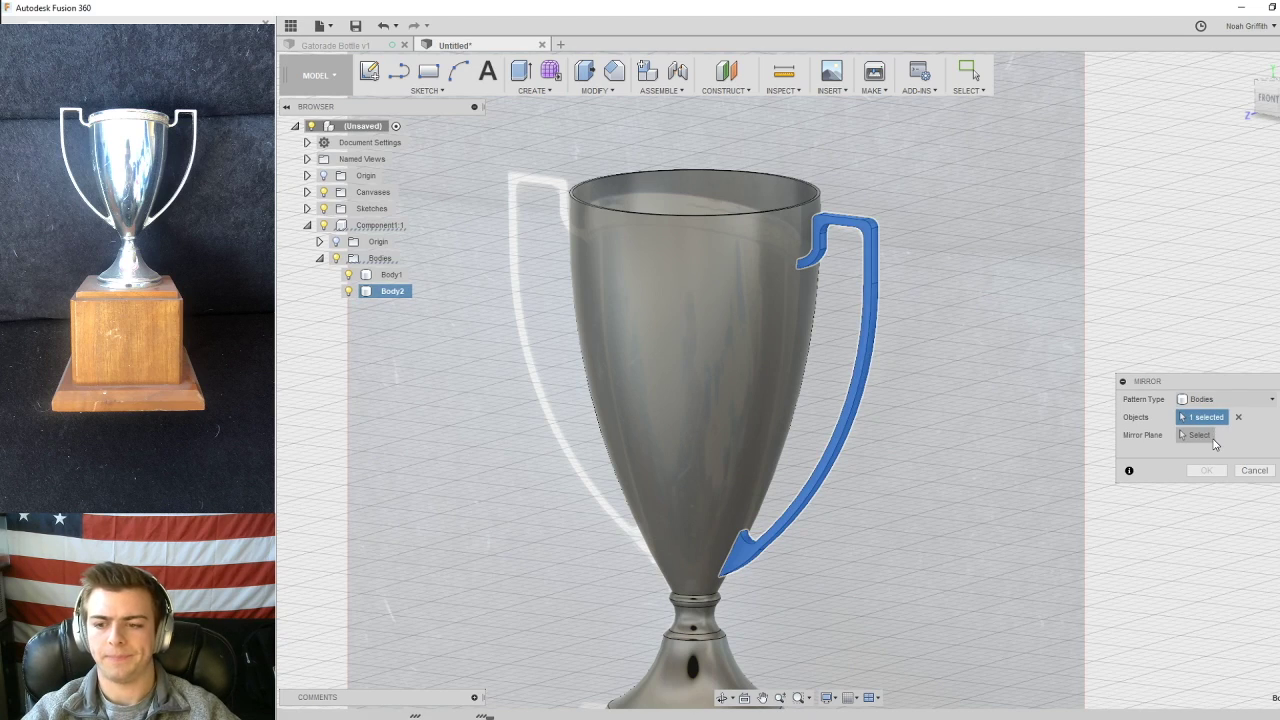
# - Mirror the handle body across the vertical origin plane through the cup's centre to create the opposite handle
pyautogui.scroll(-5, 913, 362)
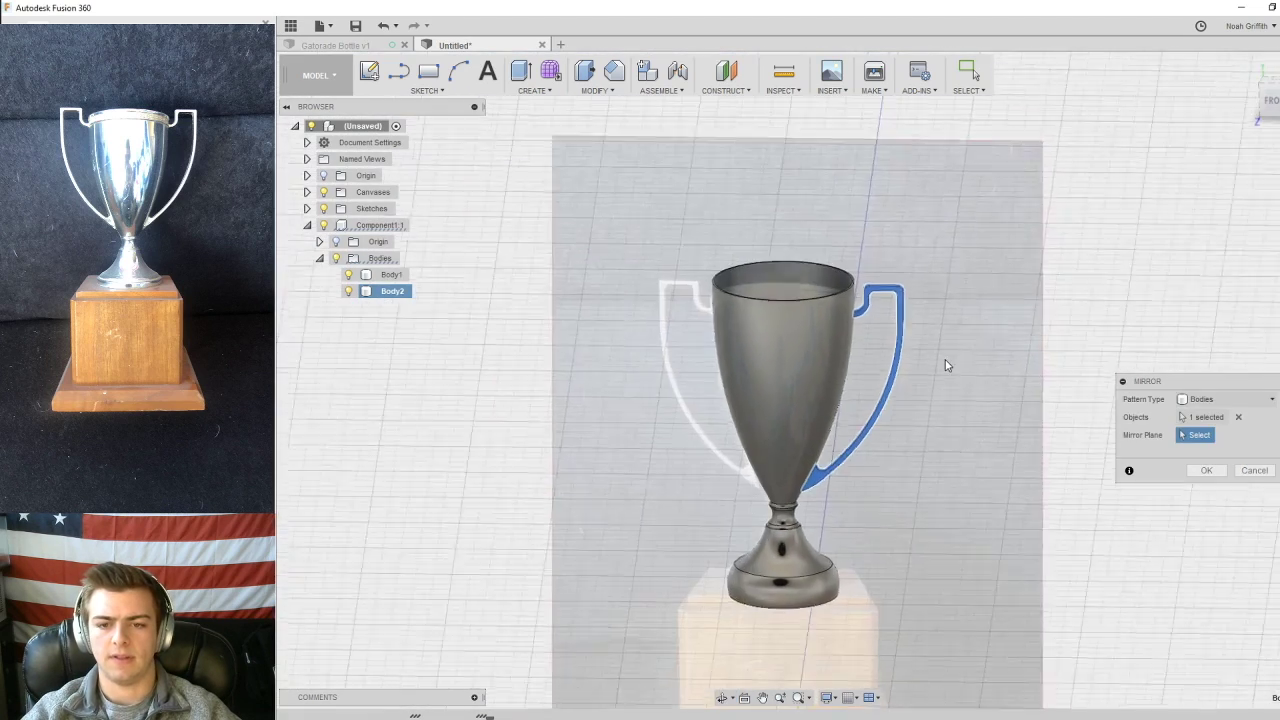
pyautogui.keyDown('shift'); pyautogui.moveTo(937, 366); pyautogui.dragTo(923, 349, button='middle'); pyautogui.keyUp('shift')
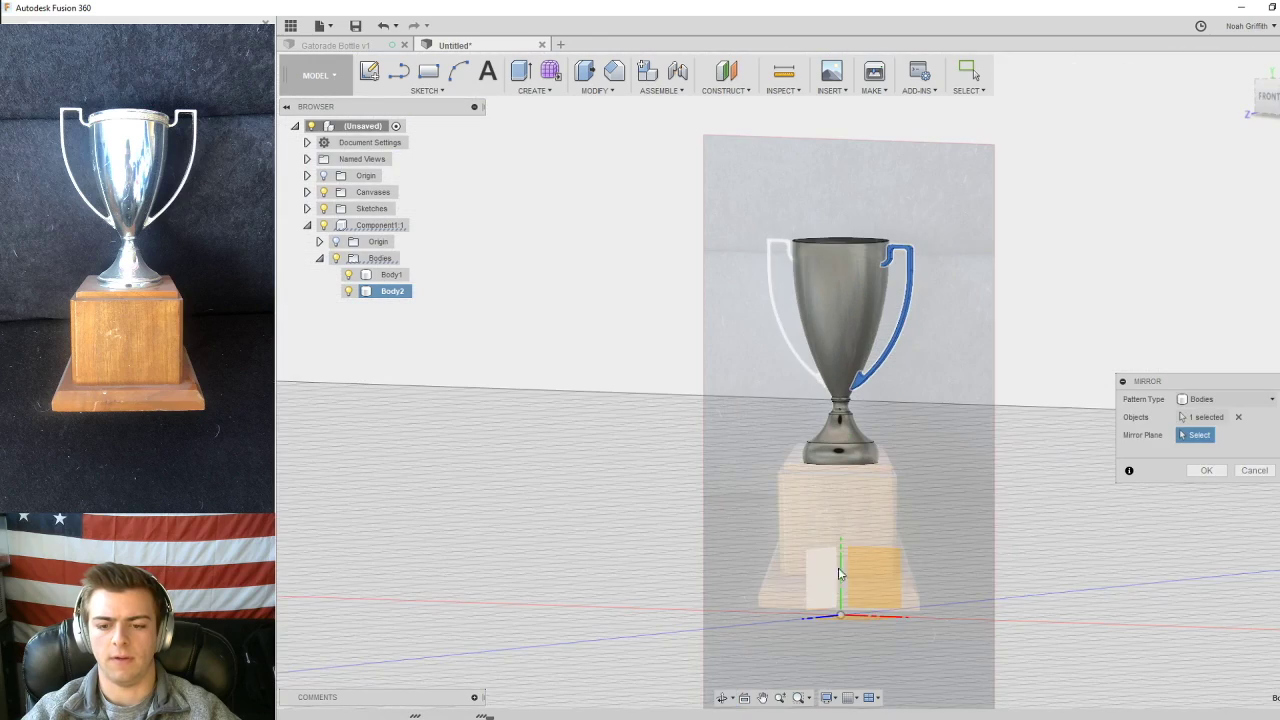
pyautogui.click(837, 563)
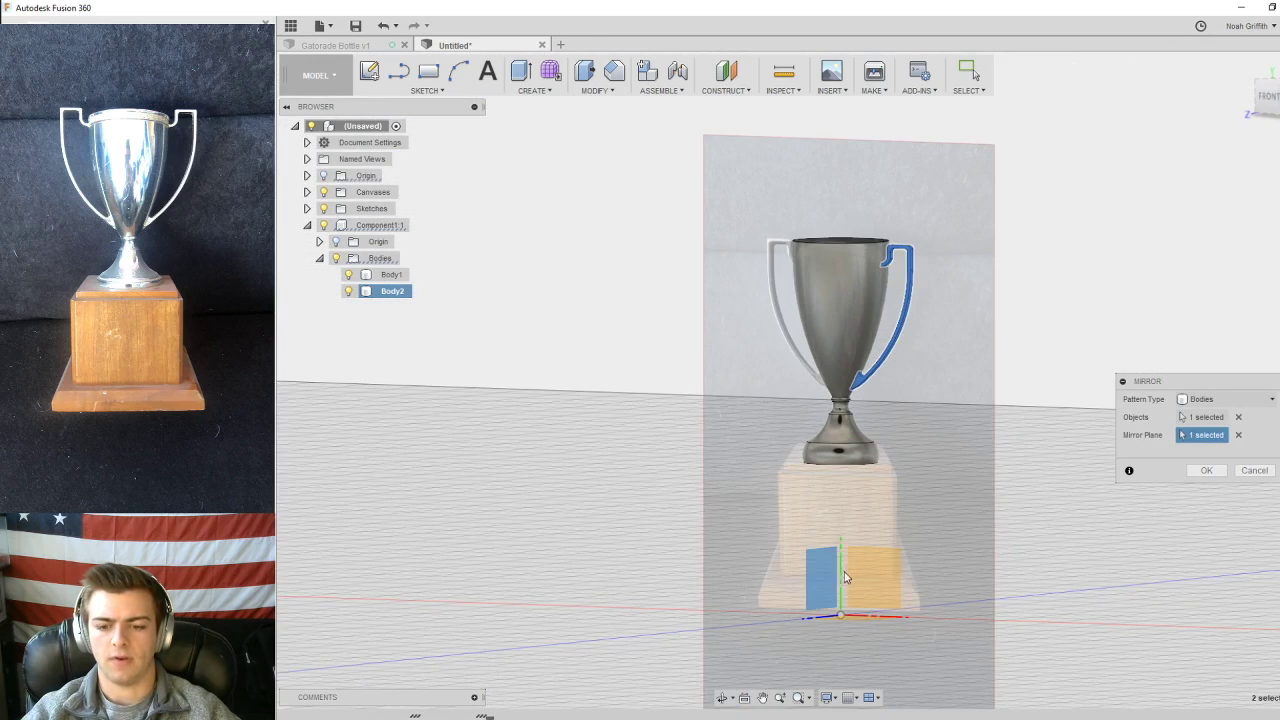
pyautogui.scroll(4, 842, 572)
pyautogui.scroll(-5, 868, 548)
pyautogui.keyDown('shift'); pyautogui.moveTo(893, 298); pyautogui.dragTo(986, 309, button='middle'); pyautogui.keyUp('shift')
pyautogui.scroll(6, 861, 285)
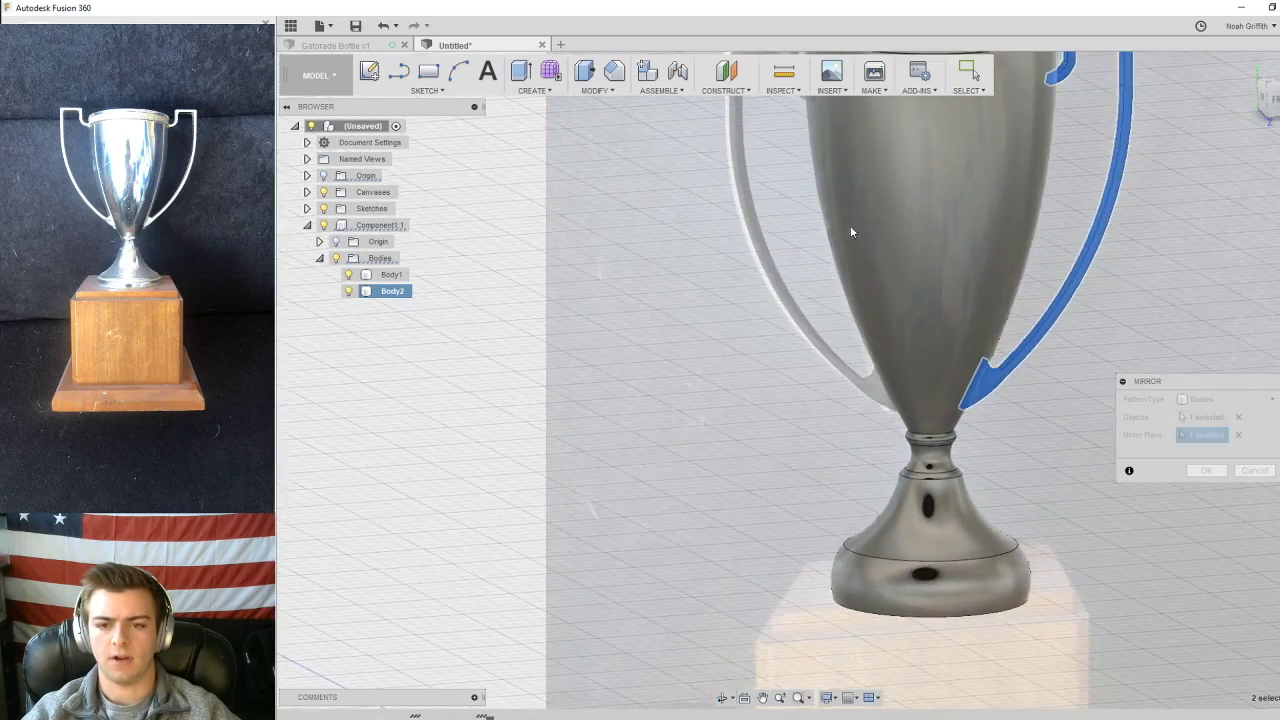
pyautogui.moveTo(936, 140); pyautogui.dragTo(808, 344, button='middle')
pyautogui.click(1212, 474)
# - Hide the canvases, inspect the cup and both handles from several angles, and show the canvases again
pyautogui.scroll(-3, 923, 365)
pyautogui.moveTo(975, 414); pyautogui.dragTo(914, 274, button='middle')
pyautogui.keyDown('shift'); pyautogui.moveTo(937, 323); pyautogui.dragTo(840, 348, button='middle'); pyautogui.keyUp('shift')
pyautogui.keyDown('shift'); pyautogui.moveTo(924, 330); pyautogui.dragTo(997, 271, button='middle'); pyautogui.keyUp('shift')
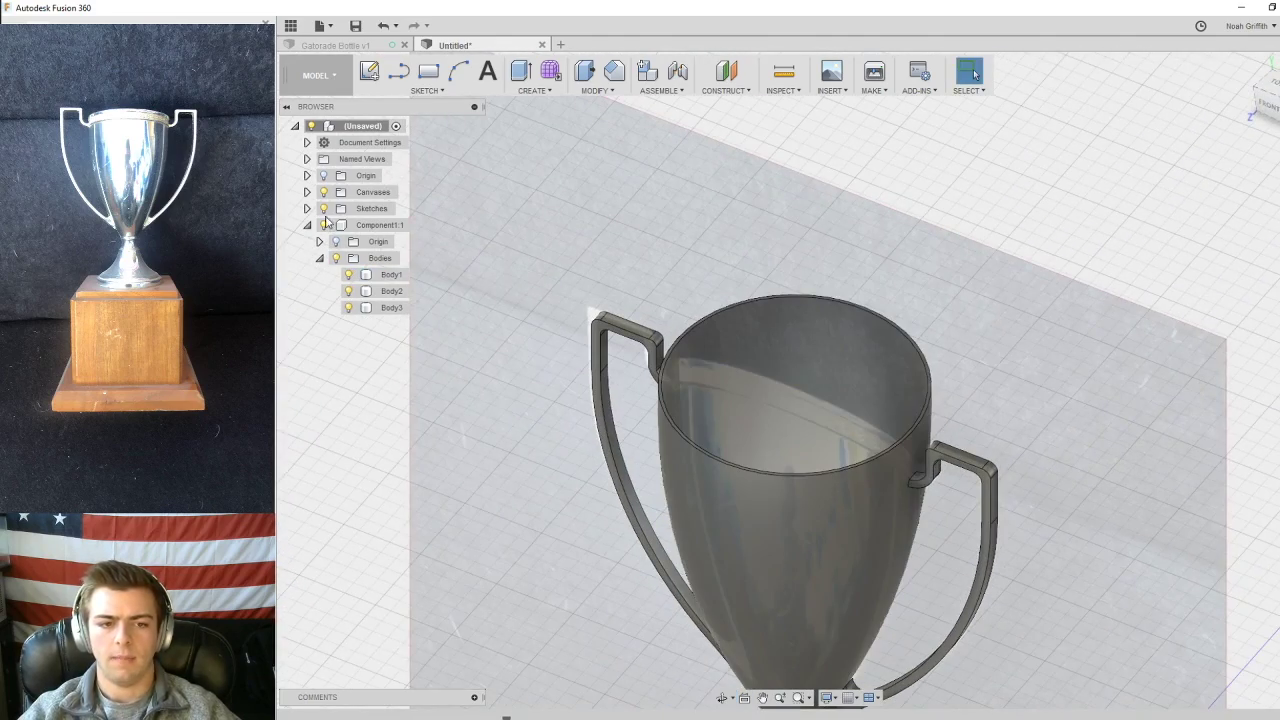
pyautogui.moveTo(882, 462); pyautogui.dragTo(885, 233, button='middle')
pyautogui.scroll(-3, 885, 233)
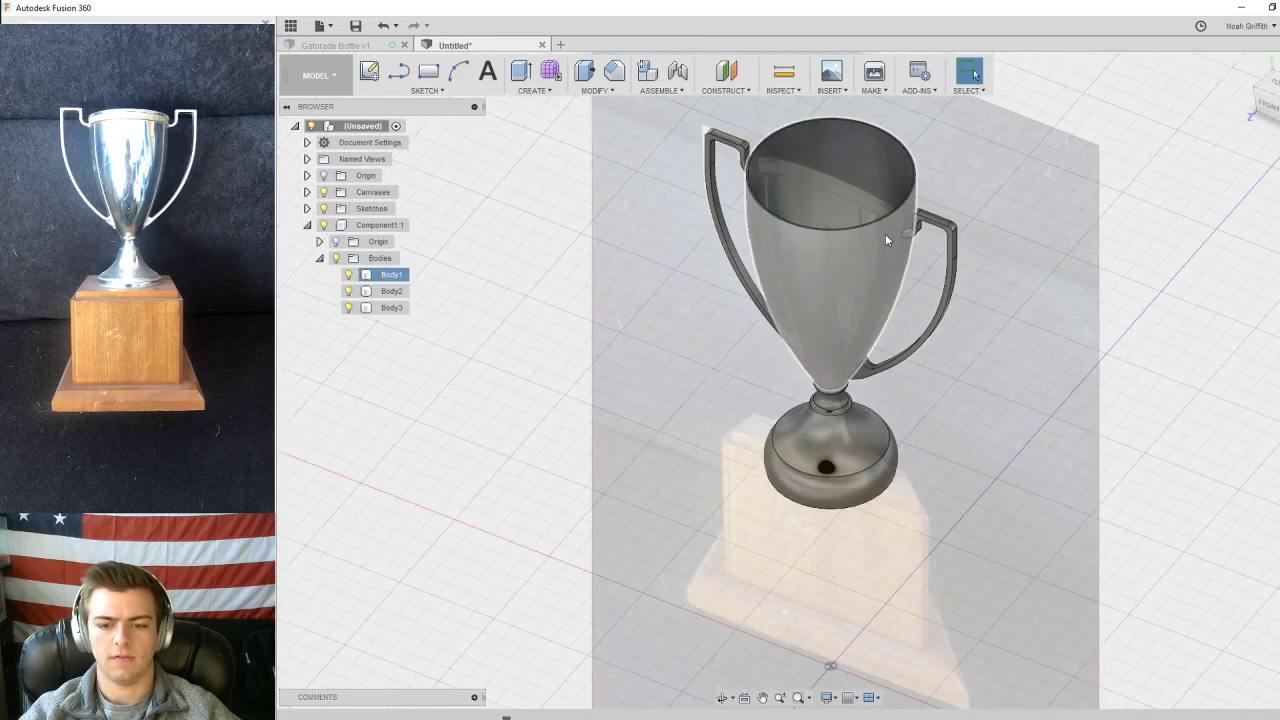
pyautogui.click(323, 192)
pyautogui.keyDown('shift'); pyautogui.moveTo(877, 334); pyautogui.dragTo(900, 225, button='middle'); pyautogui.keyUp('shift')
pyautogui.keyDown('shift'); pyautogui.moveTo(895, 305); pyautogui.dragTo(617, 171, button='middle'); pyautogui.keyUp('shift')
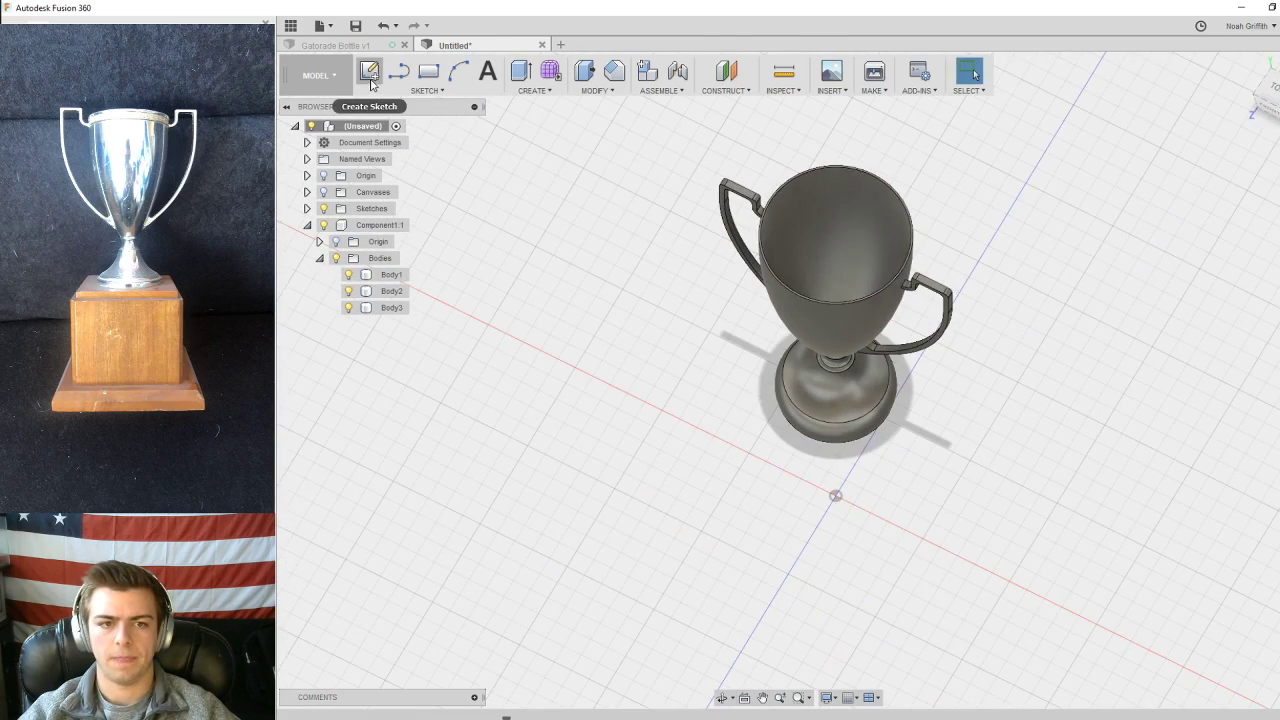
pyautogui.scroll(-3, 945, 298)
pyautogui.scroll(2, 950, 305)
pyautogui.moveTo(959, 323); pyautogui.dragTo(804, 297, button='middle')
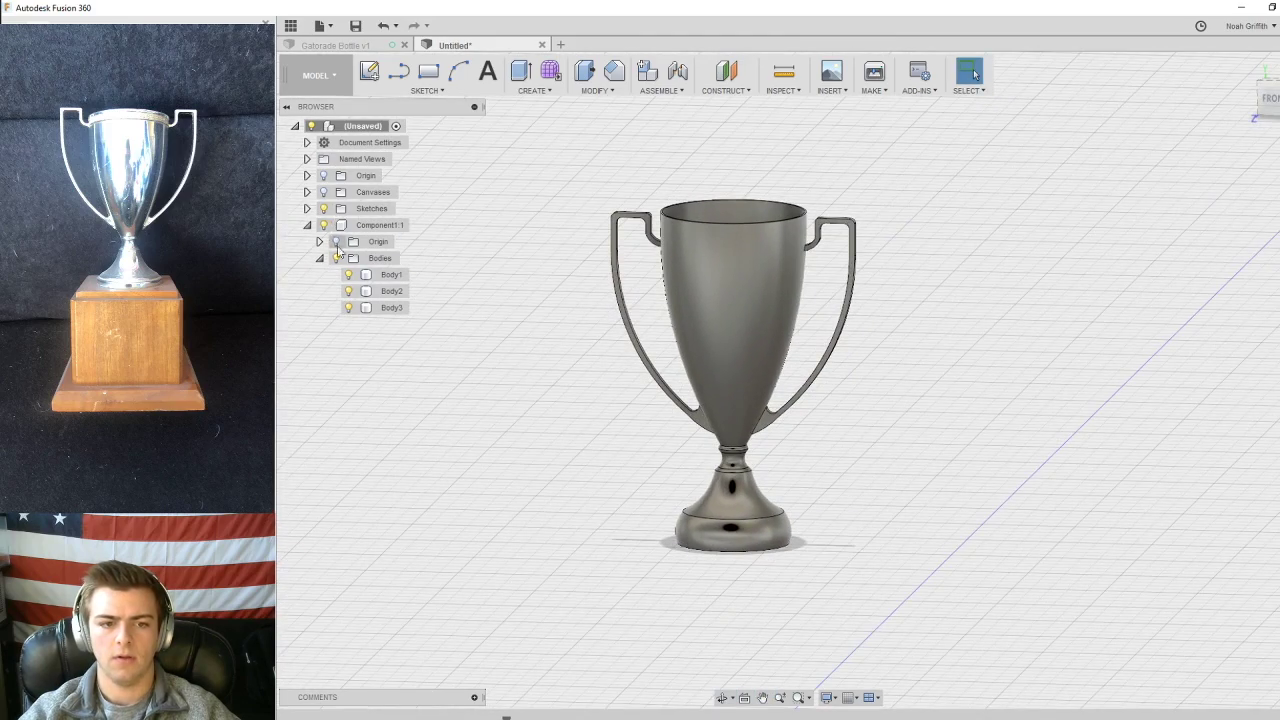
pyautogui.click(323, 192)
# - Insert the trophy photo as an attached canvas on the YZ origin plane, perpendicular to the existing canvas
pyautogui.keyDown('shift'); pyautogui.moveTo(978, 190); pyautogui.dragTo(923, 197, button='middle'); pyautogui.keyUp('shift')
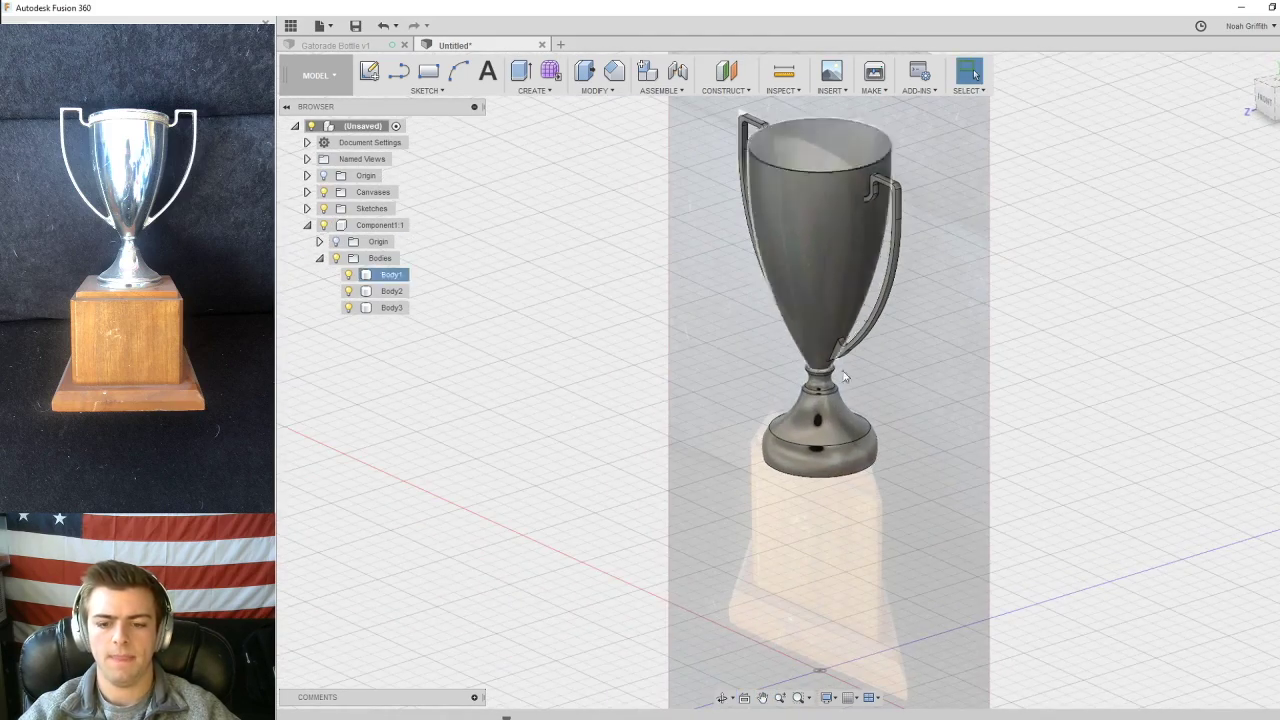
pyautogui.keyDown('shift'); pyautogui.moveTo(1044, 425); pyautogui.dragTo(944, 243, button='middle'); pyautogui.keyUp('shift')
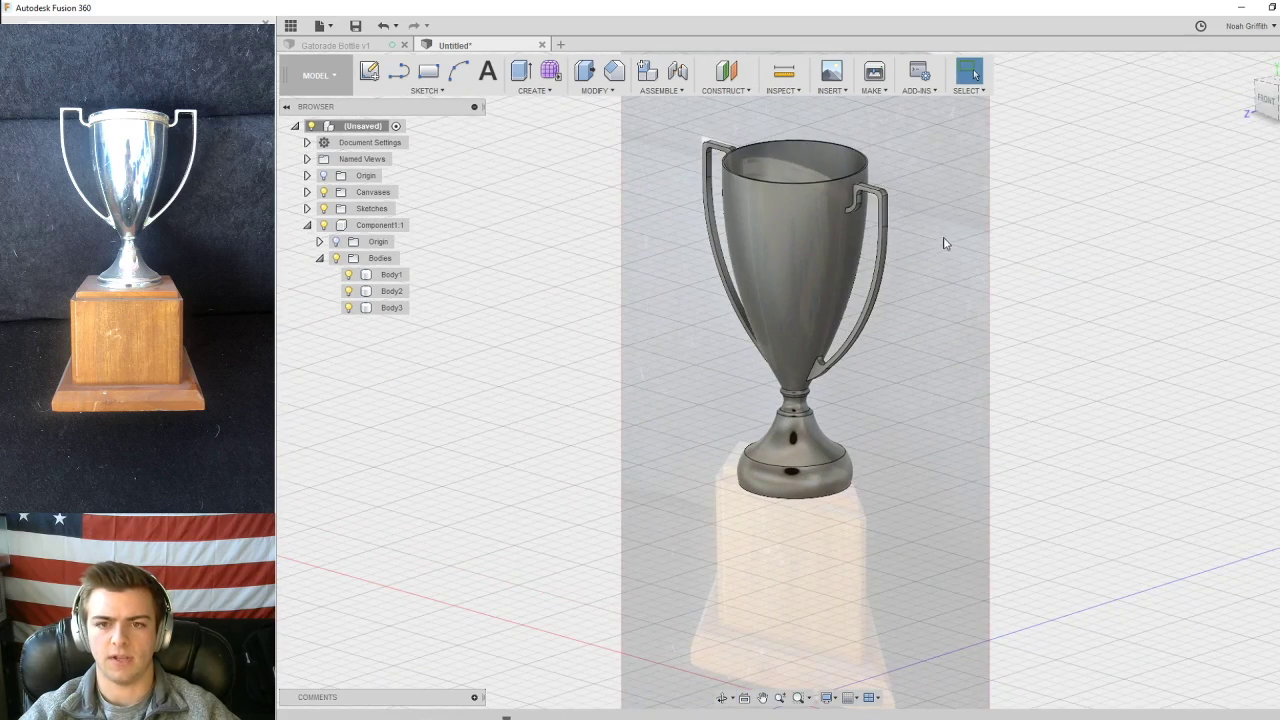
pyautogui.click(840, 92)
pyautogui.click(857, 124)
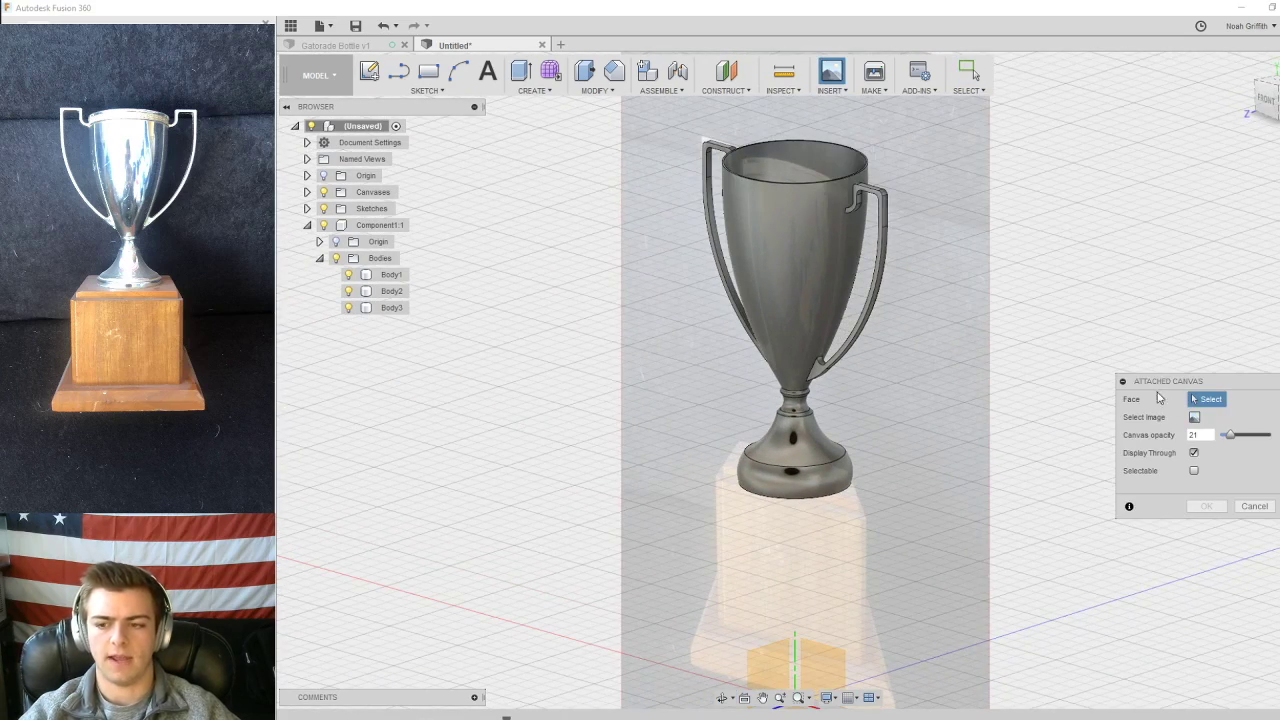
pyautogui.keyDown('shift'); pyautogui.moveTo(918, 530); pyautogui.dragTo(940, 331, button='middle'); pyautogui.keyUp('shift')
pyautogui.click(711, 506)
pyautogui.moveTo(864, 387); pyautogui.dragTo(754, 442, button='middle')
pyautogui.click(674, 520)
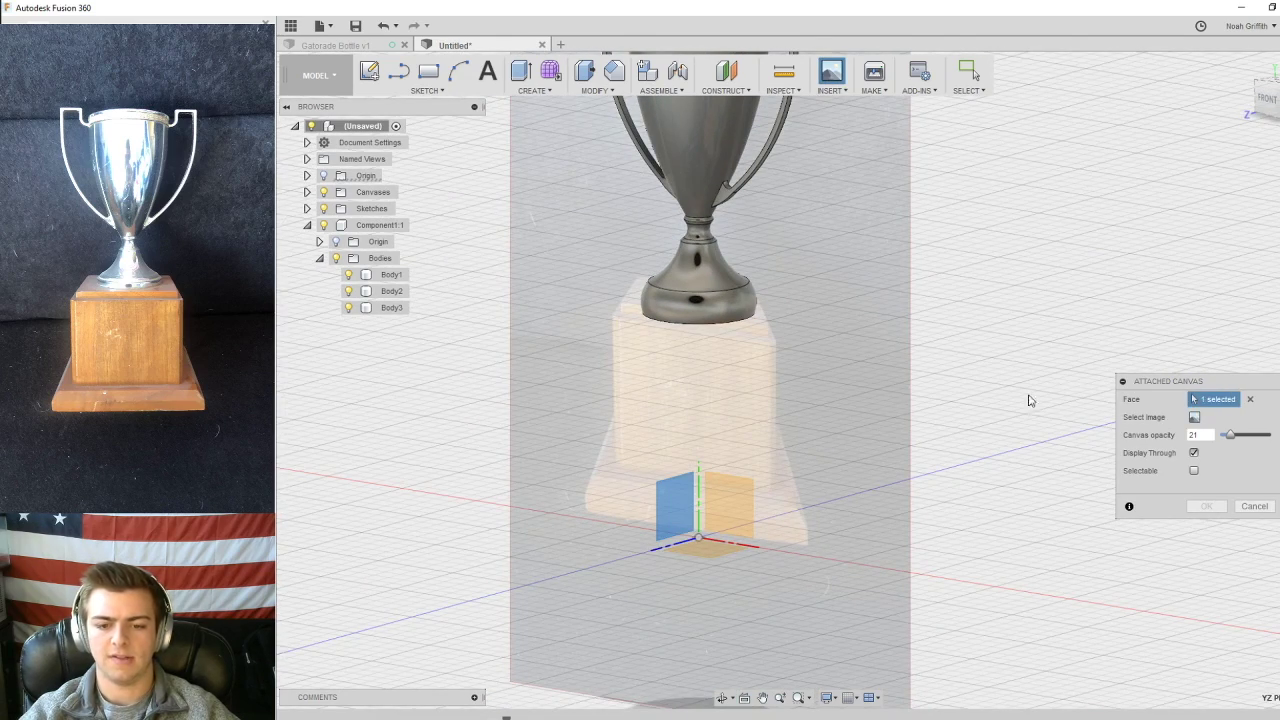
pyautogui.click(1193, 416)
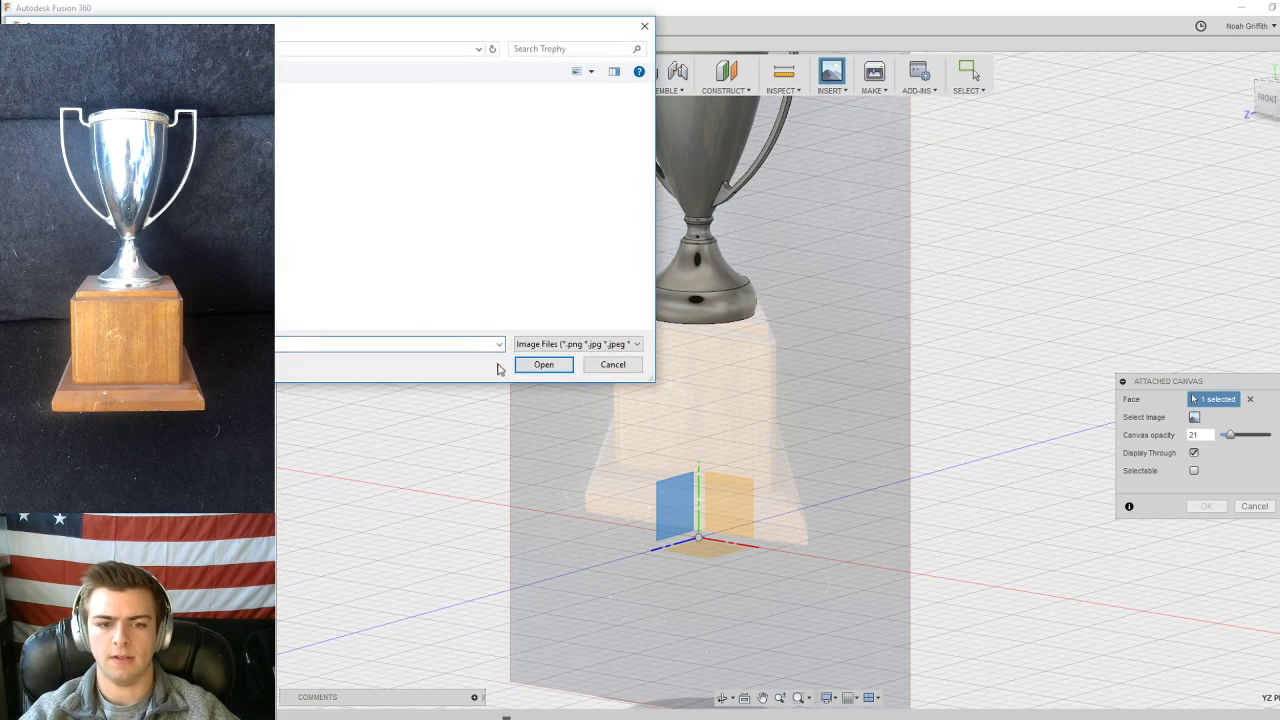
pyautogui.click(543, 364)
# - Scale the new canvas uniformly in its plane until the photographed trophy matches the modelled cup, and accept it
pyautogui.keyDown('shift'); pyautogui.moveTo(543, 364); pyautogui.dragTo(1089, 270, button='middle'); pyautogui.keyUp('shift')
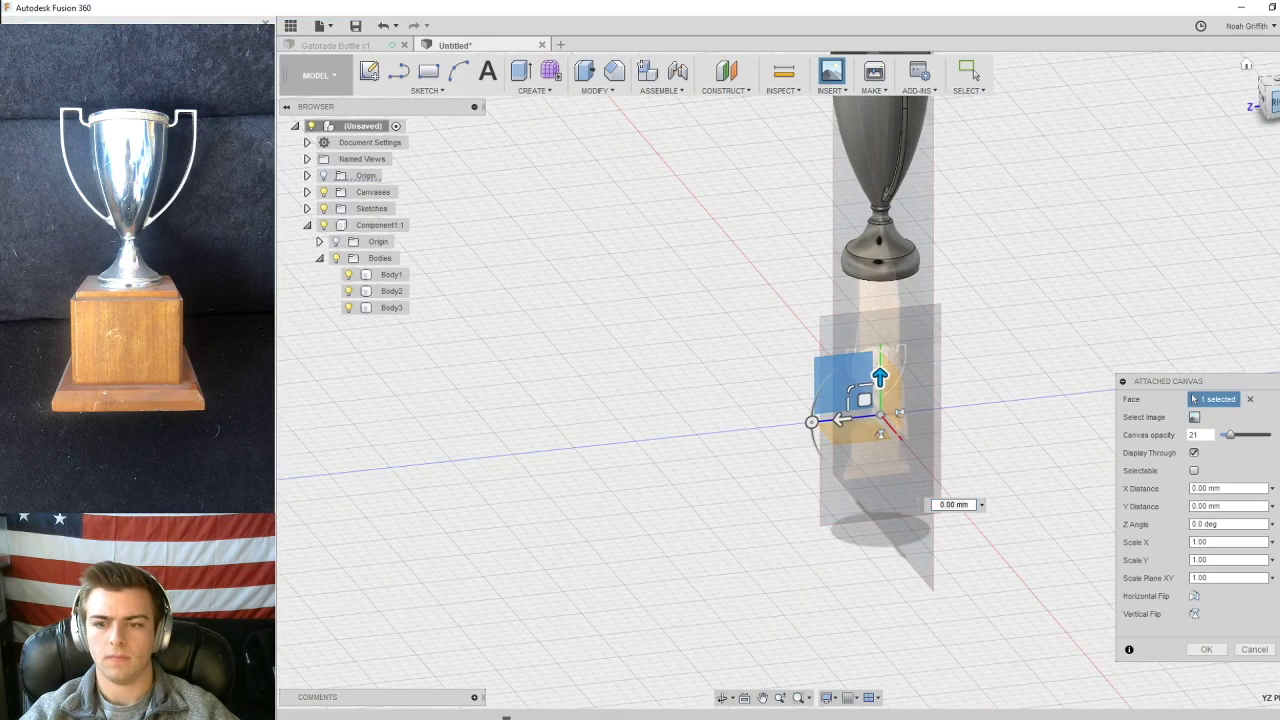
pyautogui.click(1270, 100)
pyautogui.moveTo(840, 483); pyautogui.dragTo(762, 352)
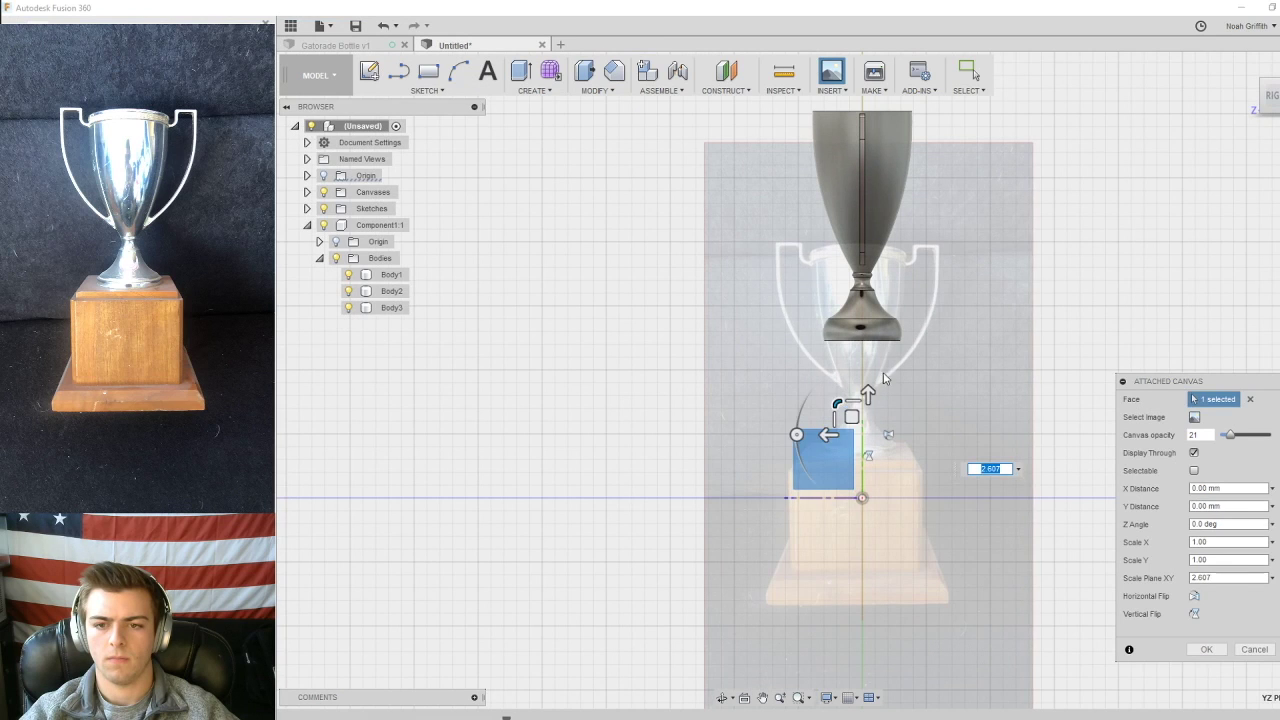
pyautogui.moveTo(958, 301); pyautogui.dragTo(914, 384, button='middle')
pyautogui.moveTo(808, 500); pyautogui.dragTo(813, 396)
pyautogui.write('1.068')
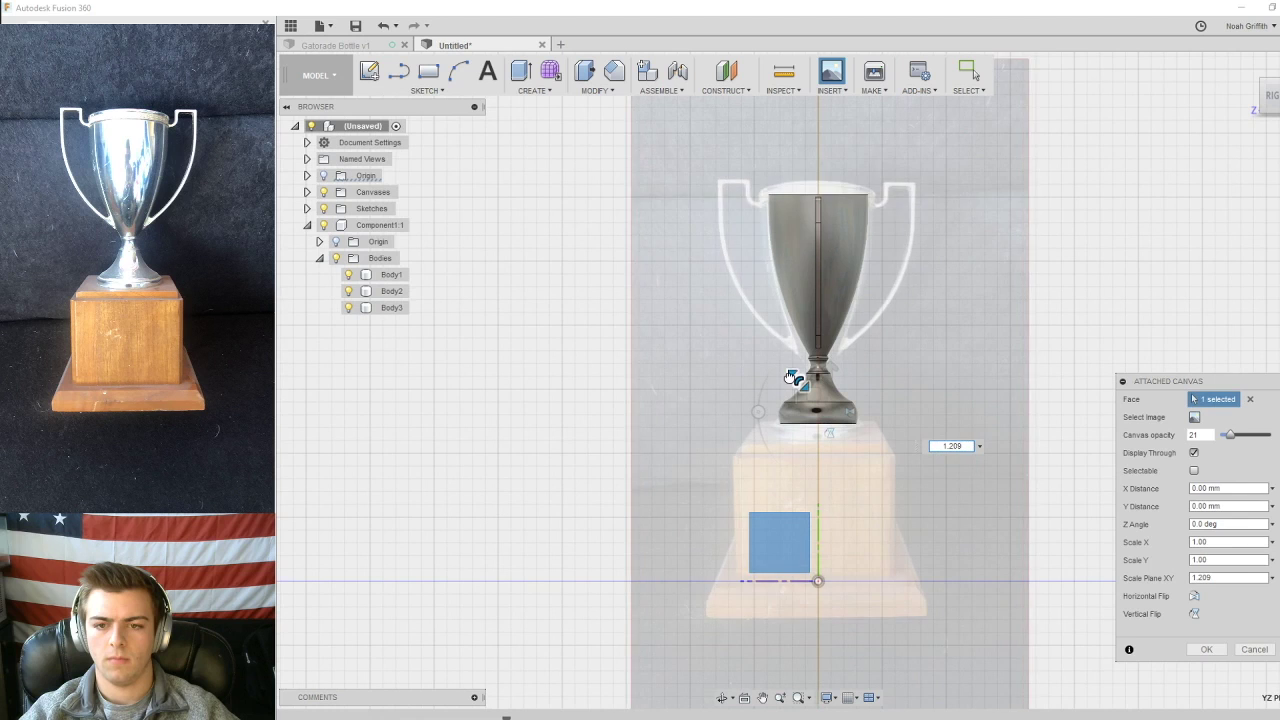
pyautogui.moveTo(813, 393); pyautogui.dragTo(812, 380)
pyautogui.click(1200, 646)
# - Hide the canvases and start a new sketch on the flat bottom face of the cup's foot
pyautogui.keyDown('shift'); pyautogui.moveTo(1030, 450); pyautogui.dragTo(1011, 251, button='middle'); pyautogui.keyUp('shift')
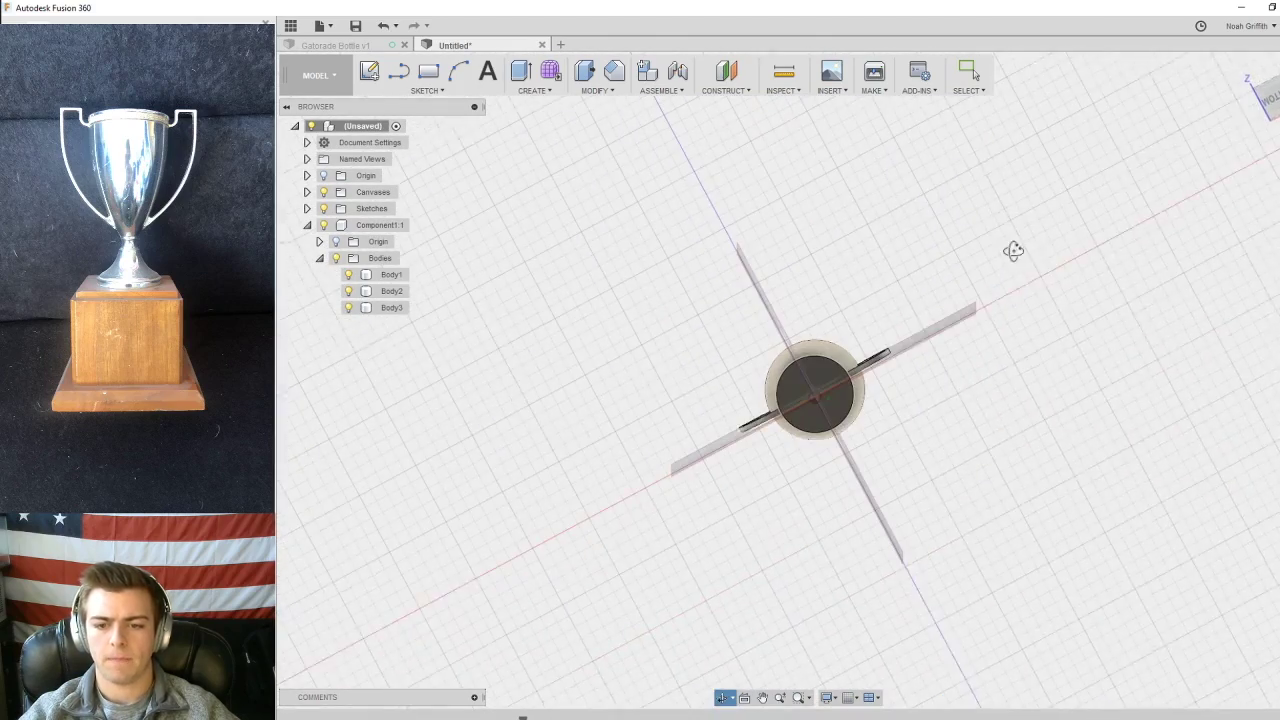
pyautogui.click(369, 80)
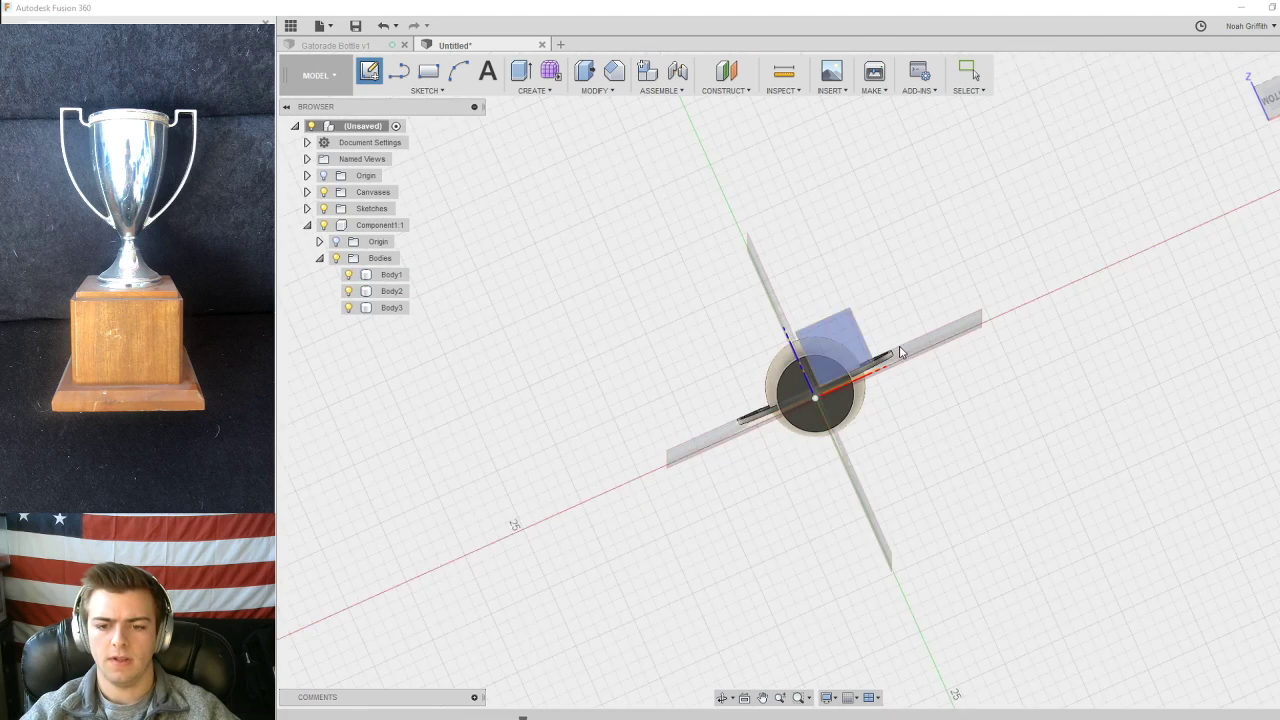
pyautogui.click(840, 345)
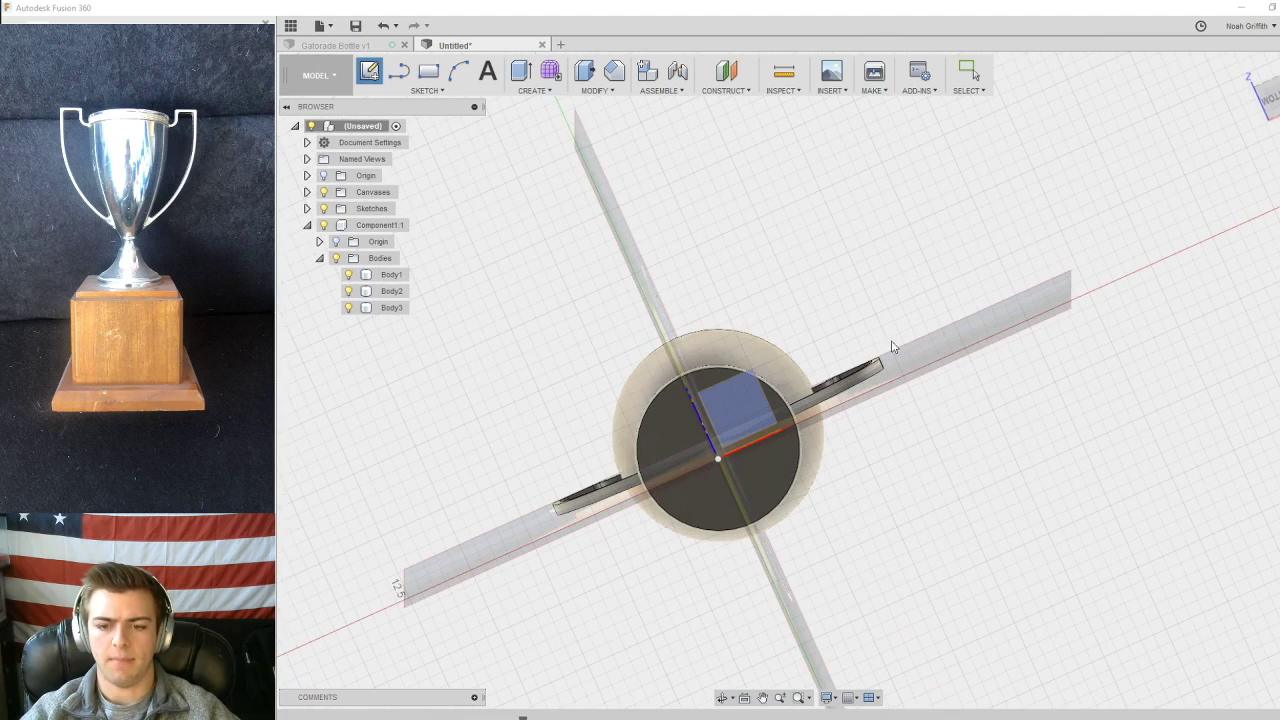
pyautogui.click(325, 191)
pyautogui.keyDown('shift'); pyautogui.moveTo(689, 446); pyautogui.dragTo(689, 558, button='middle'); pyautogui.keyUp('shift')
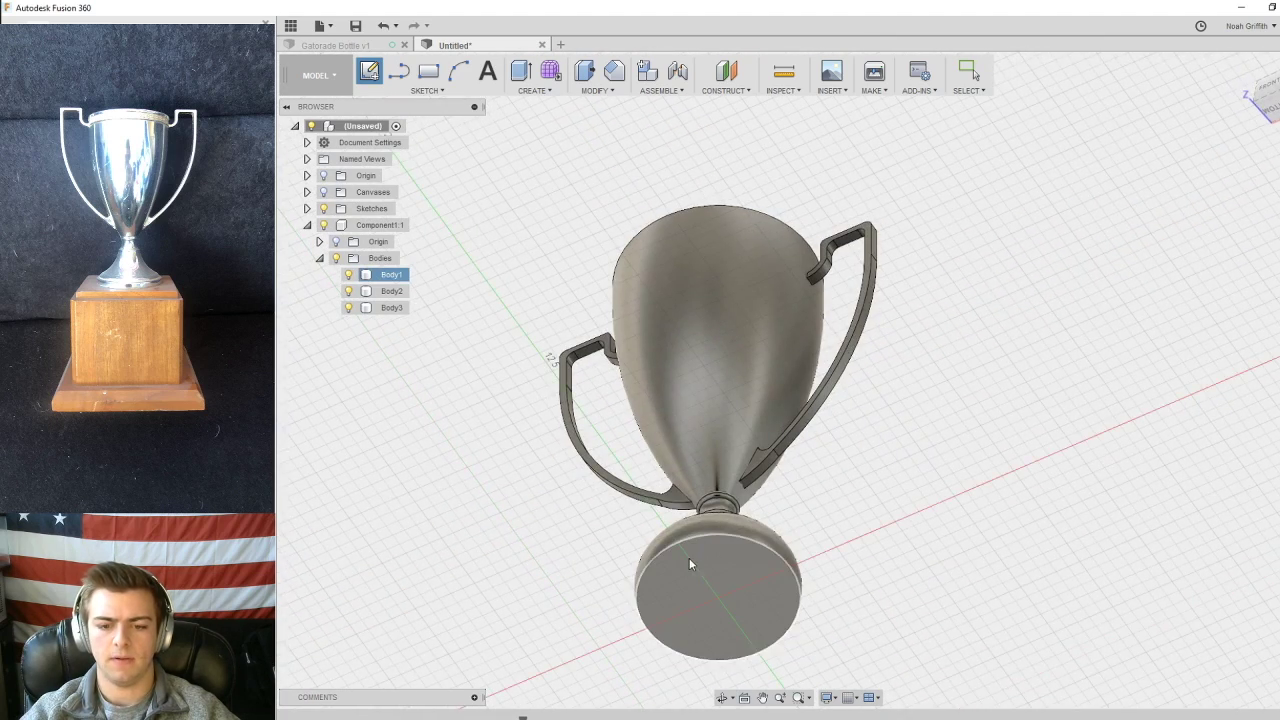
pyautogui.click(689, 565)
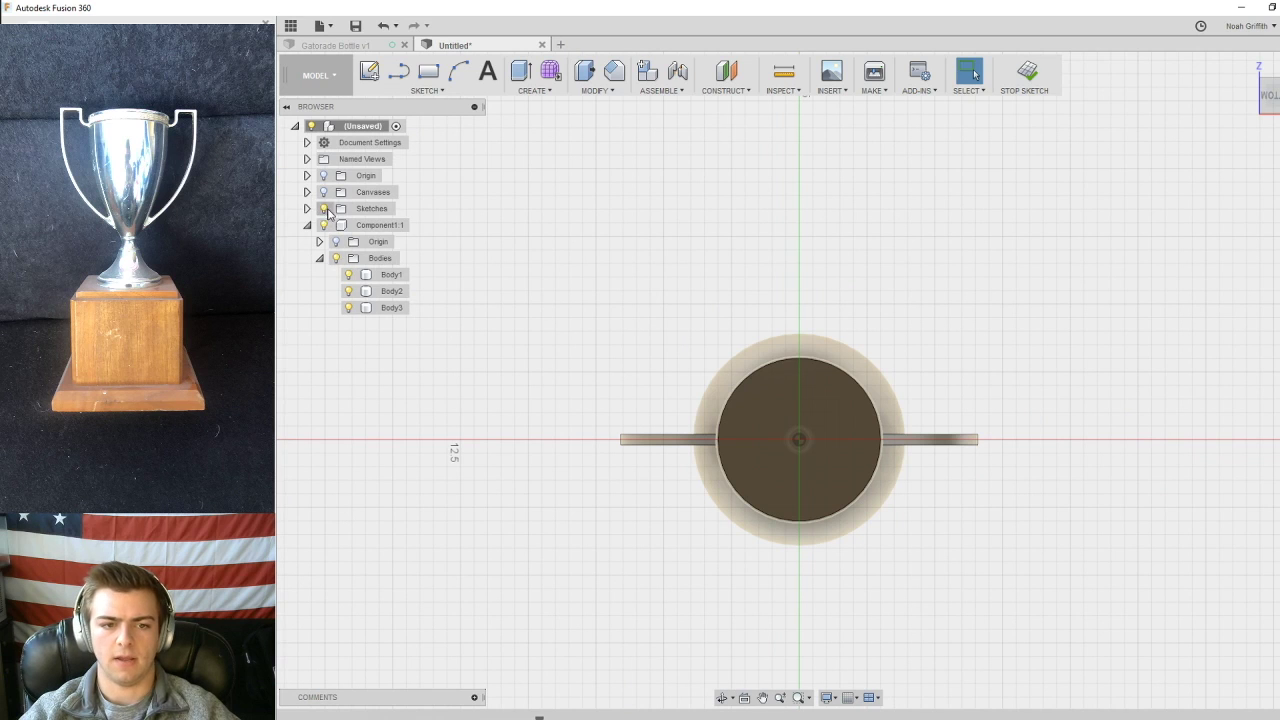
# - With the canvases shown as a width reference, sketch a 5 mm horizontal line outward from the foot's centre
pyautogui.keyDown('shift'); pyautogui.moveTo(873, 287); pyautogui.dragTo(882, 328, button='middle'); pyautogui.keyUp('shift')
pyautogui.click(1272, 86)
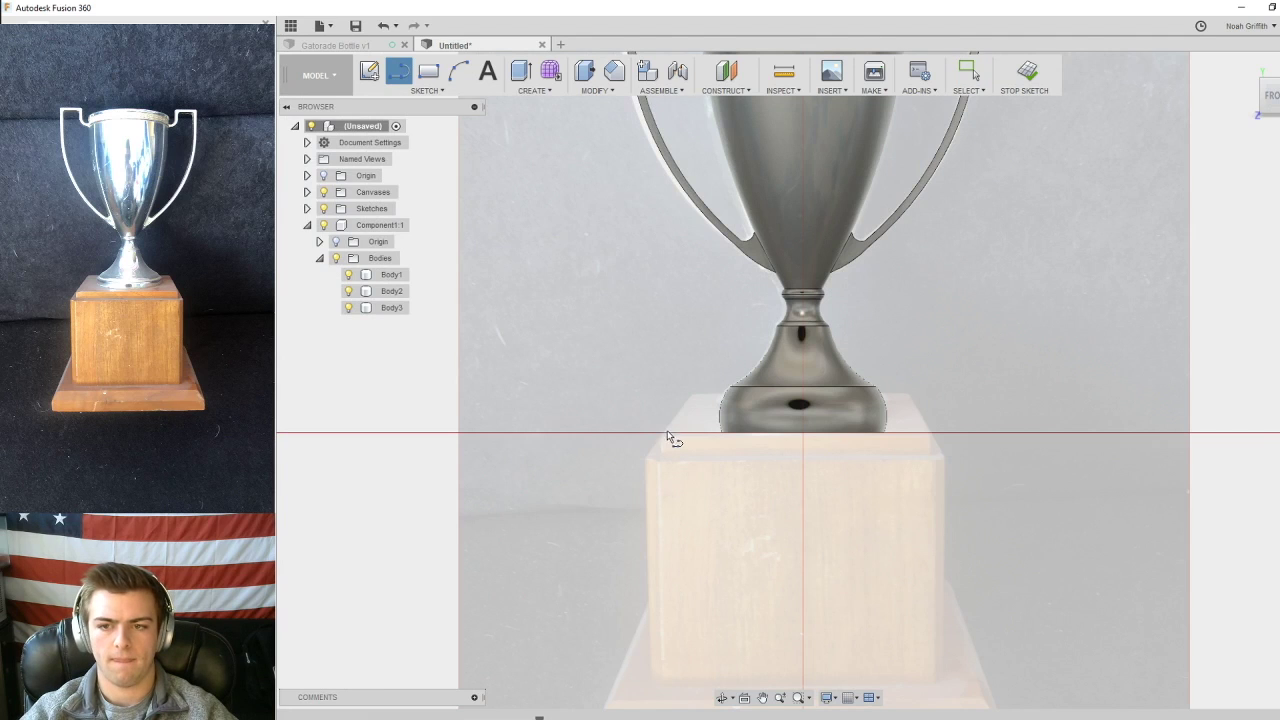
pyautogui.keyDown('shift'); pyautogui.moveTo(911, 392); pyautogui.dragTo(898, 308, button='middle'); pyautogui.keyUp('shift')
pyautogui.click(804, 416)
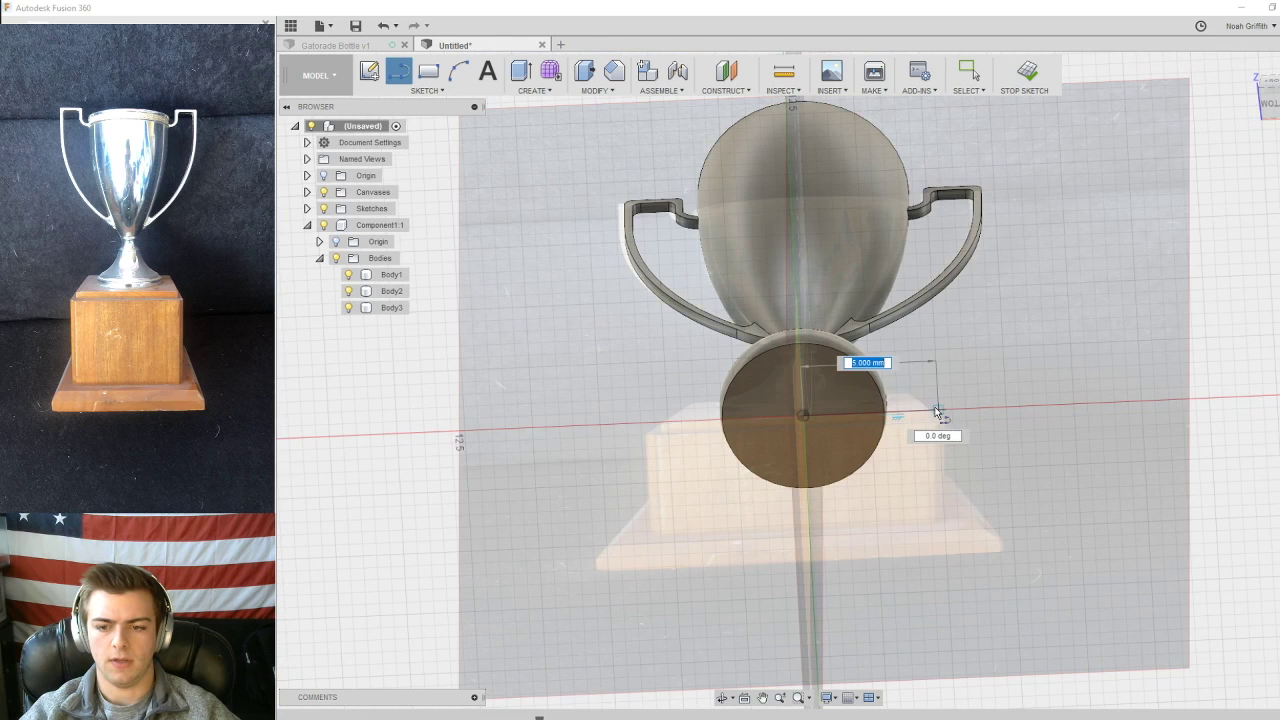
pyautogui.click(938, 410)
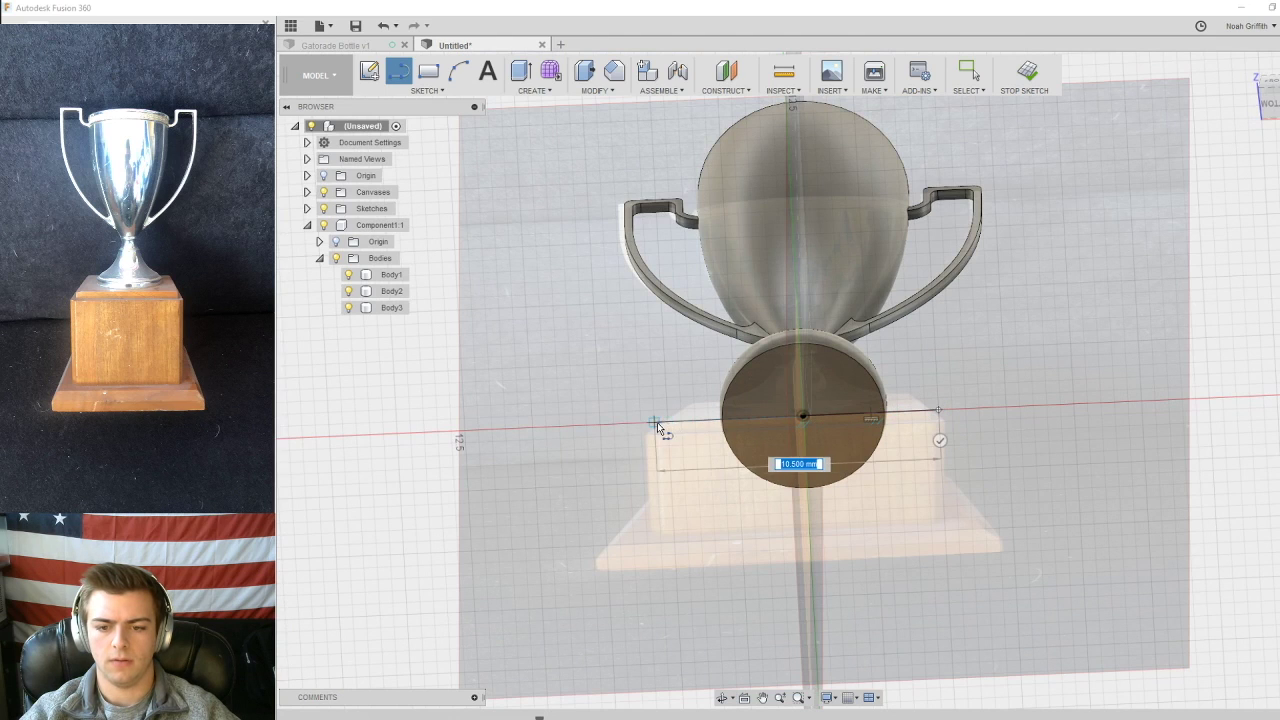
pyautogui.click(805, 417)
pyautogui.moveTo(805, 420); pyautogui.dragTo(657, 422)
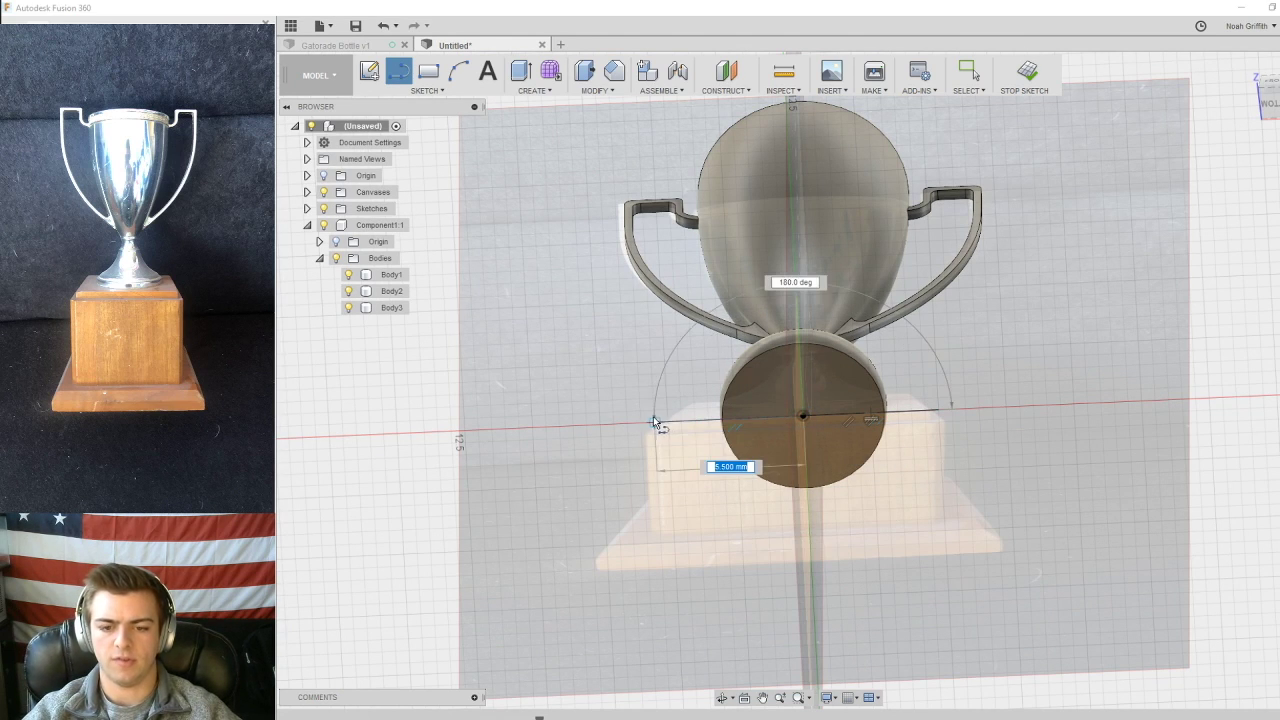
pyautogui.press('Tab')
pyautogui.keyDown('shift'); pyautogui.moveTo(880, 360); pyautogui.dragTo(888, 314, button='middle'); pyautogui.keyUp('shift')
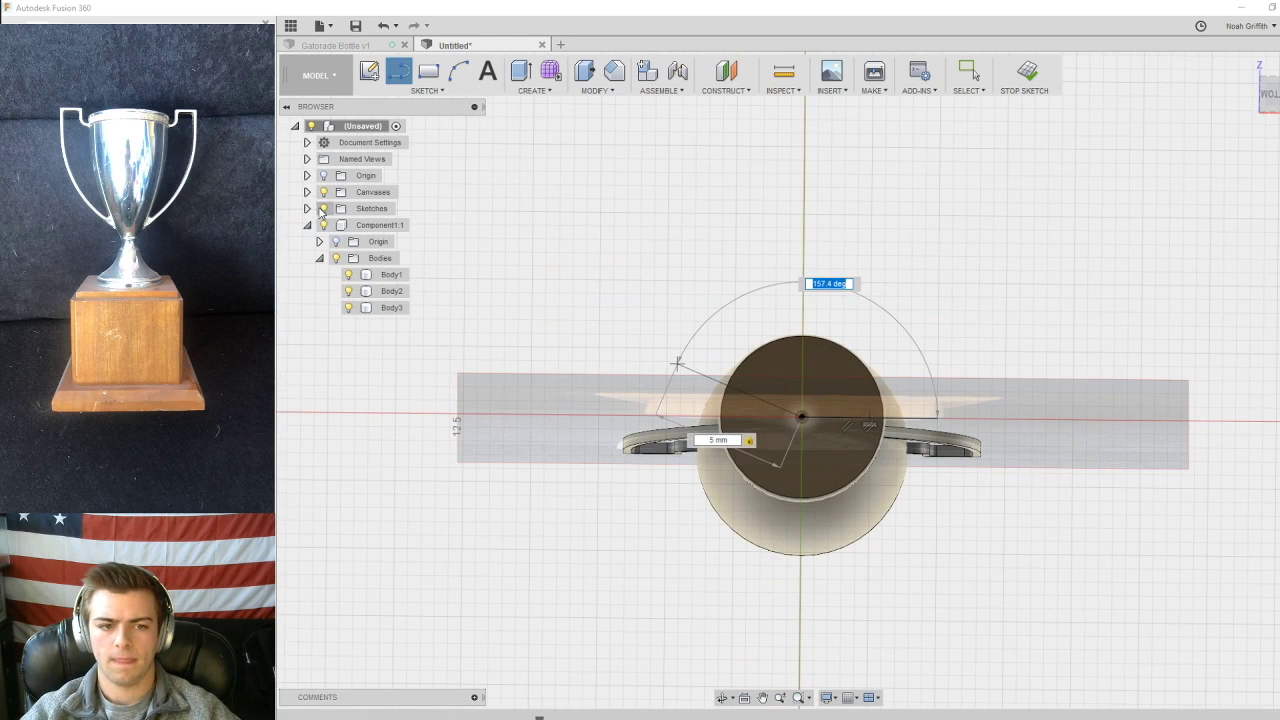
# - Hide the canvases to get a clear view of the sketch on the foot's bottom face
pyautogui.click(323, 193)
pyautogui.scroll(-2, 822, 372)
pyautogui.scroll(4, 822, 372)
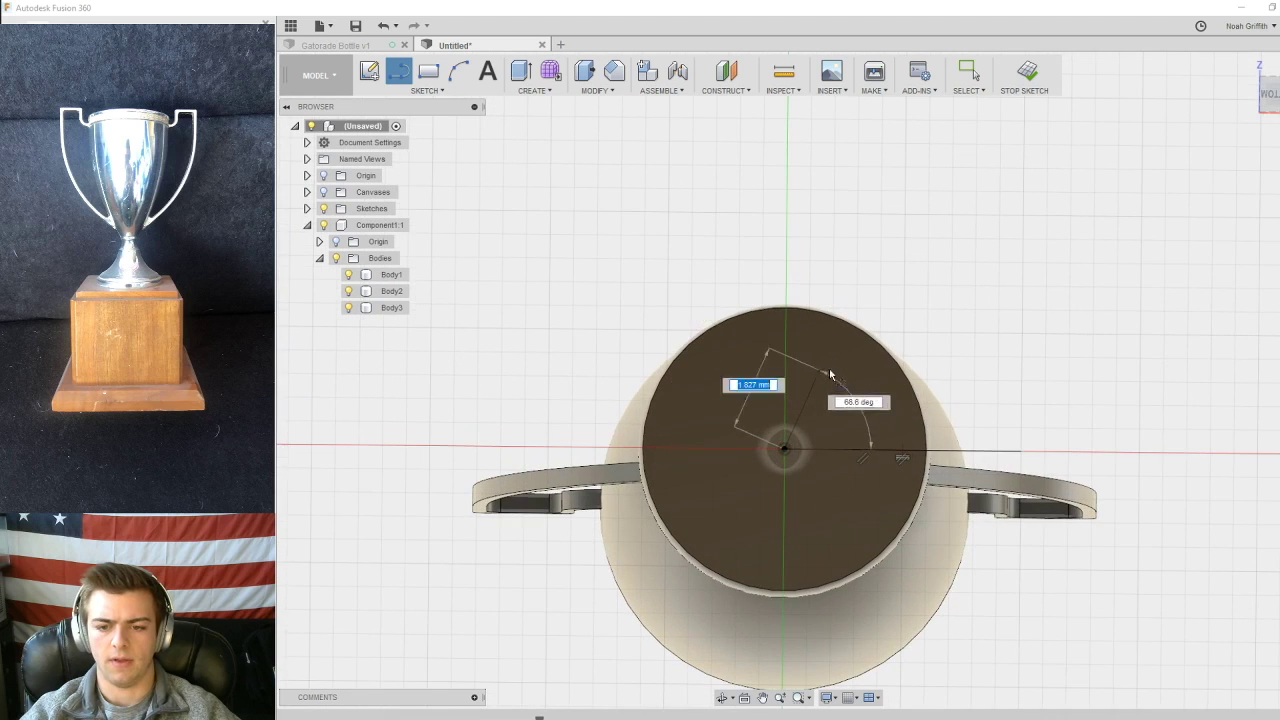
pyautogui.click(1019, 450)
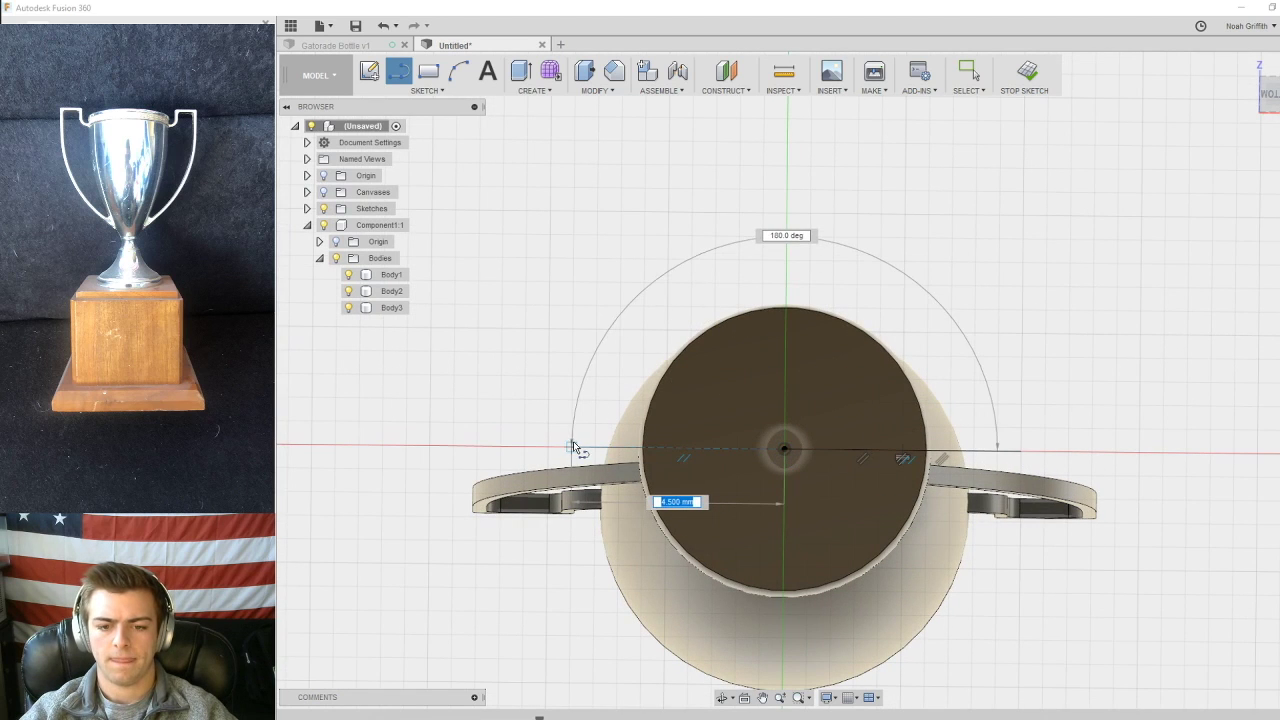
pyautogui.press('Tab')
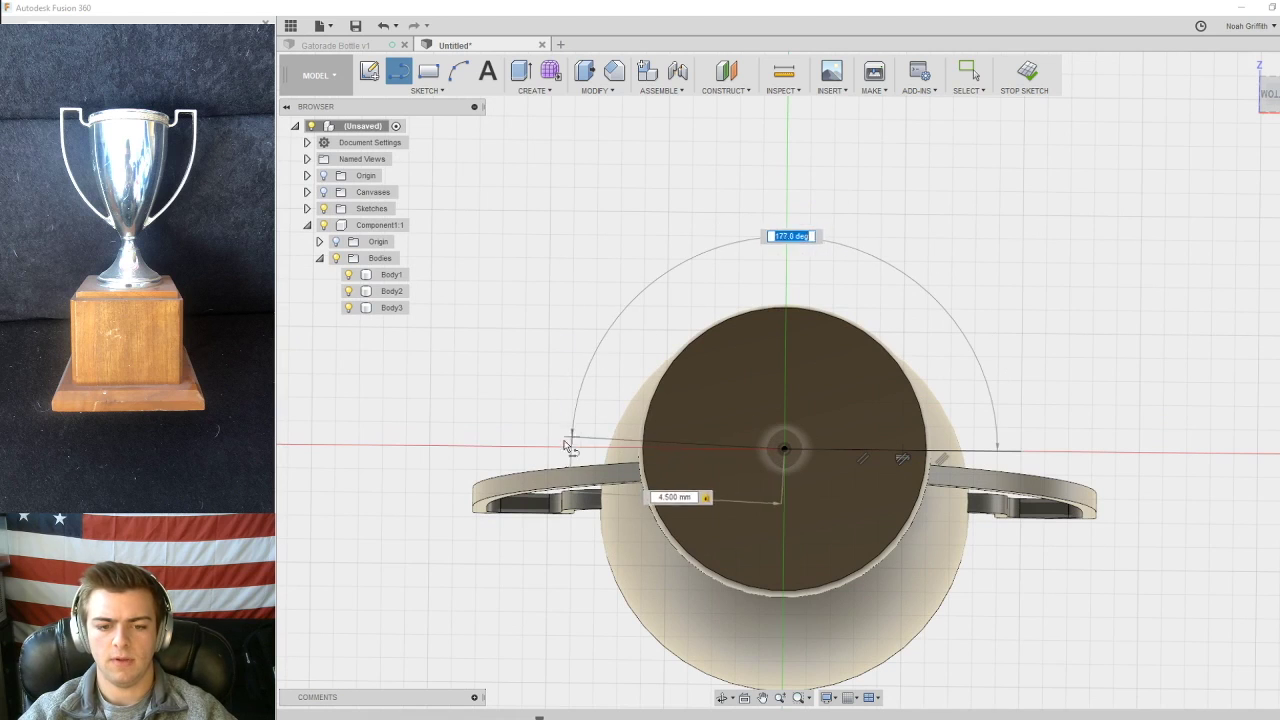
pyautogui.press('Escape')
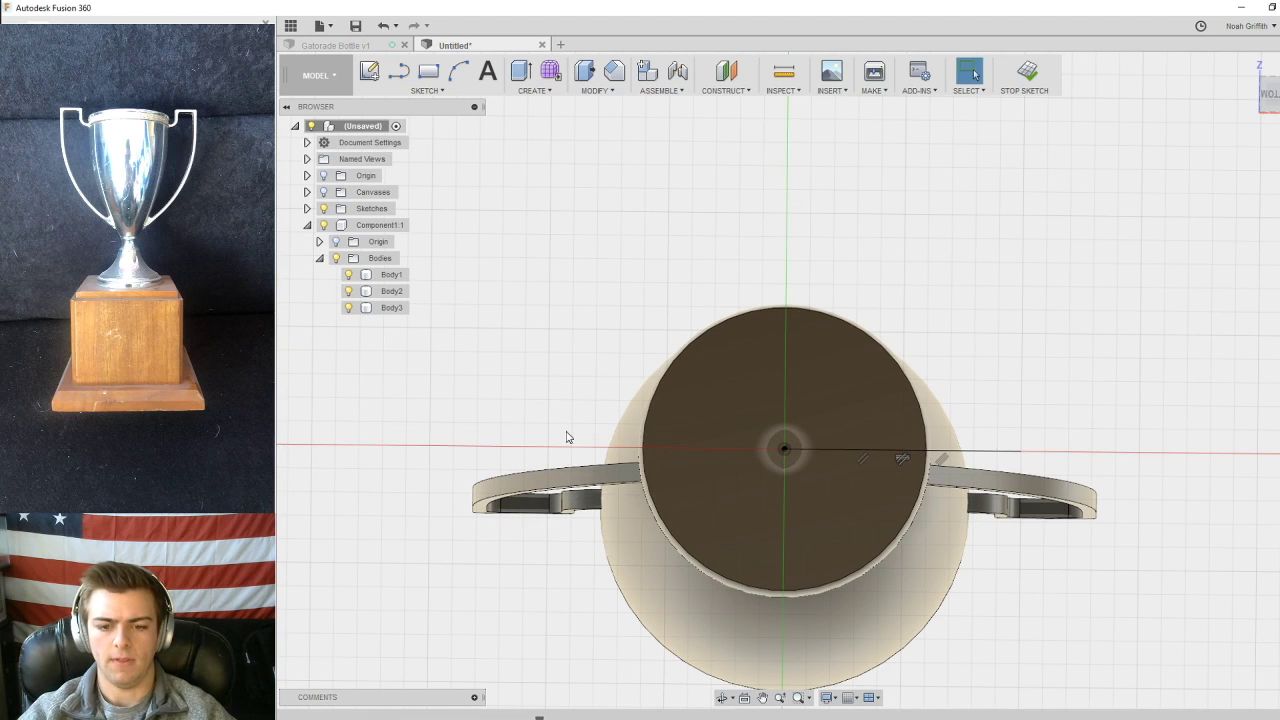
# - Facing the sketch squarely, draw a second horizontal line from the foot's centre the opposite way, equal in length to the first
pyautogui.press('l')
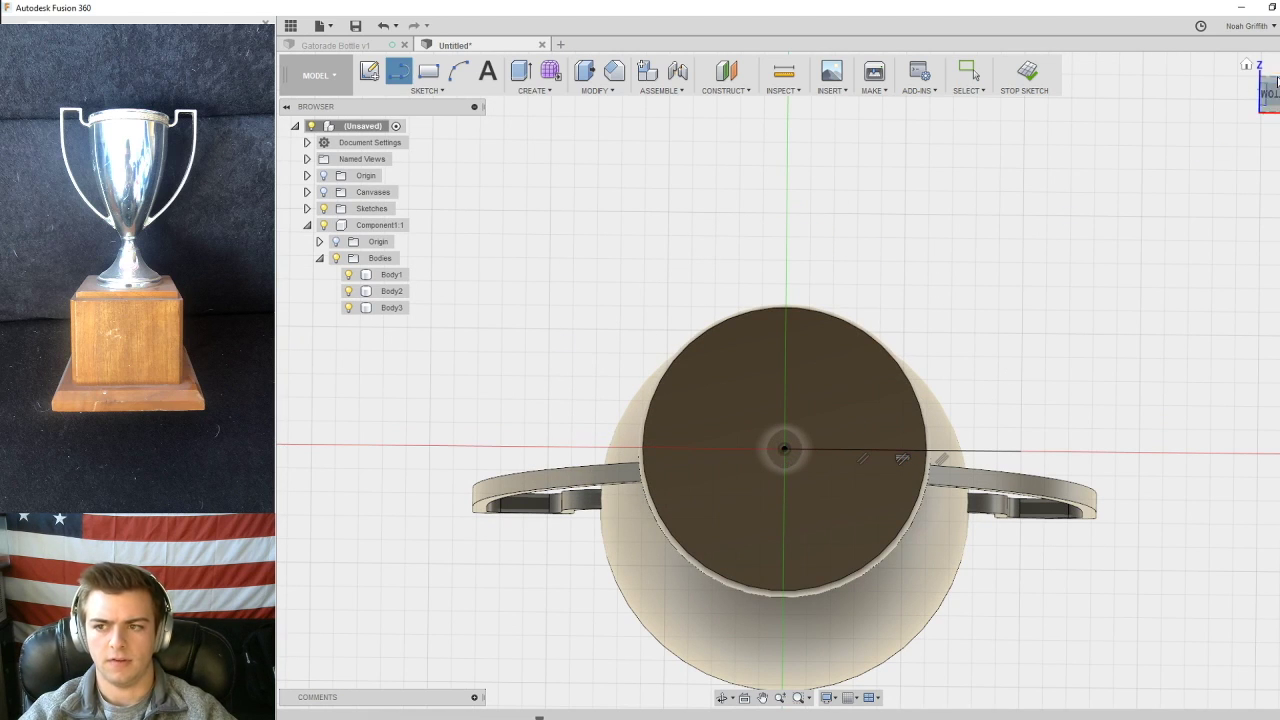
pyautogui.click(1271, 104)
pyautogui.click(786, 445)
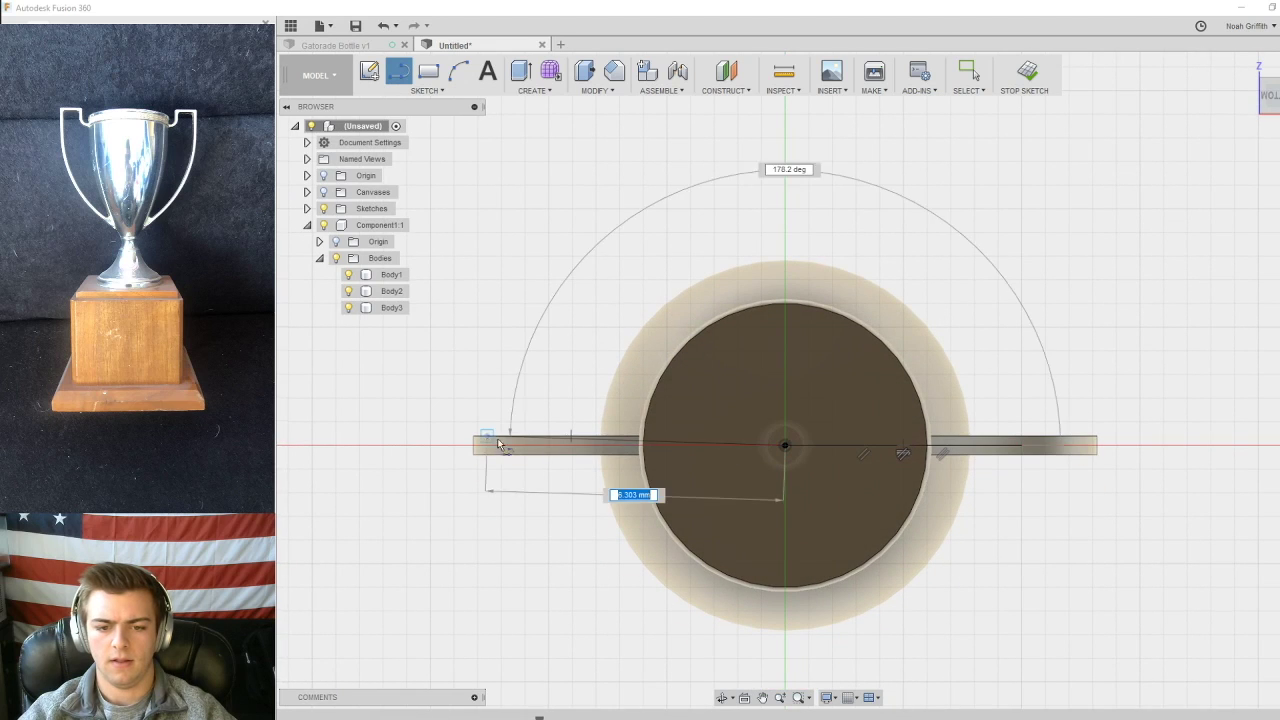
pyautogui.click(546, 444)
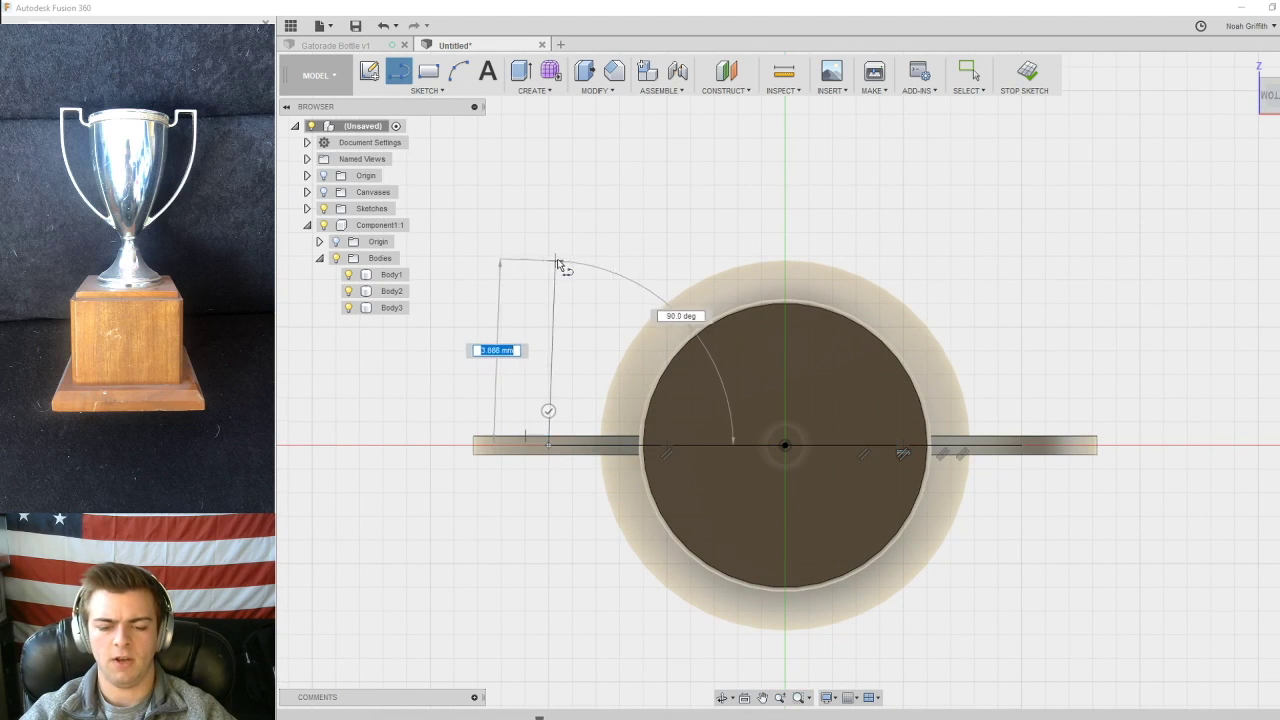
pyautogui.press('Escape')
# - From the foot's centre, draw two opposite vertical lines, each 5 mm long, perpendicular to the existing horizontal lines
pyautogui.press('l')
pyautogui.click(786, 445)
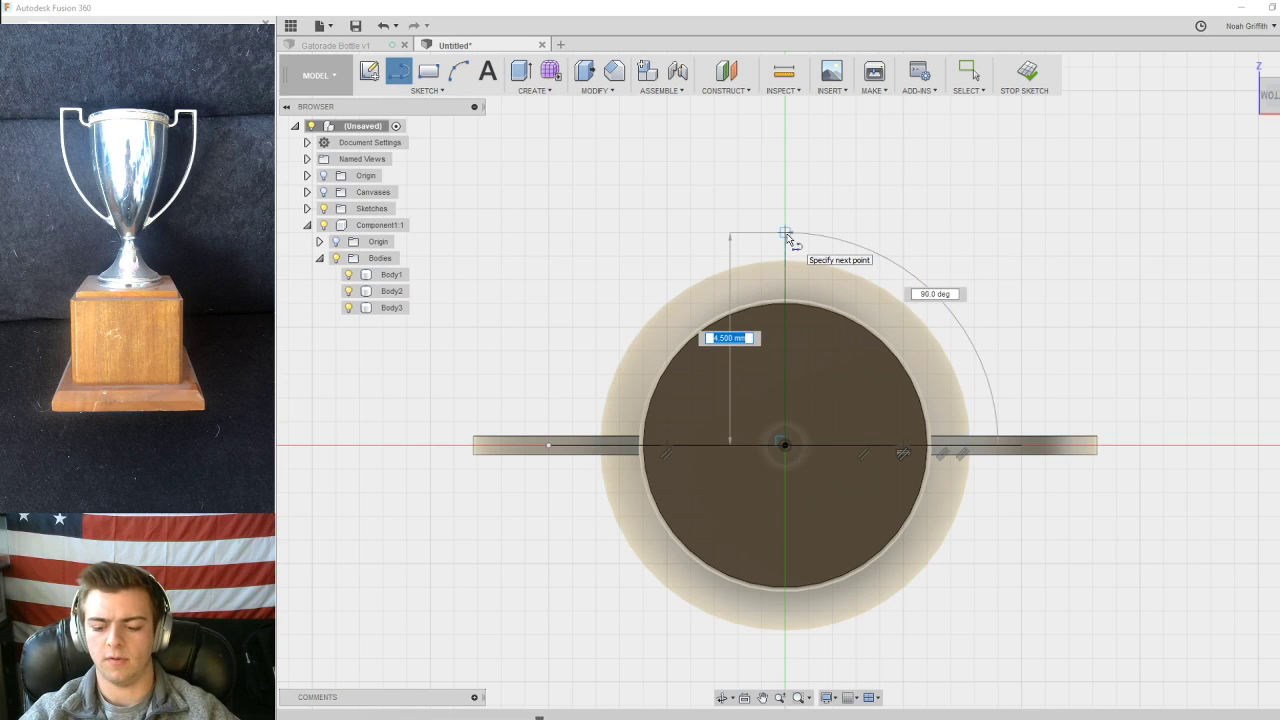
pyautogui.press('Tab')
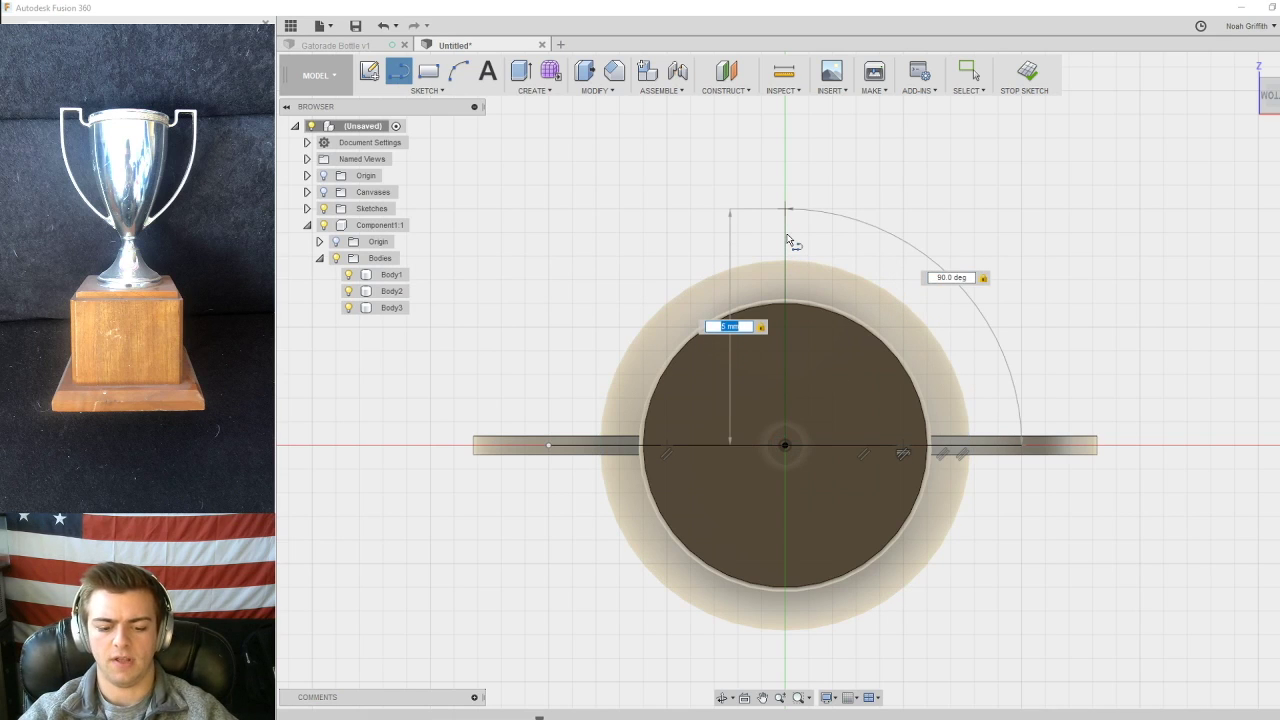
pyautogui.press('Return')
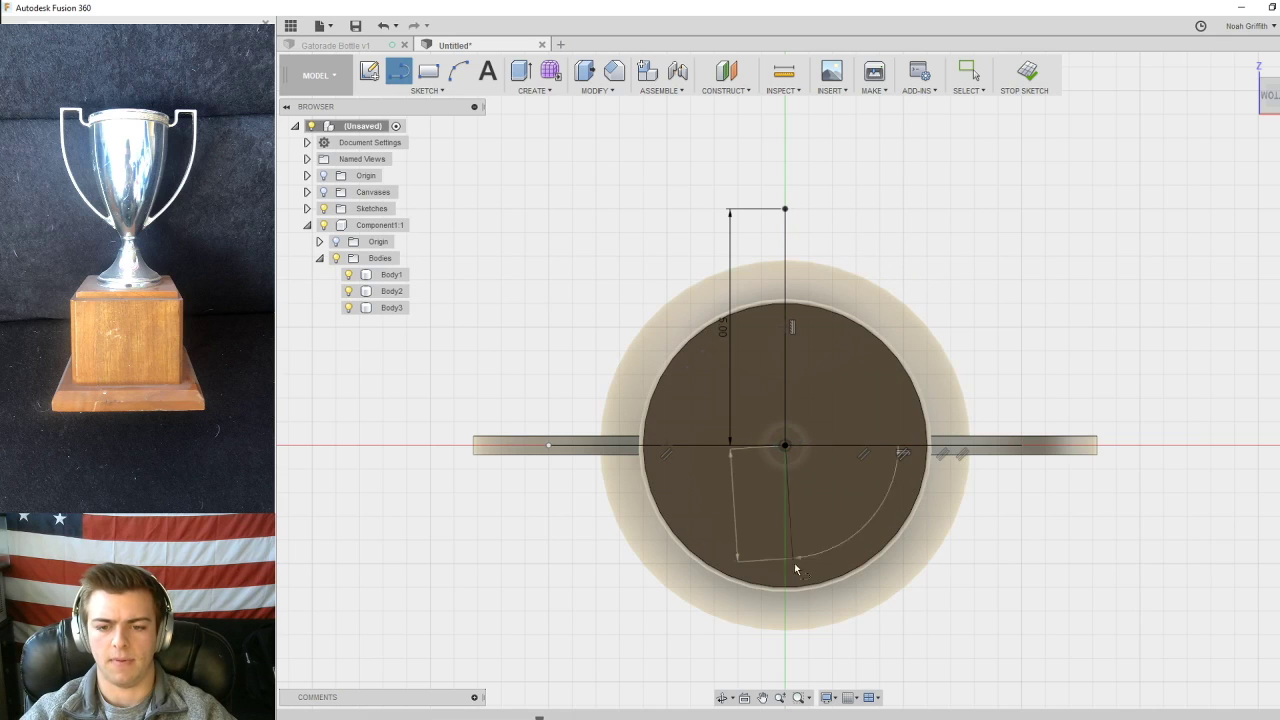
pyautogui.write('5')
pyautogui.press('Tab')
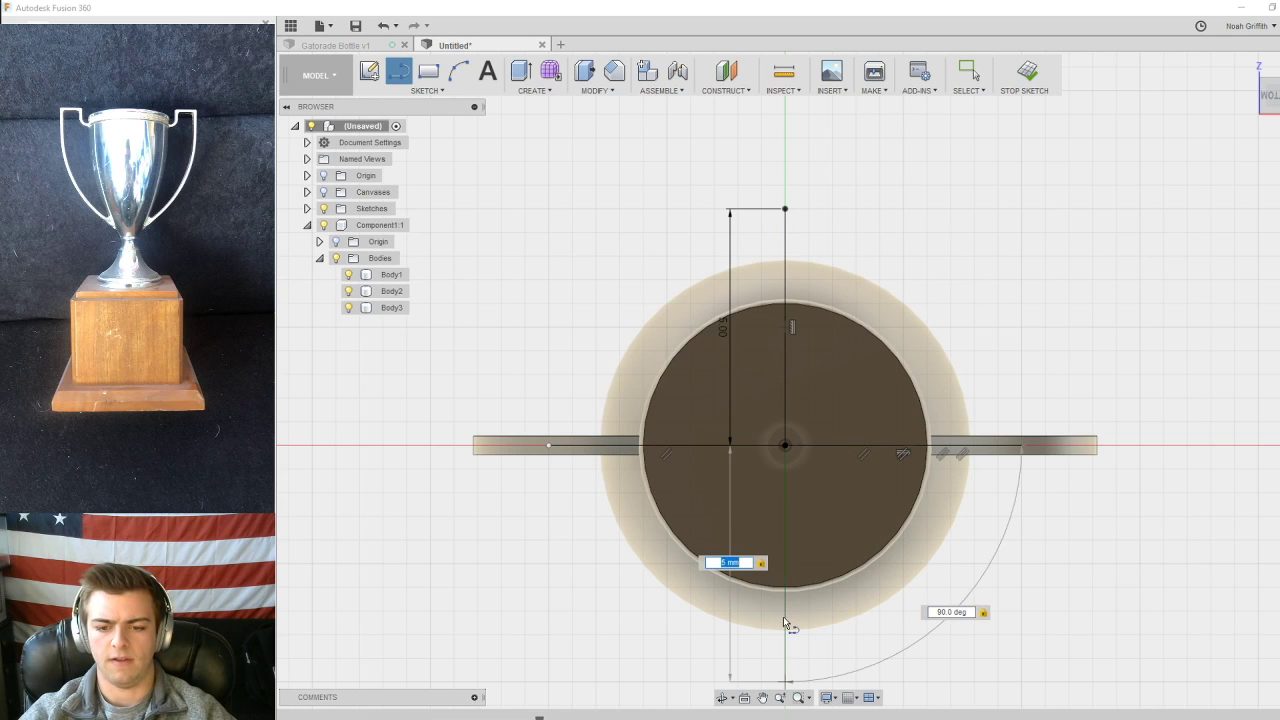
pyautogui.press('Return')
# - Draw the right half of a square around the foot, joining the lower vertical line's end through both right corners to the upper one
pyautogui.scroll(1, 922, 590)
pyautogui.moveTo(922, 590); pyautogui.dragTo(863, 482, button='middle')
pyautogui.press('l')
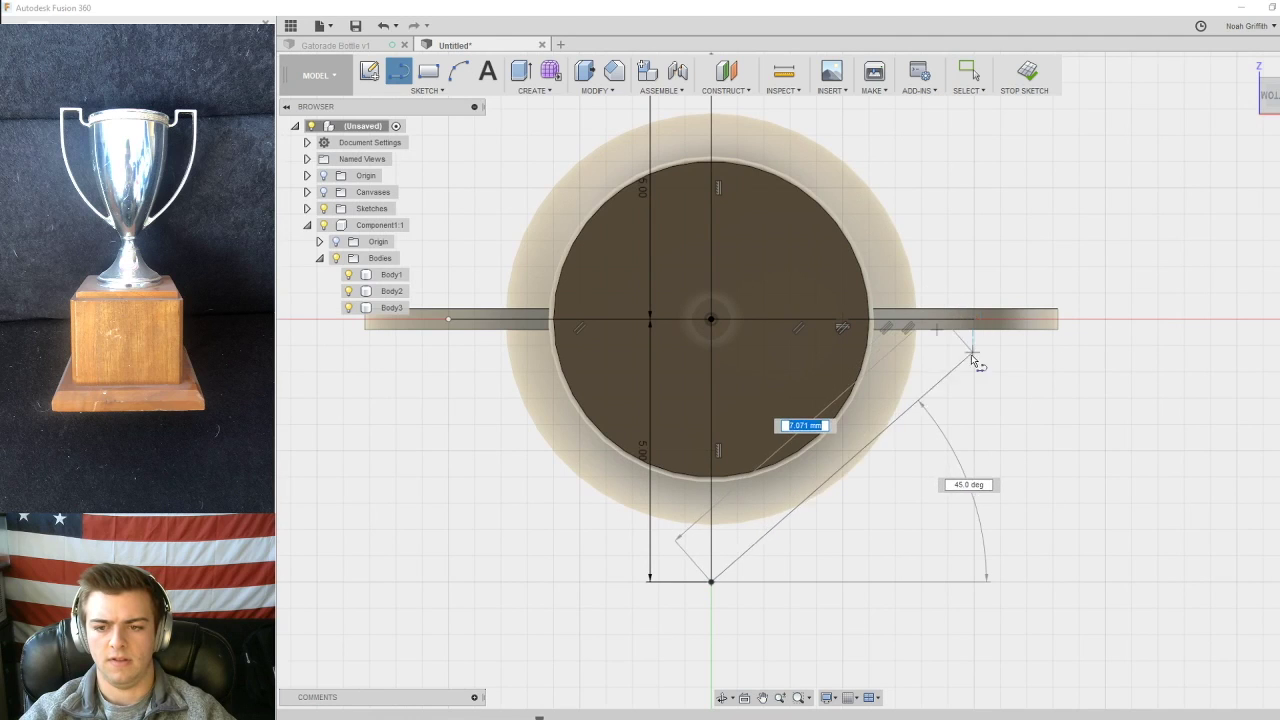
pyautogui.click(976, 583)
pyautogui.click(977, 322)
pyautogui.moveTo(980, 277); pyautogui.dragTo(949, 399, button='middle')
pyautogui.click(958, 510)
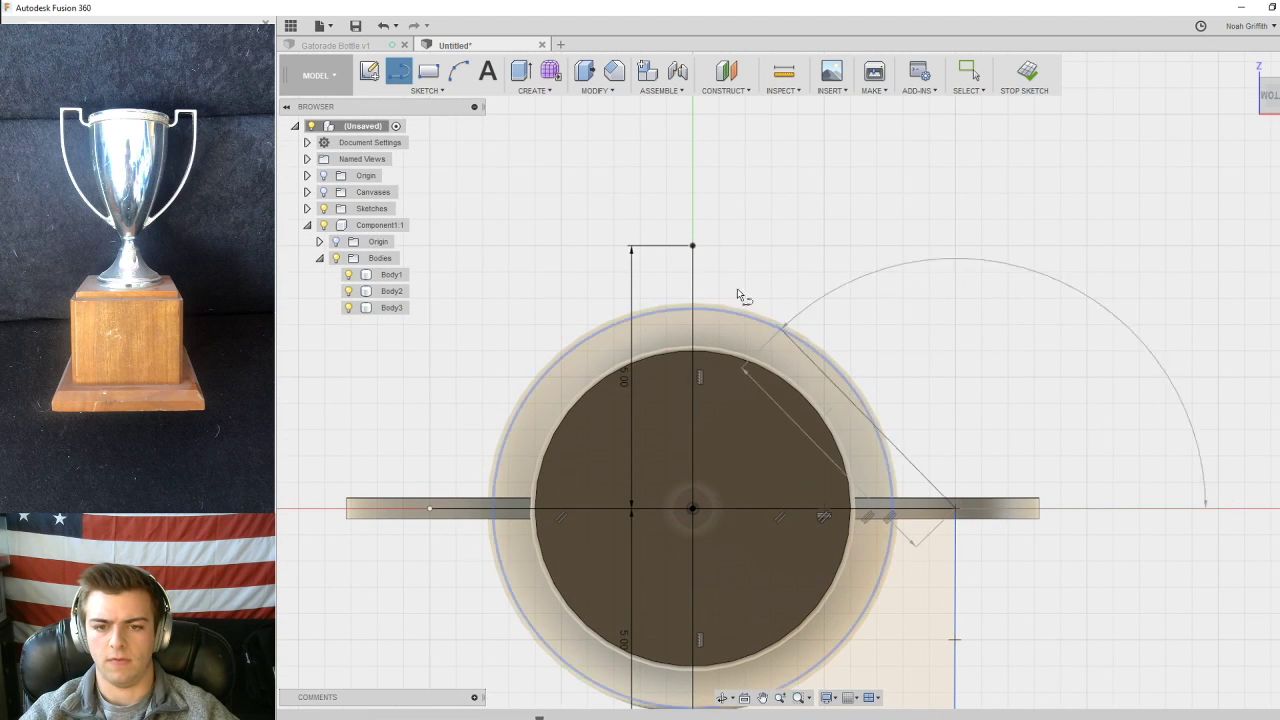
pyautogui.click(955, 247)
pyautogui.click(692, 247)
# - Close the square with matching lines through its two left corners, meeting the vertical lines' ends, and finish the sketch
pyautogui.moveTo(444, 480); pyautogui.dragTo(726, 465, button='middle')
pyautogui.click(713, 493)
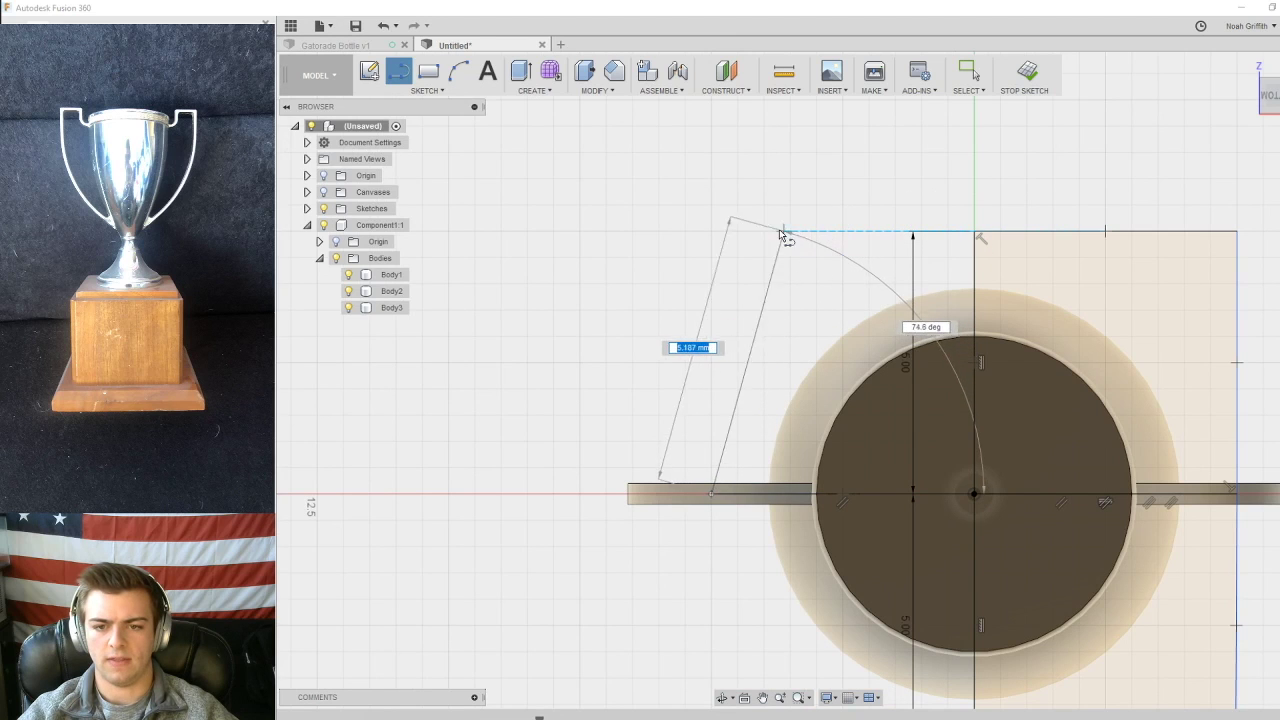
pyautogui.click(712, 232)
pyautogui.moveTo(818, 401); pyautogui.dragTo(788, 388, button='middle')
pyautogui.click(944, 218)
pyautogui.moveTo(707, 514); pyautogui.dragTo(626, 362, button='middle')
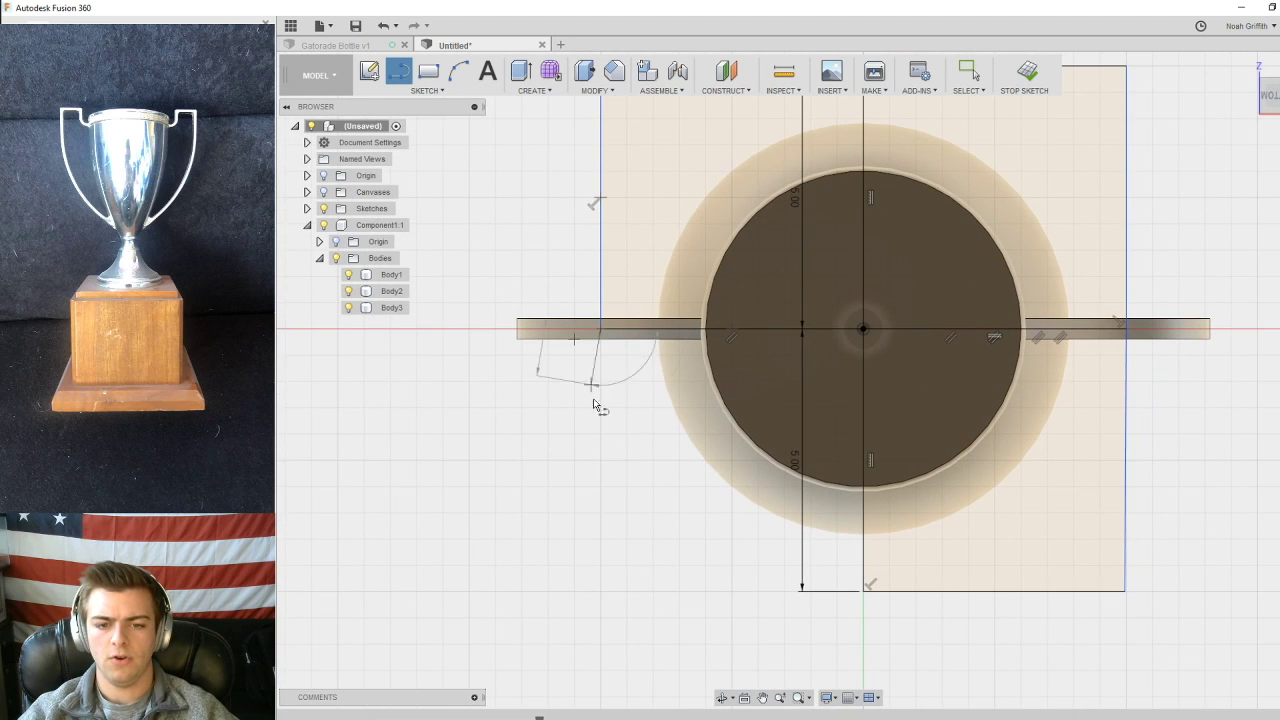
pyautogui.click(563, 368)
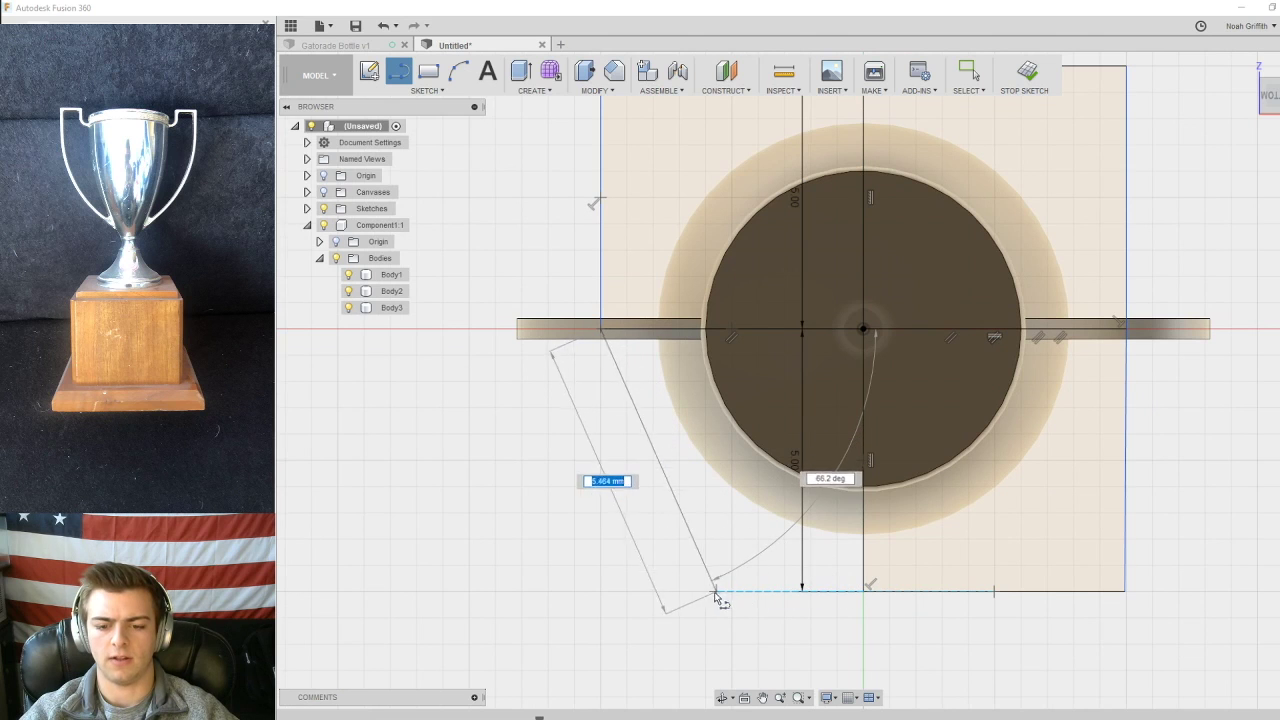
pyautogui.click(601, 591)
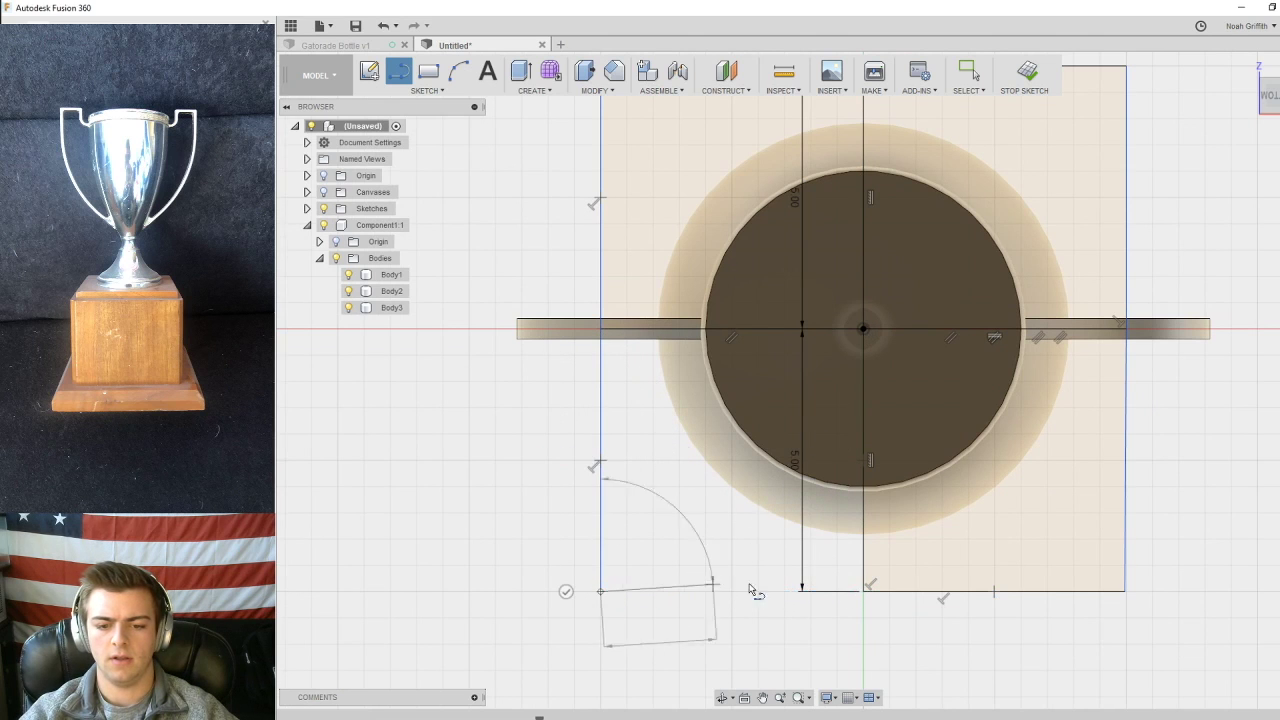
pyautogui.moveTo(863, 598)
pyautogui.keyDown('shift'); pyautogui.mouseDown(button='middle')
pyautogui.moveTo(985, 392)
pyautogui.moveTo(905, 152)
pyautogui.mouseUp(button='middle'); pyautogui.keyUp('shift')
pyautogui.scroll(-5, 956, 295)
pyautogui.click(1032, 75)
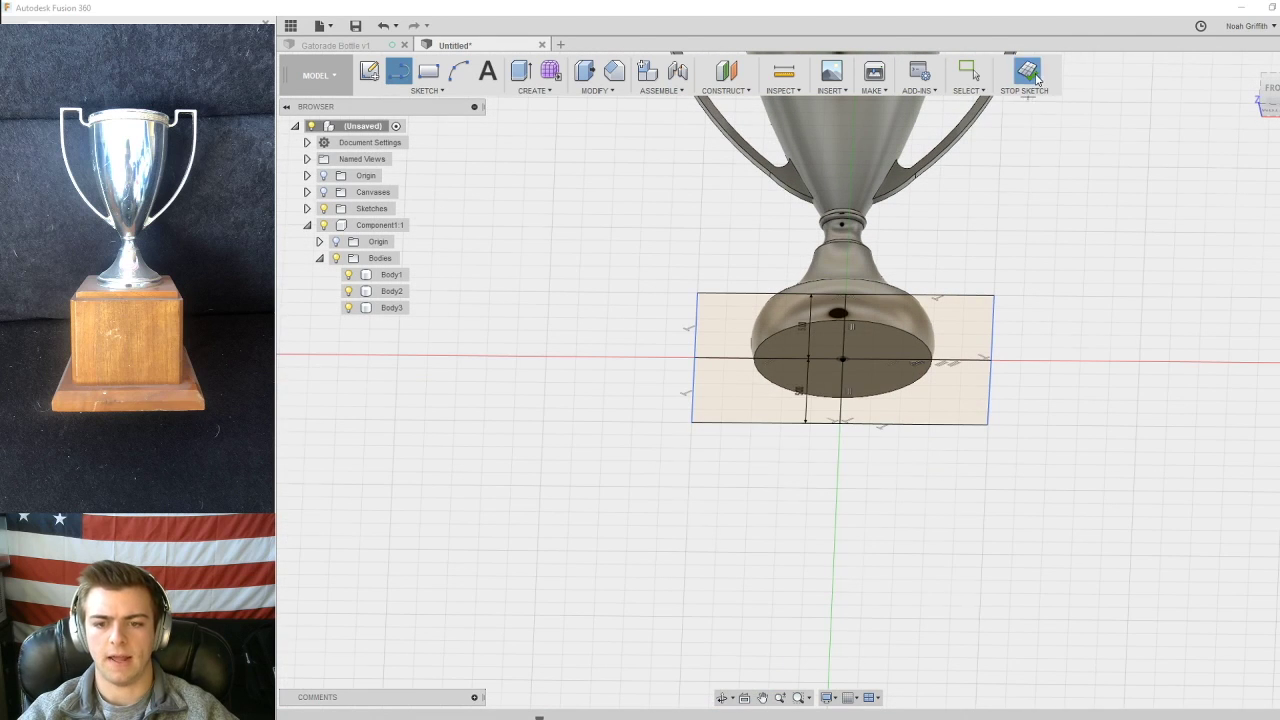
# - Start an extrusion of all the square's regions, including the quarter-circle areas under the cup's foot
pyautogui.click(950, 328)
pyautogui.keyDown('shift'); pyautogui.click(903, 343); pyautogui.keyUp('shift')
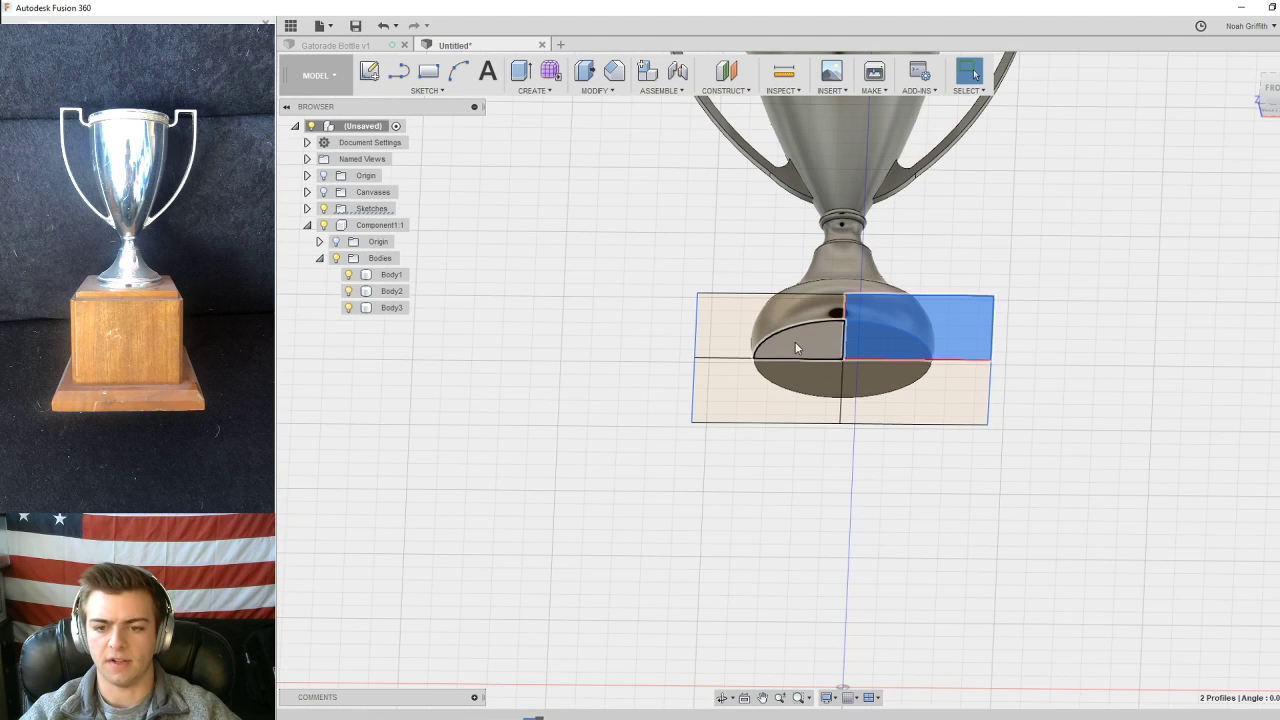
pyautogui.keyDown('shift'); pyautogui.click(795, 385); pyautogui.keyUp('shift')
pyautogui.keyDown('shift'); pyautogui.click(874, 372); pyautogui.keyUp('shift')
pyautogui.keyDown('shift'); pyautogui.click(776, 316); pyautogui.keyUp('shift')
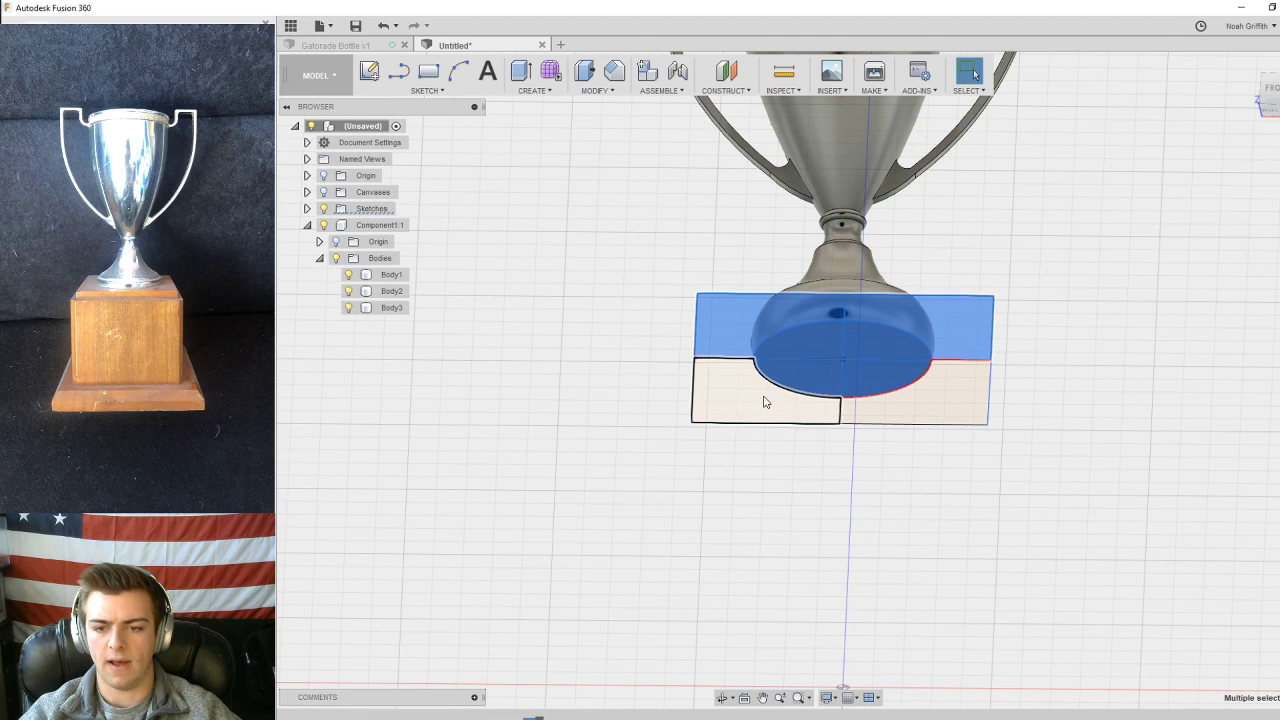
pyautogui.keyDown('shift'); pyautogui.click(766, 400); pyautogui.keyUp('shift')
pyautogui.keyDown('shift'); pyautogui.click(917, 395); pyautogui.keyUp('shift')
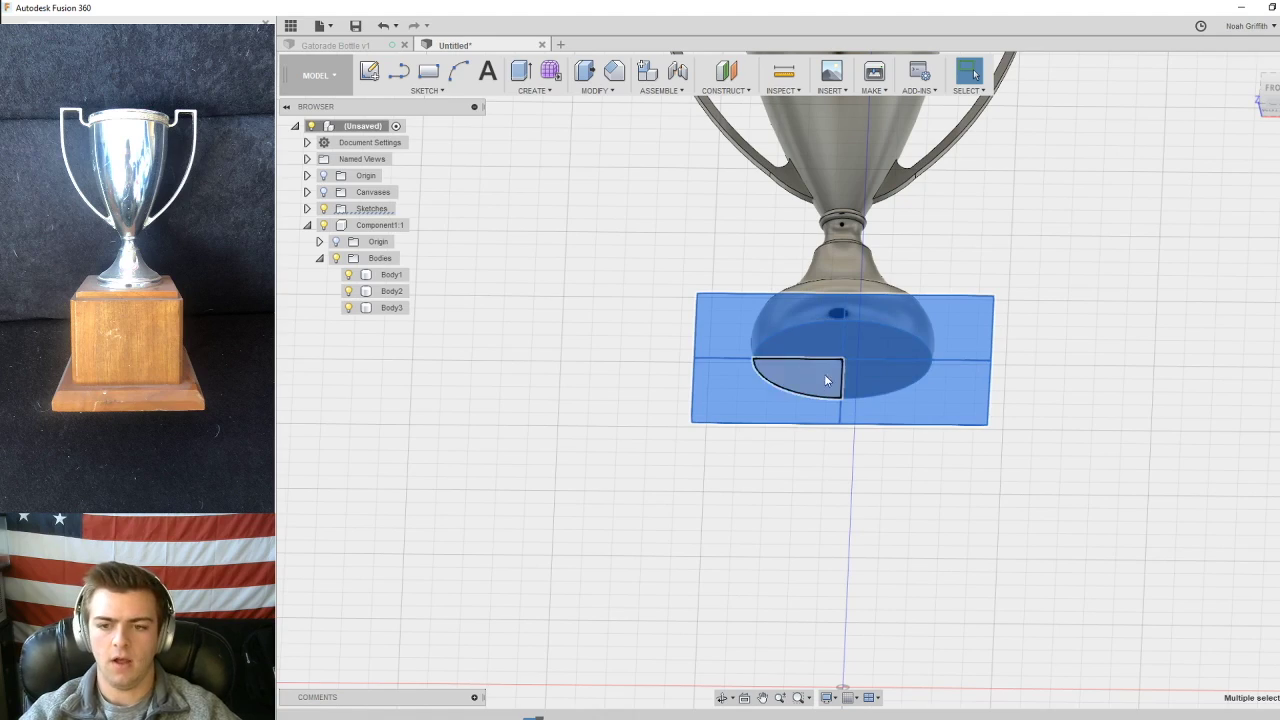
pyautogui.moveTo(1089, 249)
pyautogui.keyDown('shift'); pyautogui.mouseDown(button='middle')
pyautogui.moveTo(1040, 266)
pyautogui.moveTo(1124, 248)
pyautogui.moveTo(863, 357)
pyautogui.mouseUp(button='middle'); pyautogui.keyUp('shift')
pyautogui.press('e')
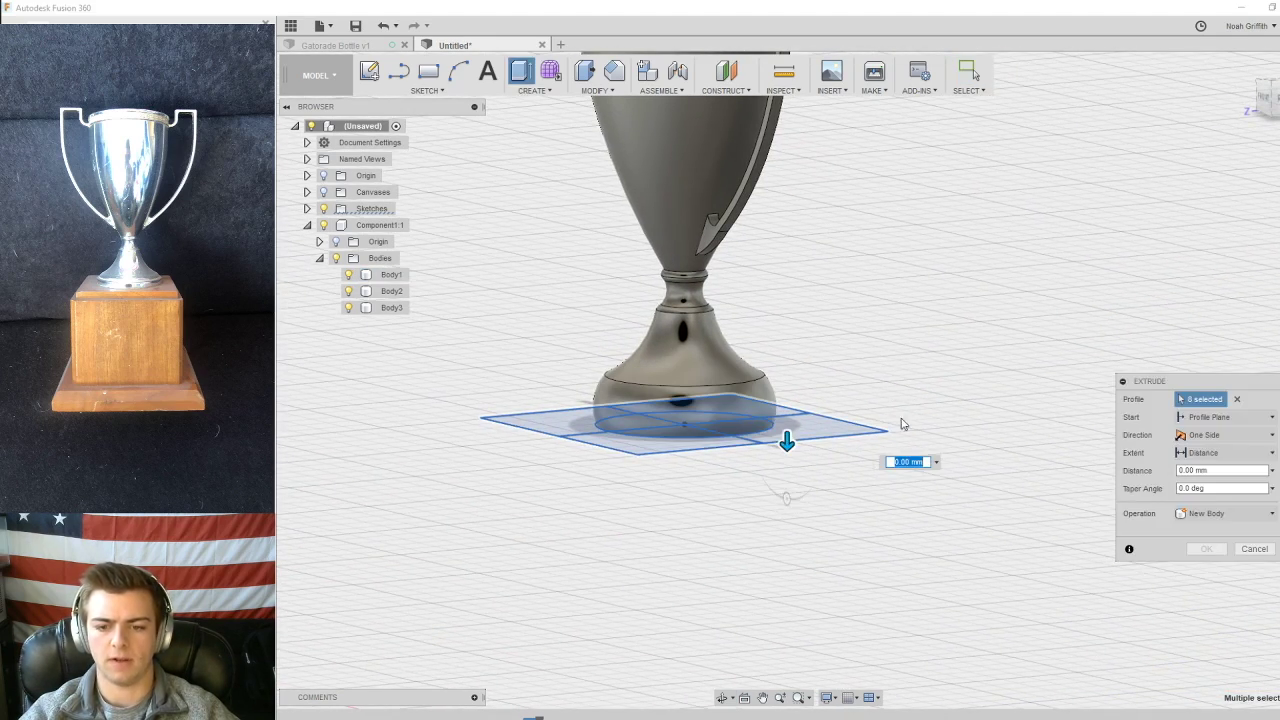
# - Facing the front with the canvases shown, pull the square's extrusion down to a distance of 7 mm
pyautogui.keyDown('shift'); pyautogui.moveTo(914, 394); pyautogui.dragTo(1267, 145, button='middle'); pyautogui.keyUp('shift')
pyautogui.click(1265, 99)
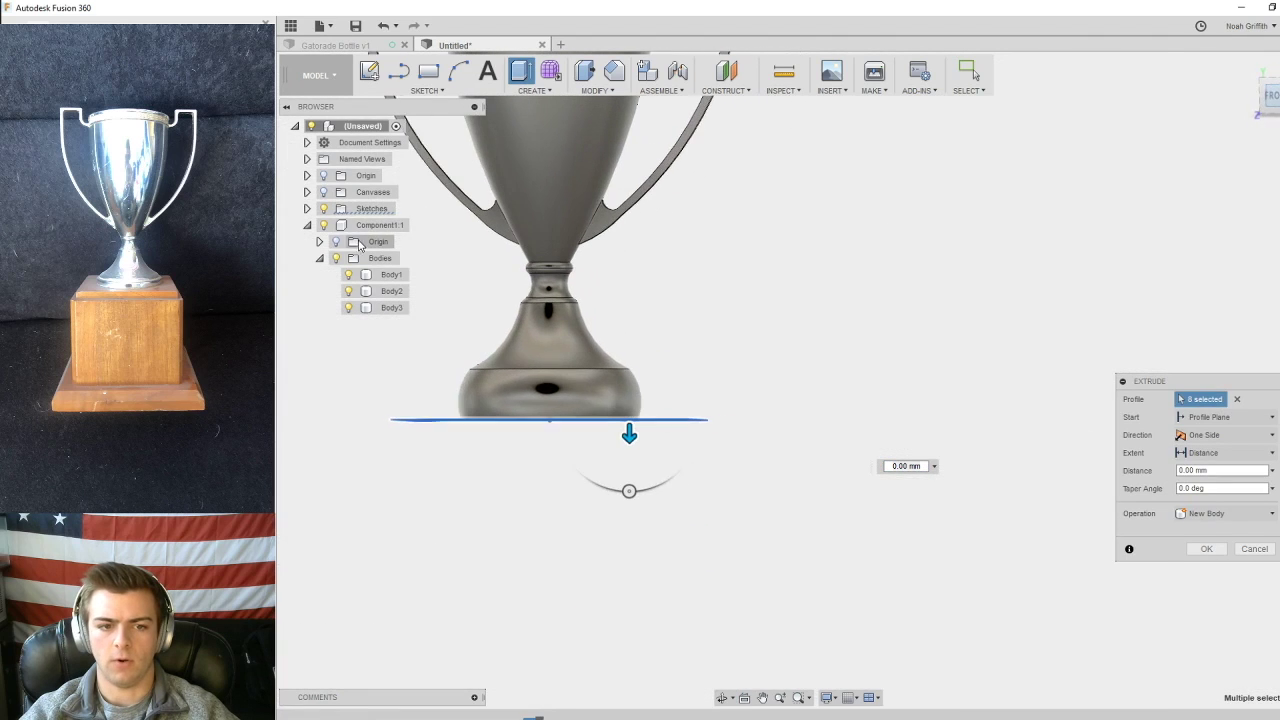
pyautogui.click(323, 193)
pyautogui.moveTo(806, 252); pyautogui.dragTo(940, 114, button='middle')
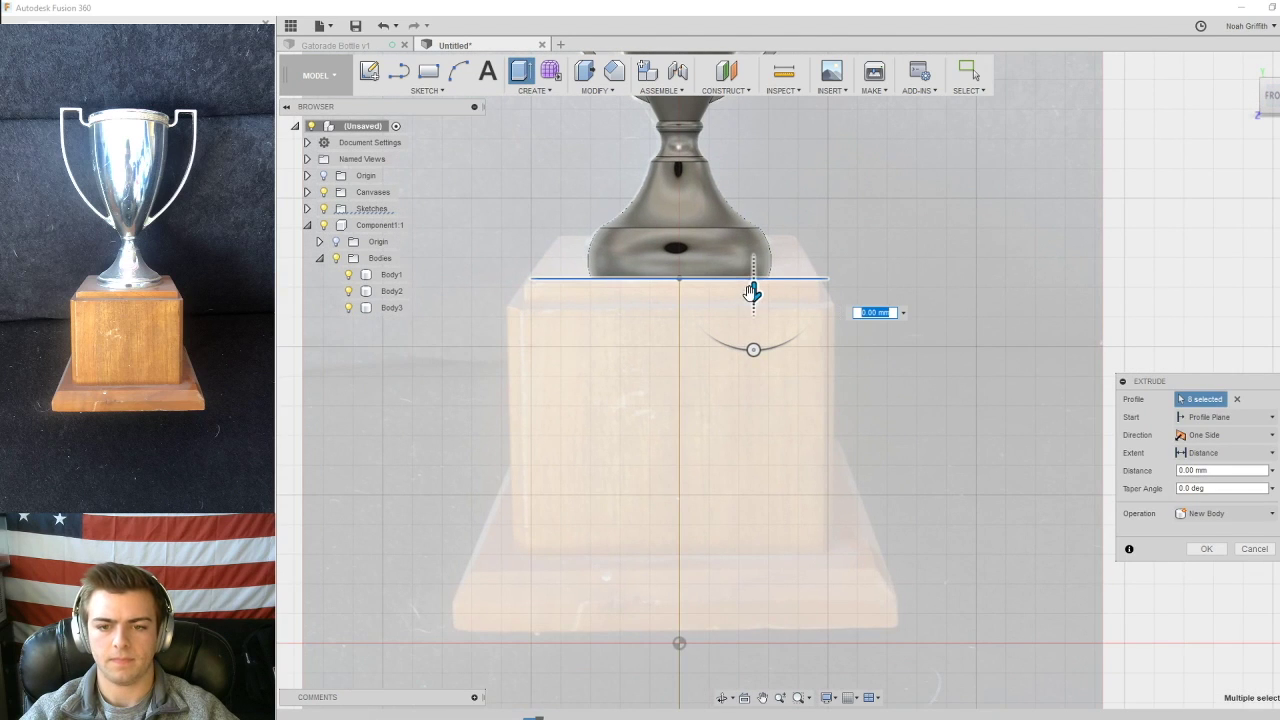
pyautogui.moveTo(752, 291); pyautogui.dragTo(762, 528)
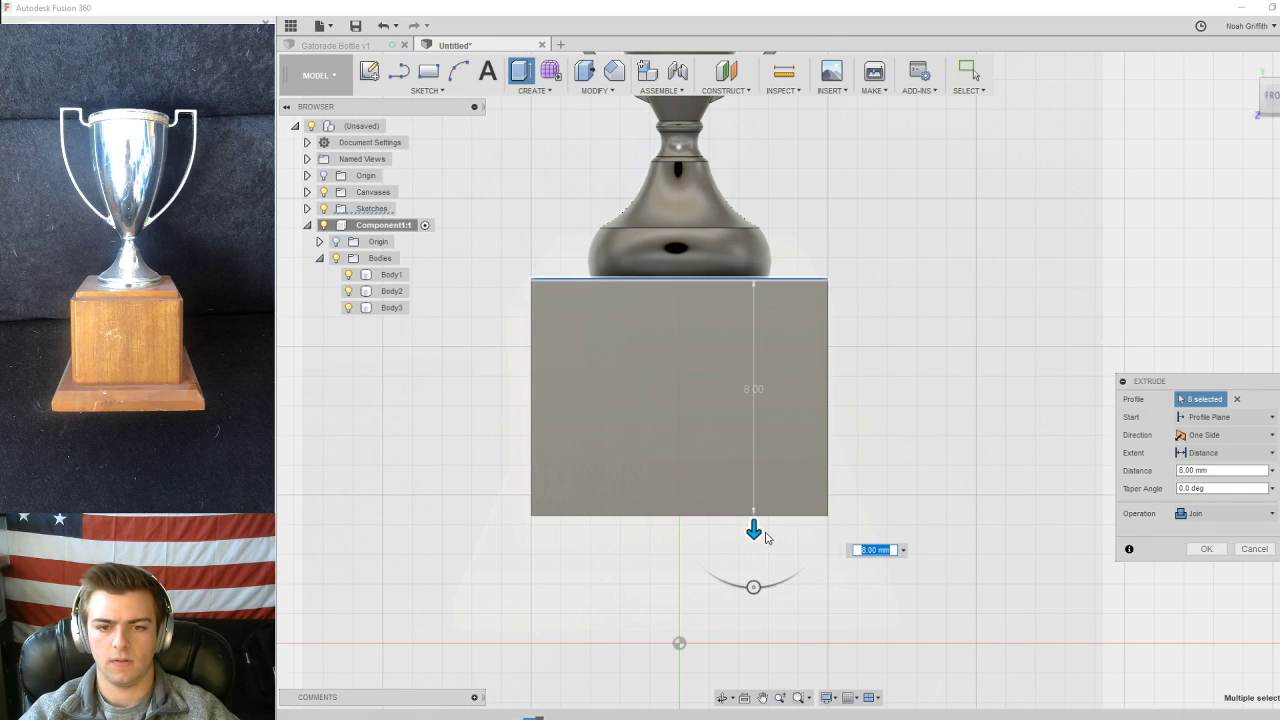
pyautogui.moveTo(753, 530); pyautogui.dragTo(752, 498)
# - Hide the canvases and complete the base block's extrusion as a new component
pyautogui.moveTo(940, 369)
pyautogui.keyDown('shift'); pyautogui.mouseDown(button='middle')
pyautogui.moveTo(906, 380)
pyautogui.moveTo(928, 366)
pyautogui.moveTo(918, 378)
pyautogui.mouseUp(button='middle'); pyautogui.keyUp('shift')
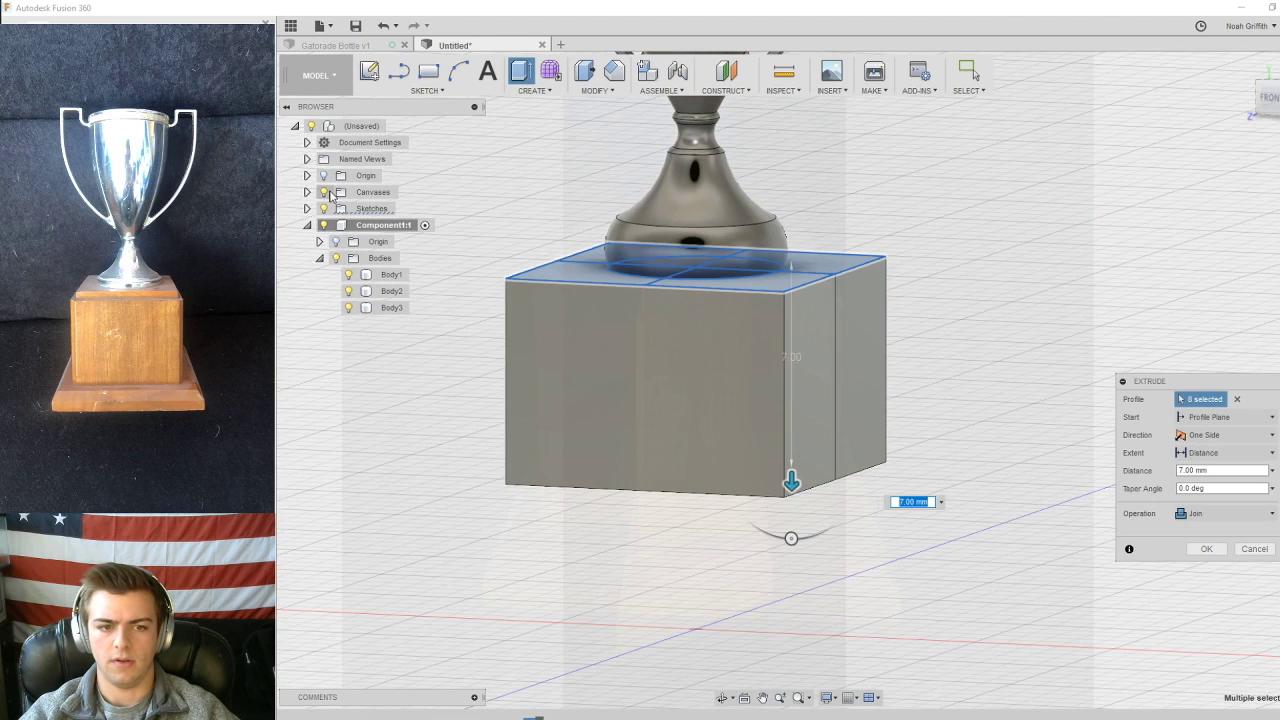
pyautogui.click(307, 192)
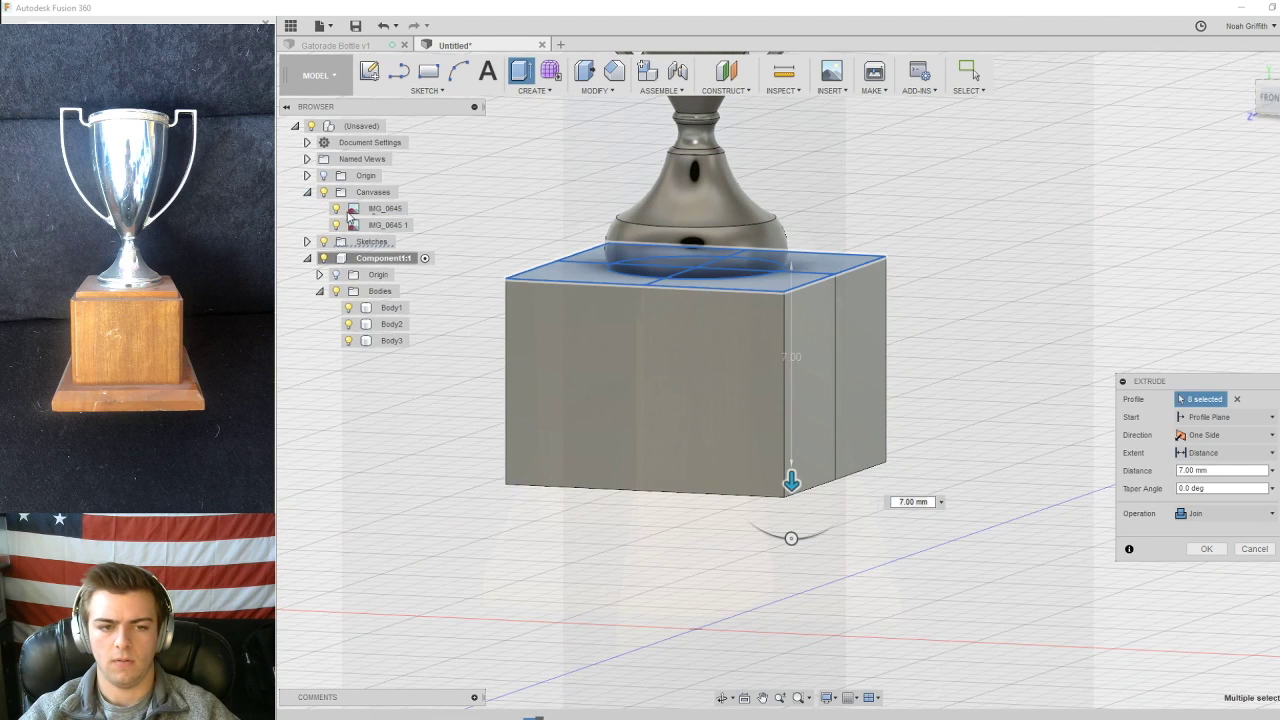
pyautogui.click(325, 195)
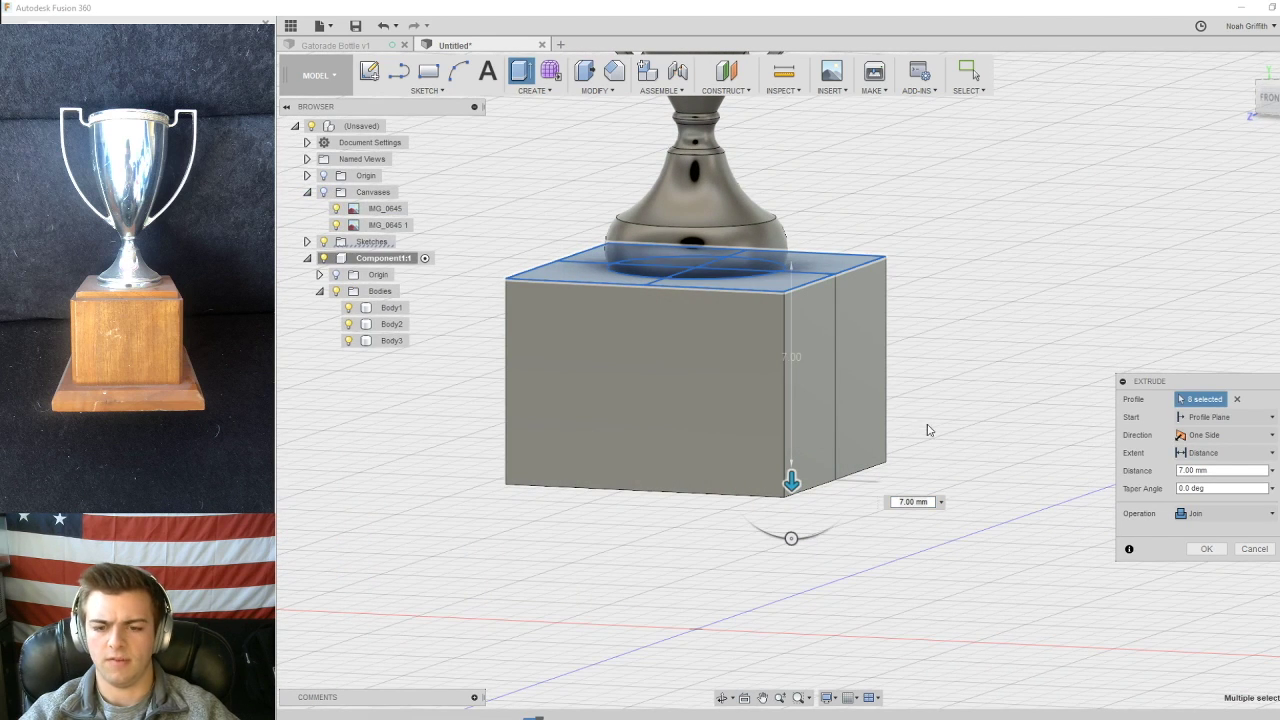
pyautogui.click(1225, 513)
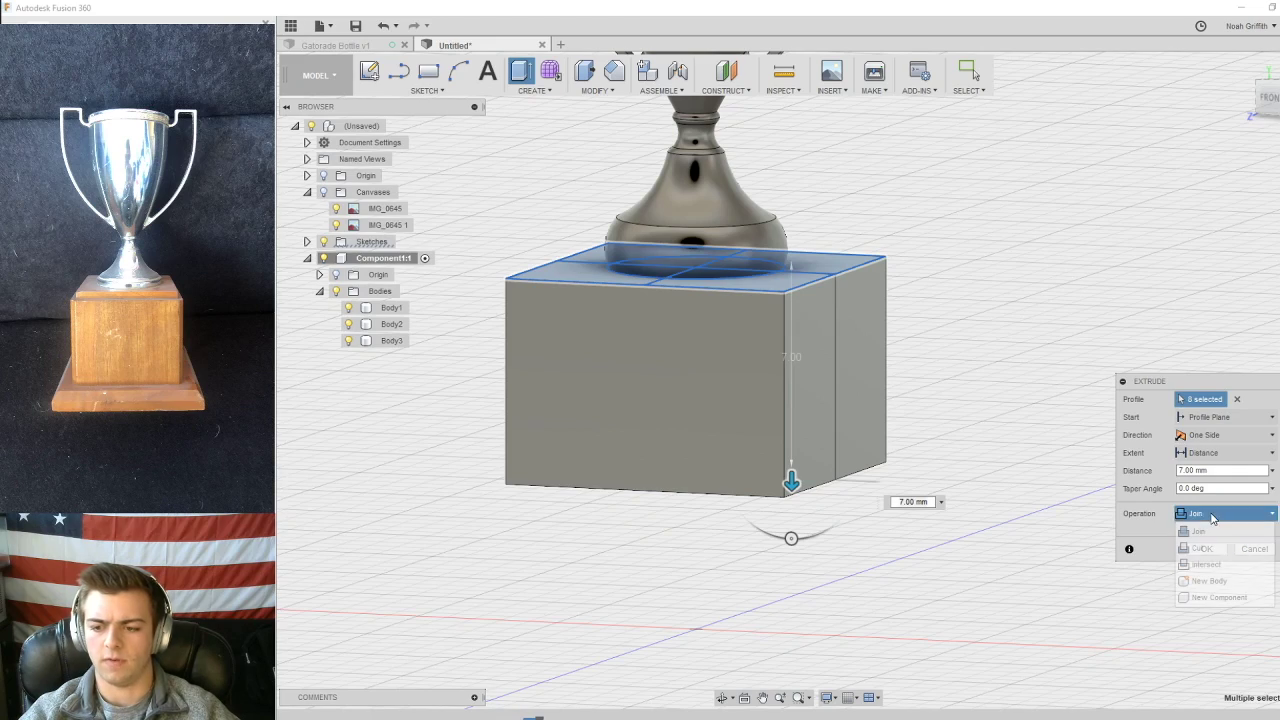
pyautogui.click(1202, 596)
pyautogui.click(1205, 549)
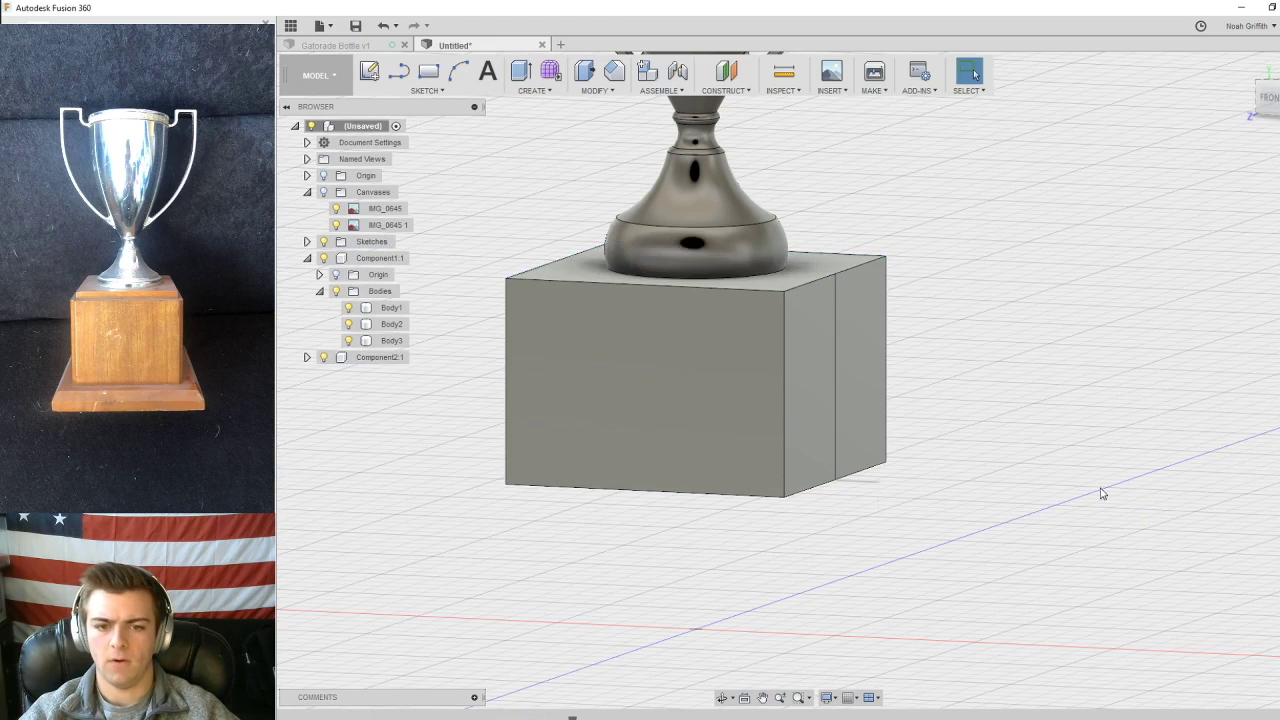
# - Show the canvases, hide the cup's bodies, and briefly hide the base block to compare it with the photo
pyautogui.keyDown('shift'); pyautogui.moveTo(923, 331); pyautogui.dragTo(1000, 262, button='middle'); pyautogui.keyUp('shift')
pyautogui.click(324, 193)
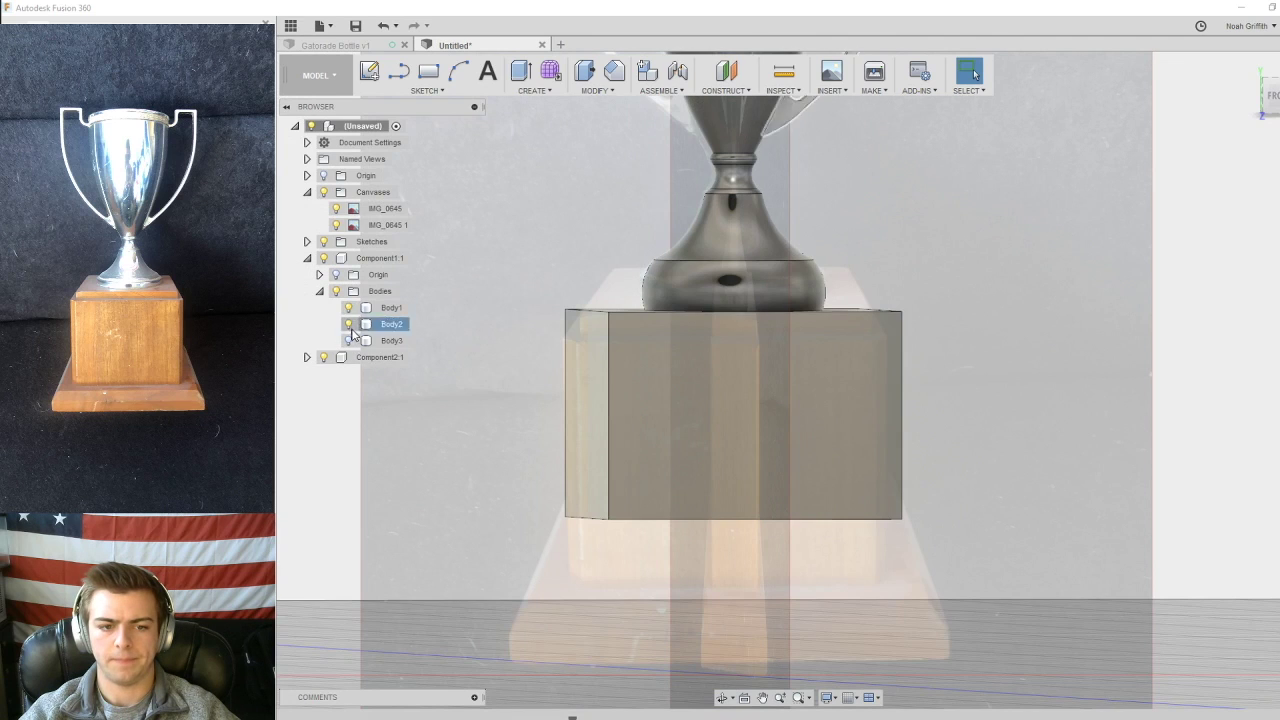
pyautogui.click(336, 291)
pyautogui.click(319, 291)
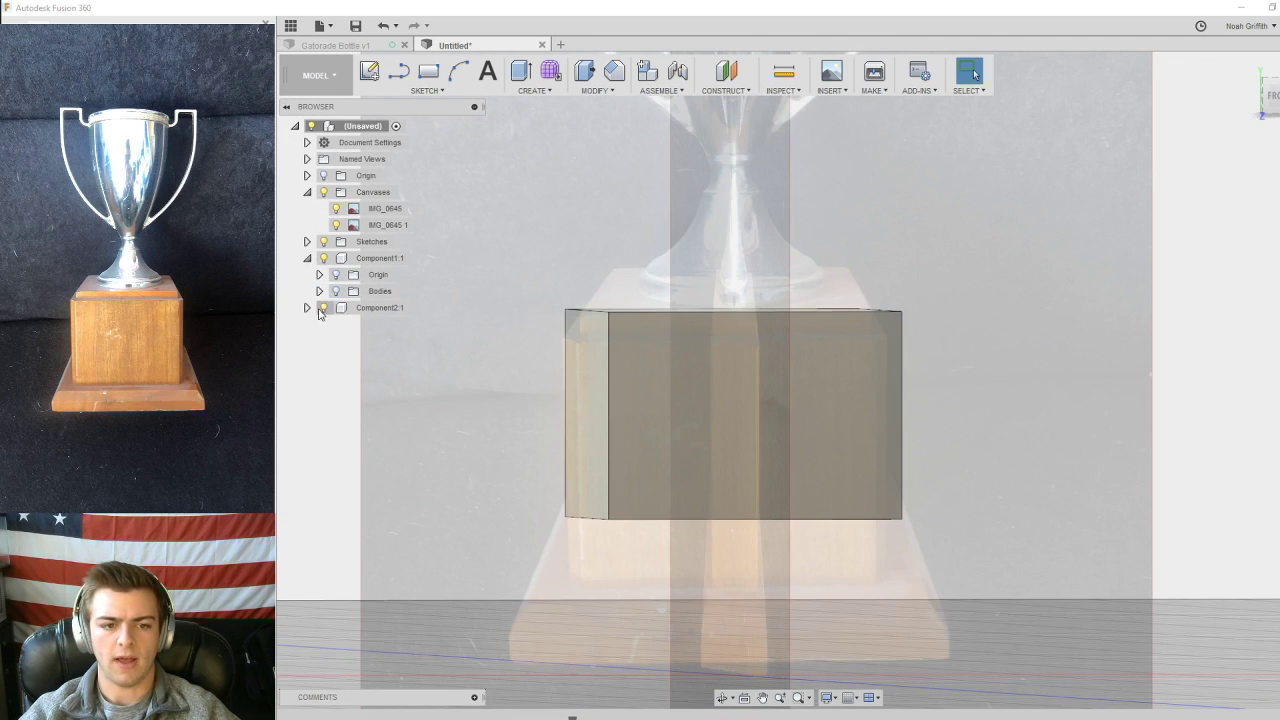
pyautogui.click(308, 258)
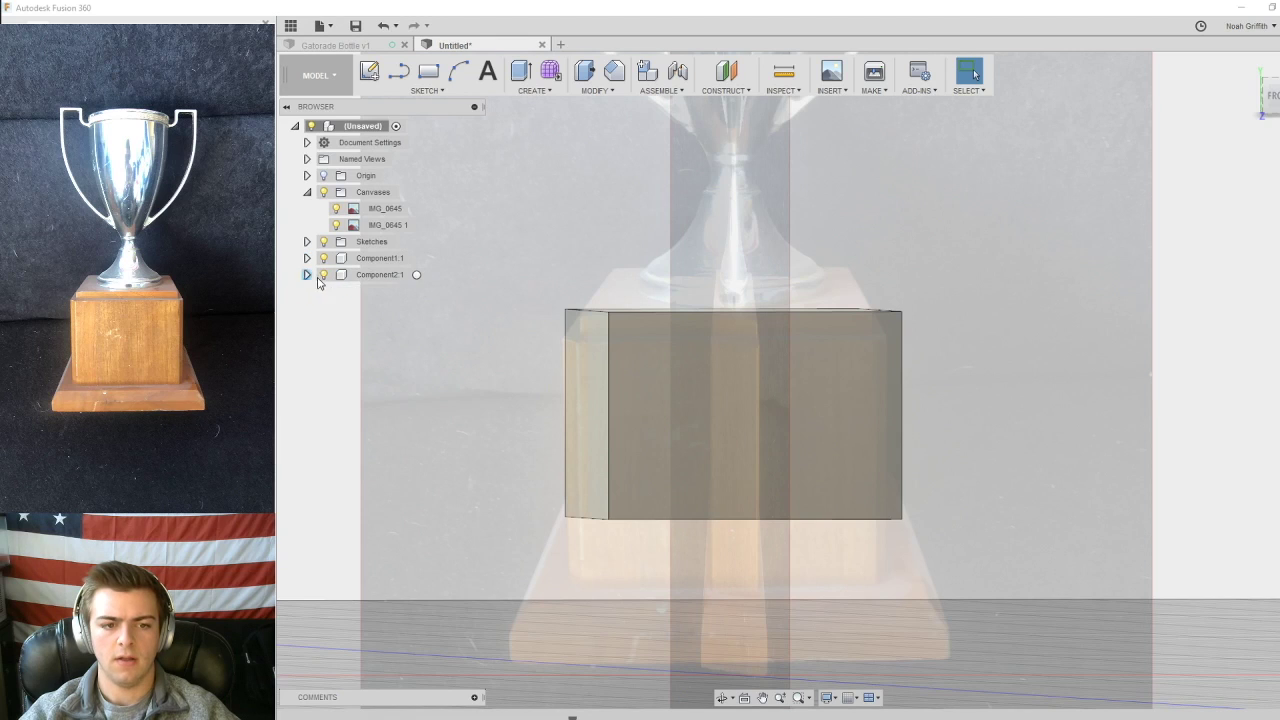
pyautogui.click(323, 274)
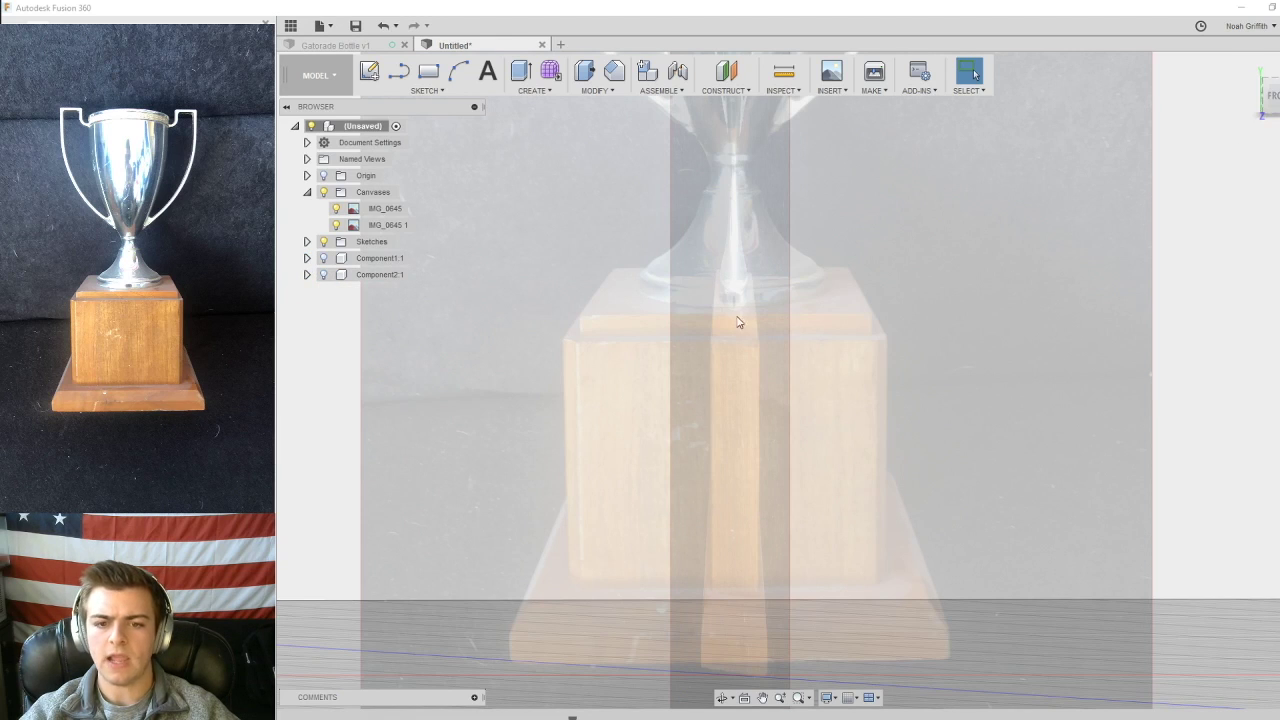
pyautogui.click(324, 272)
# - Start a new sketch on the top face of the base block
pyautogui.keyDown('shift'); pyautogui.moveTo(771, 266); pyautogui.dragTo(767, 285, button='middle'); pyautogui.keyUp('shift')
pyautogui.moveTo(763, 222); pyautogui.dragTo(742, 374, button='middle')
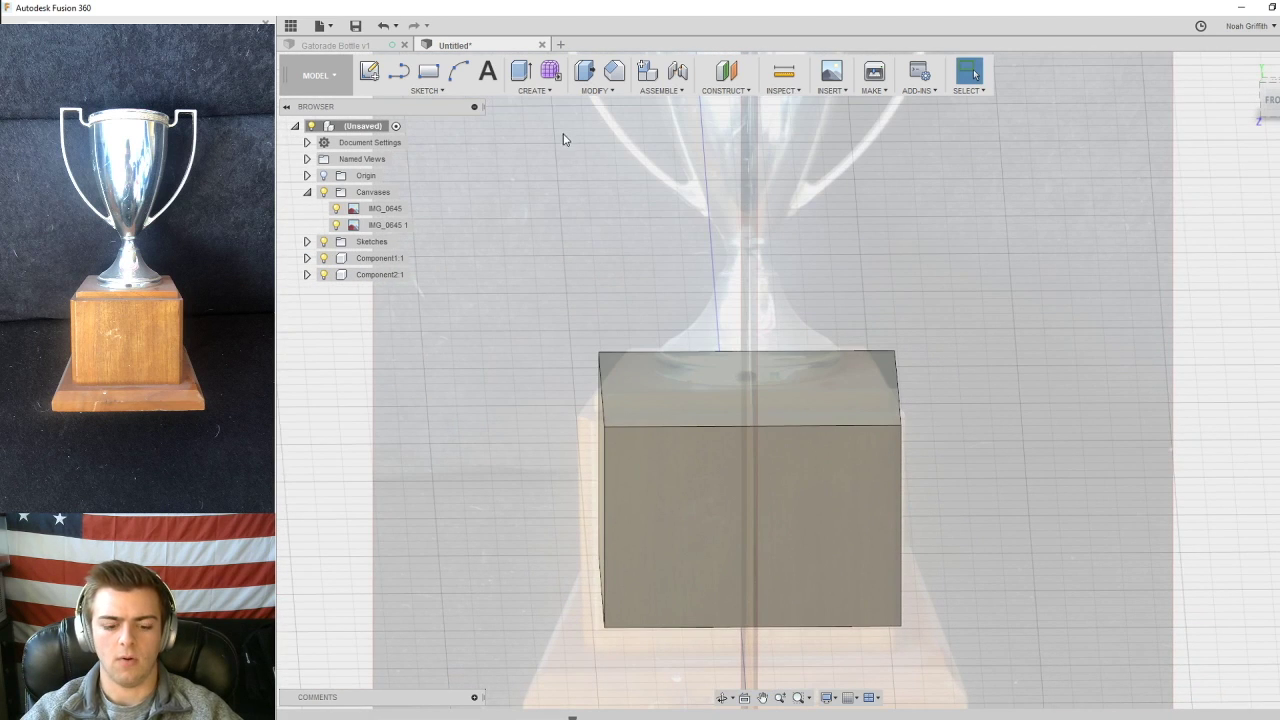
pyautogui.click(420, 90)
pyautogui.click(420, 100)
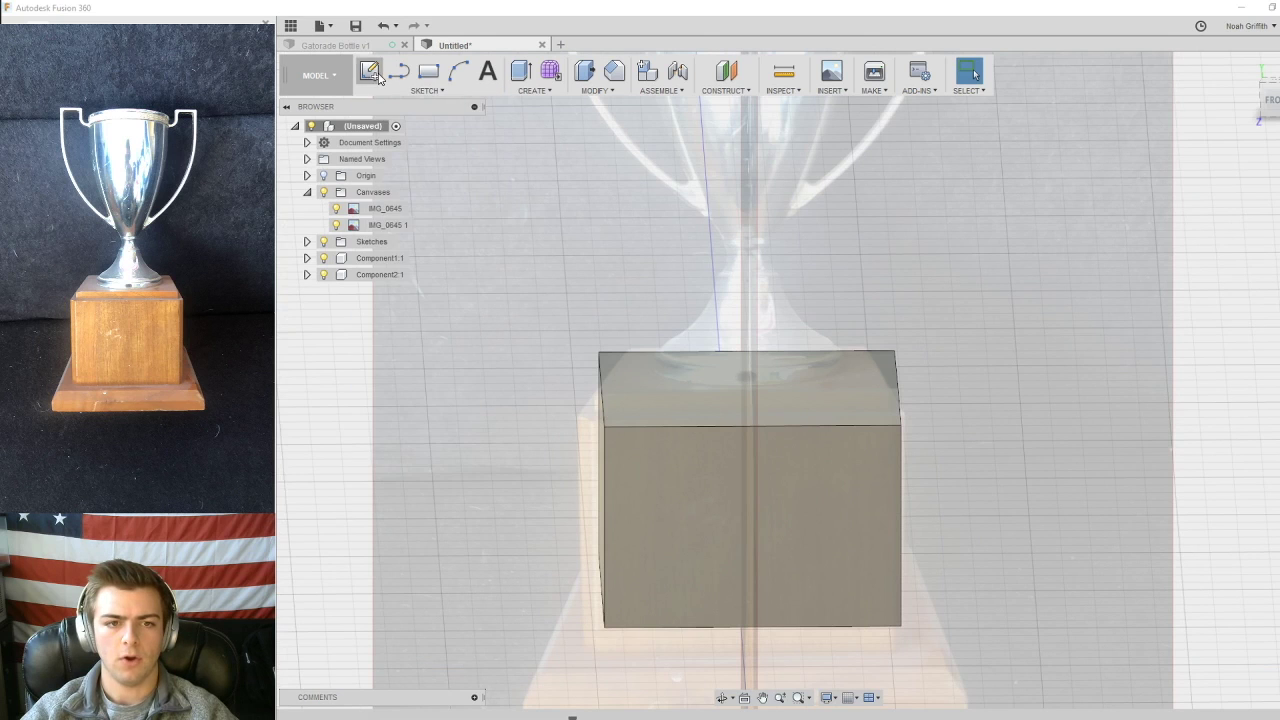
pyautogui.click(690, 413)
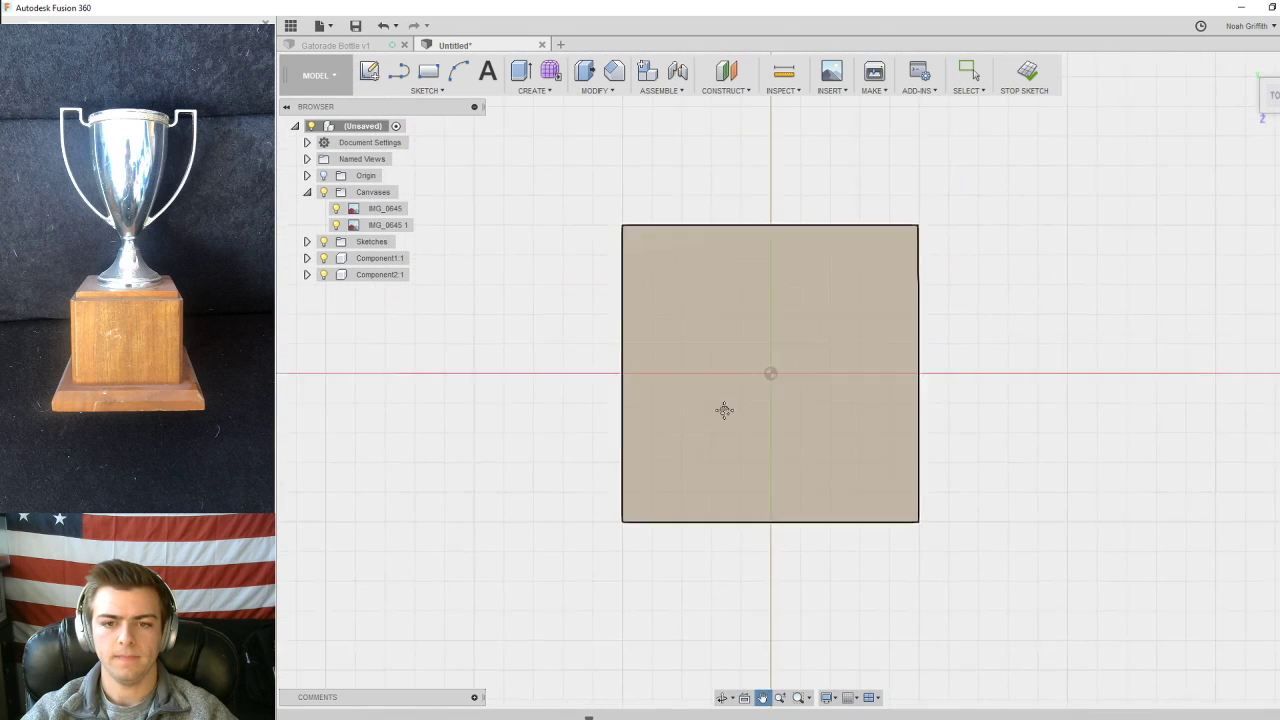
# - Offset the top face's square outline inward by about 0.62 mm
pyautogui.click(446, 91)
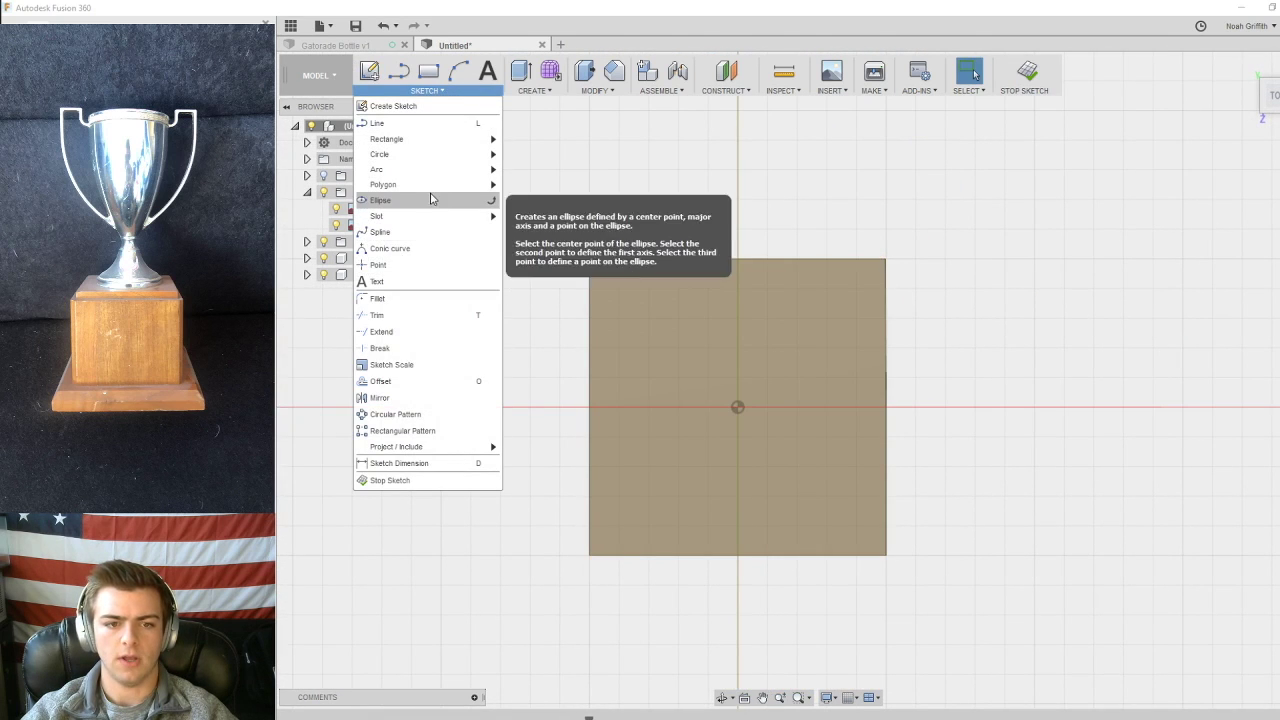
pyautogui.click(418, 382)
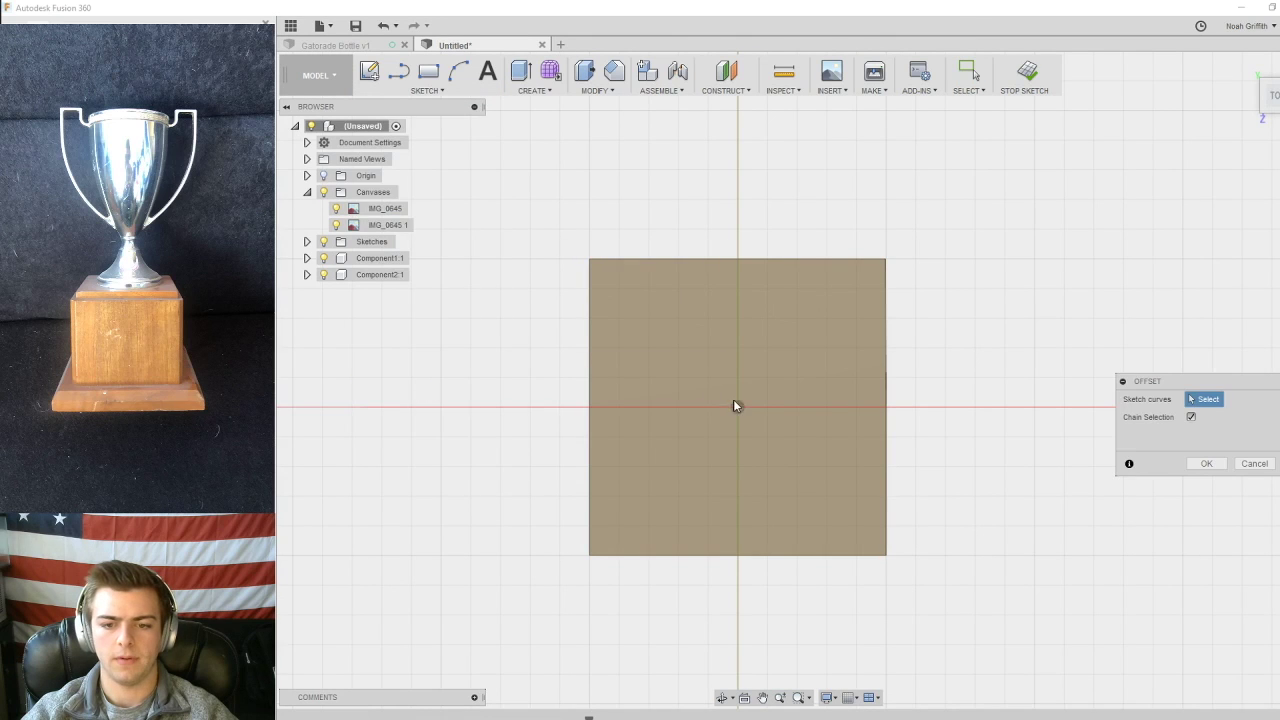
pyautogui.click(599, 262)
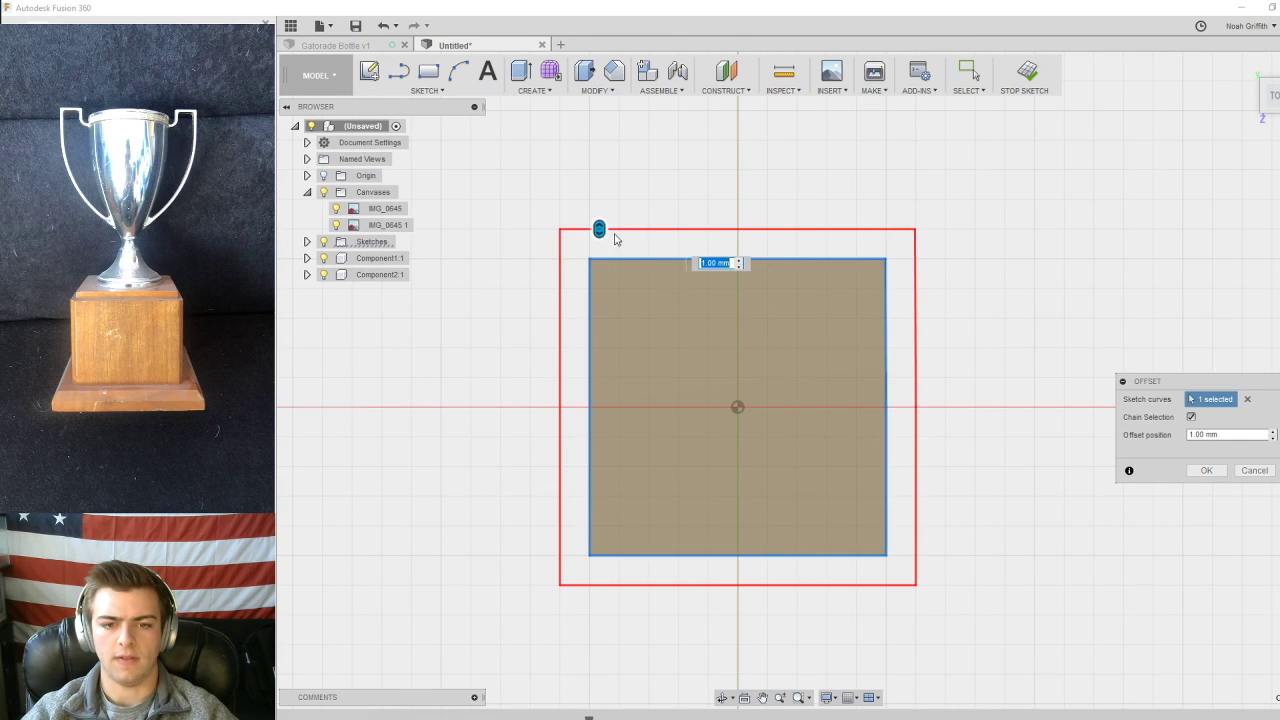
pyautogui.moveTo(598, 227); pyautogui.dragTo(613, 276)
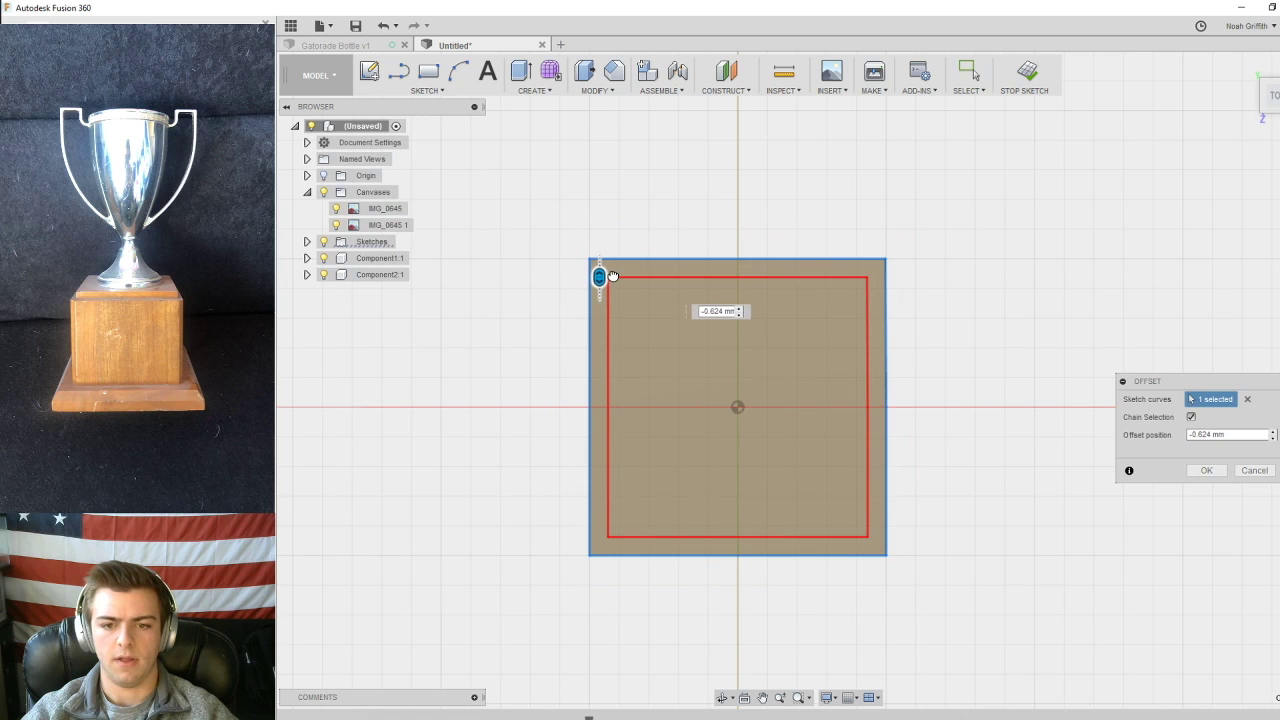
pyautogui.click(1222, 471)
pyautogui.keyDown('shift'); pyautogui.moveTo(1114, 486); pyautogui.dragTo(998, 376, button='middle'); pyautogui.keyUp('shift')
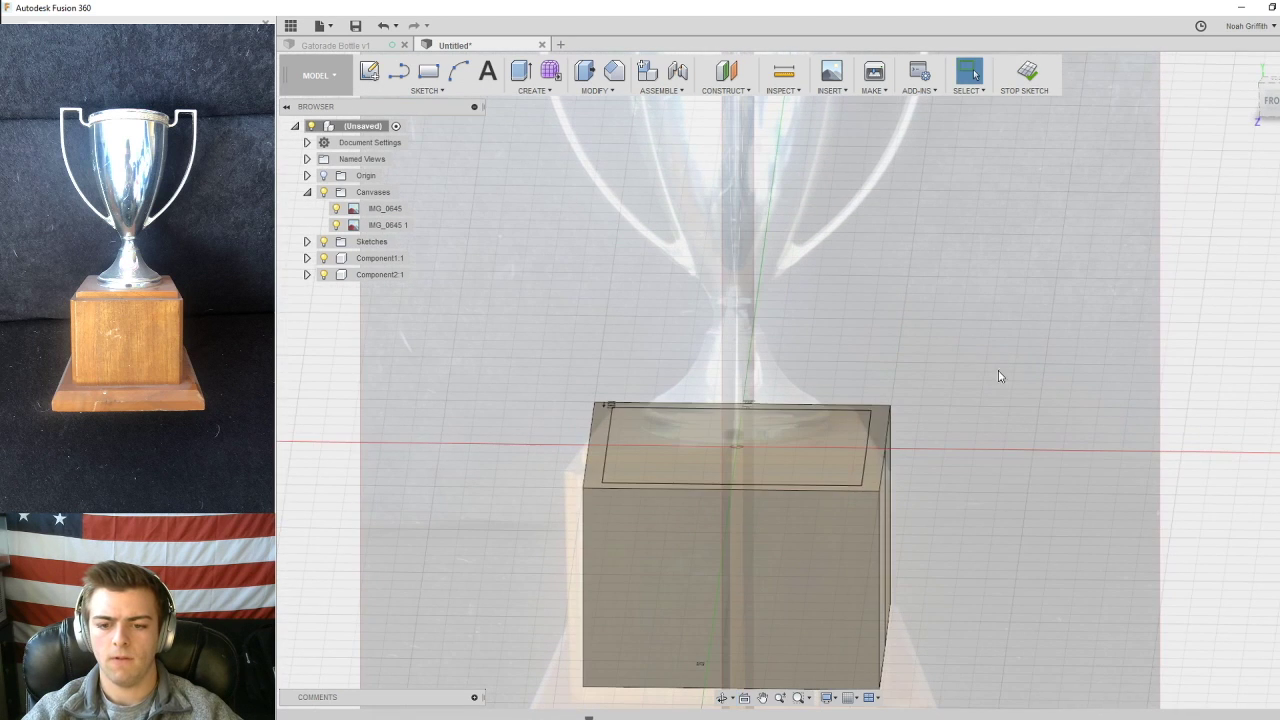
# - Cut the border ring around the base block's top face 0.5 mm deep with Extrude
pyautogui.click(876, 458)
pyautogui.press('e')
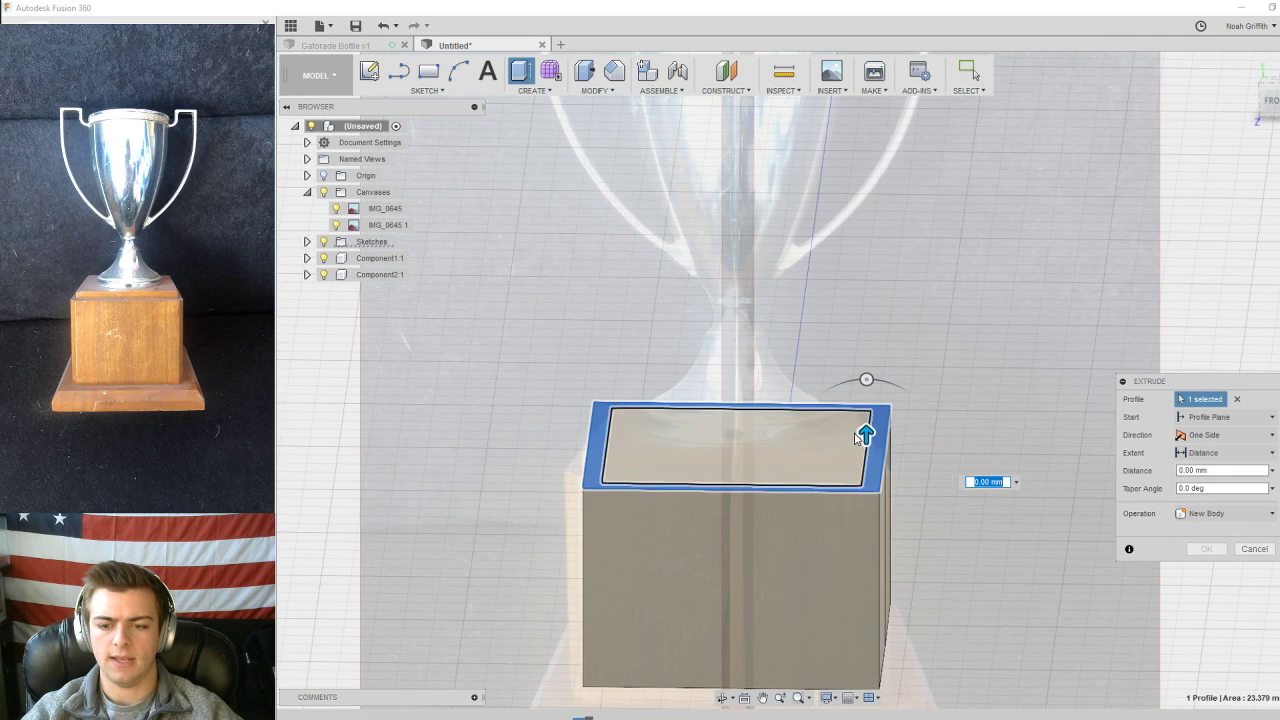
pyautogui.moveTo(866, 437); pyautogui.dragTo(871, 486)
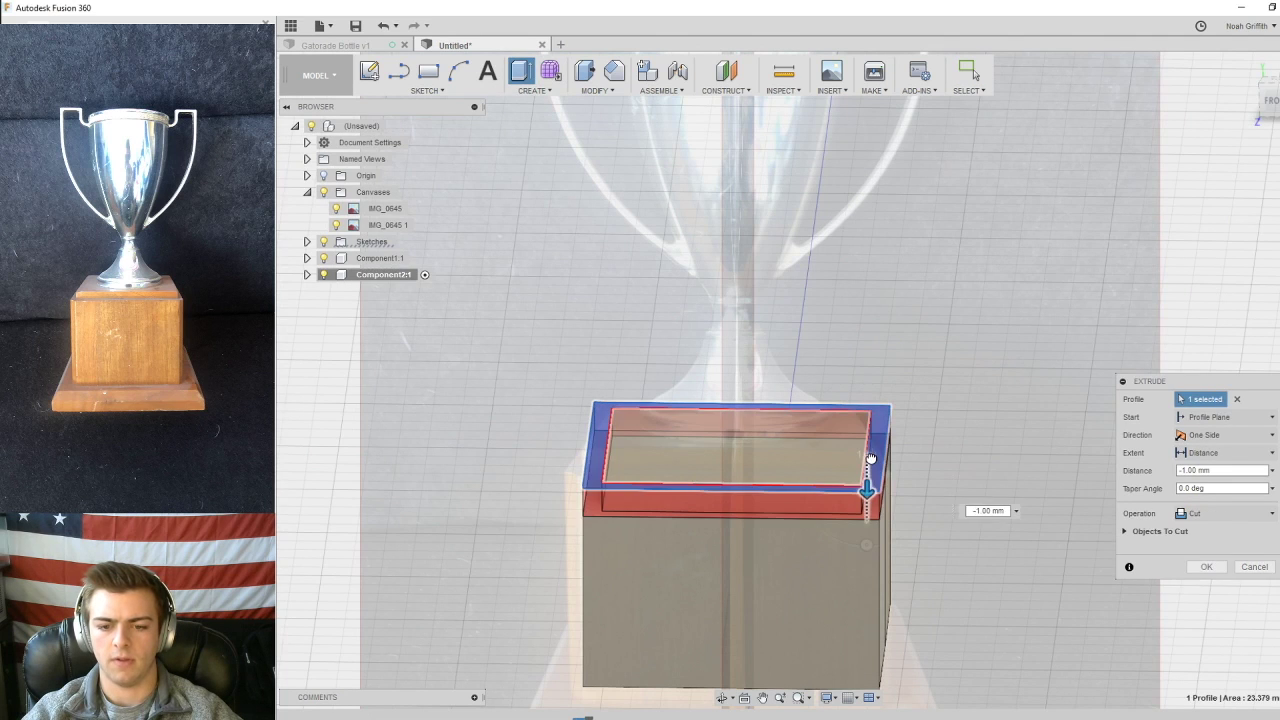
pyautogui.keyDown('shift'); pyautogui.moveTo(954, 443); pyautogui.dragTo(954, 429, button='middle'); pyautogui.keyUp('shift')
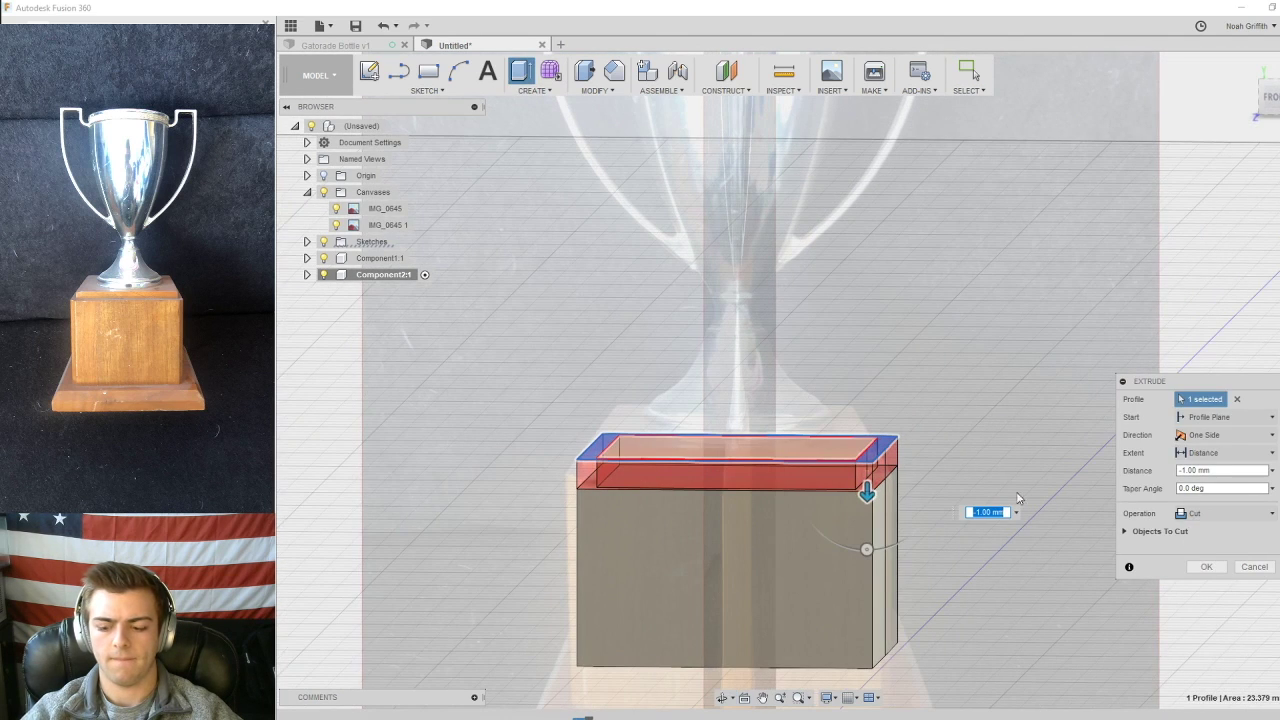
pyautogui.press('BackSpace')
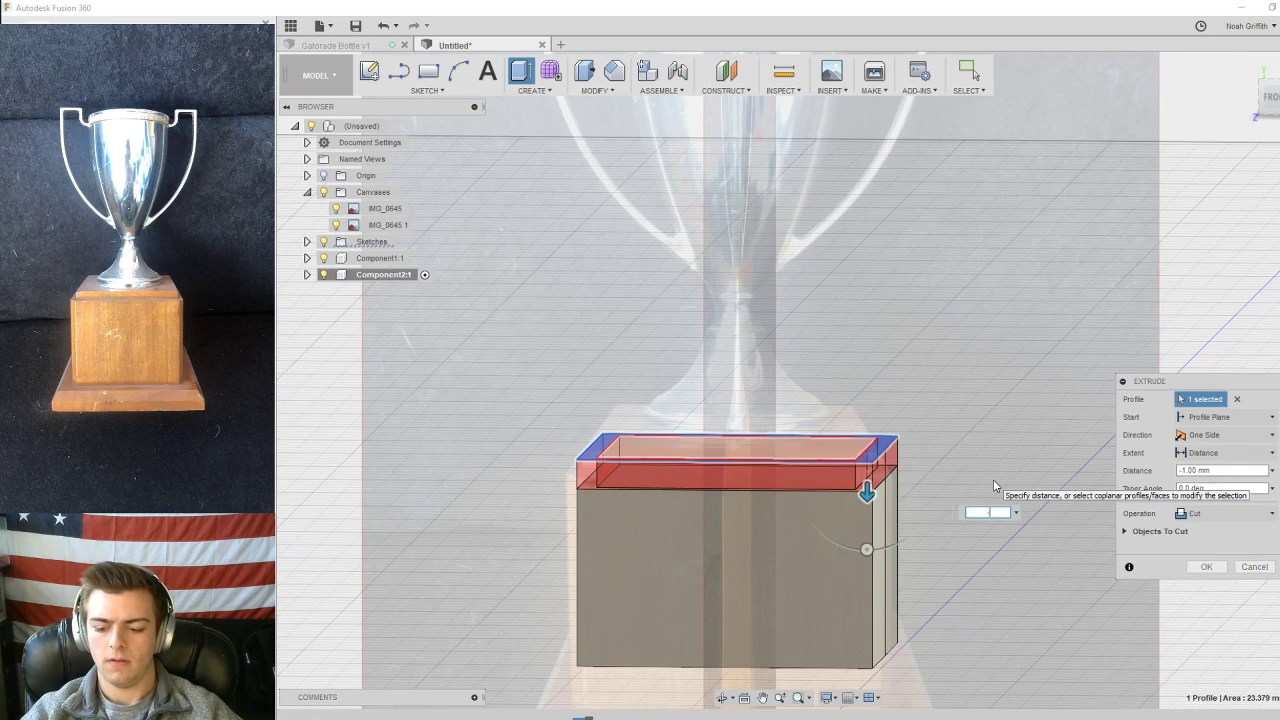
pyautogui.write('-.5')
pyautogui.click(1206, 567)
# - Briefly hide the base component to check the photo, and offset the bottom face's outline outward by 1 mm in a new sketch
pyautogui.moveTo(982, 505)
pyautogui.keyDown('shift'); pyautogui.mouseDown(button='middle')
pyautogui.moveTo(969, 497)
pyautogui.moveTo(980, 506)
pyautogui.moveTo(991, 482)
pyautogui.mouseUp(button='middle'); pyautogui.keyUp('shift')
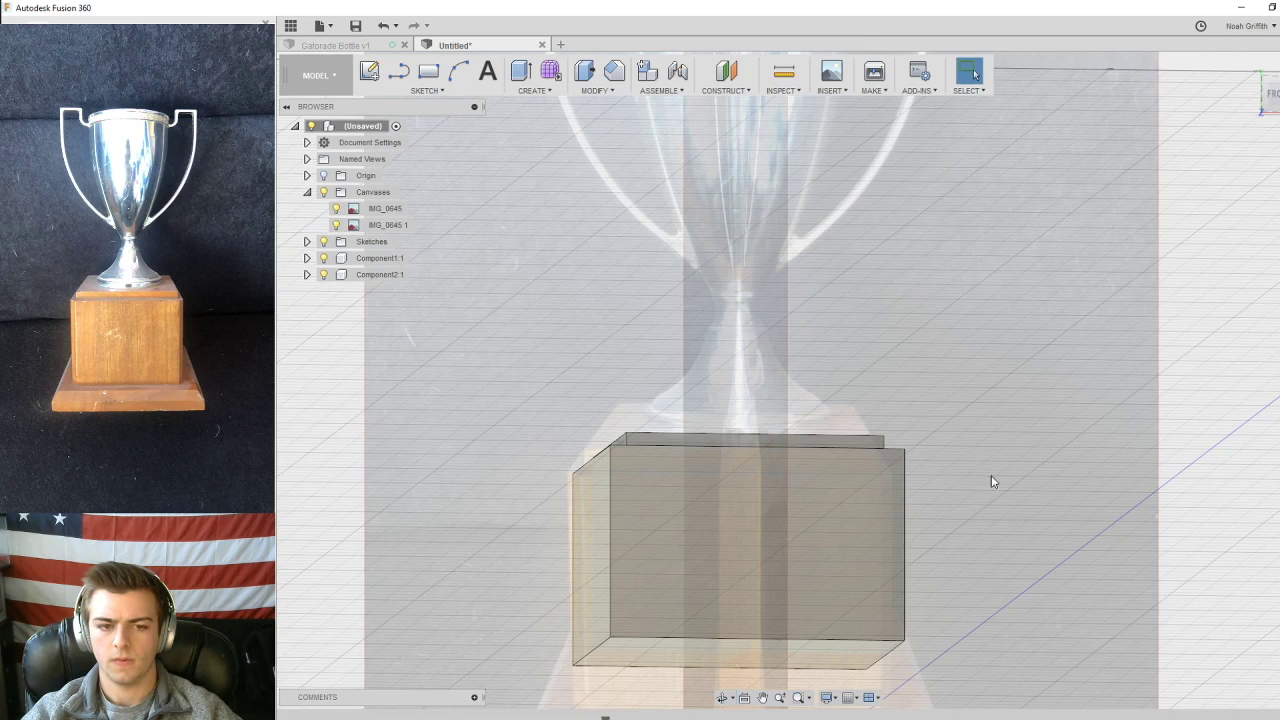
pyautogui.click(323, 274)
pyautogui.moveTo(836, 337); pyautogui.dragTo(828, 175, button='middle')
pyautogui.keyDown('shift'); pyautogui.moveTo(828, 175); pyautogui.dragTo(890, 287, button='middle'); pyautogui.keyUp('shift')
pyautogui.click(323, 274)
pyautogui.keyDown('shift'); pyautogui.moveTo(929, 420); pyautogui.dragTo(930, 360, button='middle'); pyautogui.keyUp('shift')
pyautogui.click(369, 70)
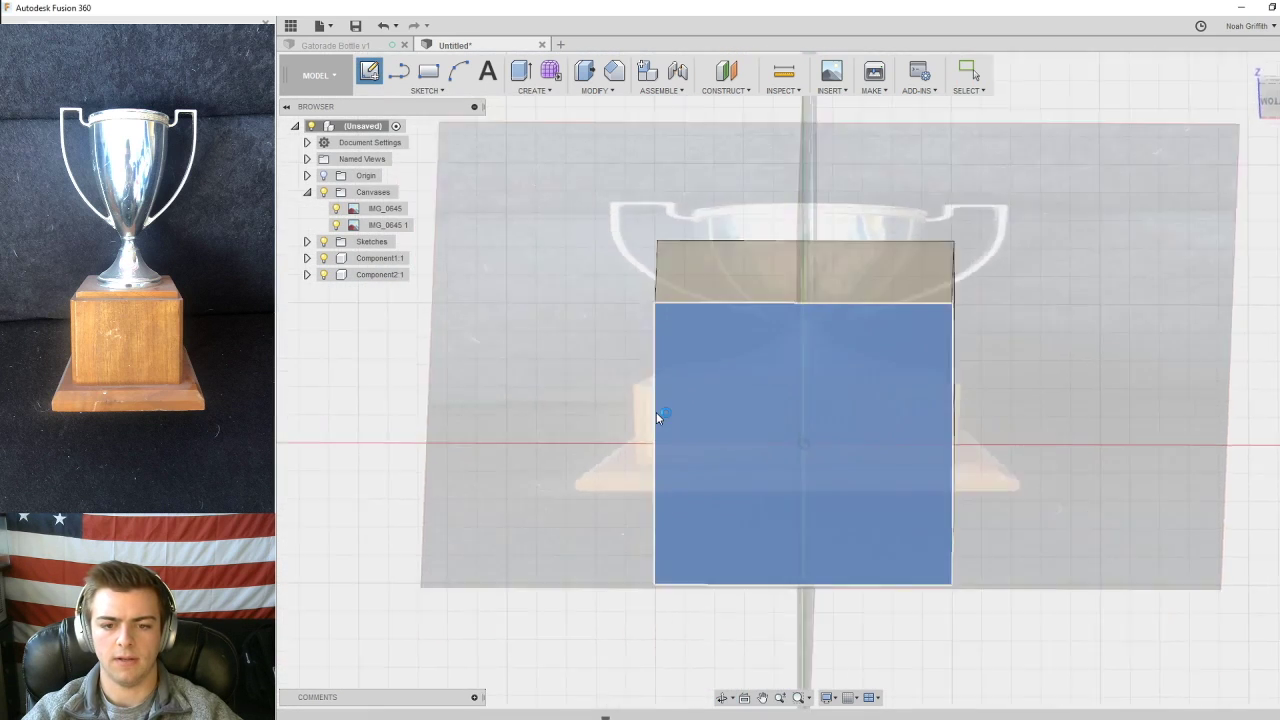
pyautogui.click(656, 418)
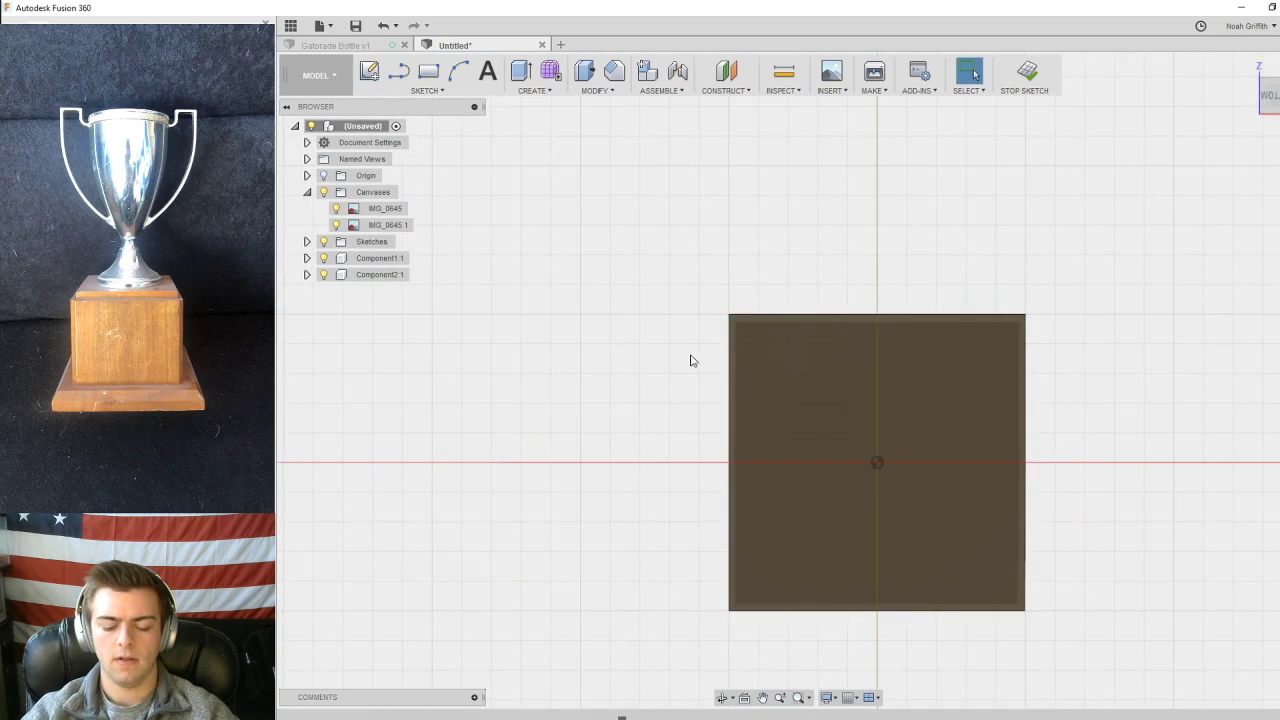
pyautogui.press('o')
pyautogui.click(718, 257)
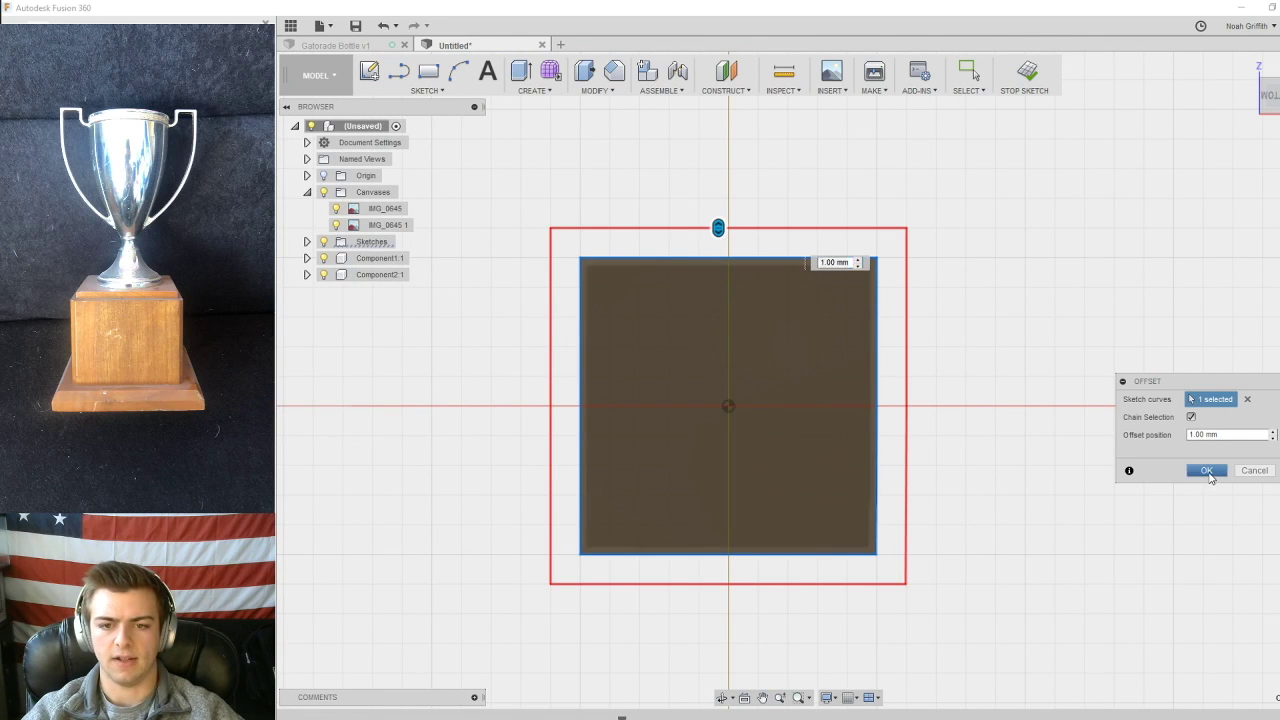
pyautogui.click(1208, 473)
# - Extrude the inner square and the surrounding ring 2 mm downward, joined to the base block, as a wider bottom slab
pyautogui.keyDown('shift'); pyautogui.moveTo(883, 226); pyautogui.dragTo(889, 356, button='middle'); pyautogui.keyUp('shift')
pyautogui.moveTo(895, 408)
pyautogui.mouseDown(button='middle')
pyautogui.moveTo(901, 213)
pyautogui.moveTo(864, 265)
pyautogui.mouseUp(button='middle')
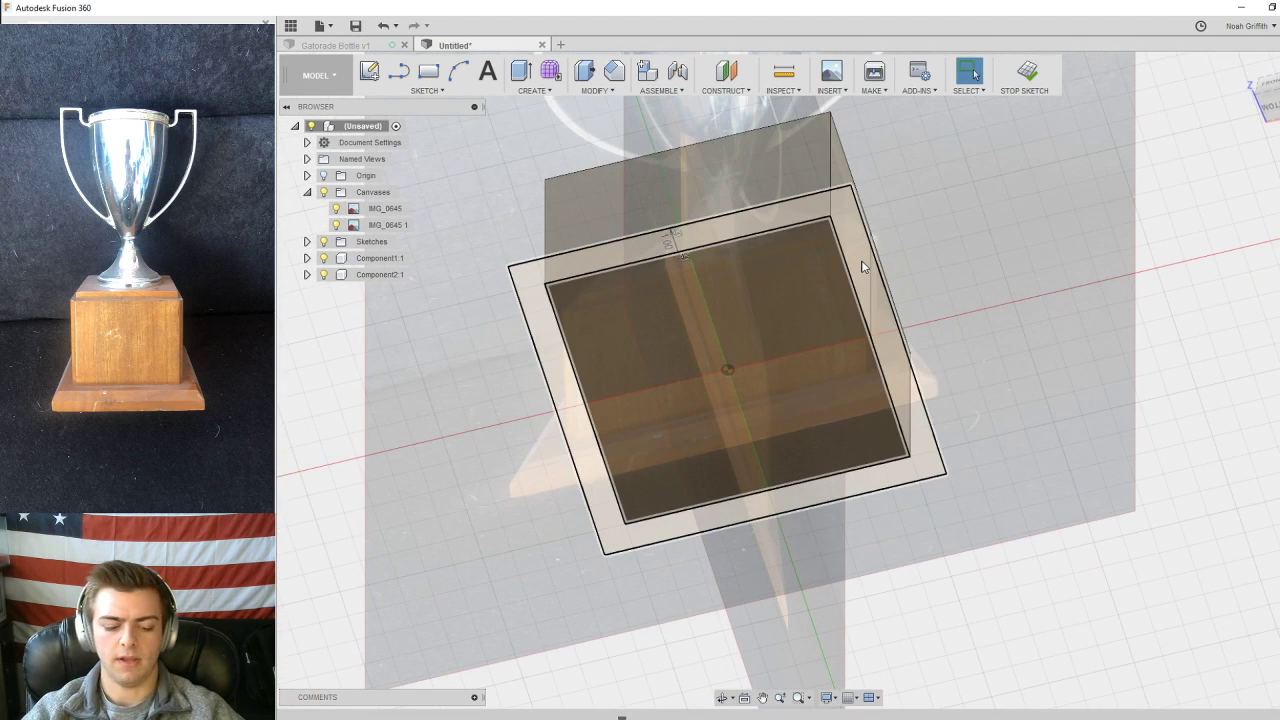
pyautogui.click(861, 260)
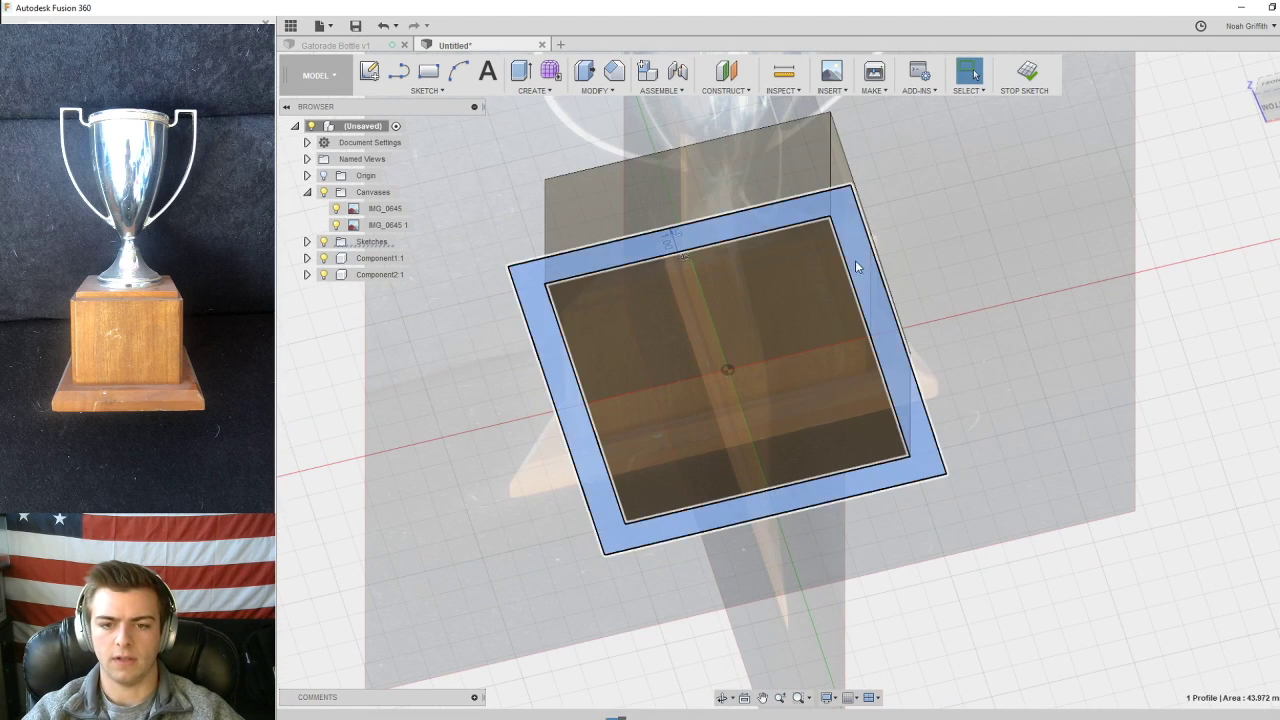
pyautogui.keyDown('shift'); pyautogui.click(711, 314); pyautogui.keyUp('shift')
pyautogui.press('e')
pyautogui.keyDown('shift'); pyautogui.moveTo(986, 212); pyautogui.dragTo(955, 292, button='middle'); pyautogui.keyUp('shift')
pyautogui.moveTo(782, 383); pyautogui.dragTo(787, 440)
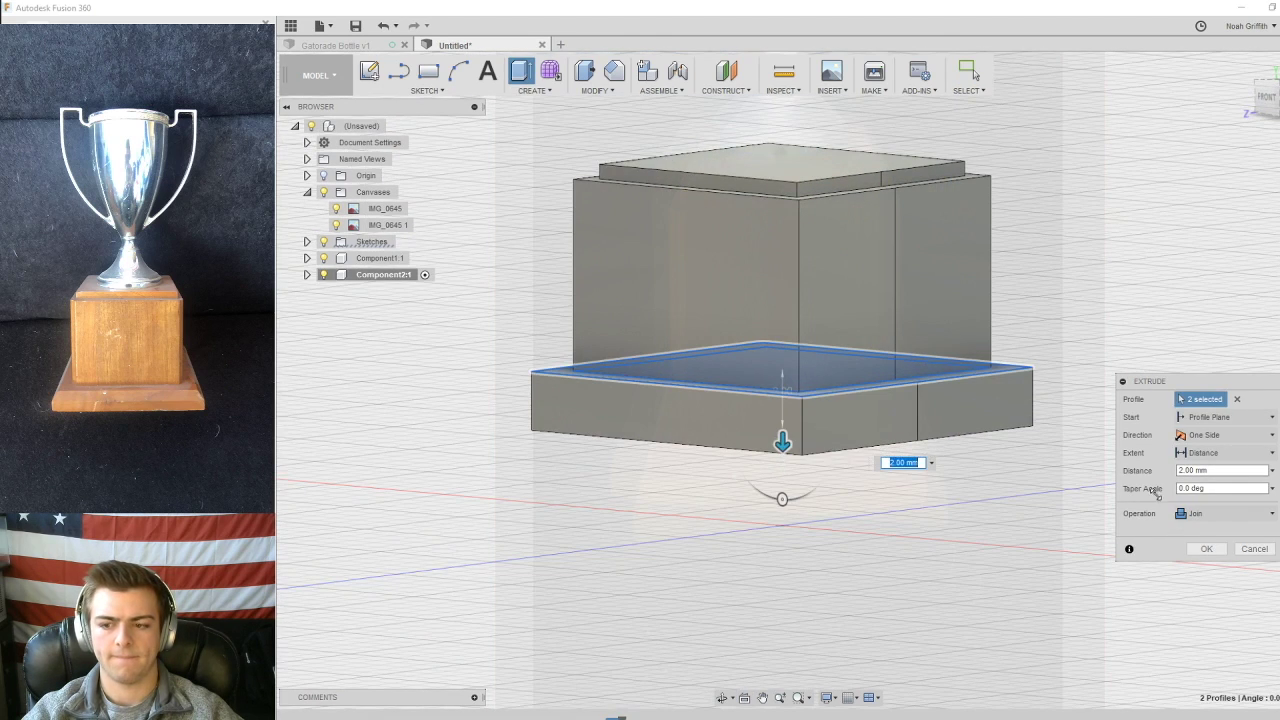
pyautogui.click(1206, 550)
# - Hide the base component and examine the wooden base in the photo from the front
pyautogui.keyDown('shift'); pyautogui.moveTo(1100, 490); pyautogui.dragTo(1000, 392, button='middle'); pyautogui.keyUp('shift')
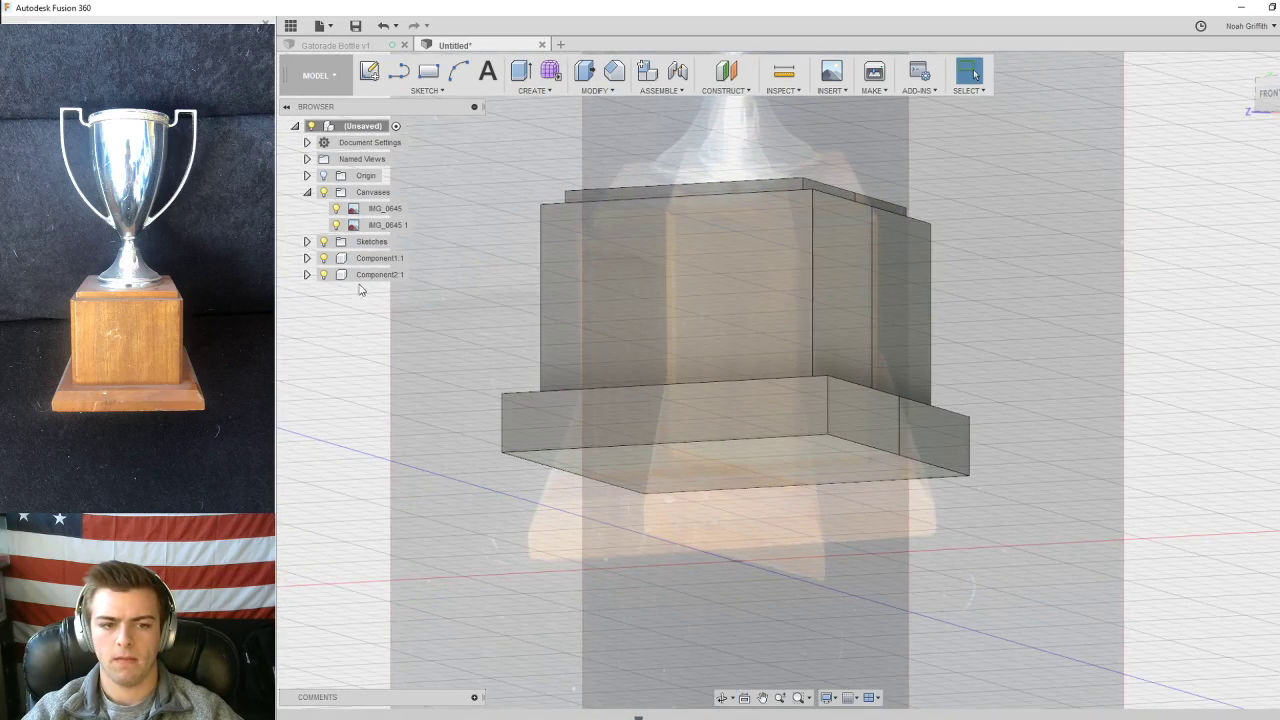
pyautogui.click(323, 275)
pyautogui.keyDown('shift'); pyautogui.moveTo(803, 312); pyautogui.dragTo(834, 311, button='middle'); pyautogui.keyUp('shift')
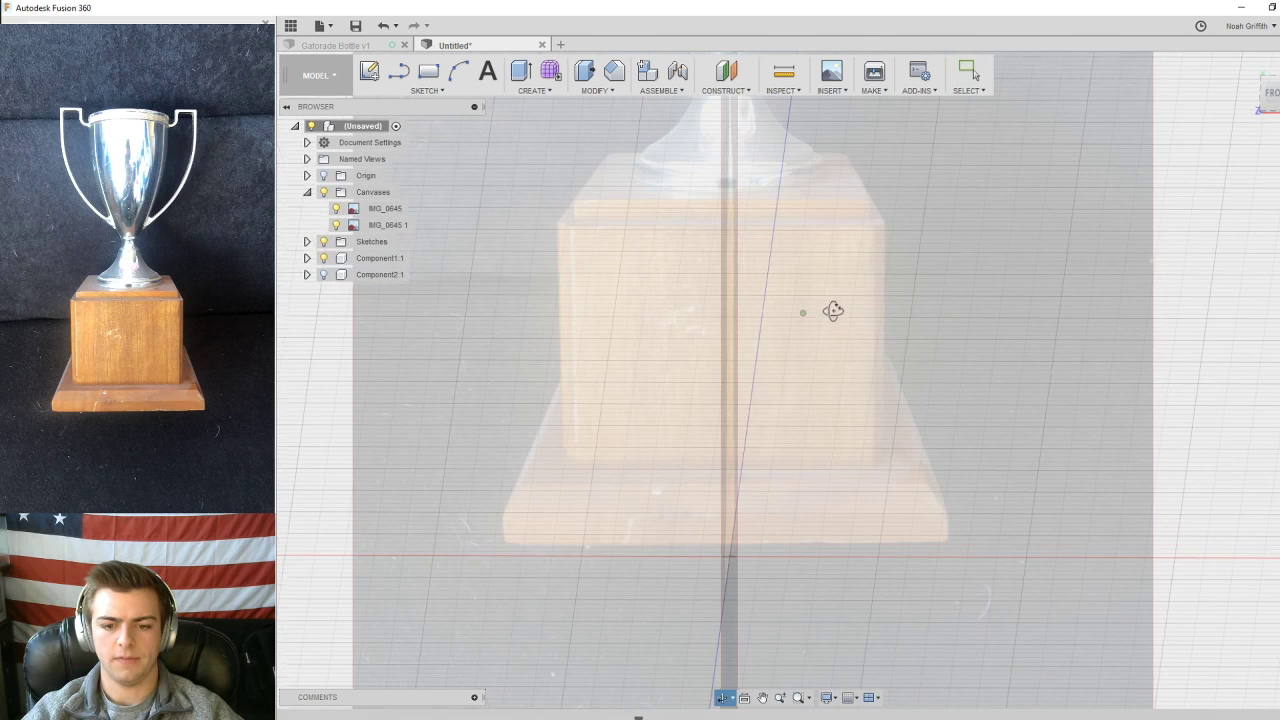
pyautogui.click(1268, 94)
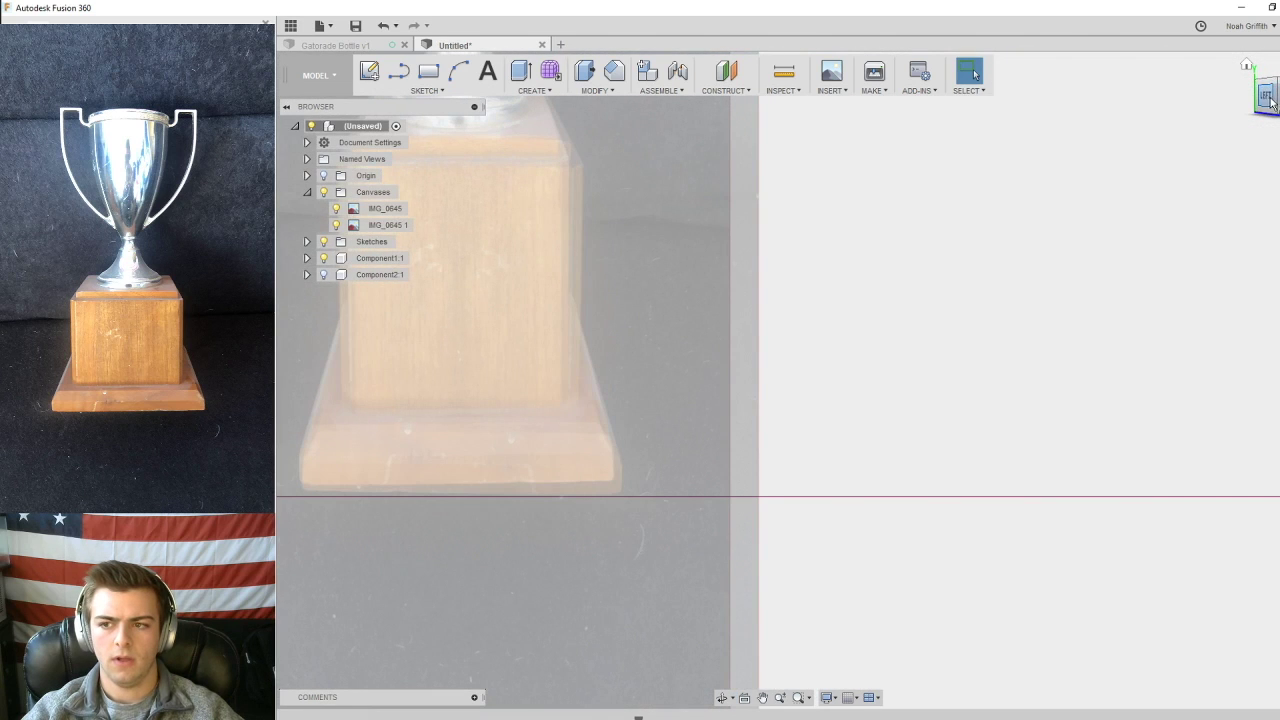
pyautogui.click(1275, 94)
pyautogui.moveTo(1017, 285); pyautogui.dragTo(1007, 308, button='middle')
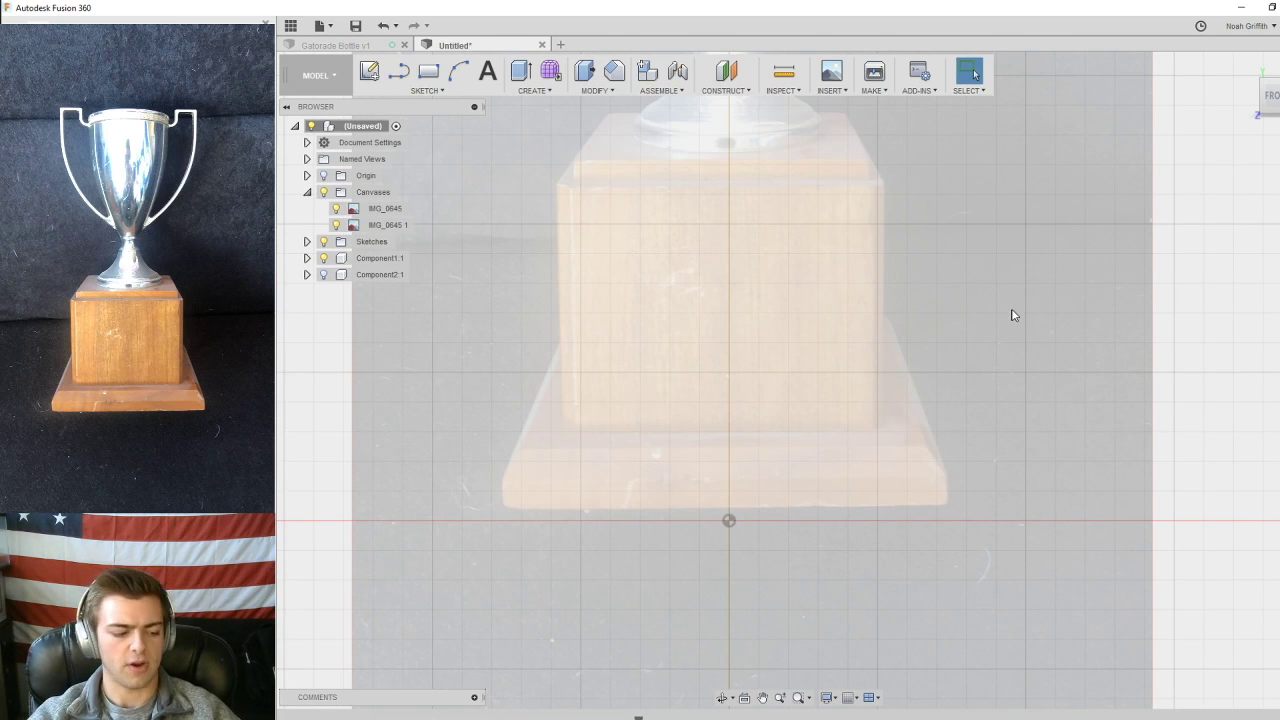
# - Show the base component and select all upper outer edges of the bottom slab for a constant-radius fillet
pyautogui.click(603, 90)
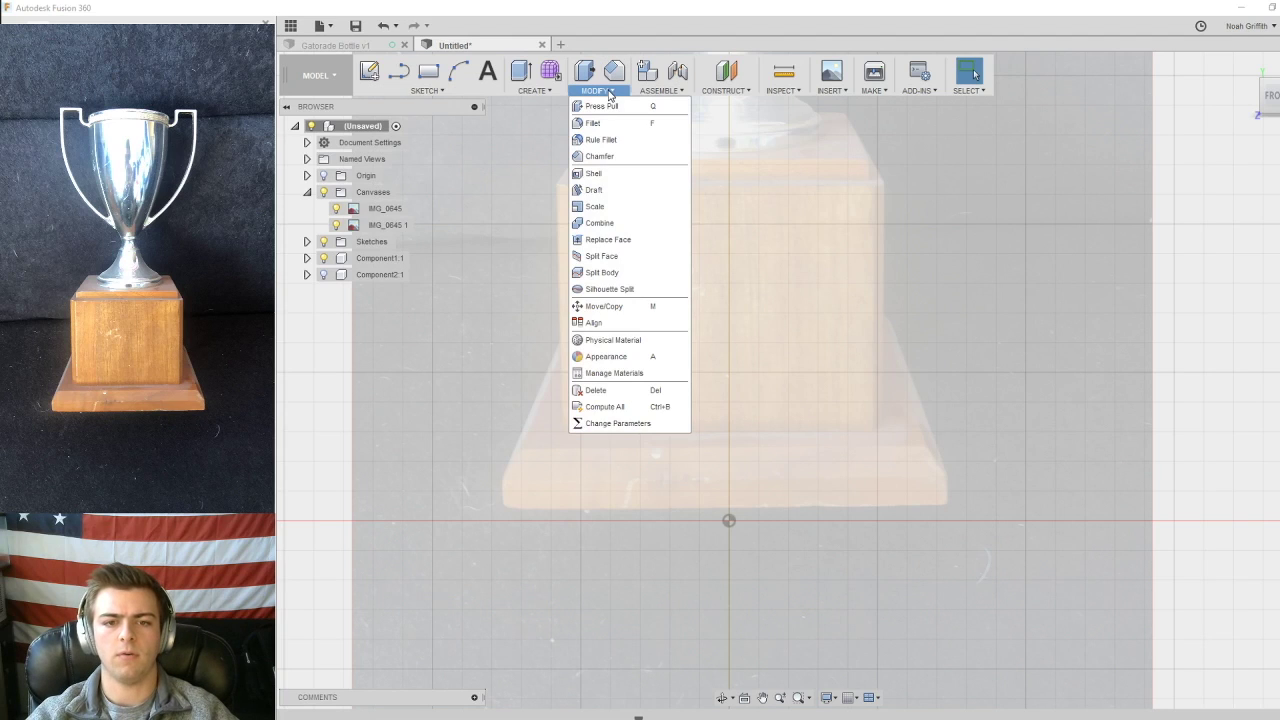
pyautogui.click(614, 123)
pyautogui.moveTo(955, 353); pyautogui.dragTo(944, 377, button='middle')
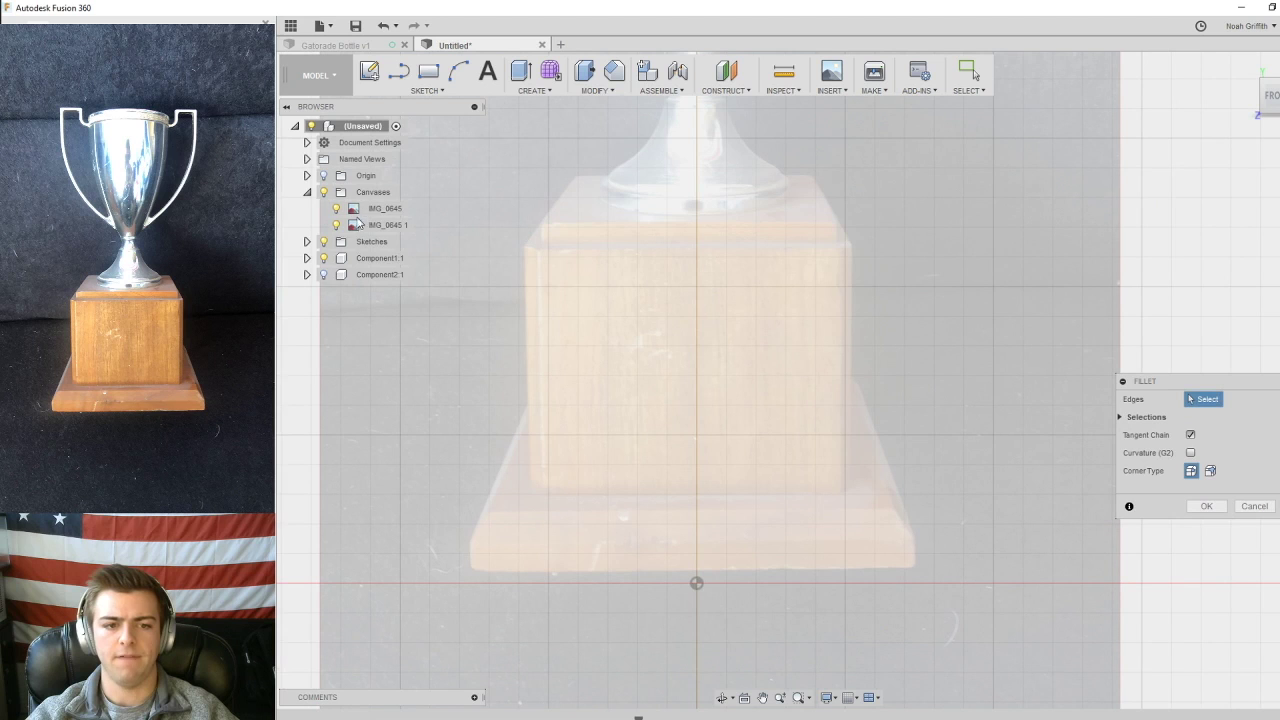
pyautogui.click(323, 274)
pyautogui.keyDown('shift'); pyautogui.moveTo(928, 368); pyautogui.dragTo(838, 445, button='middle'); pyautogui.keyUp('shift')
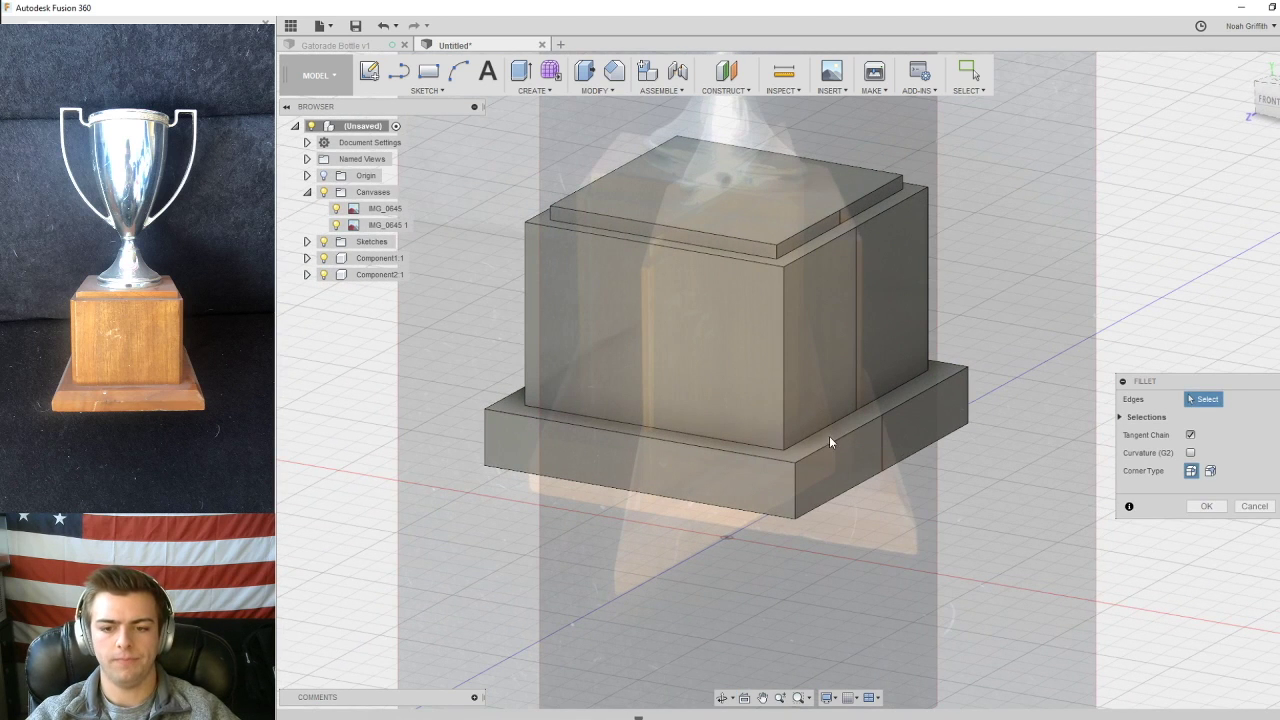
pyautogui.click(840, 437)
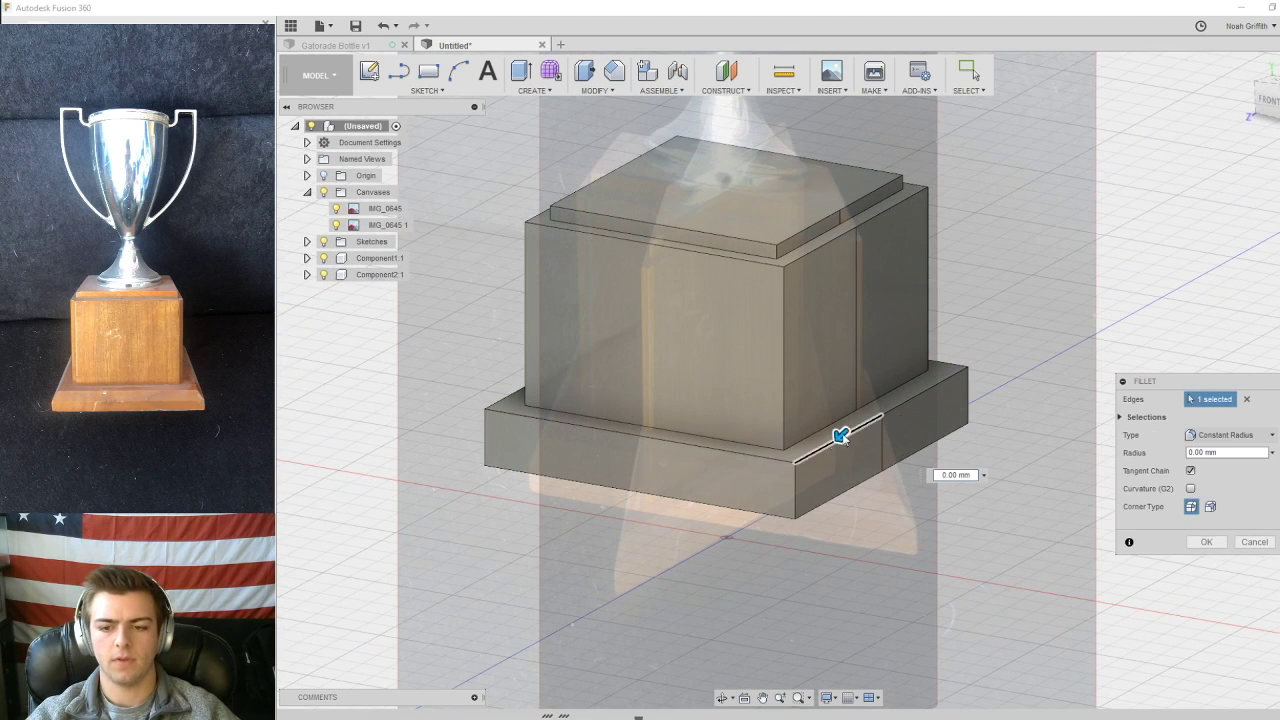
pyautogui.click(736, 447)
pyautogui.keyDown('shift'); pyautogui.moveTo(731, 447); pyautogui.dragTo(563, 490, button='middle'); pyautogui.keyUp('shift')
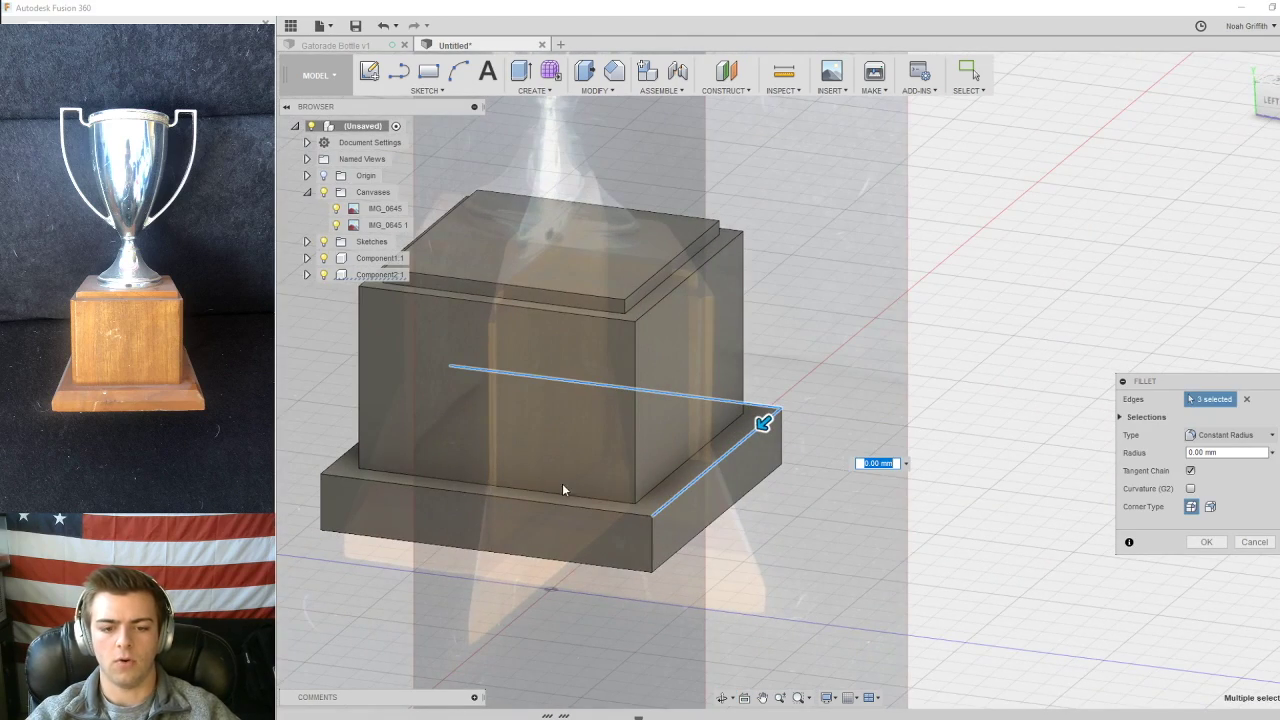
pyautogui.click(561, 503)
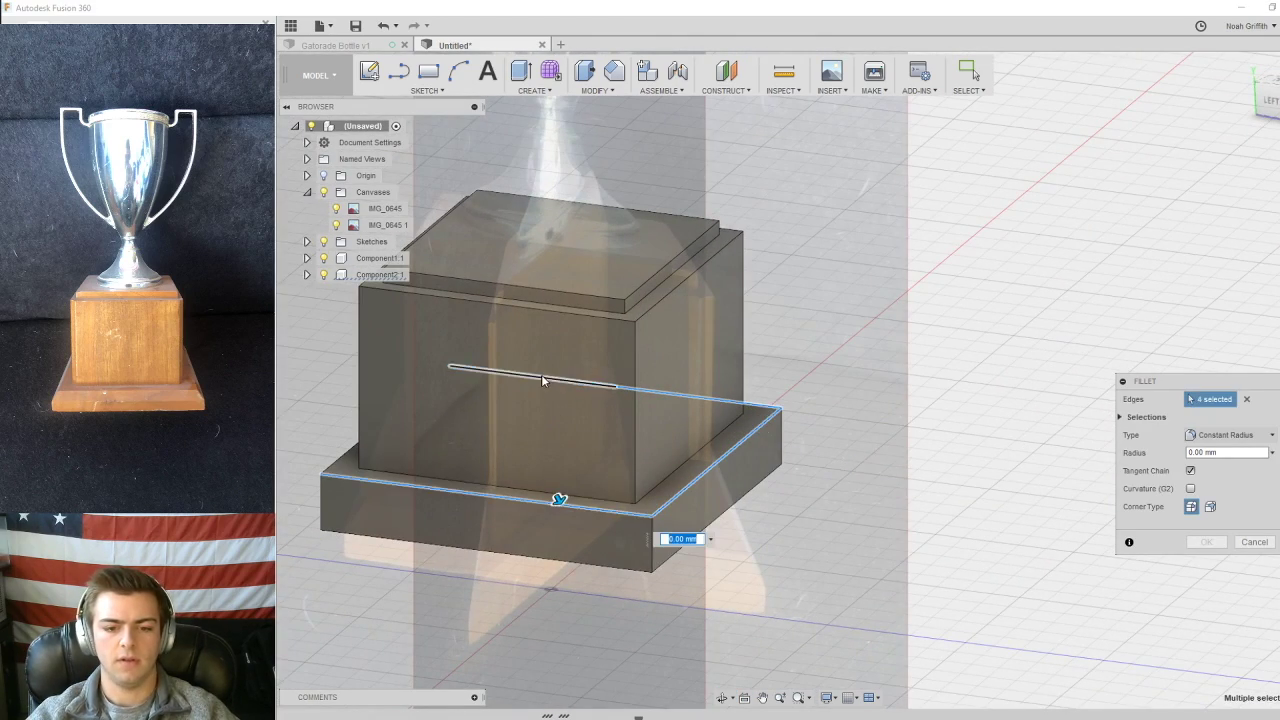
pyautogui.keyDown('shift'); pyautogui.moveTo(541, 374); pyautogui.dragTo(644, 385, button='middle'); pyautogui.keyUp('shift')
pyautogui.moveTo(530, 322); pyautogui.dragTo(886, 229, button='middle')
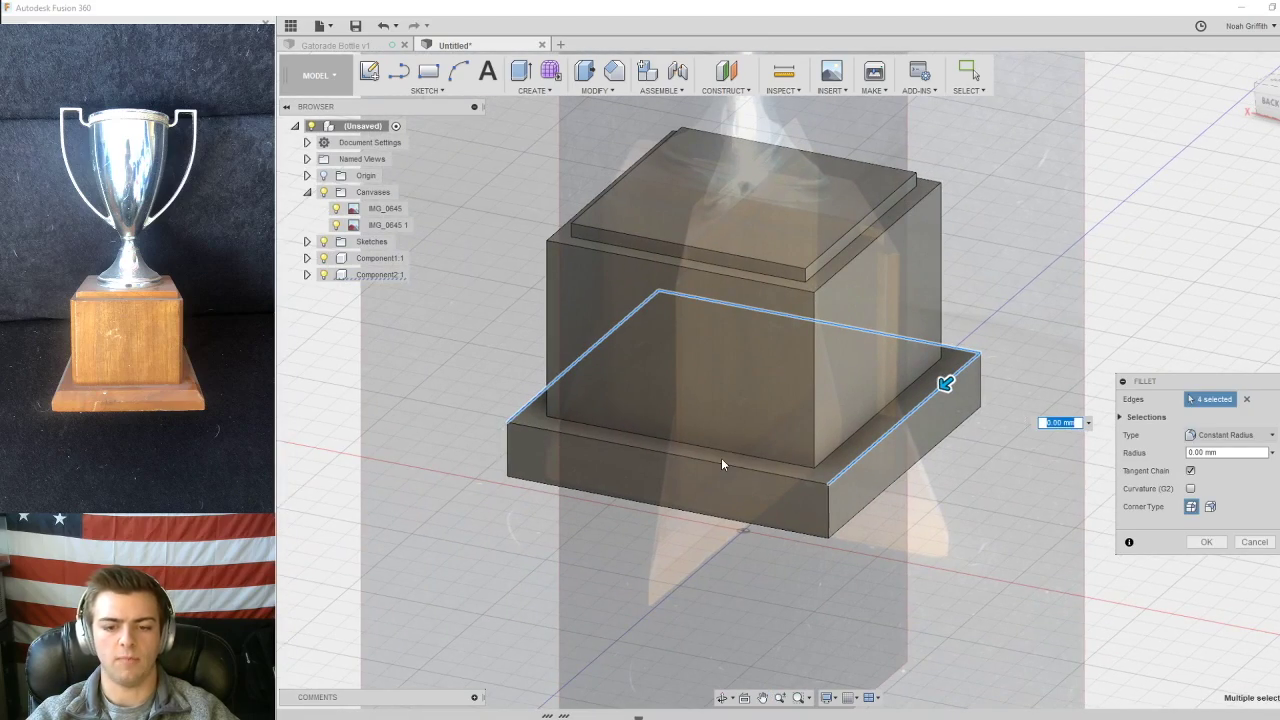
pyautogui.keyDown('shift'); pyautogui.moveTo(733, 443); pyautogui.dragTo(805, 279, button='middle'); pyautogui.keyUp('shift')
pyautogui.moveTo(990, 287); pyautogui.dragTo(728, 289, button='middle')
# - Set the fillet radius on the bottom slab's upper edges to 0.5 mm and complete the fillet
pyautogui.moveTo(647, 306)
pyautogui.mouseDown()
pyautogui.moveTo(657, 316)
pyautogui.moveTo(647, 308)
pyautogui.mouseUp()
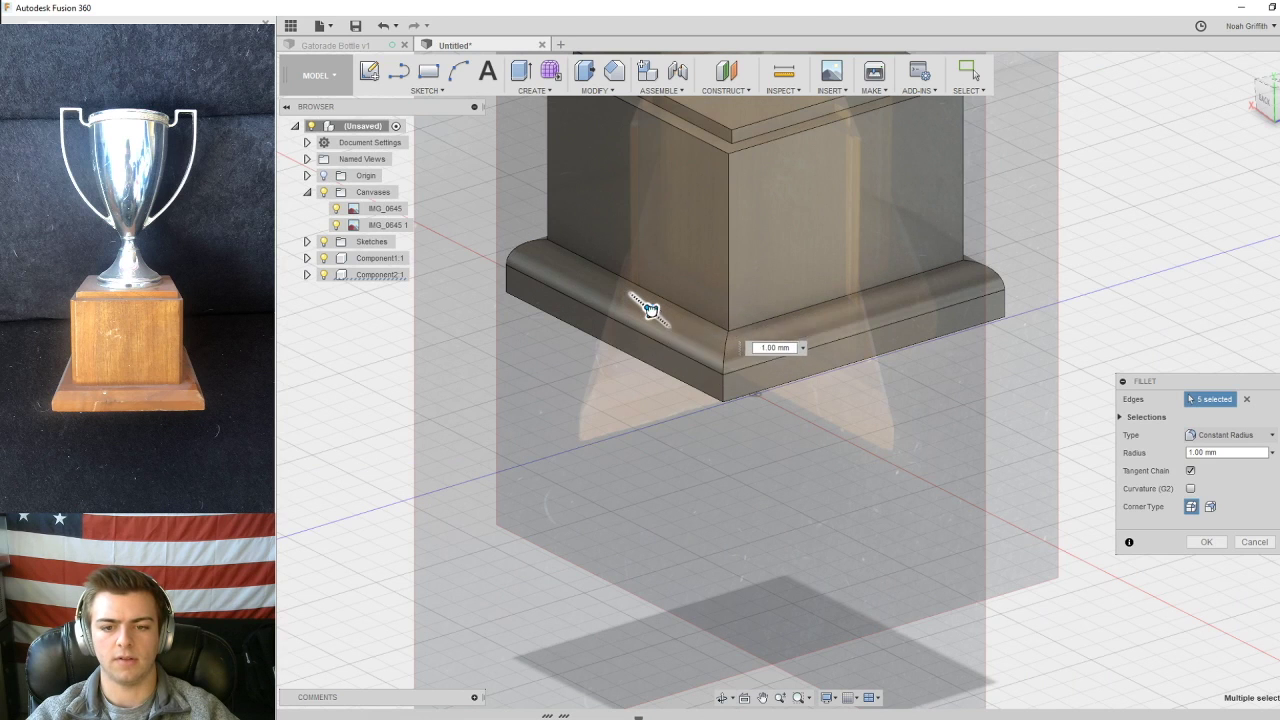
pyautogui.moveTo(966, 275); pyautogui.dragTo(920, 271, button='middle')
pyautogui.keyDown('shift'); pyautogui.moveTo(719, 300); pyautogui.dragTo(750, 333, button='middle'); pyautogui.keyUp('shift')
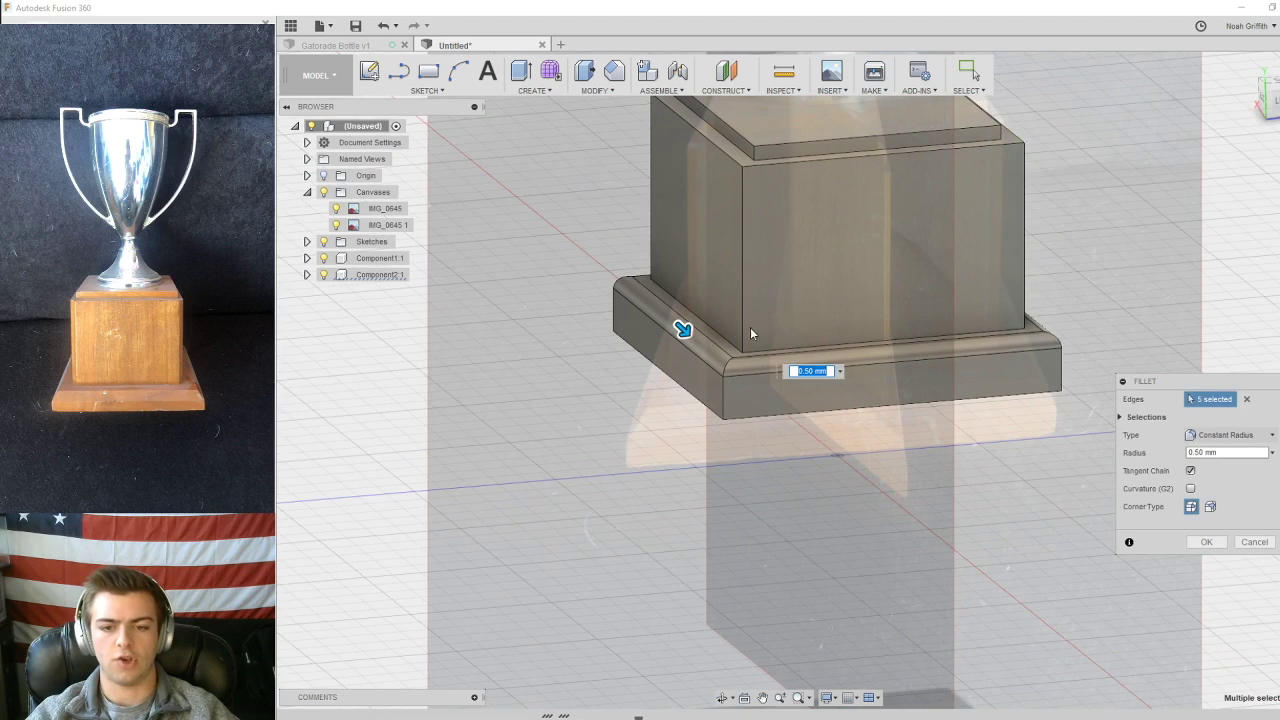
pyautogui.moveTo(887, 317); pyautogui.dragTo(728, 444, button='middle')
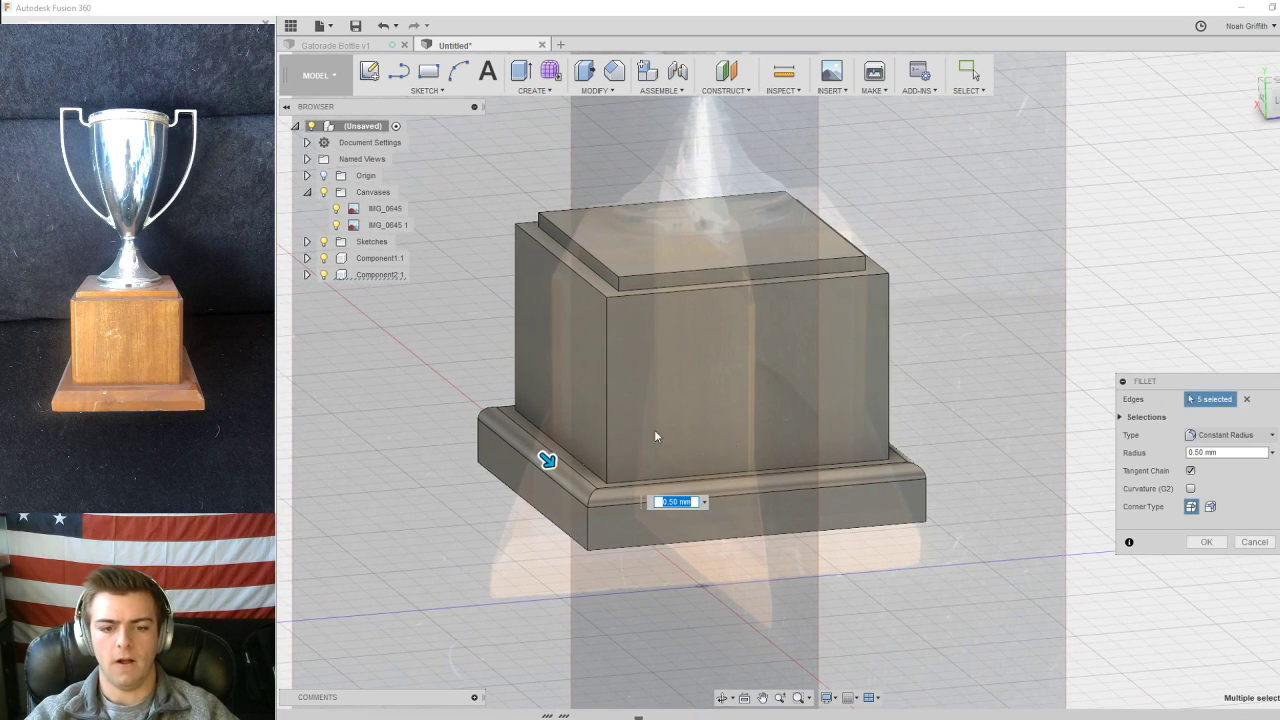
pyautogui.keyDown('shift'); pyautogui.moveTo(937, 428); pyautogui.dragTo(800, 335, button='middle'); pyautogui.keyUp('shift')
pyautogui.moveTo(987, 264); pyautogui.dragTo(979, 437, button='middle')
pyautogui.click(1192, 541)
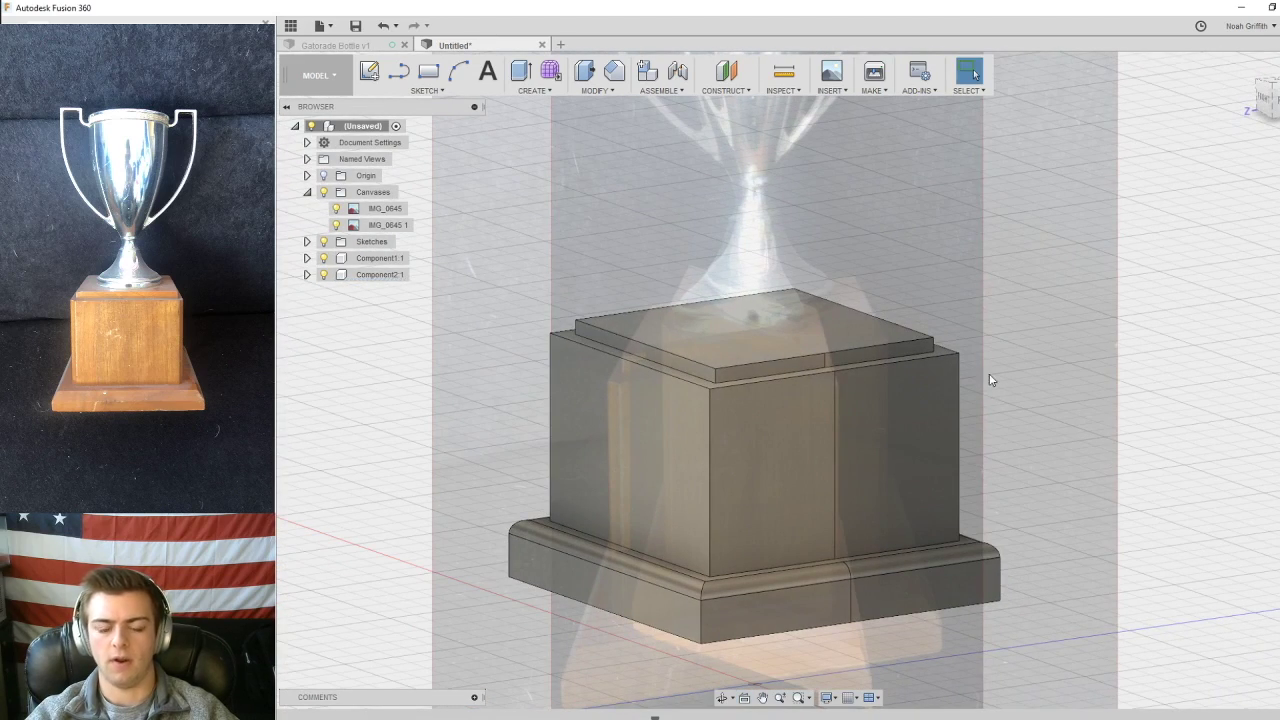
pyautogui.click(614, 70)
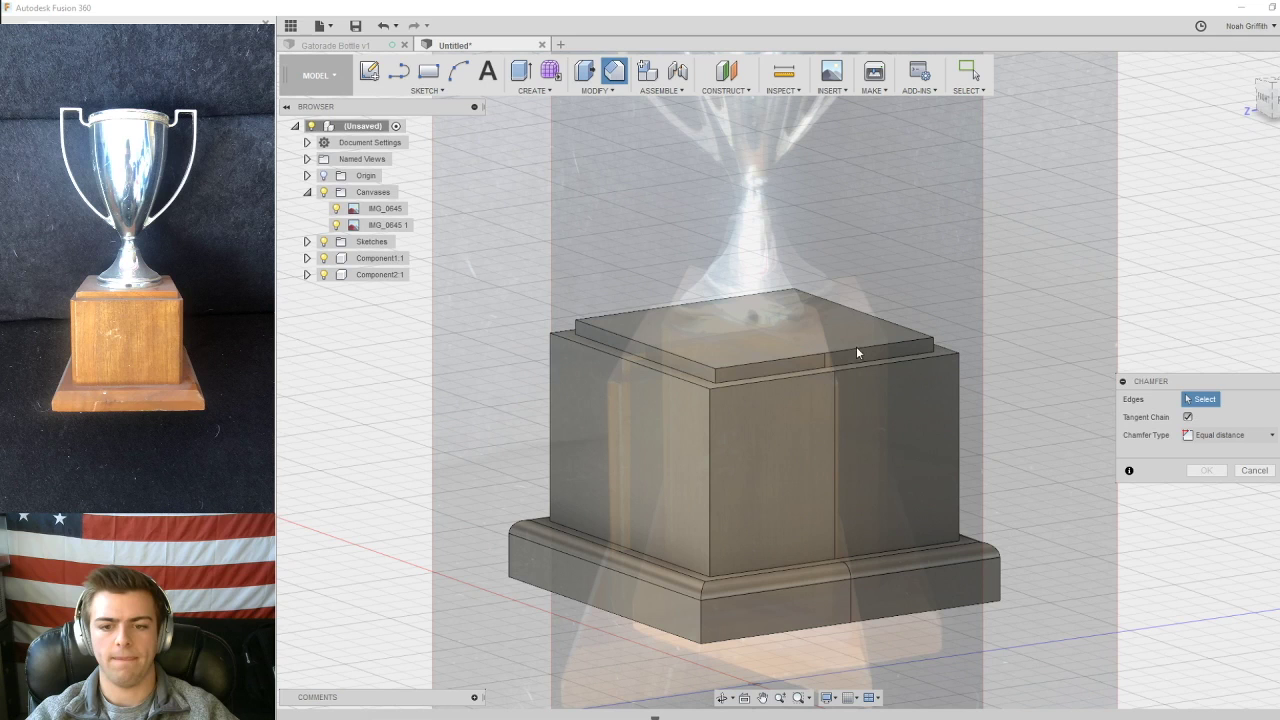
pyautogui.click(596, 90)
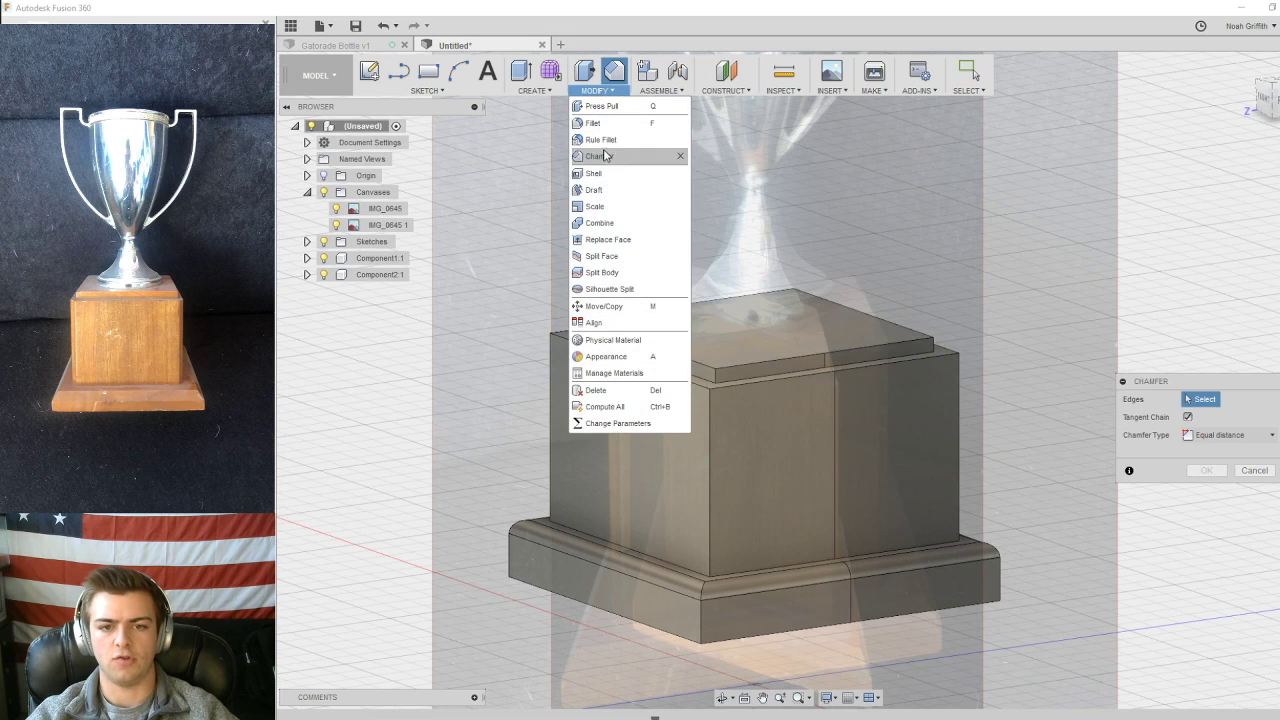
pyautogui.click(625, 157)
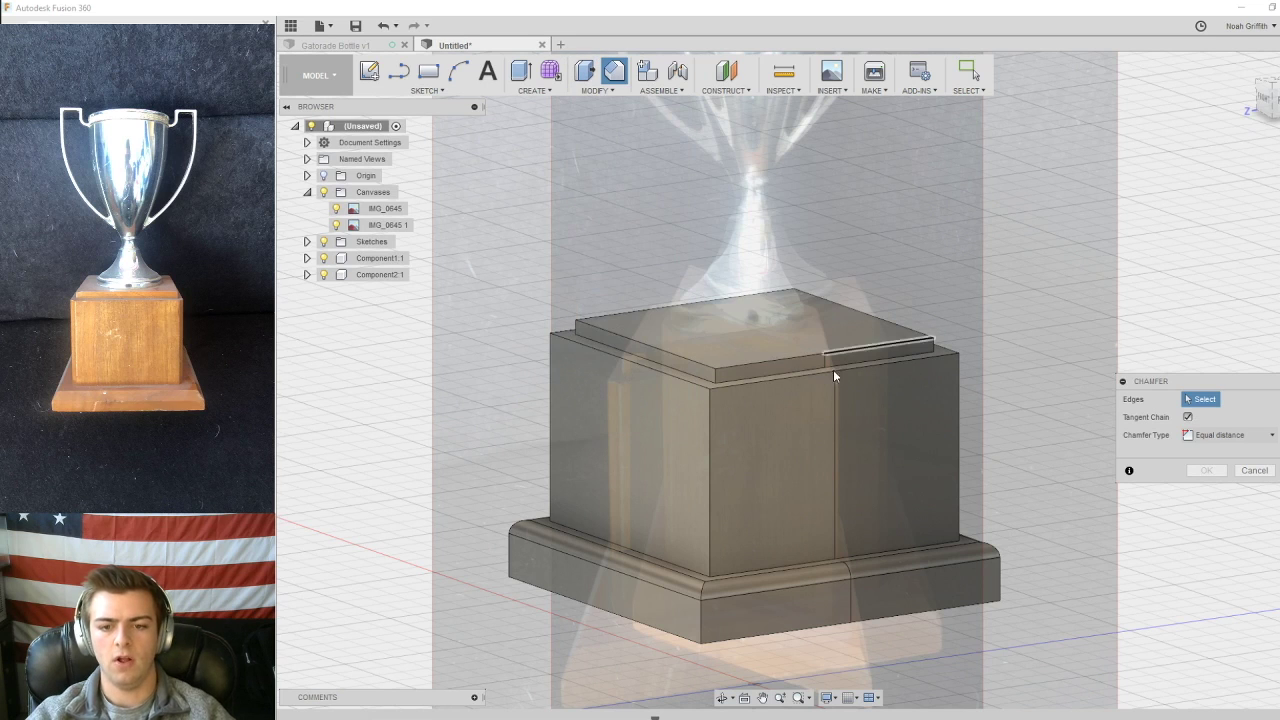
pyautogui.click(688, 366)
pyautogui.moveTo(695, 363); pyautogui.dragTo(701, 370)
pyautogui.scroll(6, 703, 354)
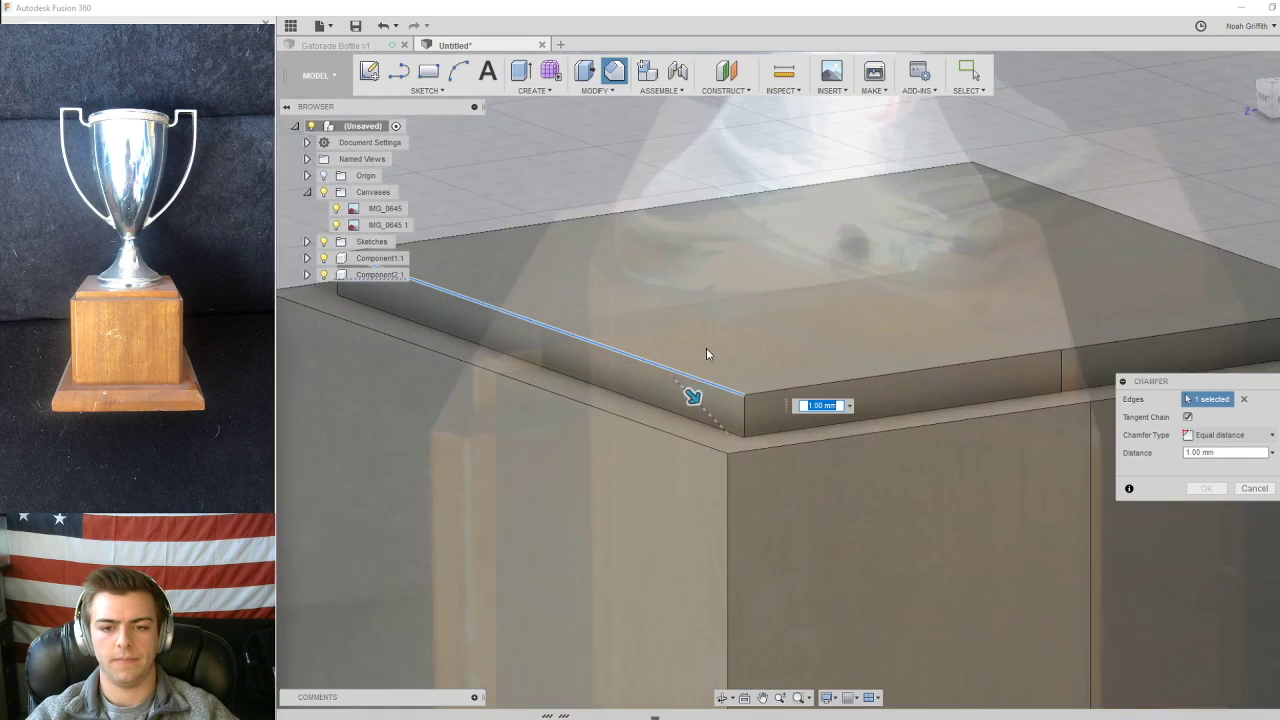
pyautogui.moveTo(687, 419); pyautogui.dragTo(651, 386)
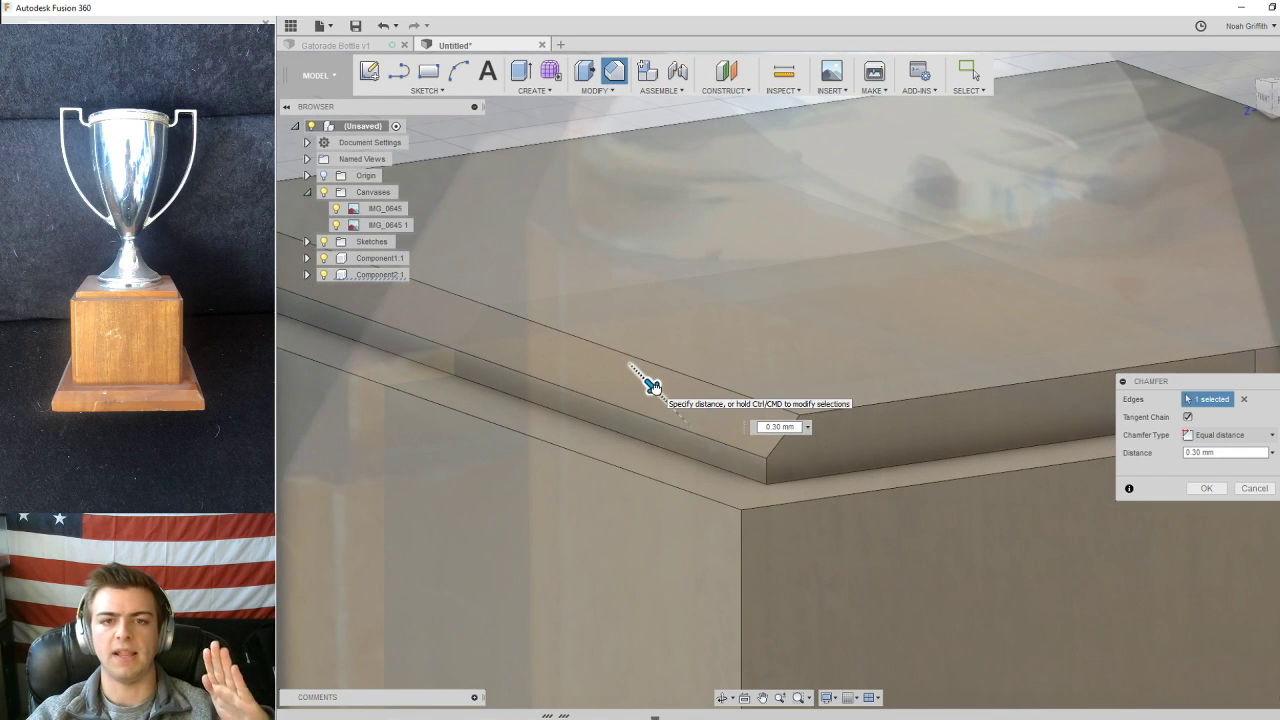
pyautogui.moveTo(651, 386); pyautogui.dragTo(648, 380)
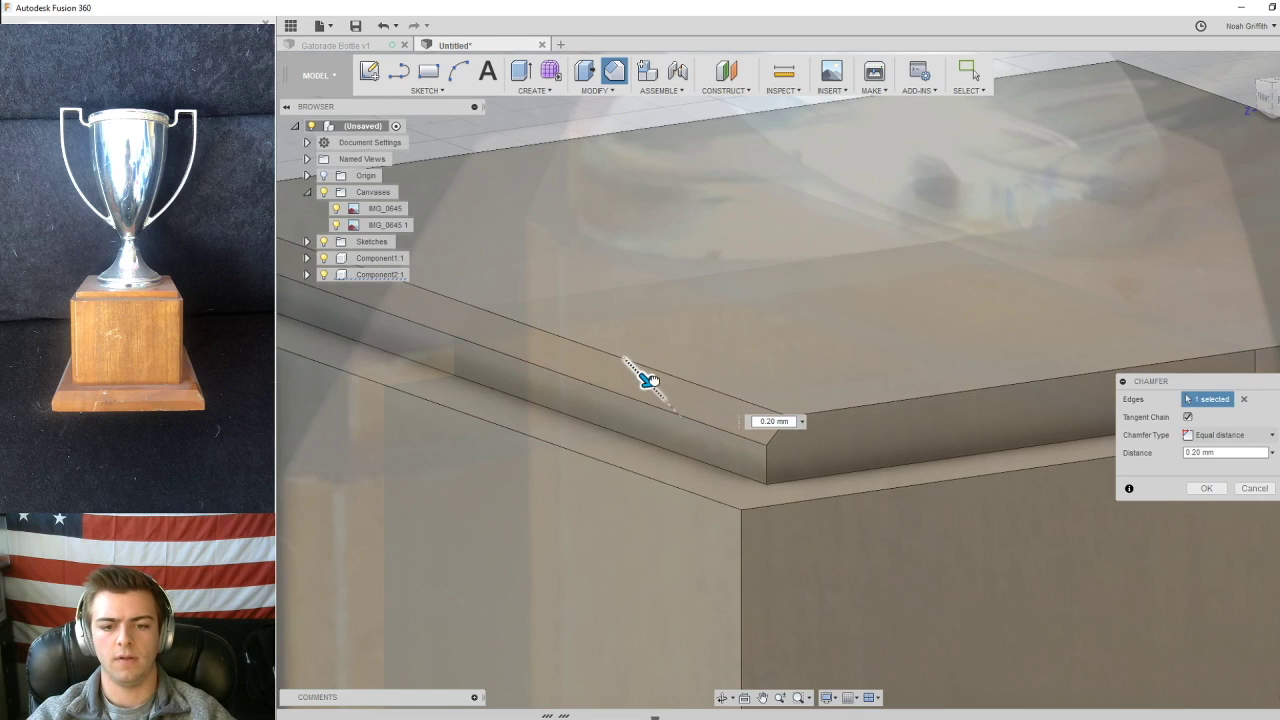
pyautogui.moveTo(890, 313); pyautogui.dragTo(790, 344, button='middle')
pyautogui.press('Escape')
# - Chamfer all upper edges of the base's top step with the Equal distance type
pyautogui.scroll(-5, 814, 337)
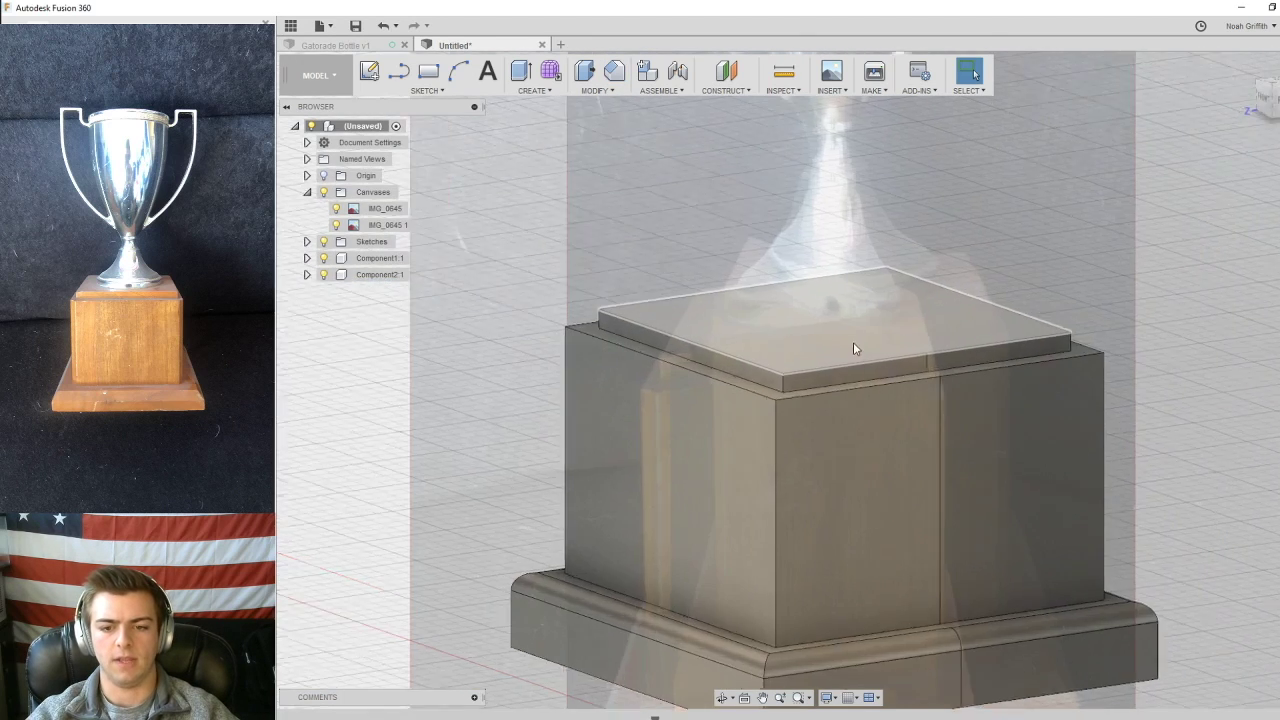
pyautogui.keyDown('shift'); pyautogui.moveTo(802, 297); pyautogui.dragTo(813, 311, button='middle'); pyautogui.keyUp('shift')
pyautogui.click(693, 346)
pyautogui.keyDown('ctrl'); pyautogui.click(876, 380); pyautogui.keyUp('ctrl')
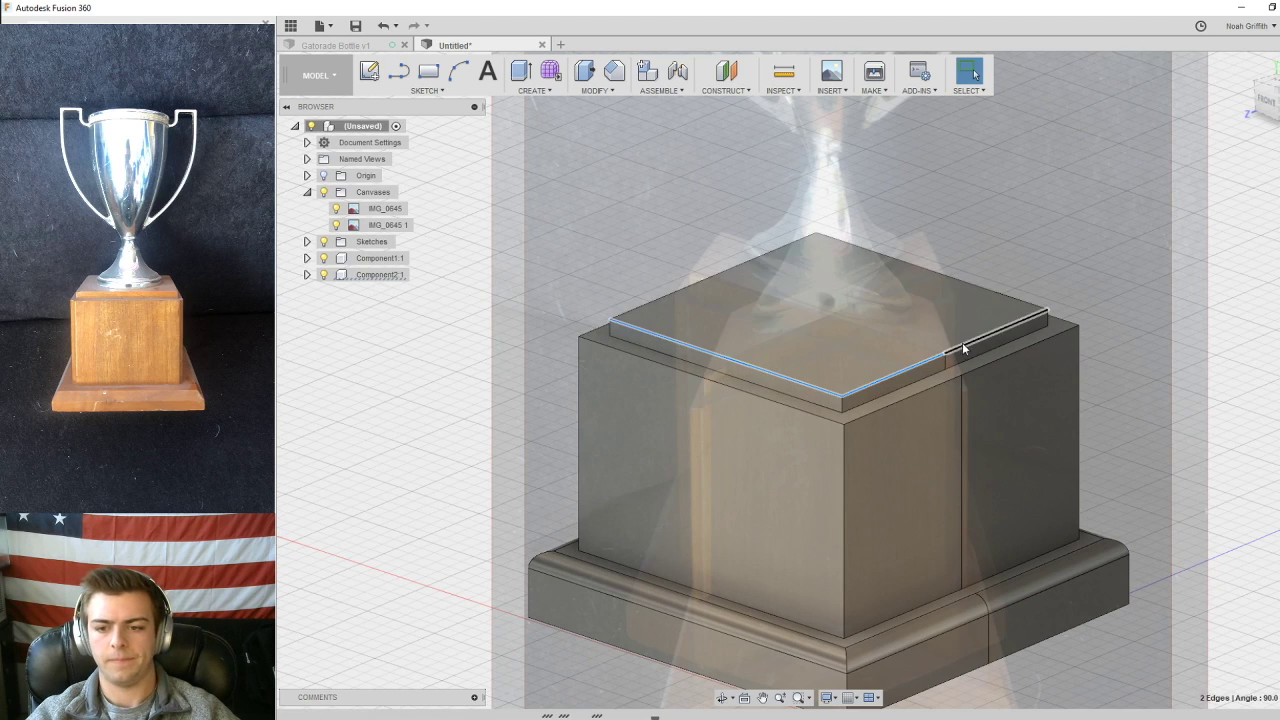
pyautogui.keyDown('ctrl'); pyautogui.click(967, 285); pyautogui.keyUp('ctrl')
pyautogui.keyDown('ctrl'); pyautogui.click(710, 277); pyautogui.keyUp('ctrl')
pyautogui.click(614, 70)
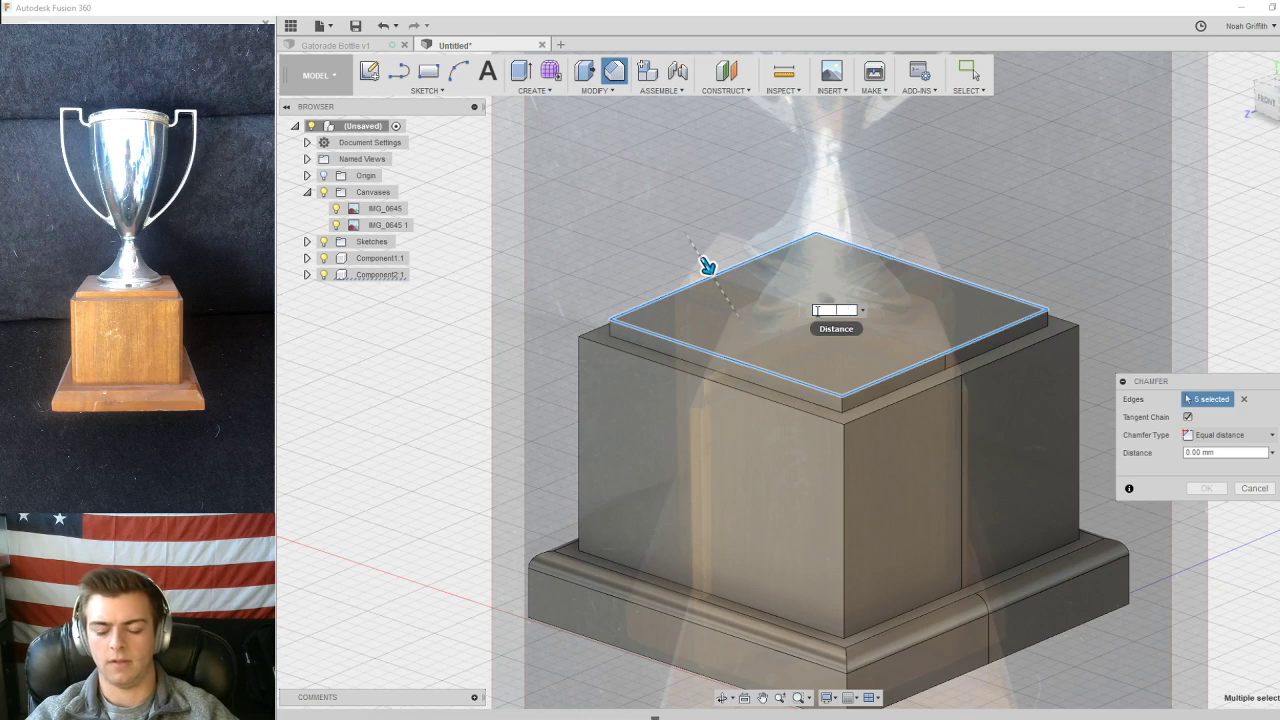
pyautogui.click(1200, 489)
pyautogui.keyDown('shift'); pyautogui.moveTo(1022, 468); pyautogui.dragTo(839, 347, button='middle'); pyautogui.keyUp('shift')
pyautogui.scroll(-3, 839, 347)
pyautogui.scroll(-2, 839, 352)
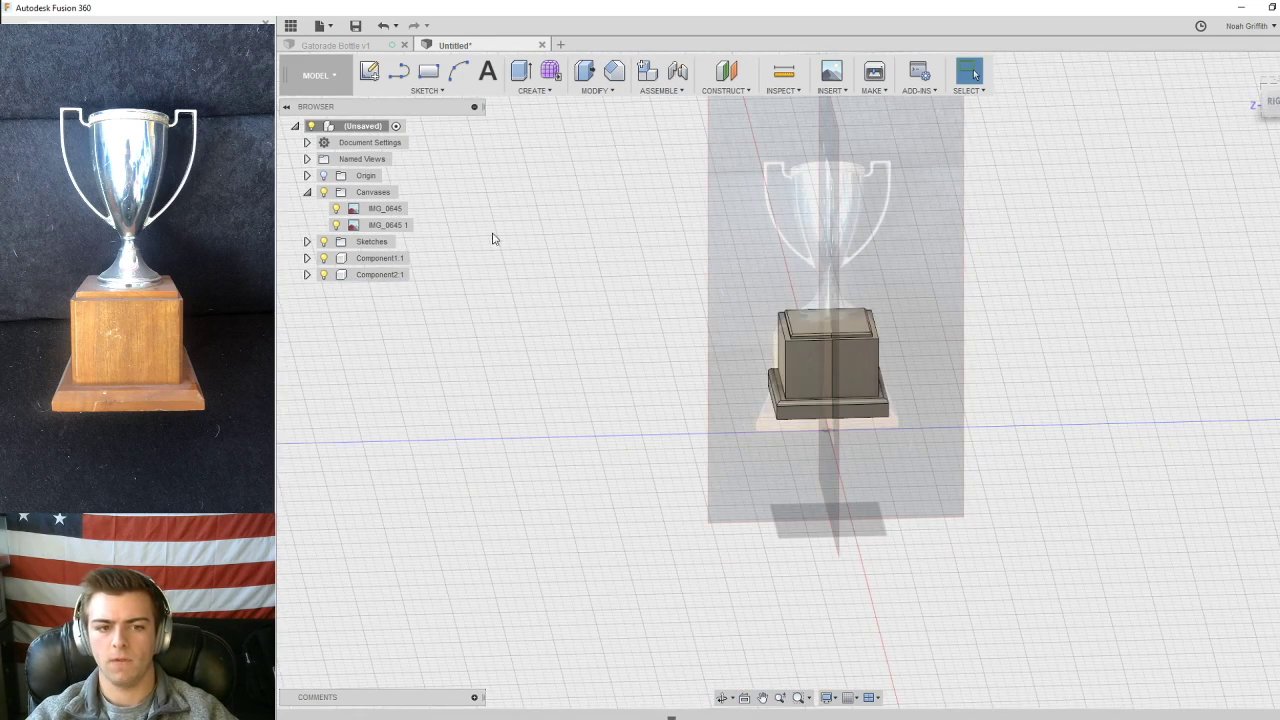
# - Show the bodies of the cup component again above the wooden base
pyautogui.click(307, 258)
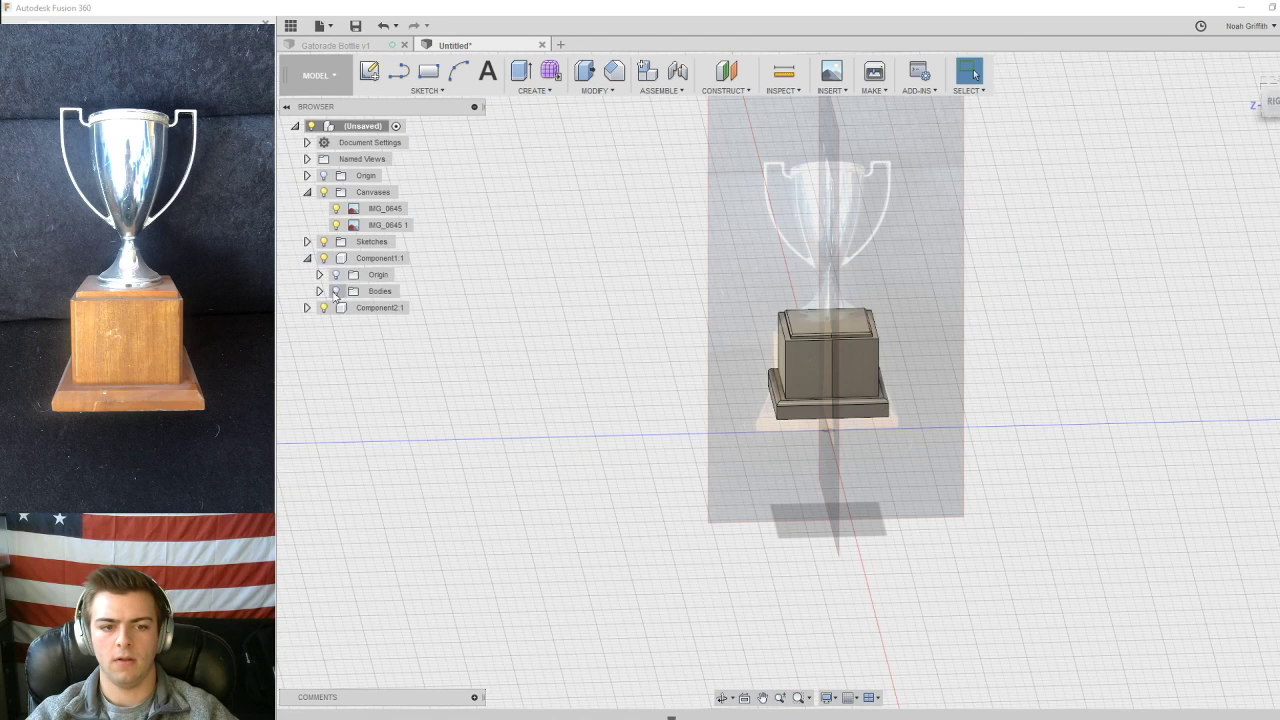
pyautogui.click(334, 291)
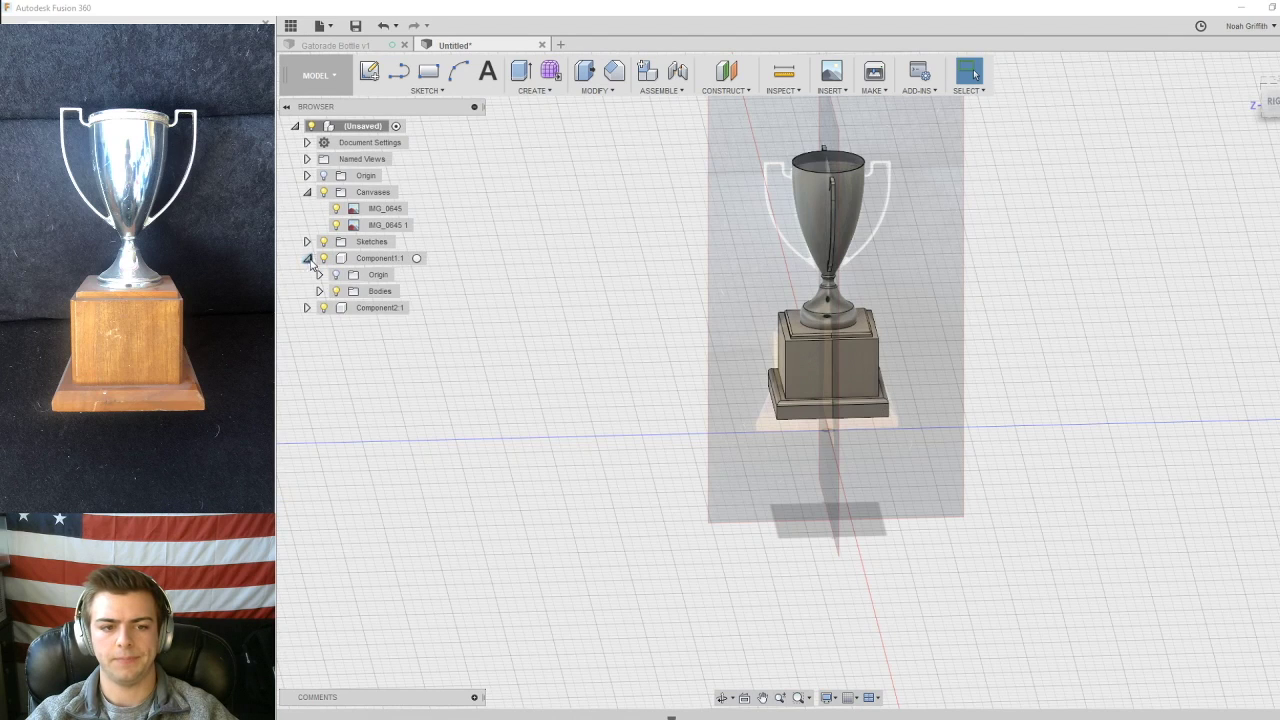
pyautogui.click(319, 291)
pyautogui.click(320, 291)
pyautogui.keyDown('shift'); pyautogui.moveTo(570, 257); pyautogui.dragTo(740, 237, button='middle'); pyautogui.keyUp('shift')
# - Hide the canvases and the origin so only the complete trophy is displayed
pyautogui.click(323, 191)
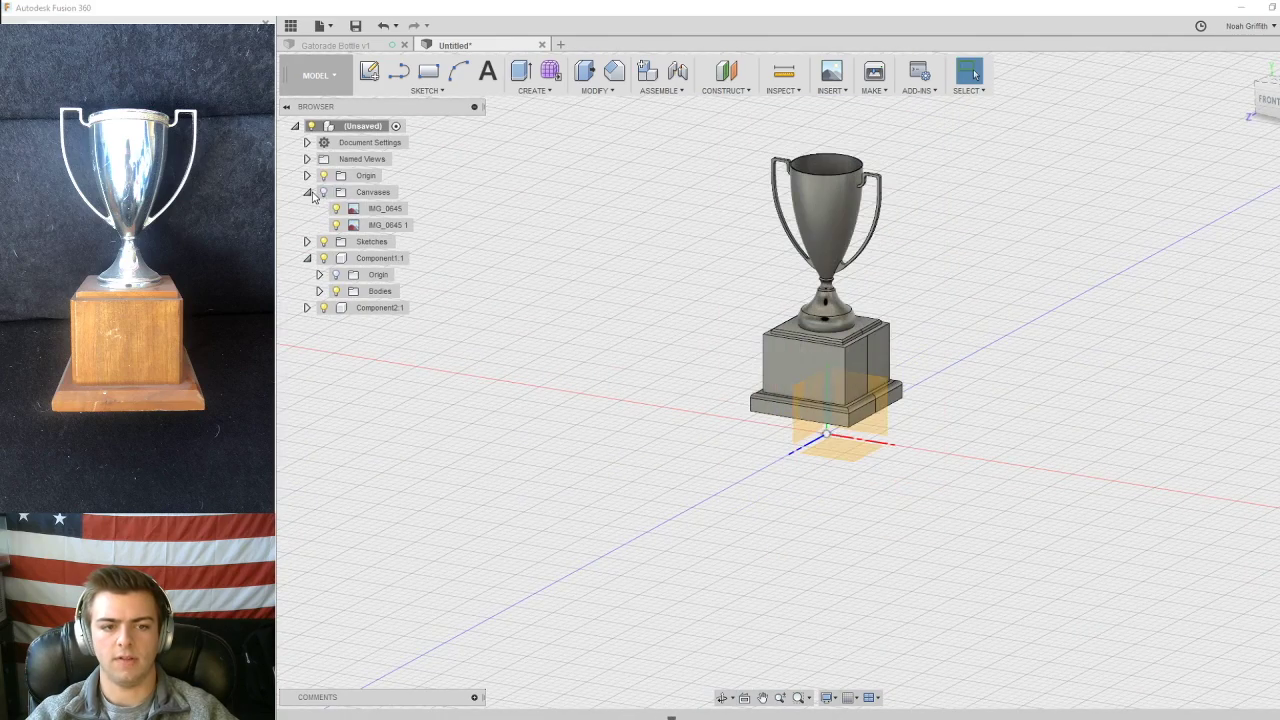
pyautogui.click(323, 176)
pyautogui.click(309, 258)
pyautogui.keyDown('shift'); pyautogui.moveTo(903, 300); pyautogui.dragTo(757, 294, button='middle'); pyautogui.keyUp('shift')
pyautogui.scroll(-3, 877, 298)
pyautogui.scroll(5, 877, 305)
pyautogui.keyDown('shift'); pyautogui.moveTo(876, 314); pyautogui.dragTo(817, 397, button='middle'); pyautogui.keyUp('shift')
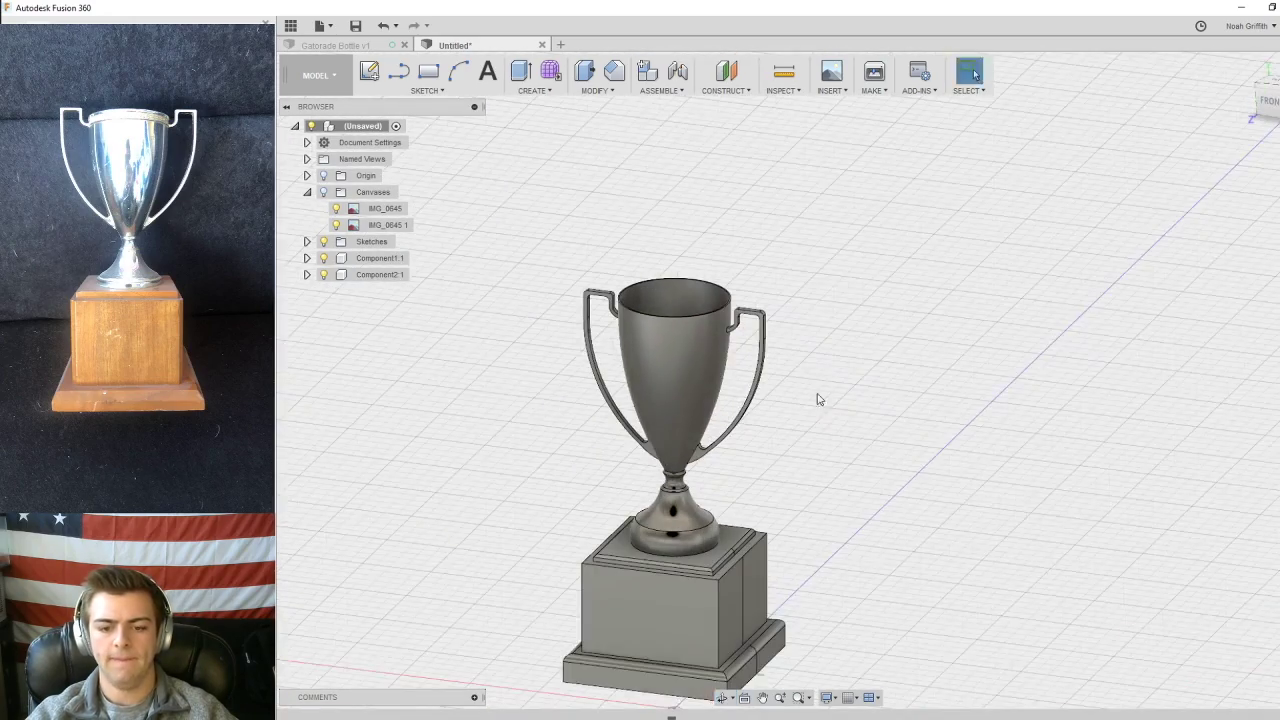
# - Switch to the Render workspace and frame the whole trophy
pyautogui.click(340, 78)
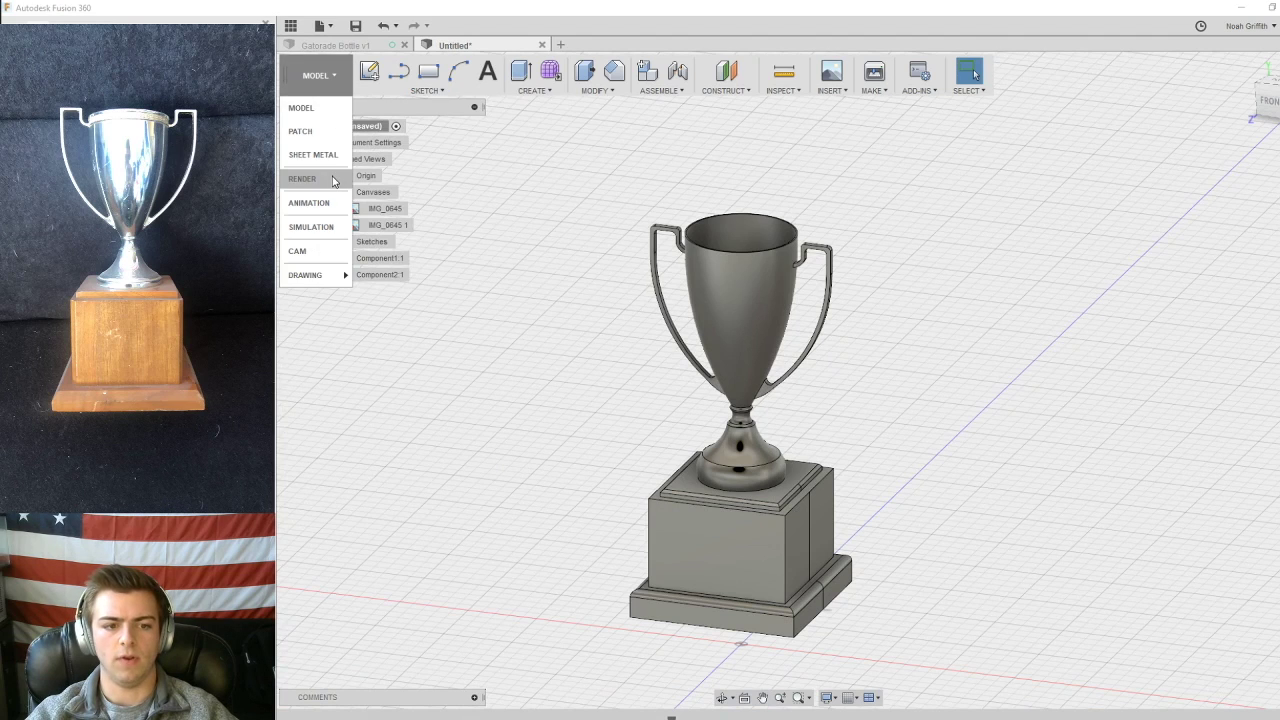
pyautogui.click(330, 178)
pyautogui.scroll(2, 890, 292)
pyautogui.moveTo(834, 398); pyautogui.dragTo(883, 289, button='middle')
pyautogui.scroll(2, 857, 358)
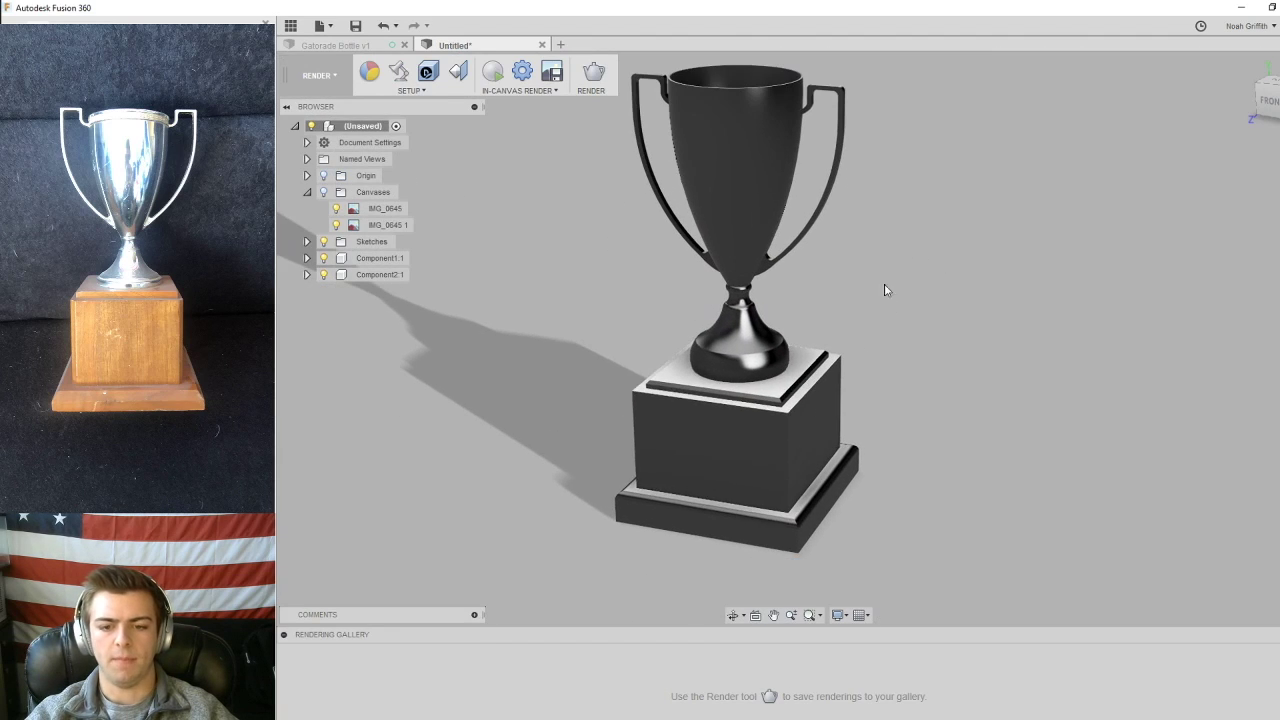
# - Apply the finished-wood appearance Cherry - Glossy to the trophy's base
pyautogui.click(371, 72)
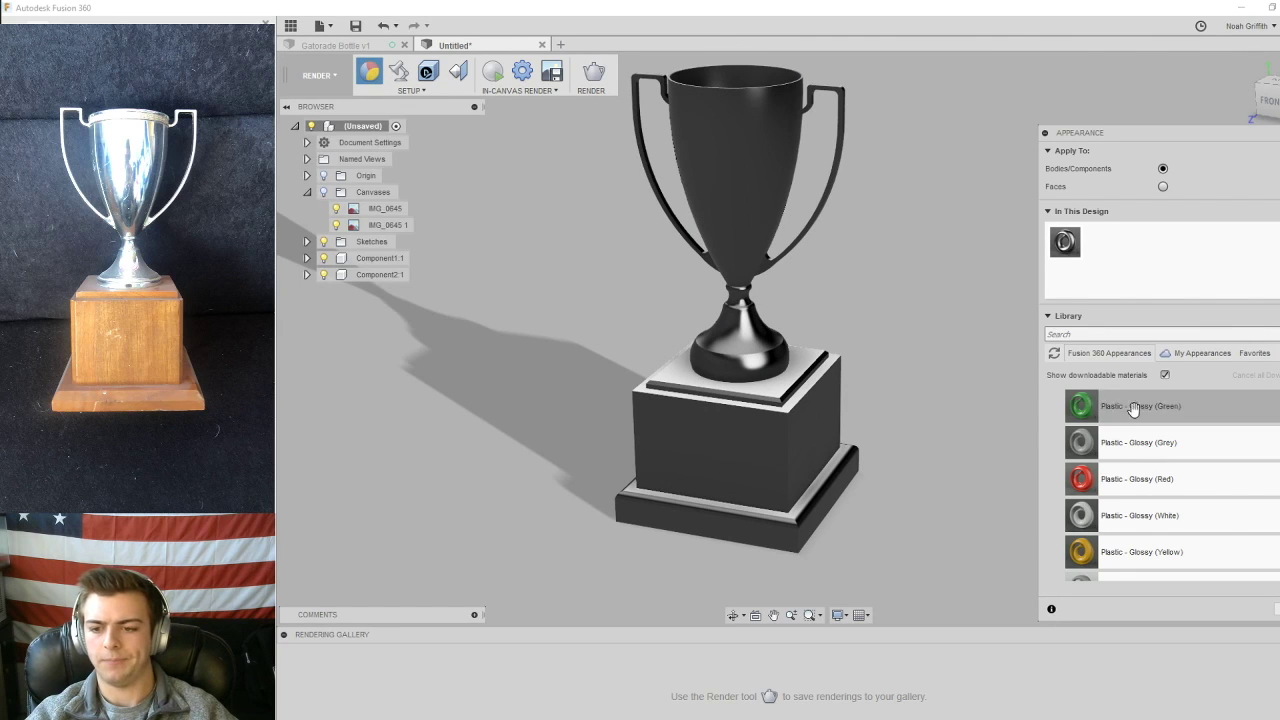
pyautogui.scroll(5, 1110, 450)
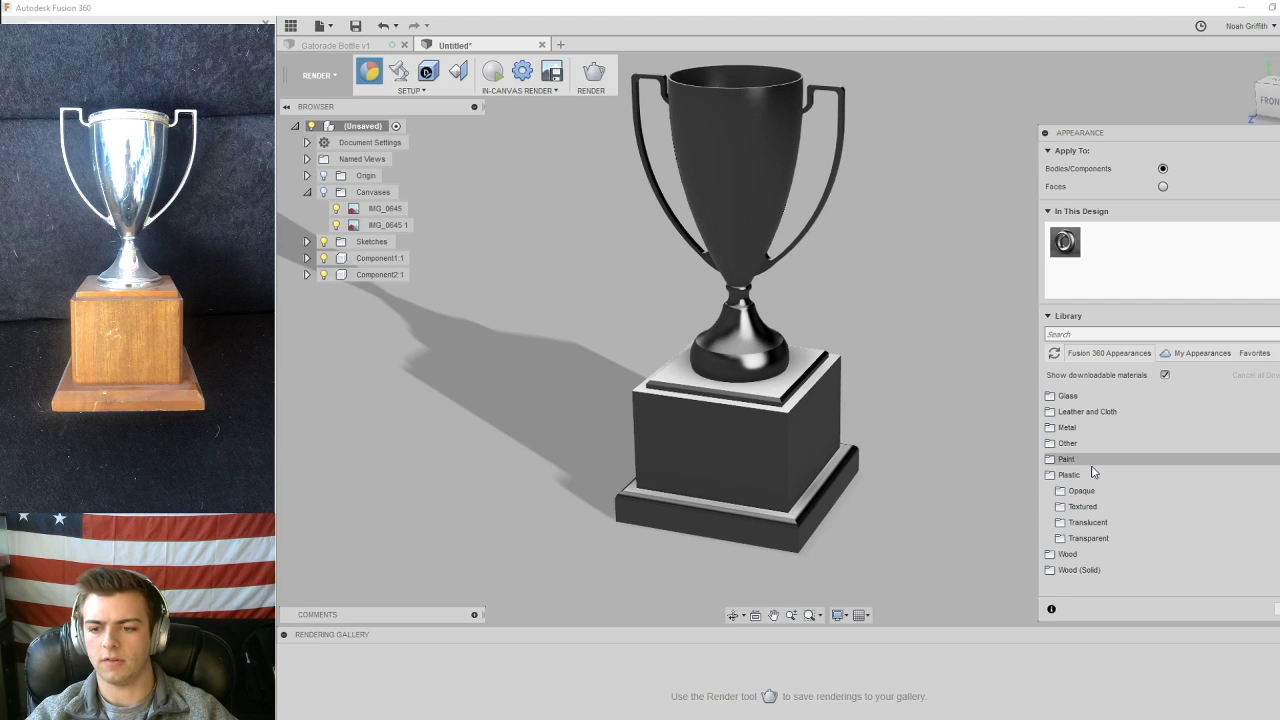
pyautogui.click(1092, 475)
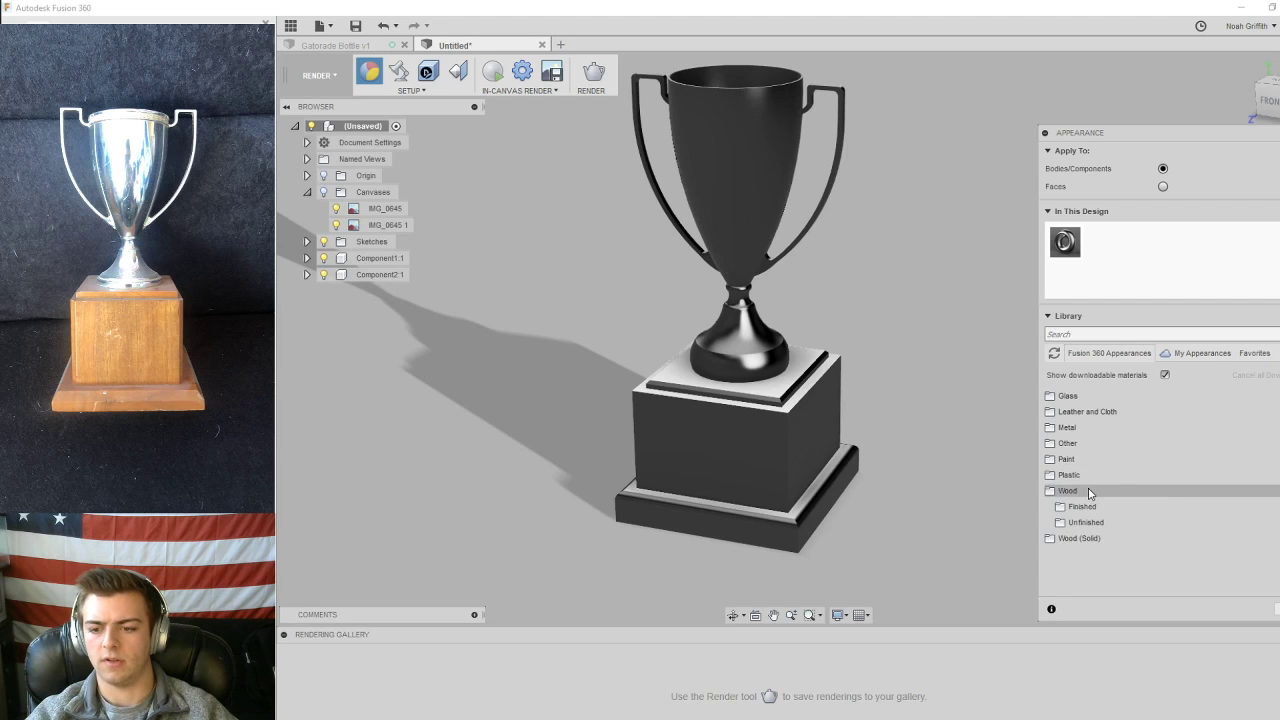
pyautogui.click(1107, 505)
pyautogui.scroll(-2, 1134, 457)
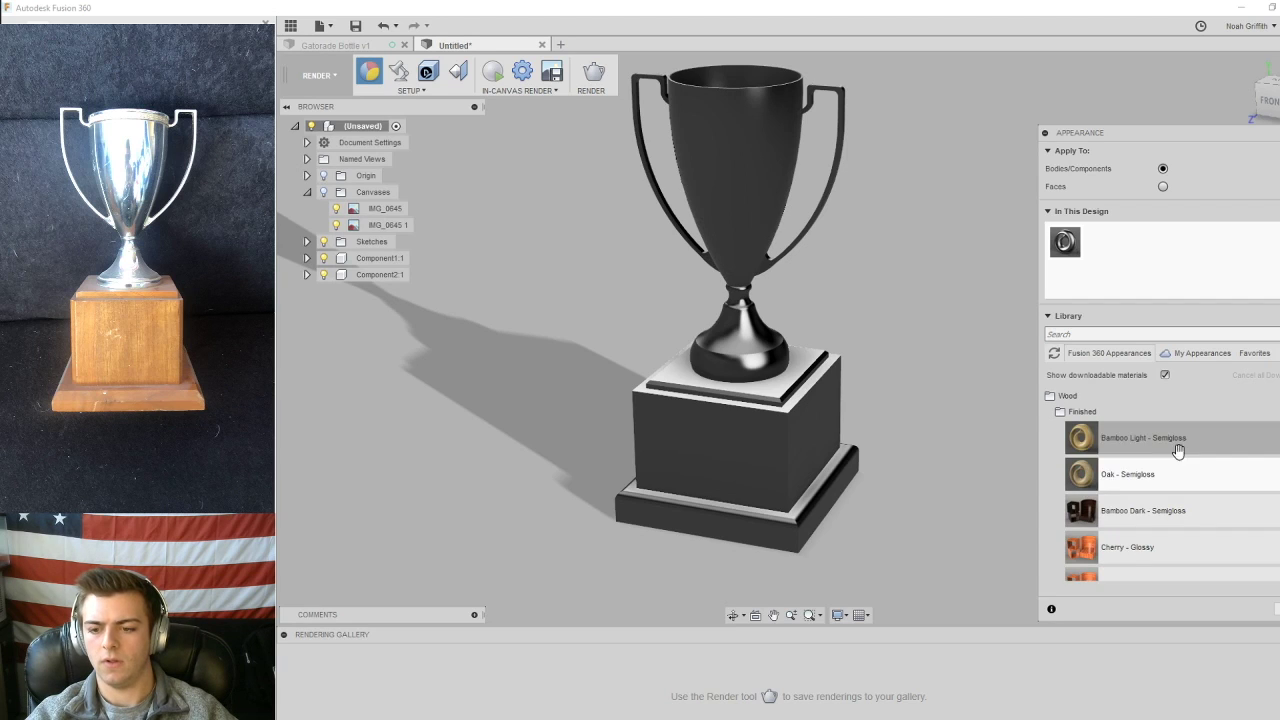
pyautogui.scroll(-5, 1186, 474)
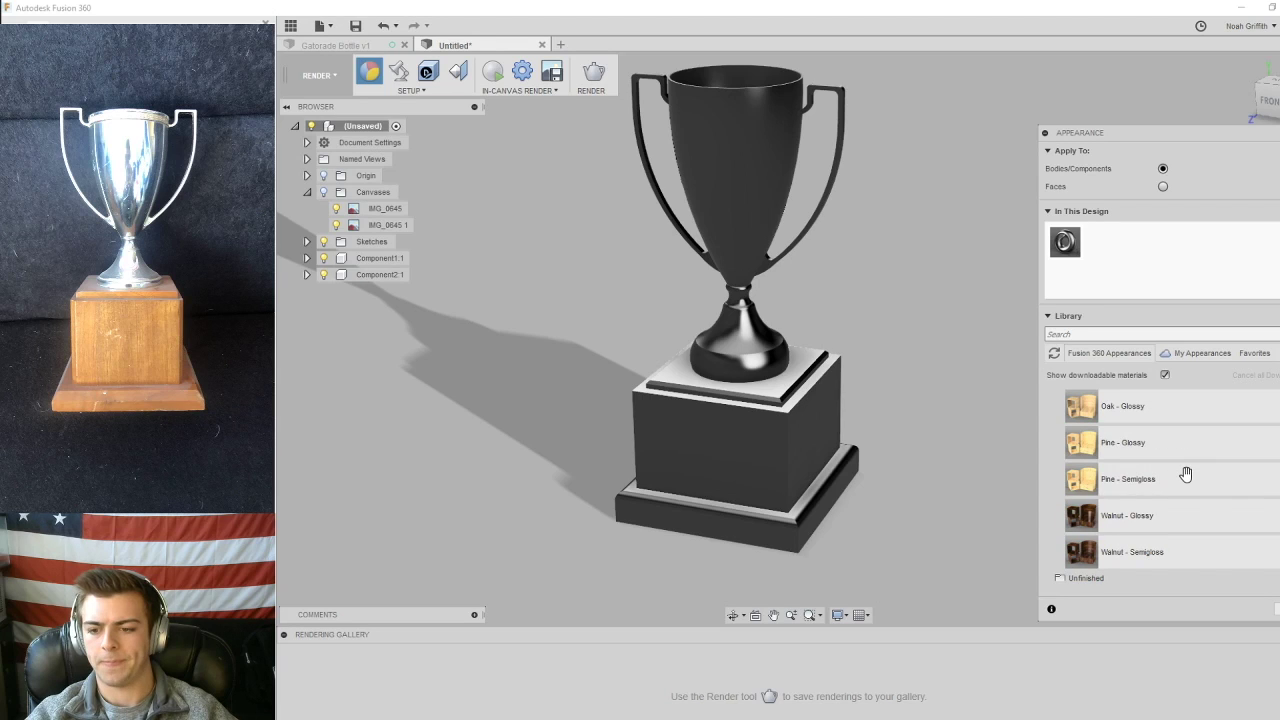
pyautogui.scroll(-1, 1186, 474)
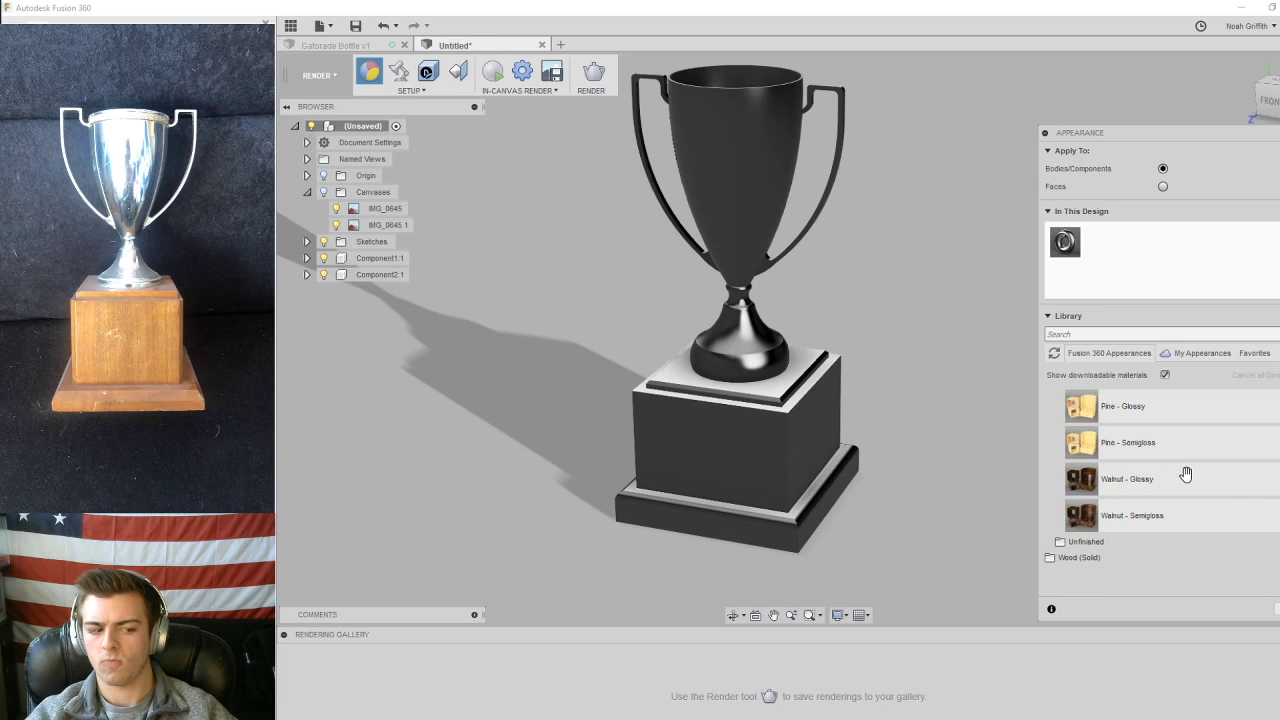
pyautogui.scroll(7, 1186, 474)
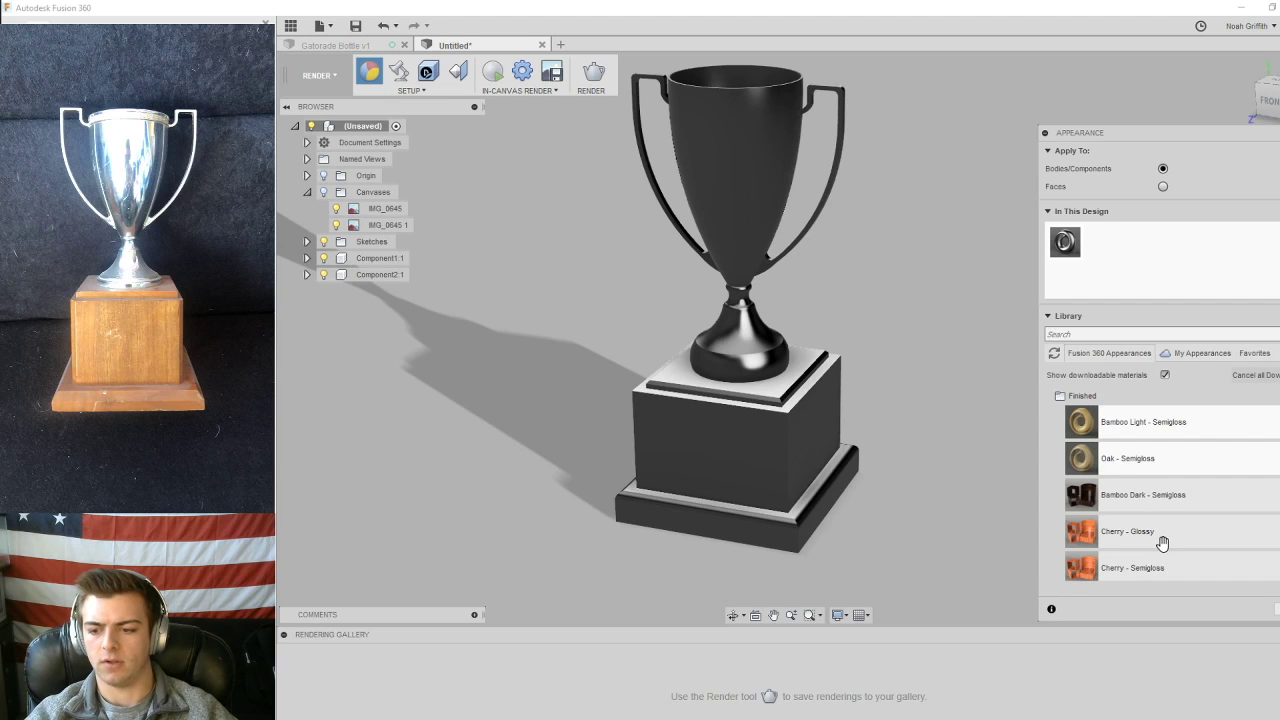
pyautogui.moveTo(1161, 541); pyautogui.dragTo(884, 344)
pyautogui.keyDown('shift'); pyautogui.moveTo(959, 360); pyautogui.dragTo(557, 334, button='middle'); pyautogui.keyUp('shift')
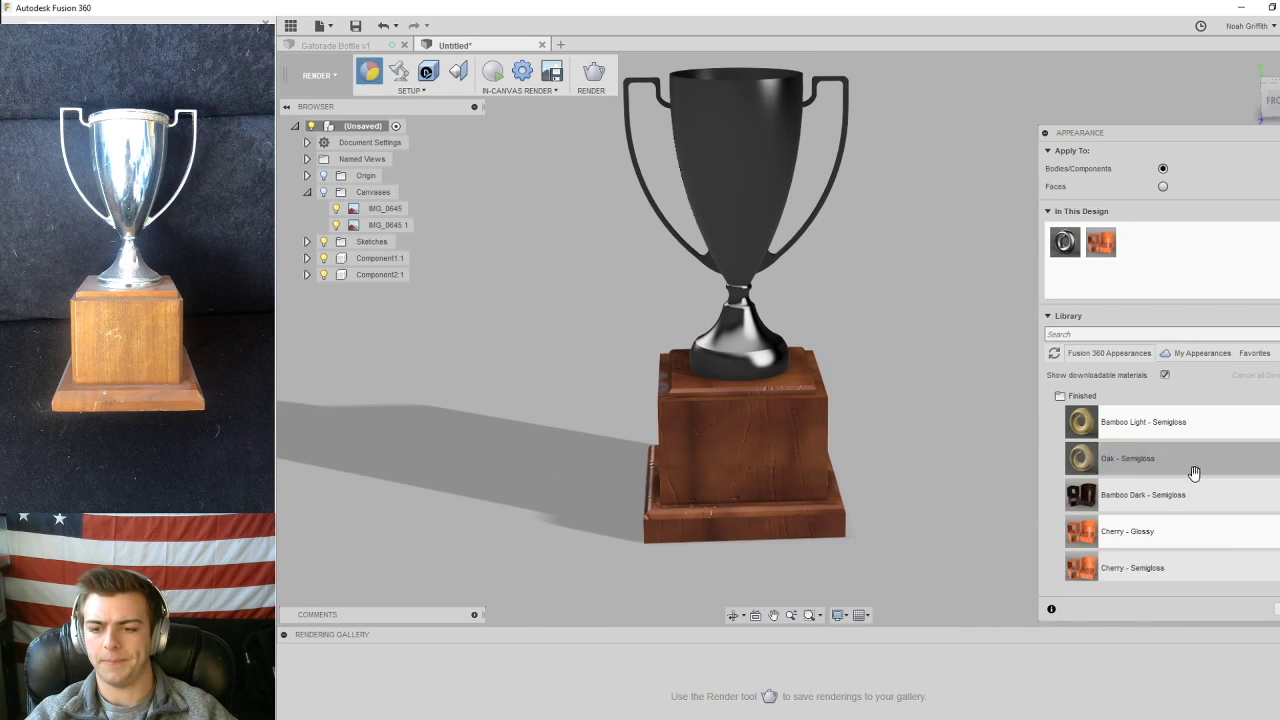
# - Apply the metal appearance Gold - Polished to the cup and handles, and finish assigning appearances
pyautogui.scroll(3, 1160, 480)
pyautogui.click(1080, 505)
pyautogui.click(1067, 427)
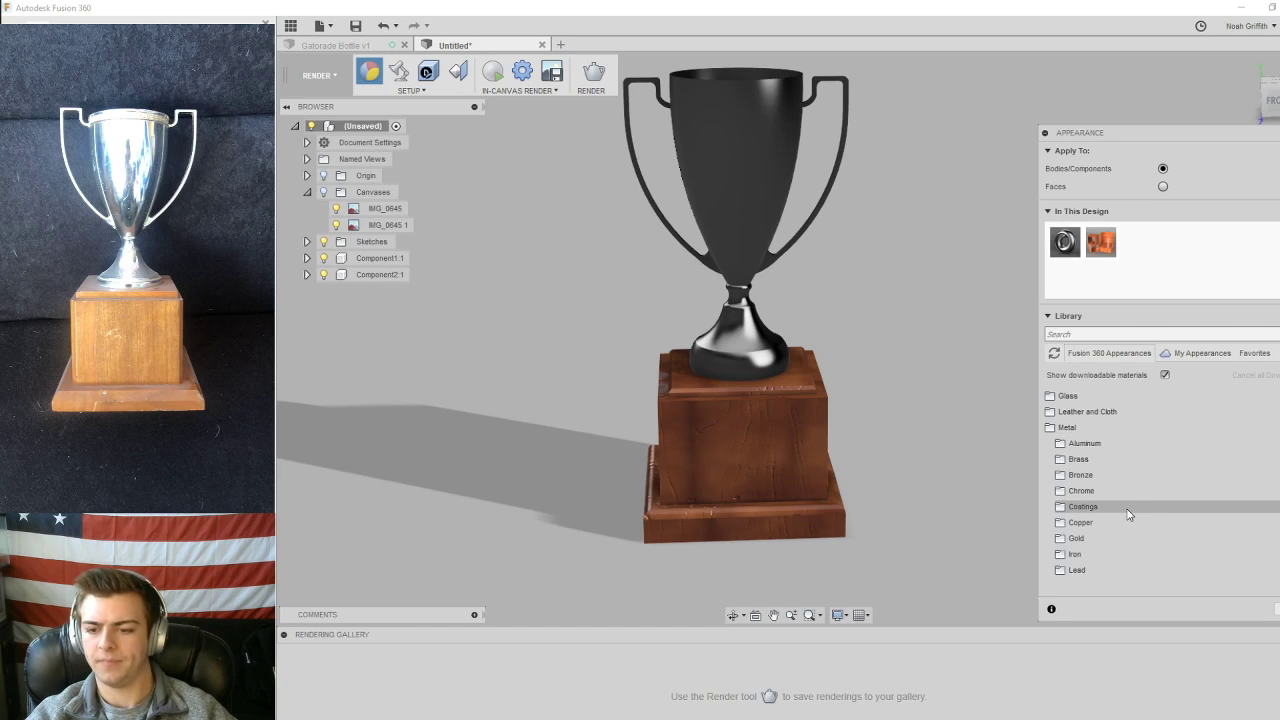
pyautogui.click(1128, 535)
pyautogui.scroll(-1, 1125, 525)
pyautogui.moveTo(1113, 521); pyautogui.dragTo(702, 184)
pyautogui.moveTo(1108, 518); pyautogui.dragTo(697, 255)
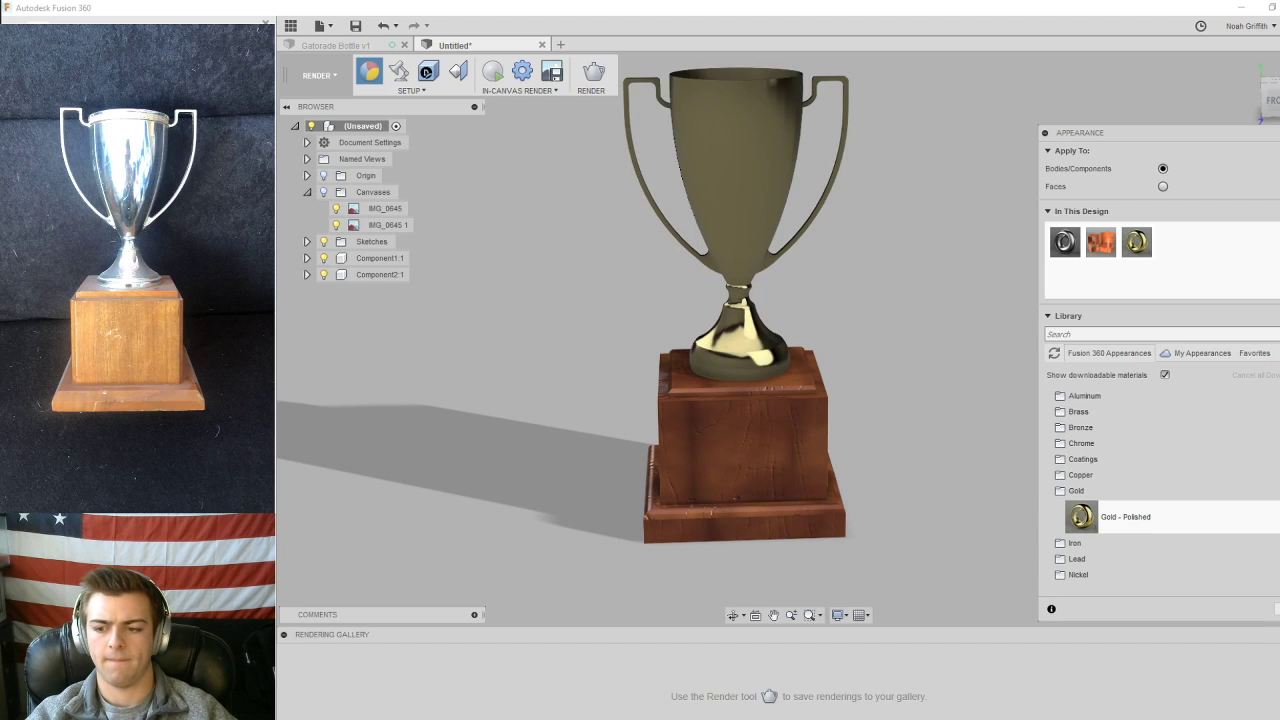
pyautogui.click(1275, 608)
# - Change the scene environment to Skylight and frame the trophy at an angle
pyautogui.keyDown('shift'); pyautogui.moveTo(932, 356); pyautogui.dragTo(940, 341, button='middle'); pyautogui.keyUp('shift')
pyautogui.moveTo(979, 331); pyautogui.dragTo(820, 311)
pyautogui.click(398, 70)
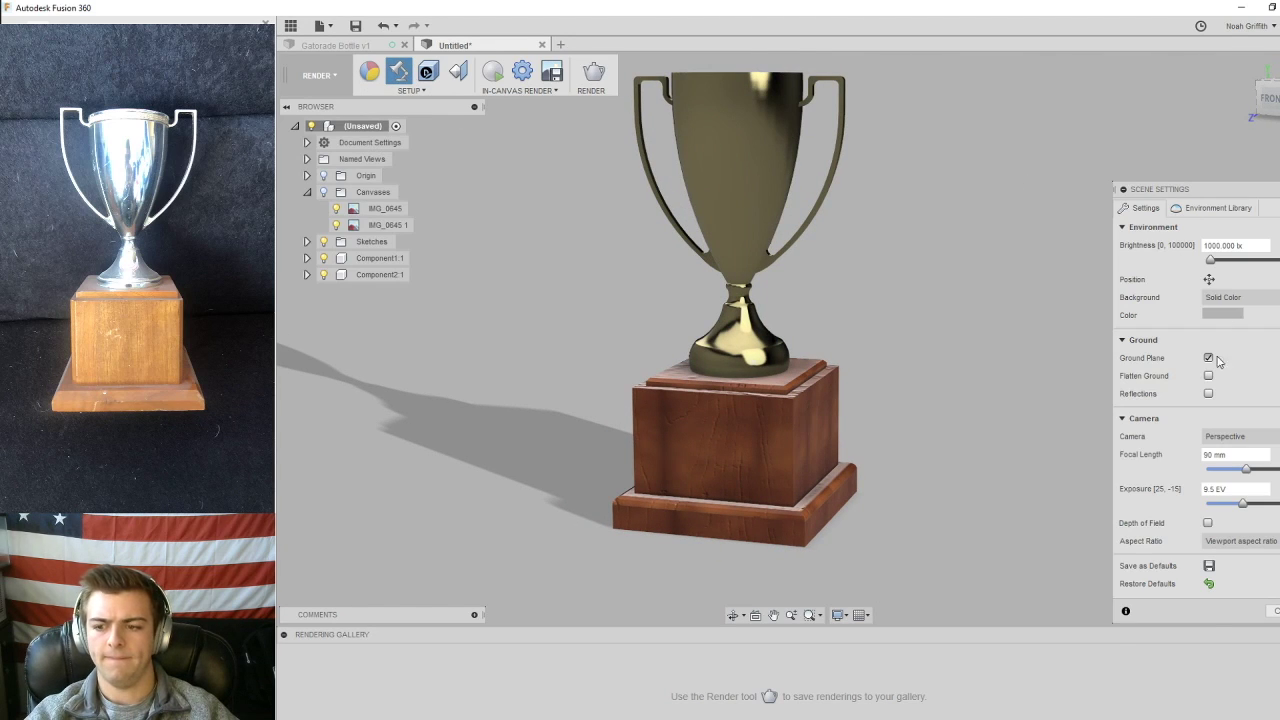
pyautogui.click(1217, 207)
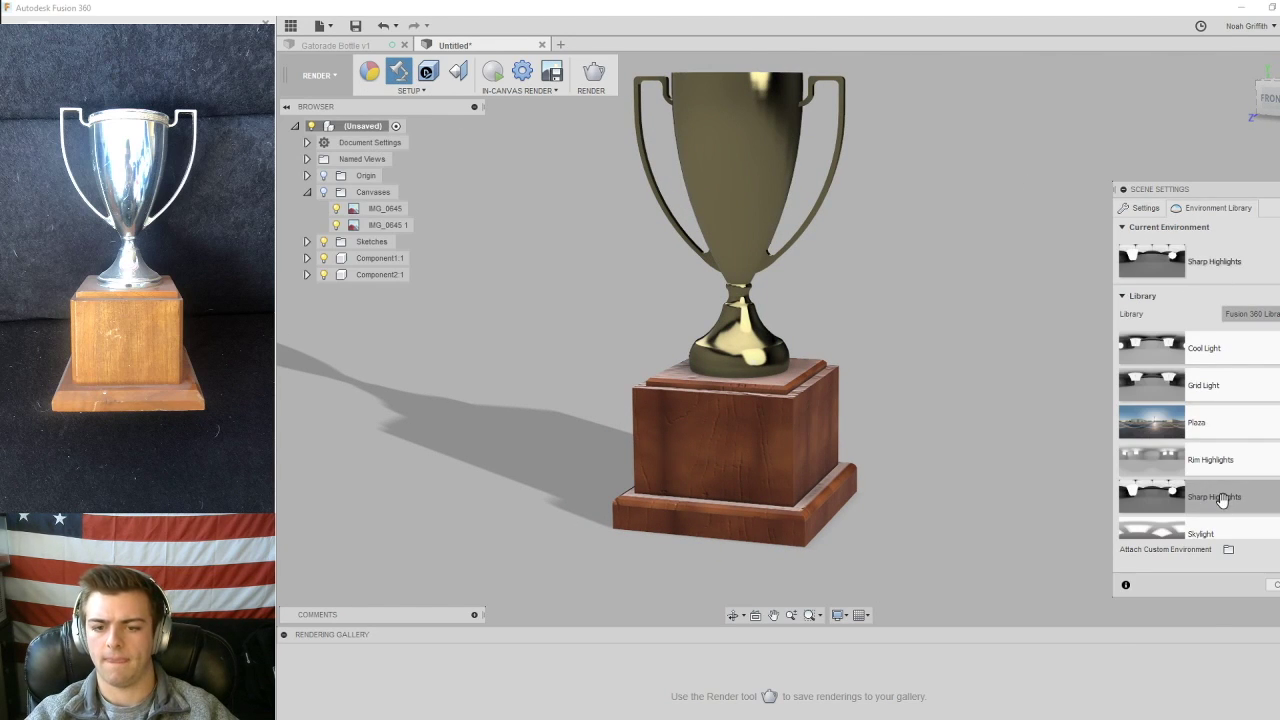
pyautogui.scroll(-1, 1215, 478)
pyautogui.moveTo(1215, 478); pyautogui.dragTo(1172, 270)
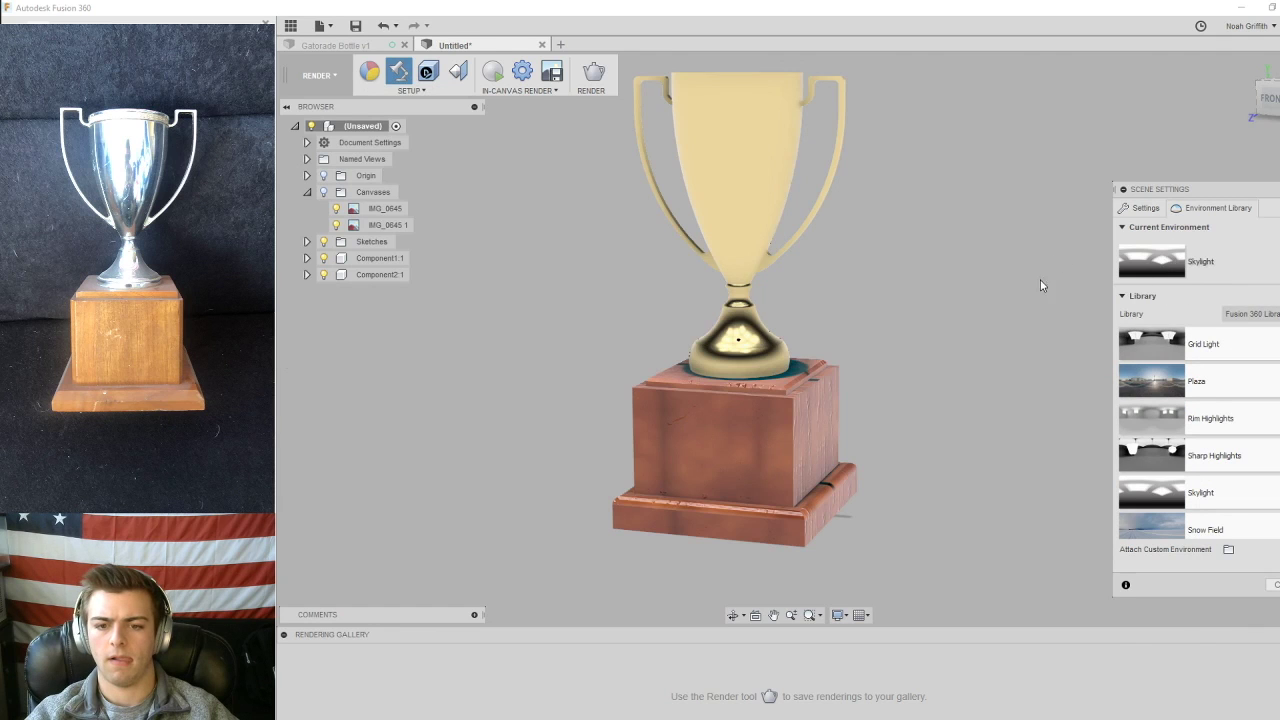
pyautogui.moveTo(988, 294); pyautogui.dragTo(1042, 270)
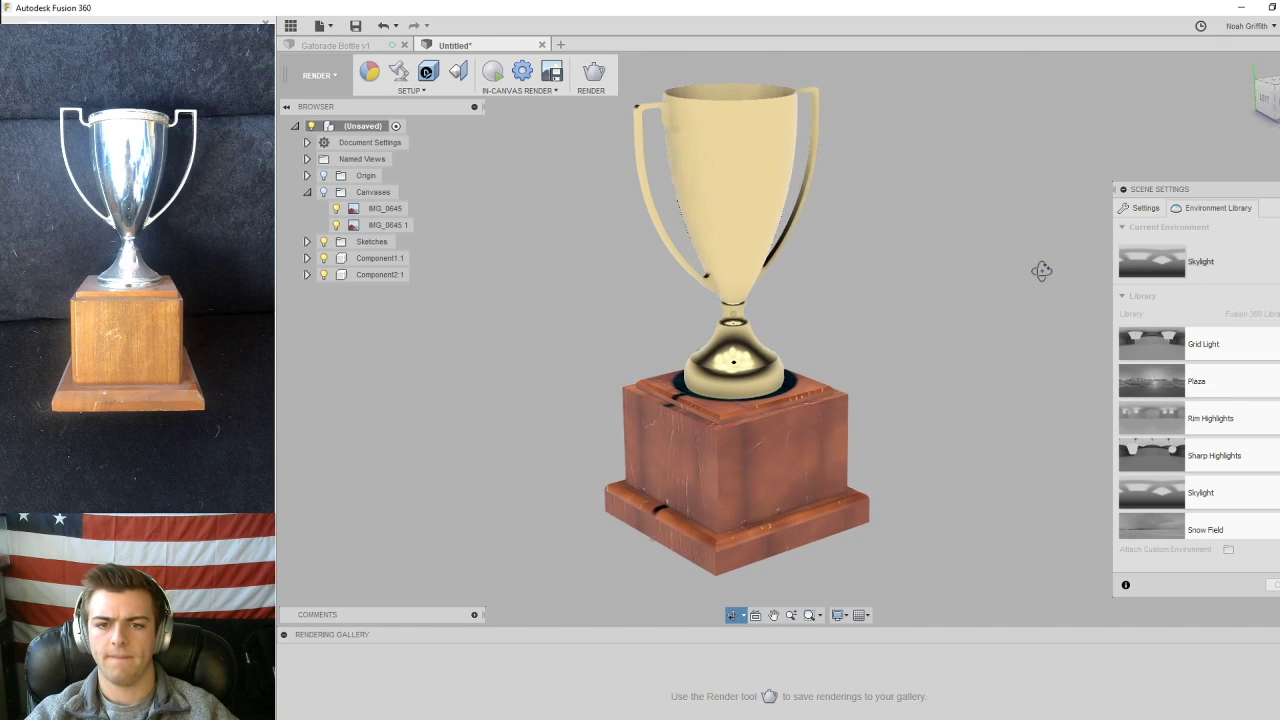
pyautogui.press('Escape')
pyautogui.moveTo(964, 290); pyautogui.dragTo(961, 263, button='middle')
pyautogui.scroll(-2, 955, 255)
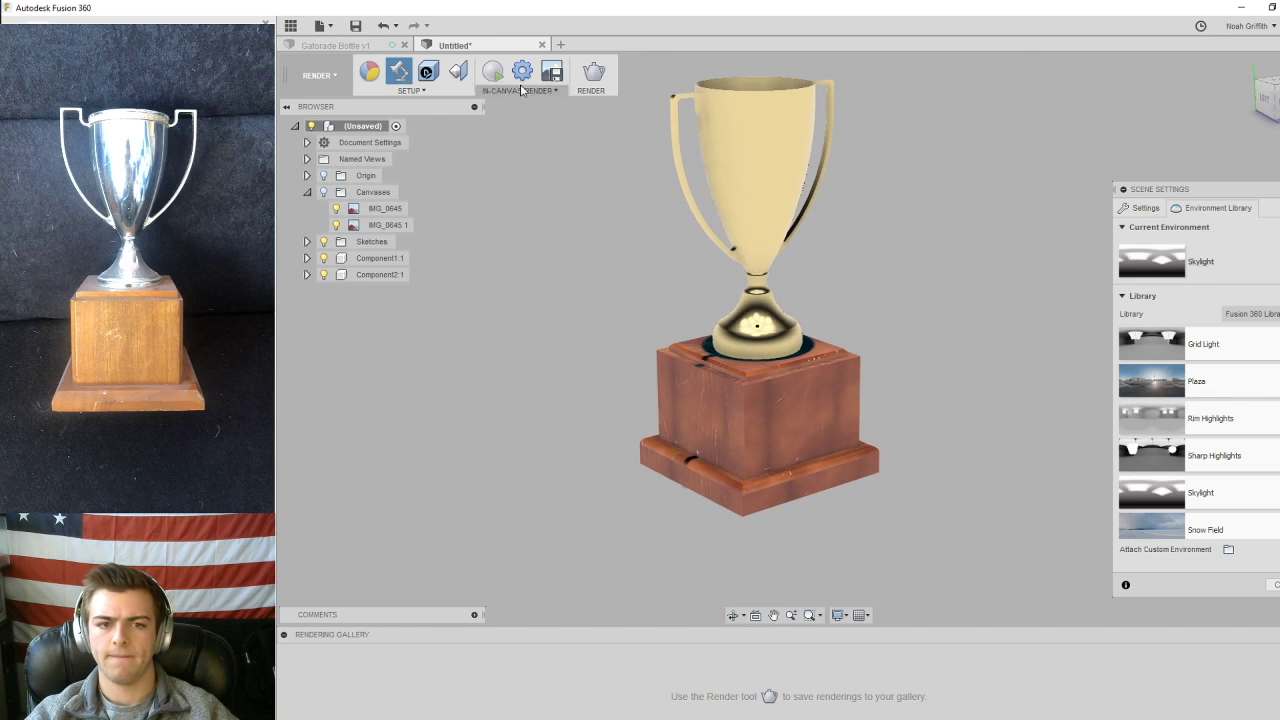
# - Enable ground reflections in the scene settings
pyautogui.click(1140, 210)
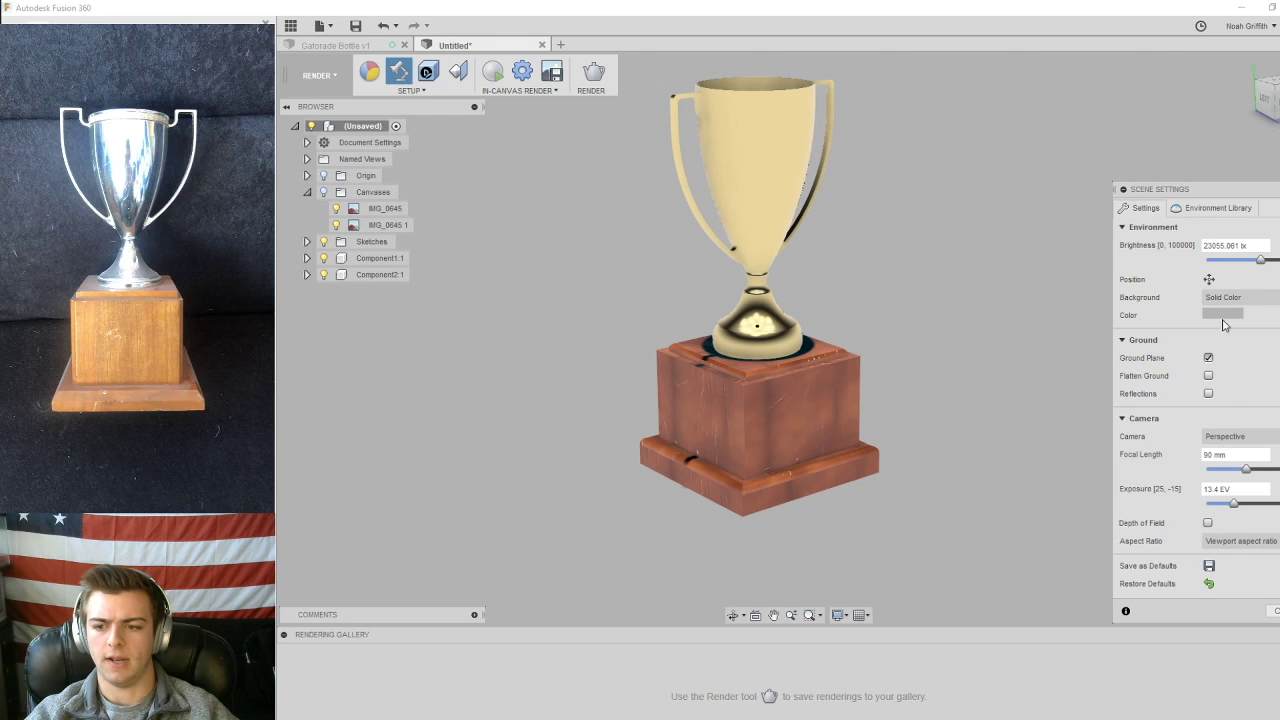
pyautogui.click(1209, 393)
pyautogui.scroll(-6, 908, 355)
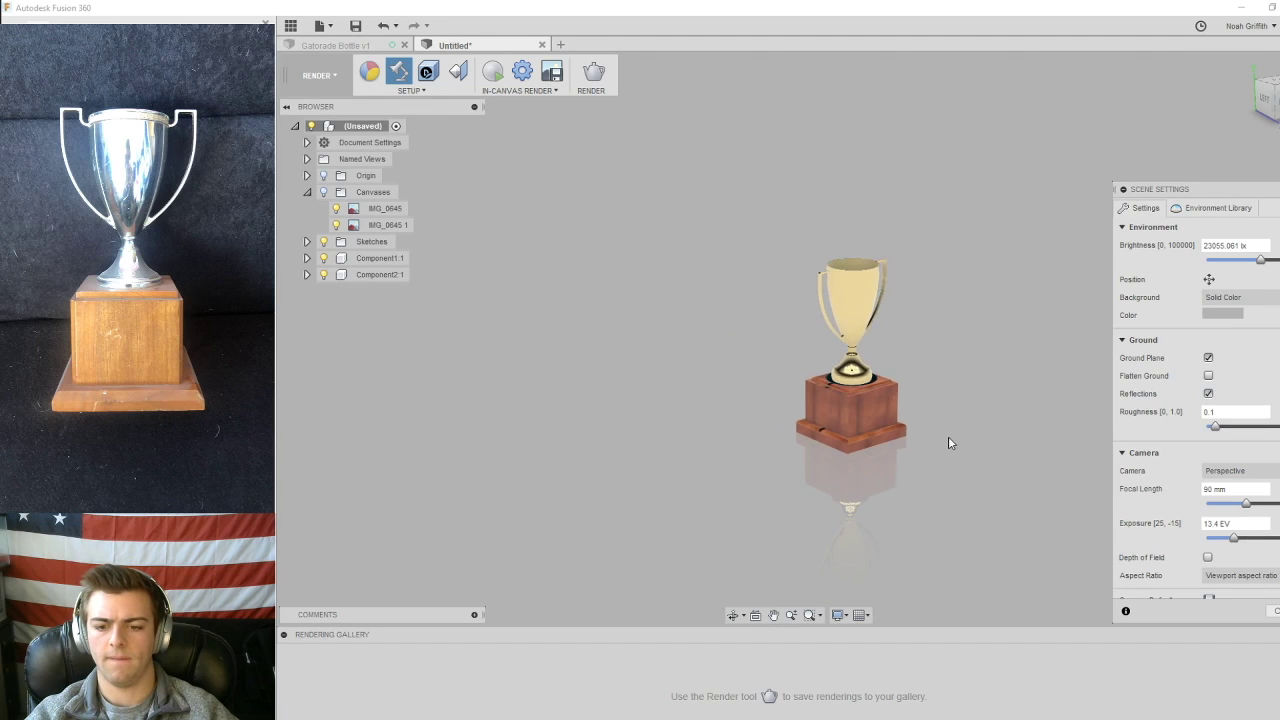
pyautogui.keyDown('shift'); pyautogui.moveTo(860, 300); pyautogui.dragTo(890, 402, button='middle'); pyautogui.keyUp('shift')
pyautogui.scroll(4, 847, 377)
pyautogui.keyDown('shift'); pyautogui.moveTo(890, 402); pyautogui.dragTo(900, 386, button='middle'); pyautogui.keyUp('shift')
pyautogui.scroll(-1, 1165, 445)
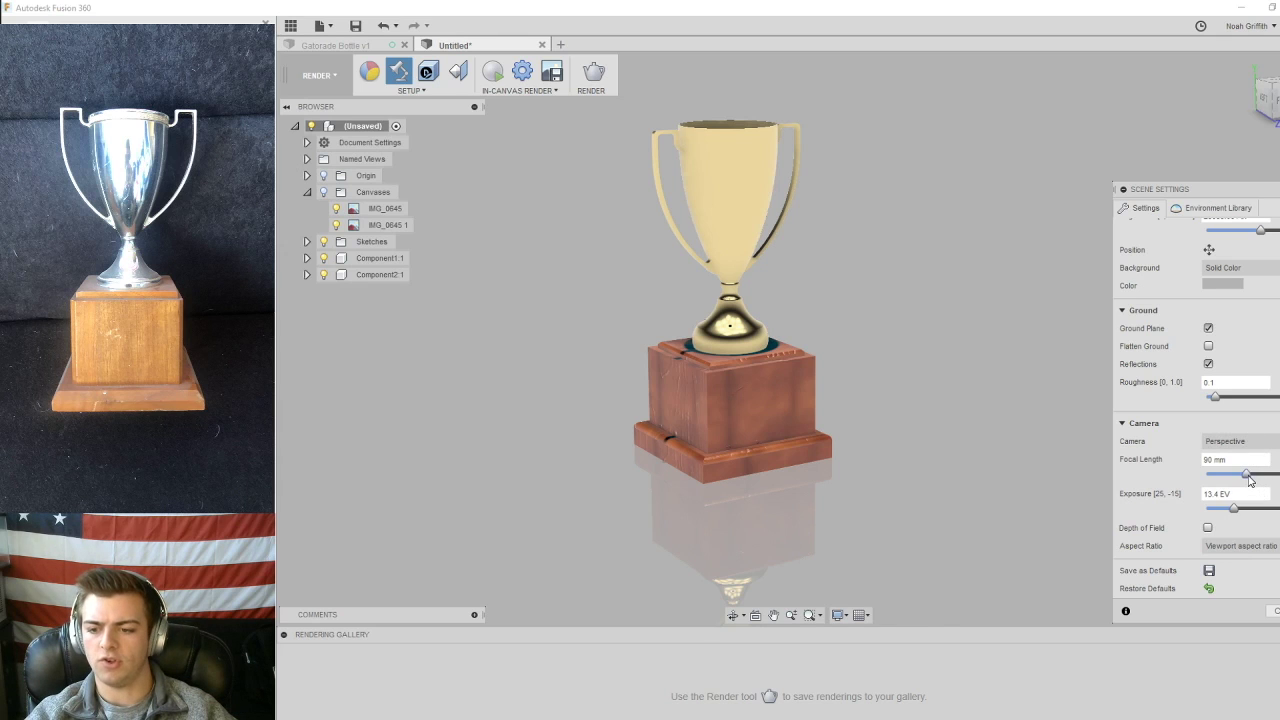
# - Try a camera focal length of 25 mm on the trophy view
pyautogui.moveTo(1247, 480); pyautogui.dragTo(1213, 476)
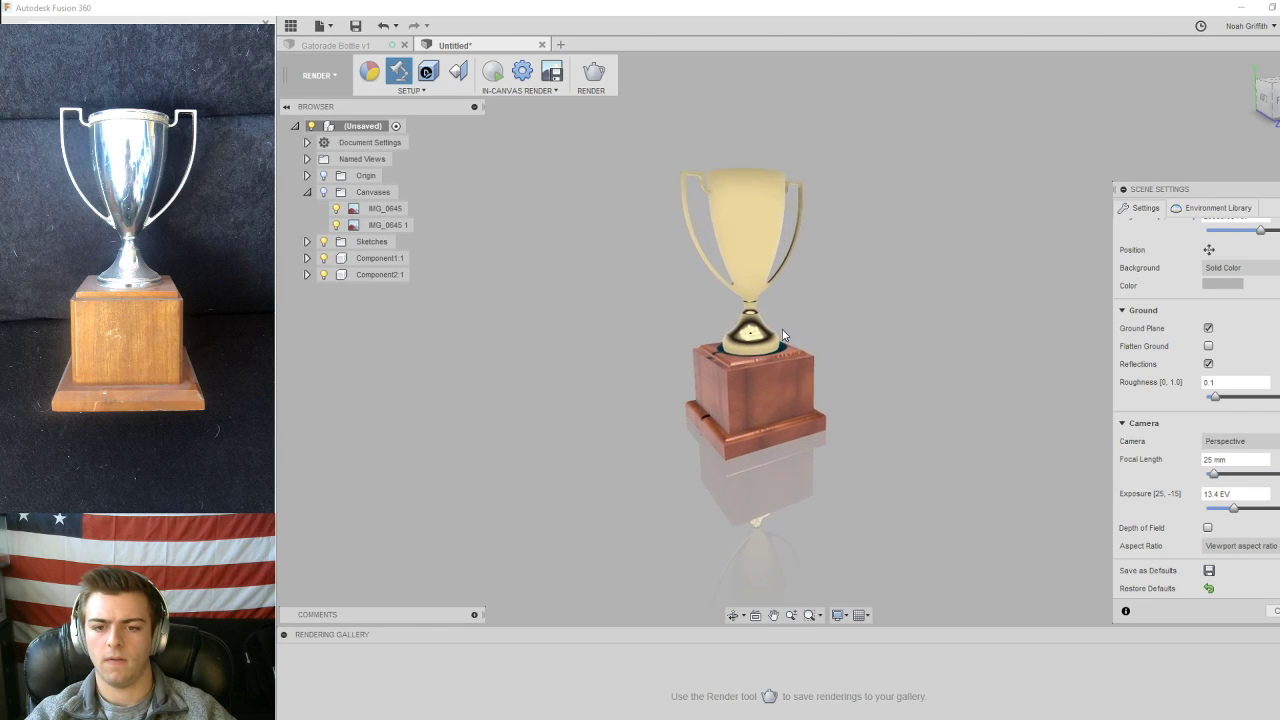
pyautogui.moveTo(803, 319)
pyautogui.keyDown('shift'); pyautogui.mouseDown(button='middle')
pyautogui.moveTo(822, 311)
pyautogui.moveTo(806, 323)
pyautogui.mouseUp(button='middle'); pyautogui.keyUp('shift')
pyautogui.moveTo(947, 347); pyautogui.dragTo(947, 347, button='middle')
# - Set the camera focal length to 65 mm, reframe the whole trophy and close the scene settings
pyautogui.moveTo(1214, 474)
pyautogui.mouseDown()
pyautogui.moveTo(1250, 476)
pyautogui.moveTo(1206, 476)
pyautogui.moveTo(1237, 481)
pyautogui.mouseUp()
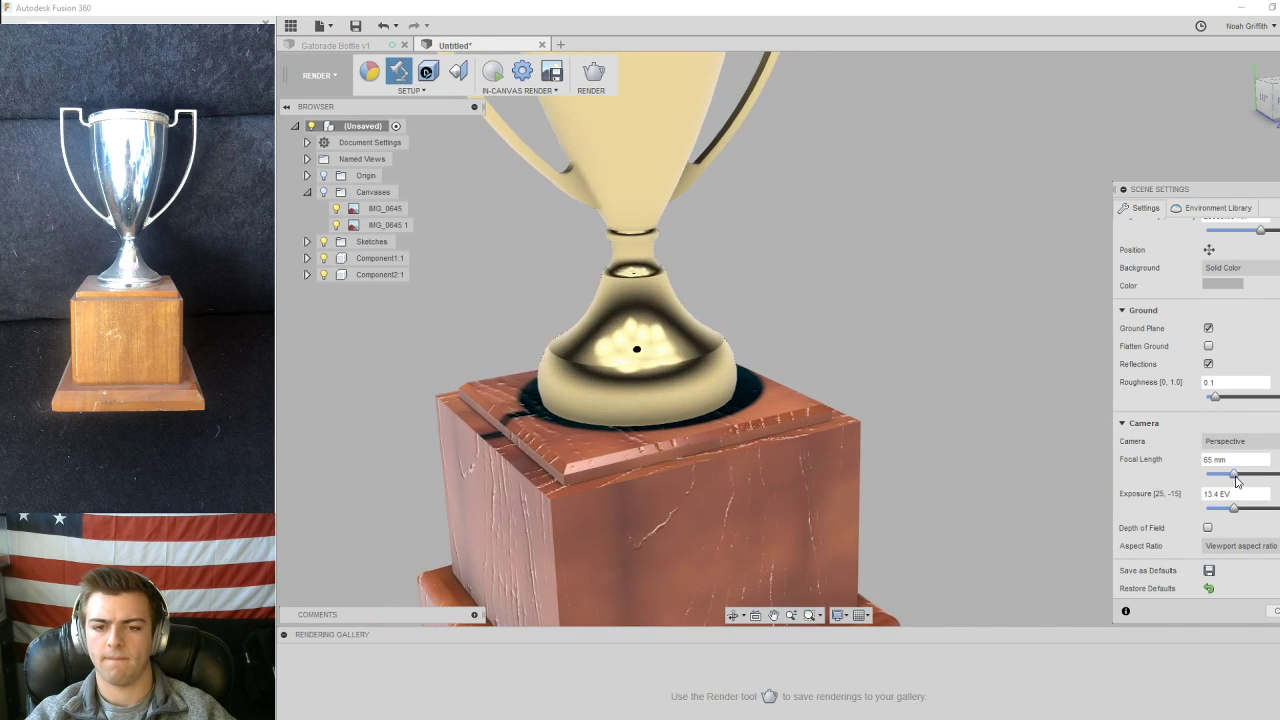
pyautogui.scroll(-5, 928, 404)
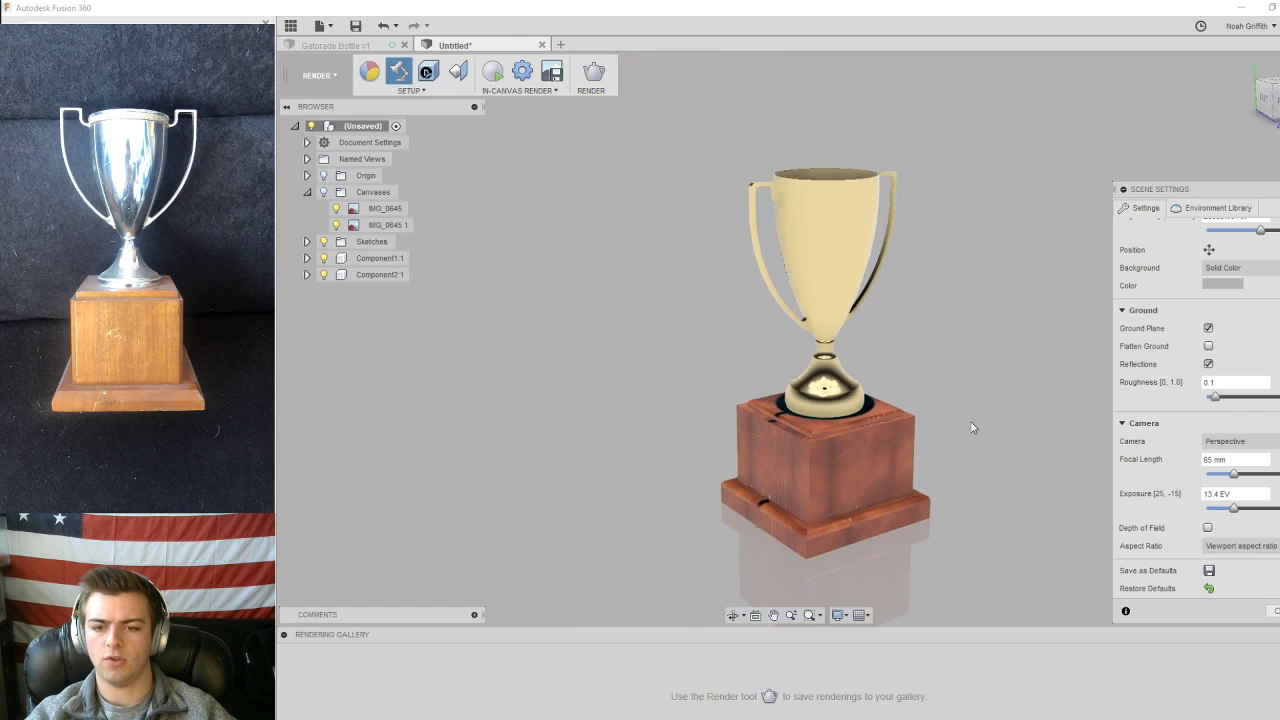
pyautogui.scroll(3, 968, 420)
pyautogui.keyDown('shift'); pyautogui.moveTo(966, 413); pyautogui.dragTo(934, 334, button='middle'); pyautogui.keyUp('shift')
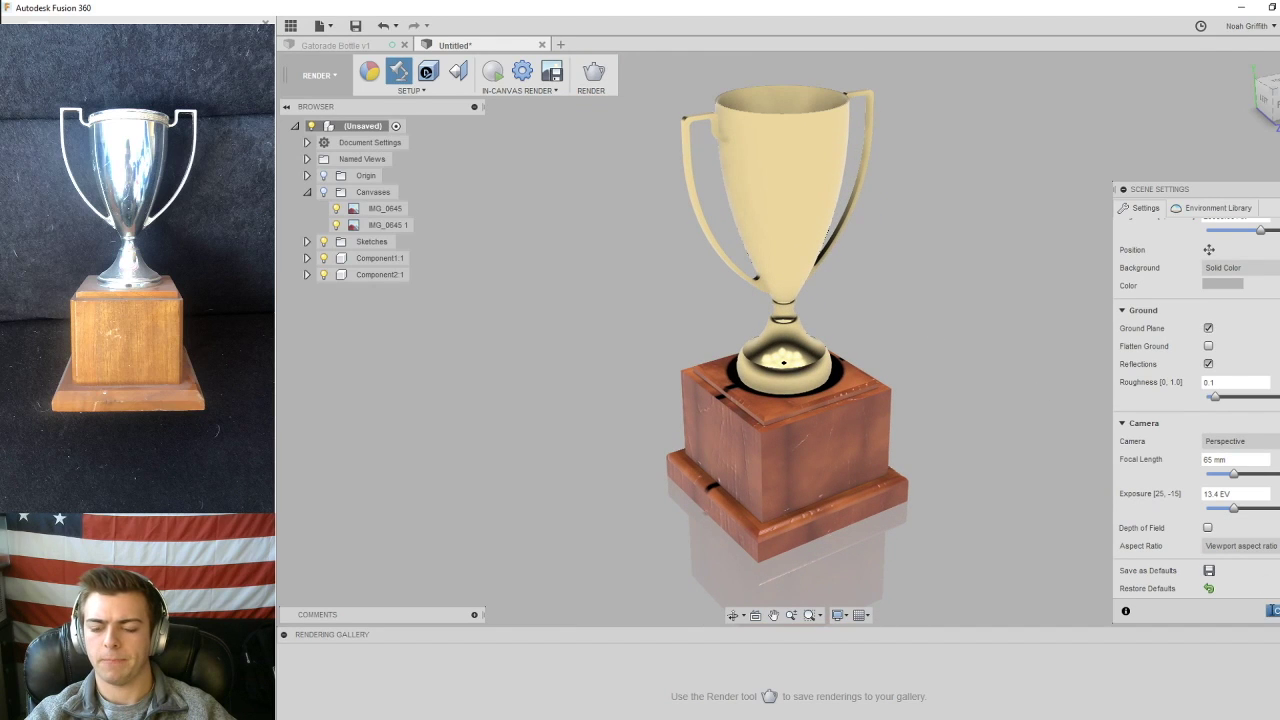
pyautogui.click(1228, 207)
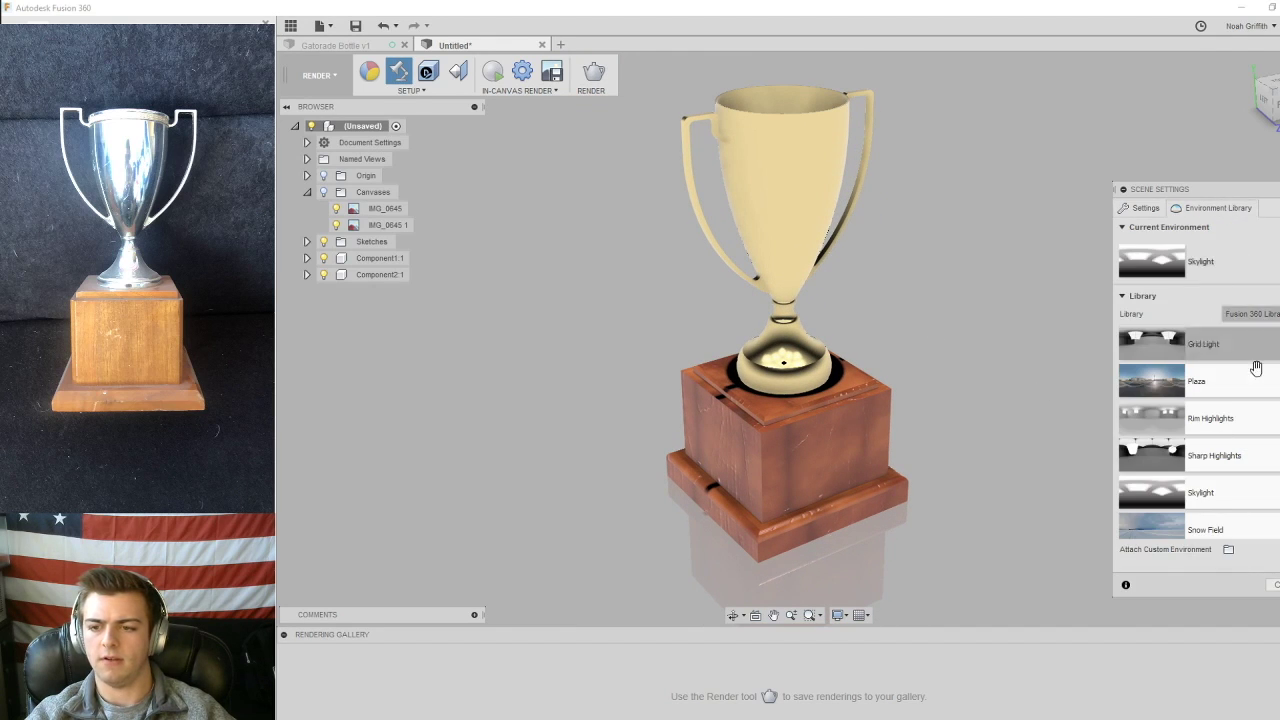
pyautogui.click(1272, 584)
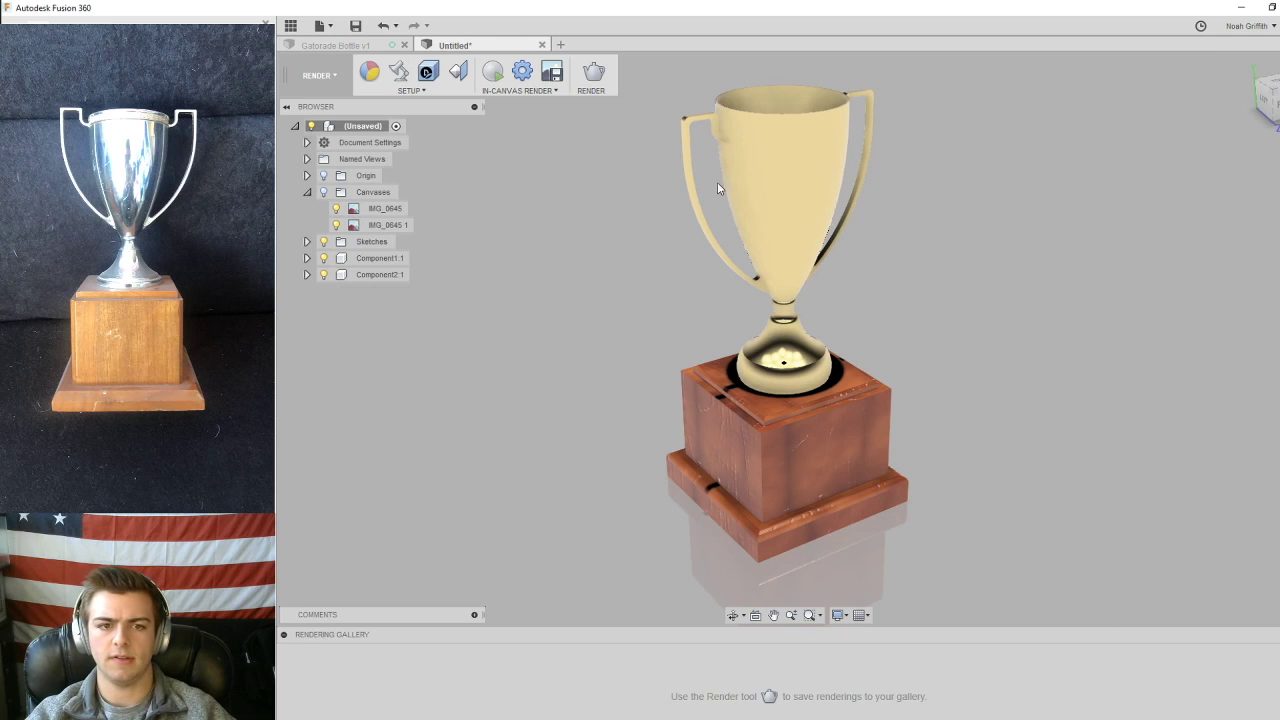
# - Open the scene settings and reapply the Skylight environment from the Fusion 360 library
pyautogui.click(522, 72)
pyautogui.click(398, 71)
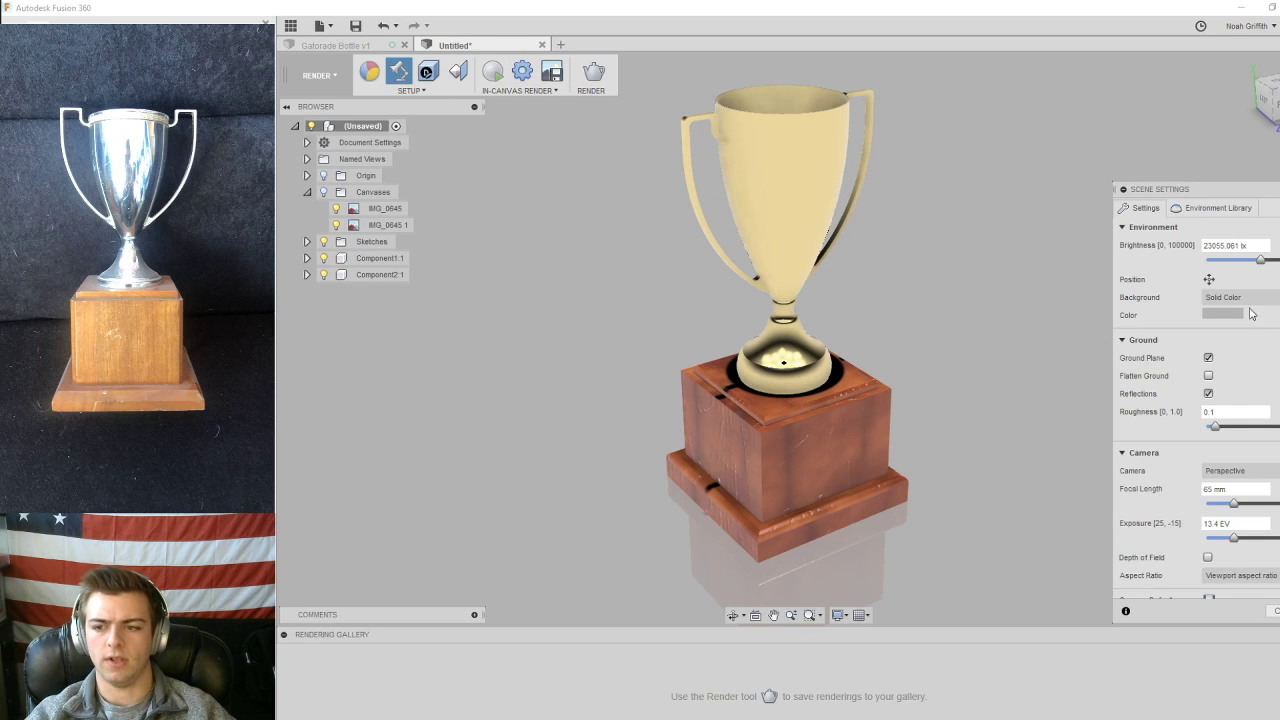
pyautogui.moveTo(1259, 262)
pyautogui.mouseDown()
pyautogui.moveTo(1246, 264)
pyautogui.moveTo(1265, 265)
pyautogui.mouseUp()
pyautogui.click(1213, 208)
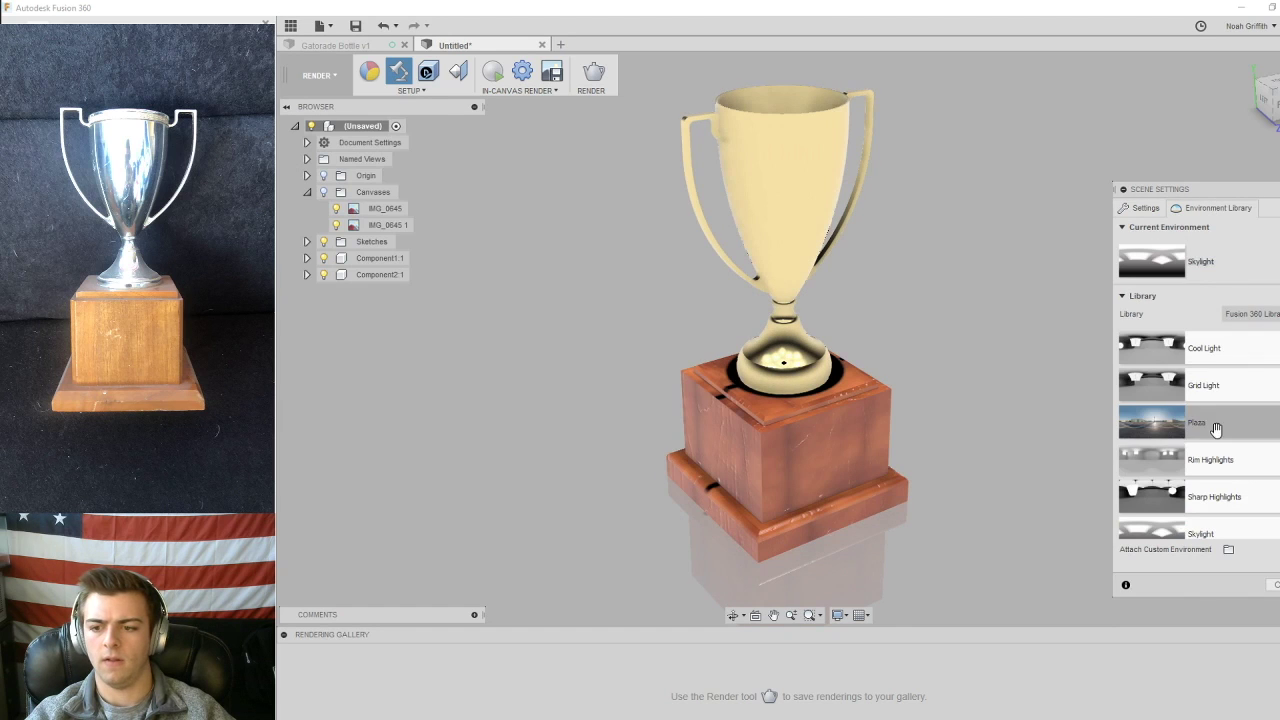
pyautogui.moveTo(1225, 531); pyautogui.dragTo(1197, 263)
pyautogui.click(1146, 209)
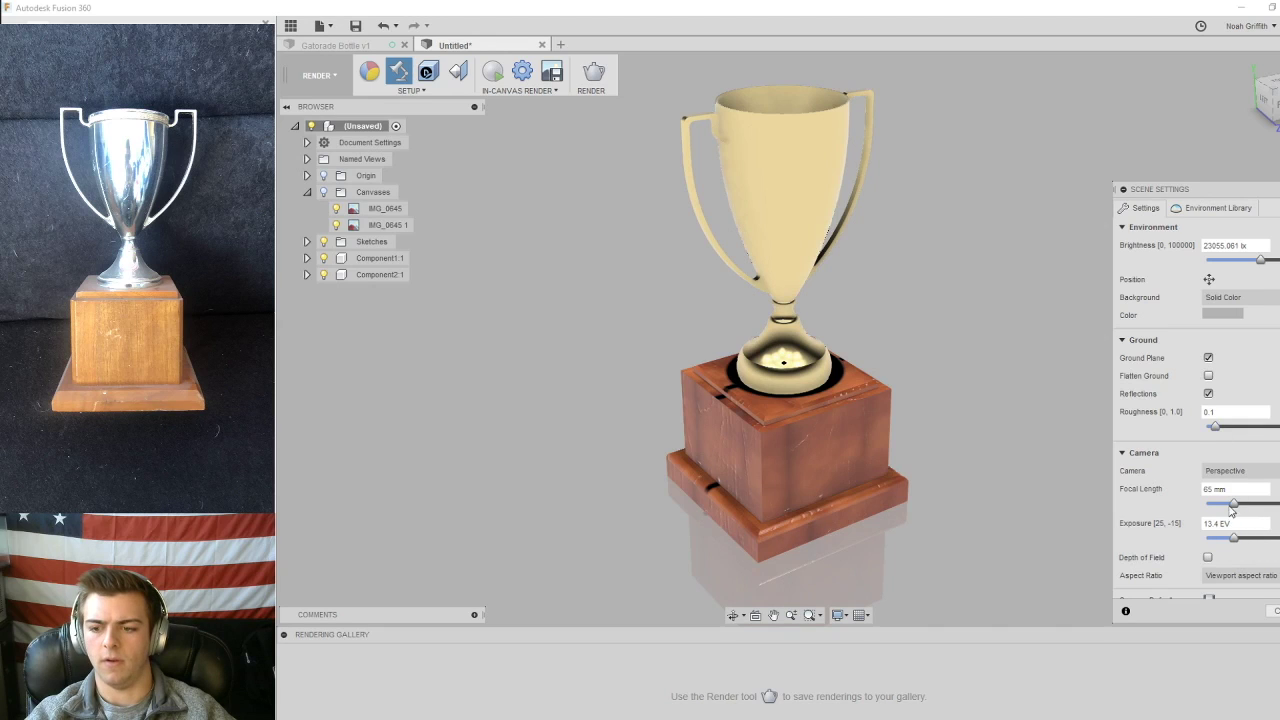
# - Rotate the scene environment around the trophy, close the scene settings and start the in-canvas render
pyautogui.scroll(-1, 1228, 525)
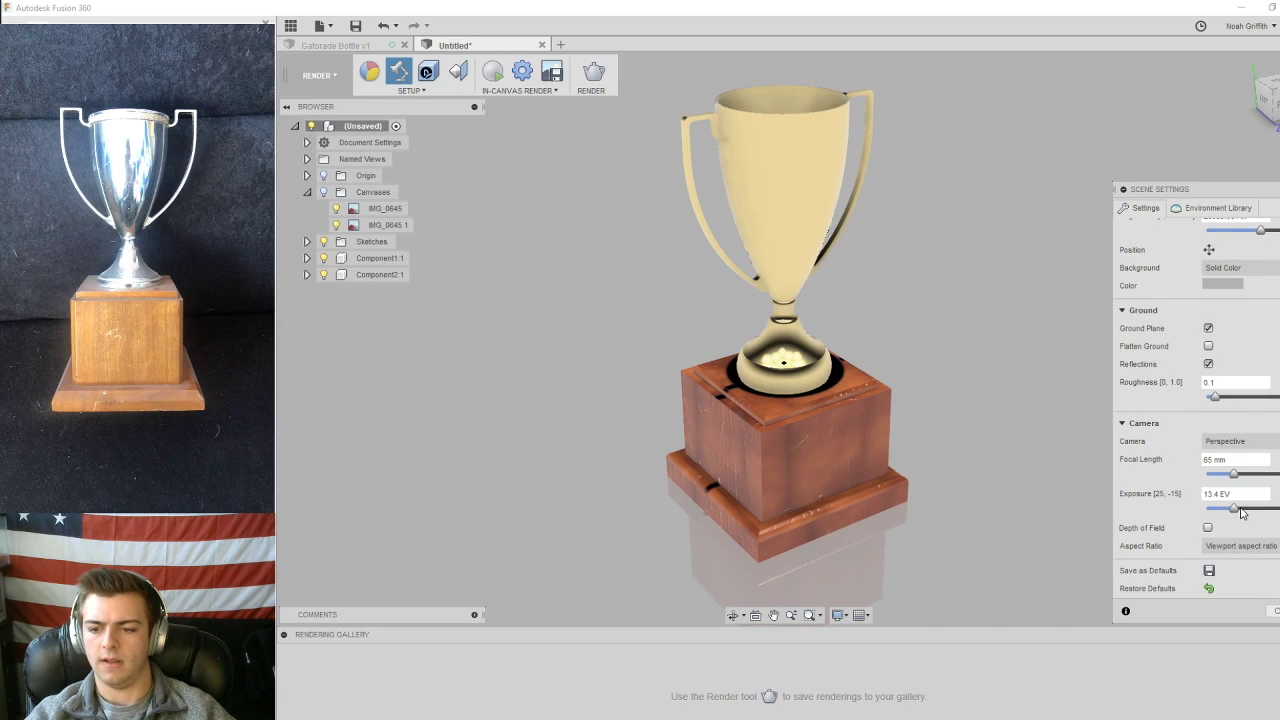
pyautogui.scroll(1, 1249, 422)
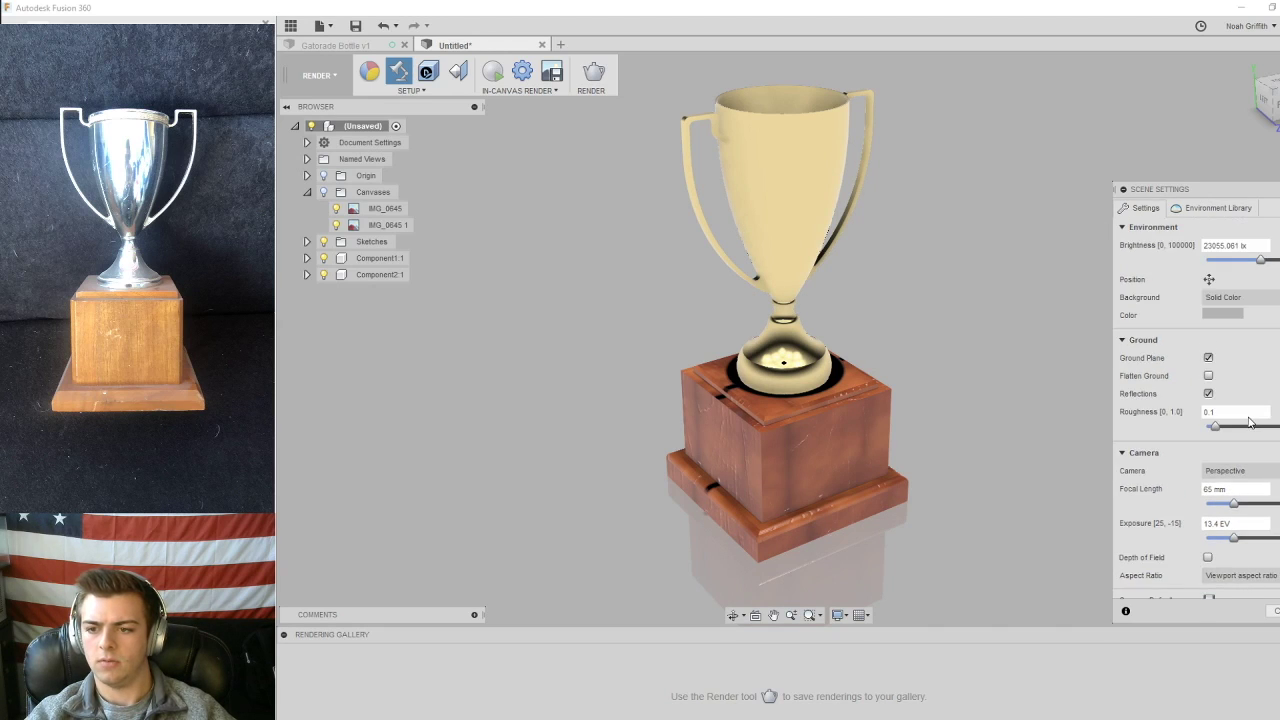
pyautogui.click(1209, 280)
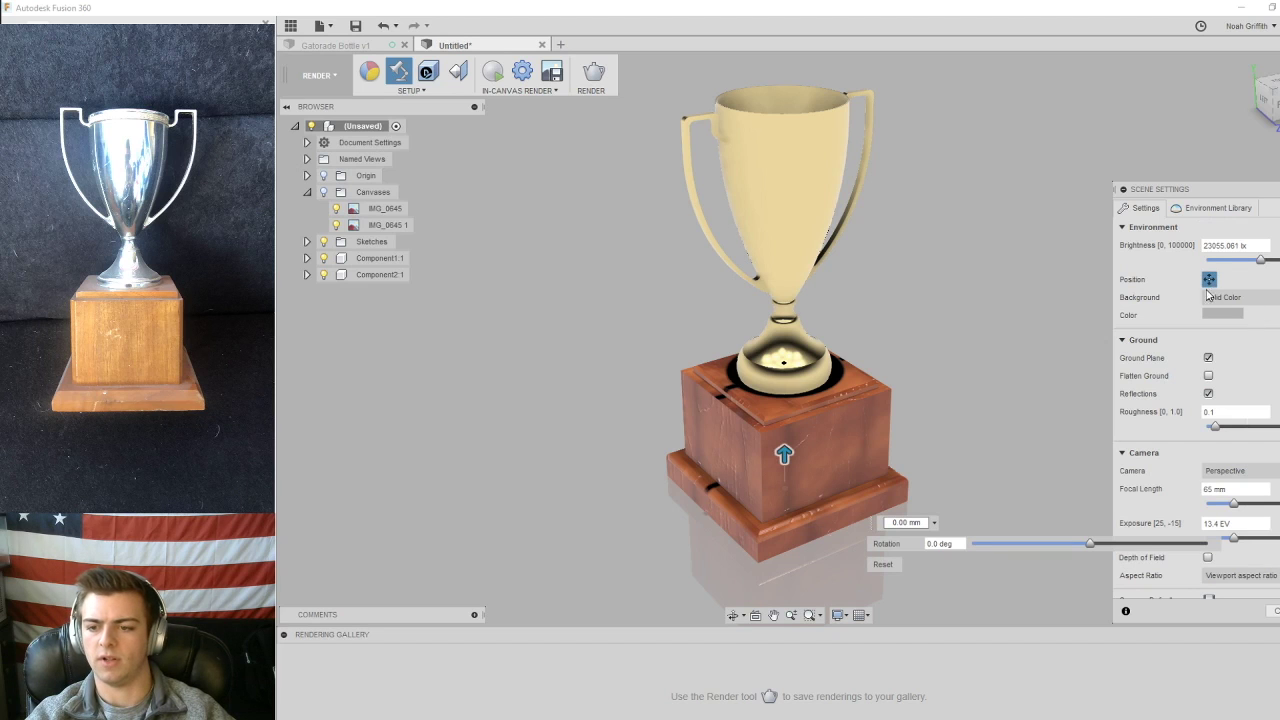
pyautogui.moveTo(1090, 543); pyautogui.dragTo(1042, 554)
pyautogui.click(1274, 611)
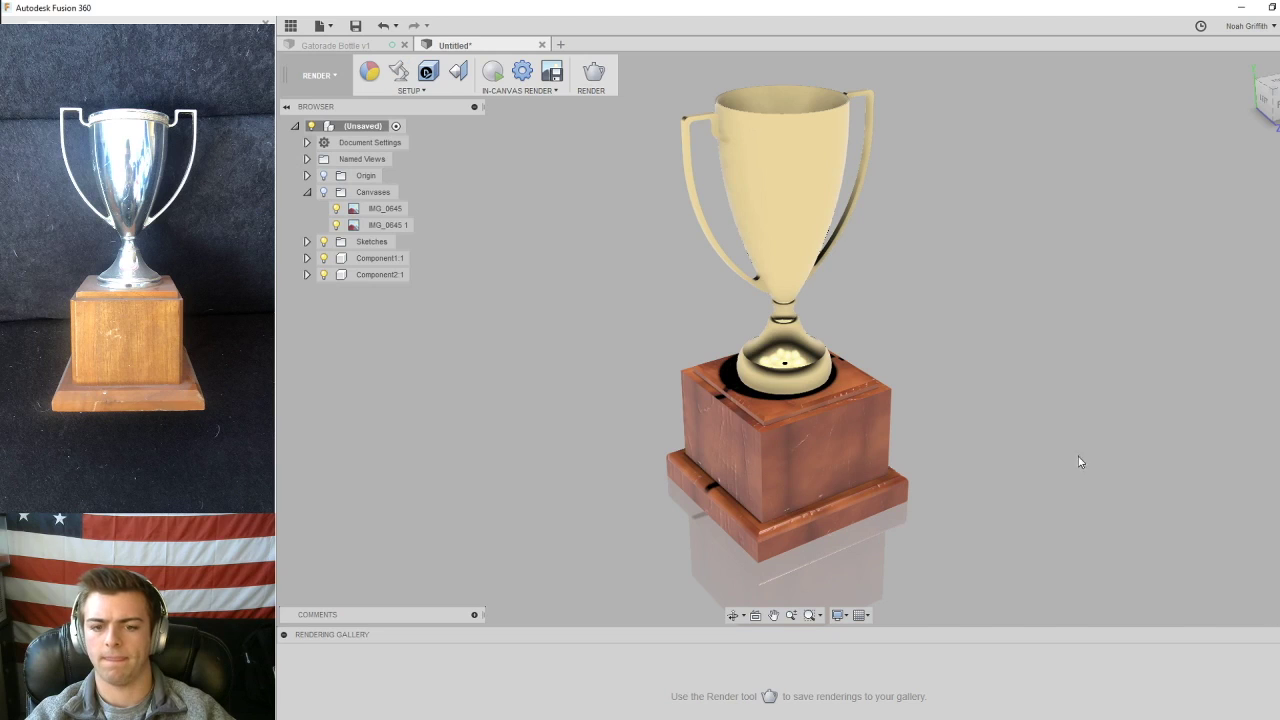
pyautogui.click(494, 72)
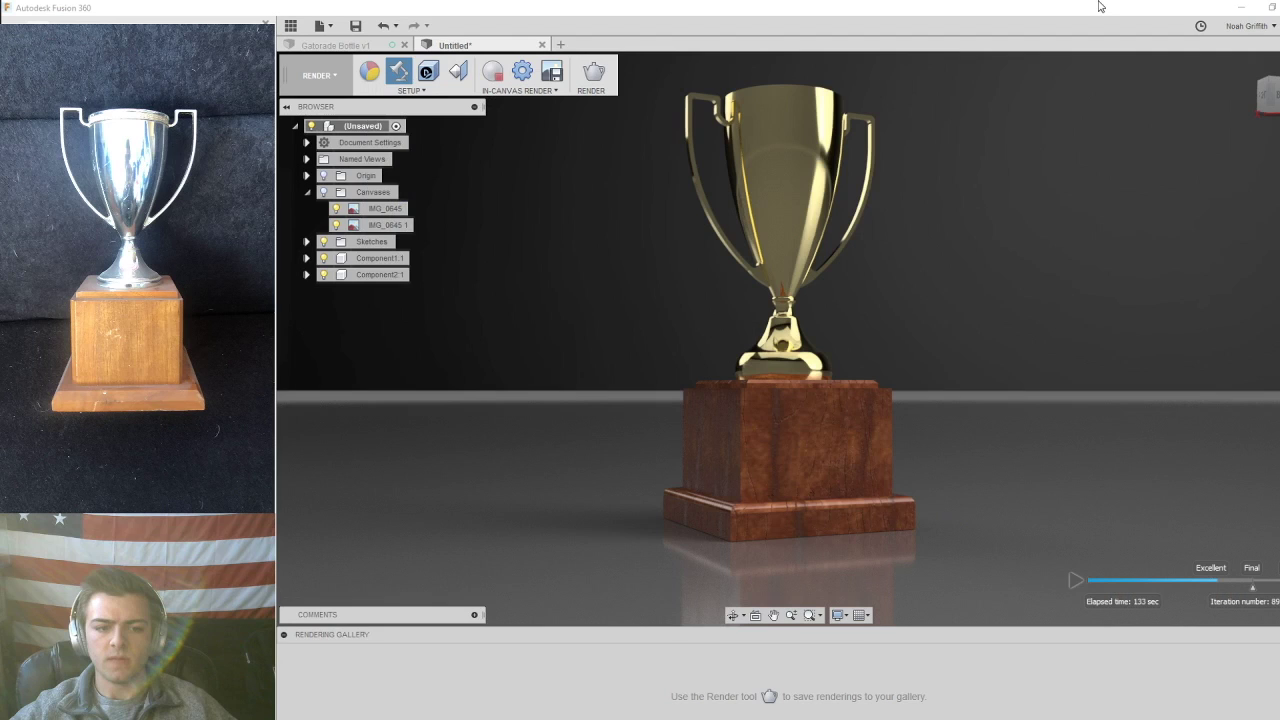